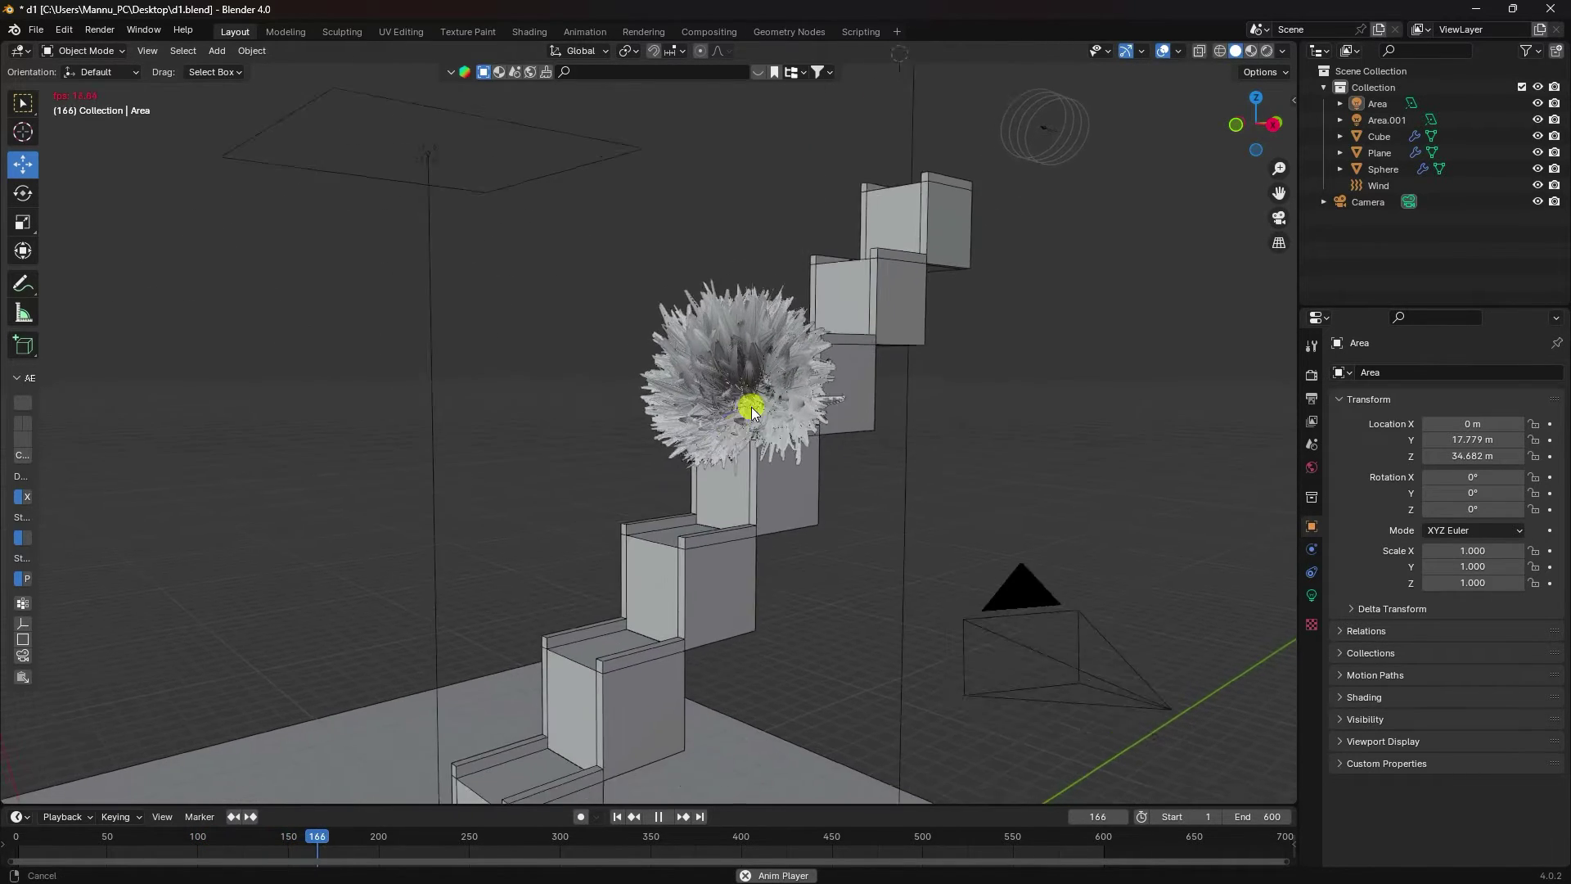
# Step: Zoom and pan toward the fur ball during playback, then pause at frame 306
pyautogui.scroll(3, 710, 426)
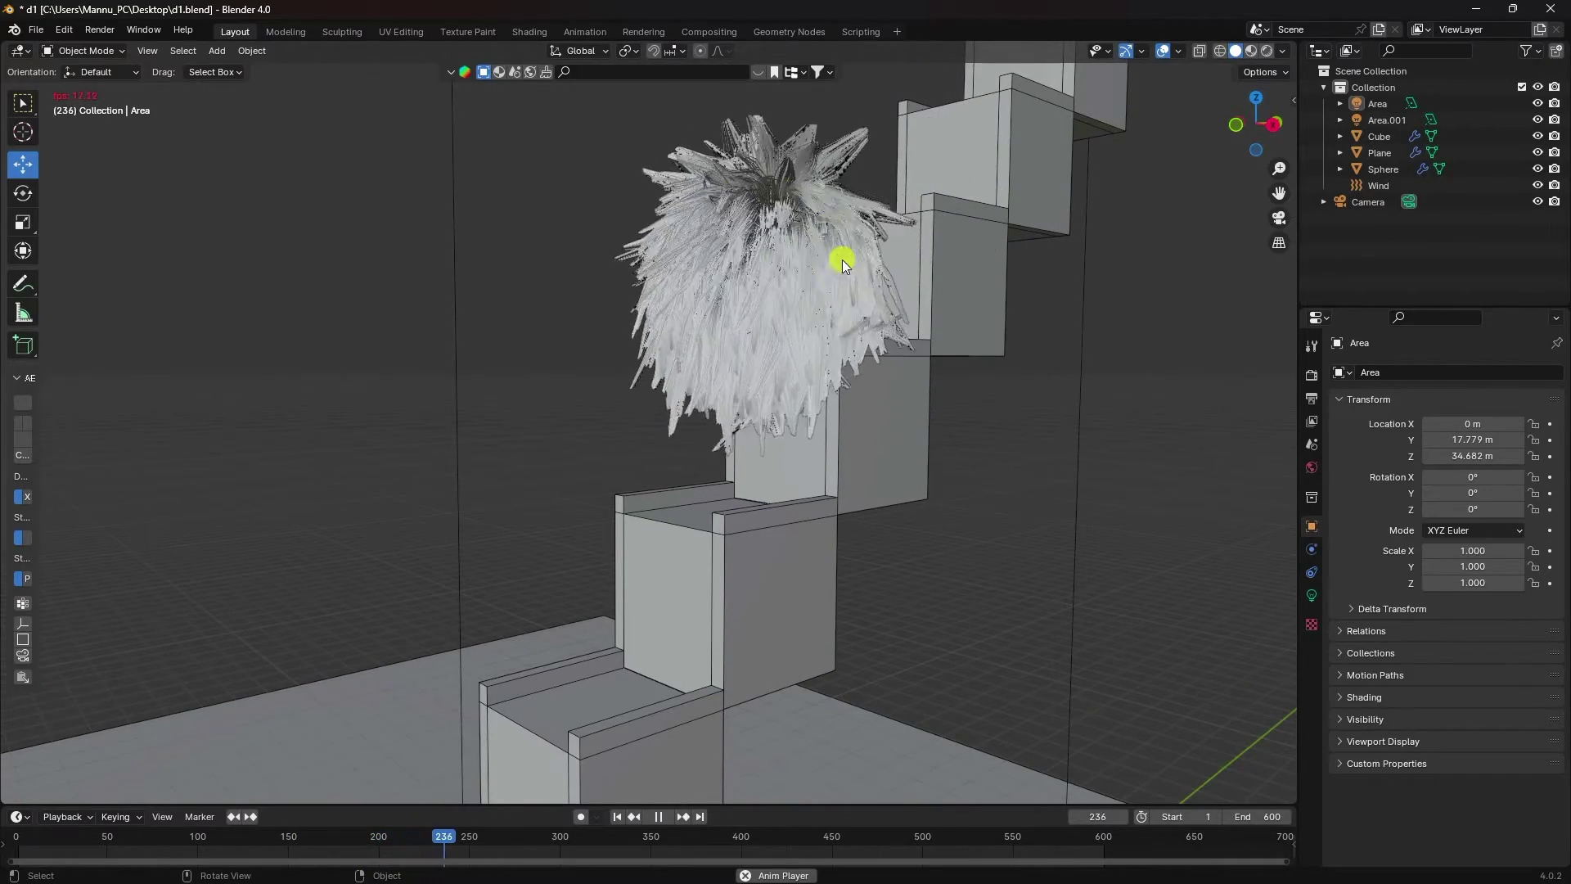
pyautogui.keyDown('shift'); pyautogui.moveTo(640, 614); pyautogui.dragTo(751, 469, button='middle'); pyautogui.keyUp('shift')
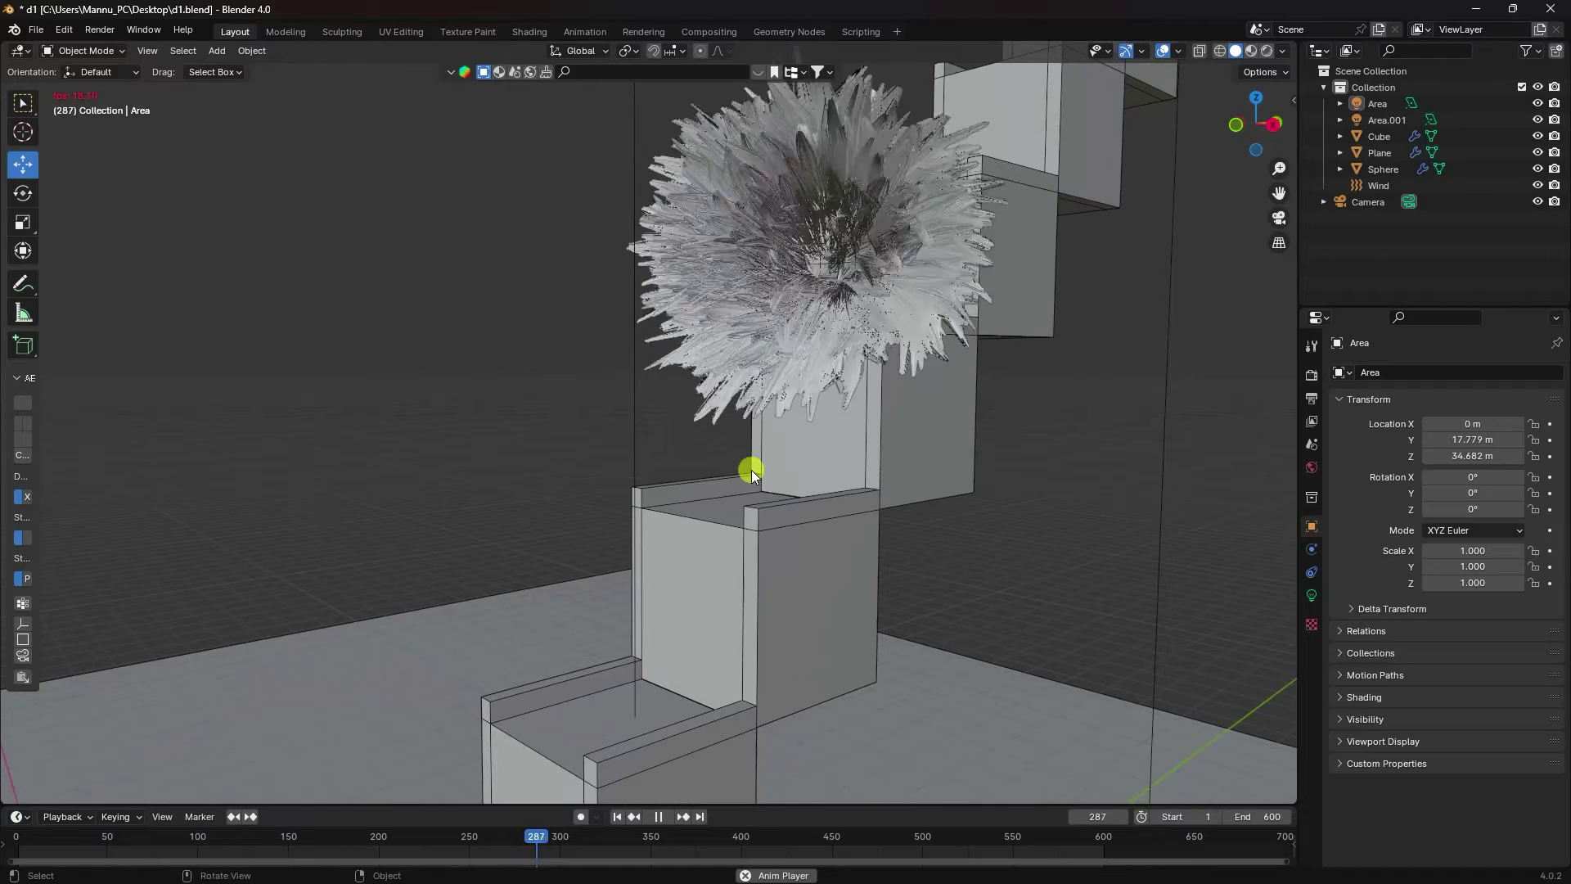
pyautogui.click(659, 816)
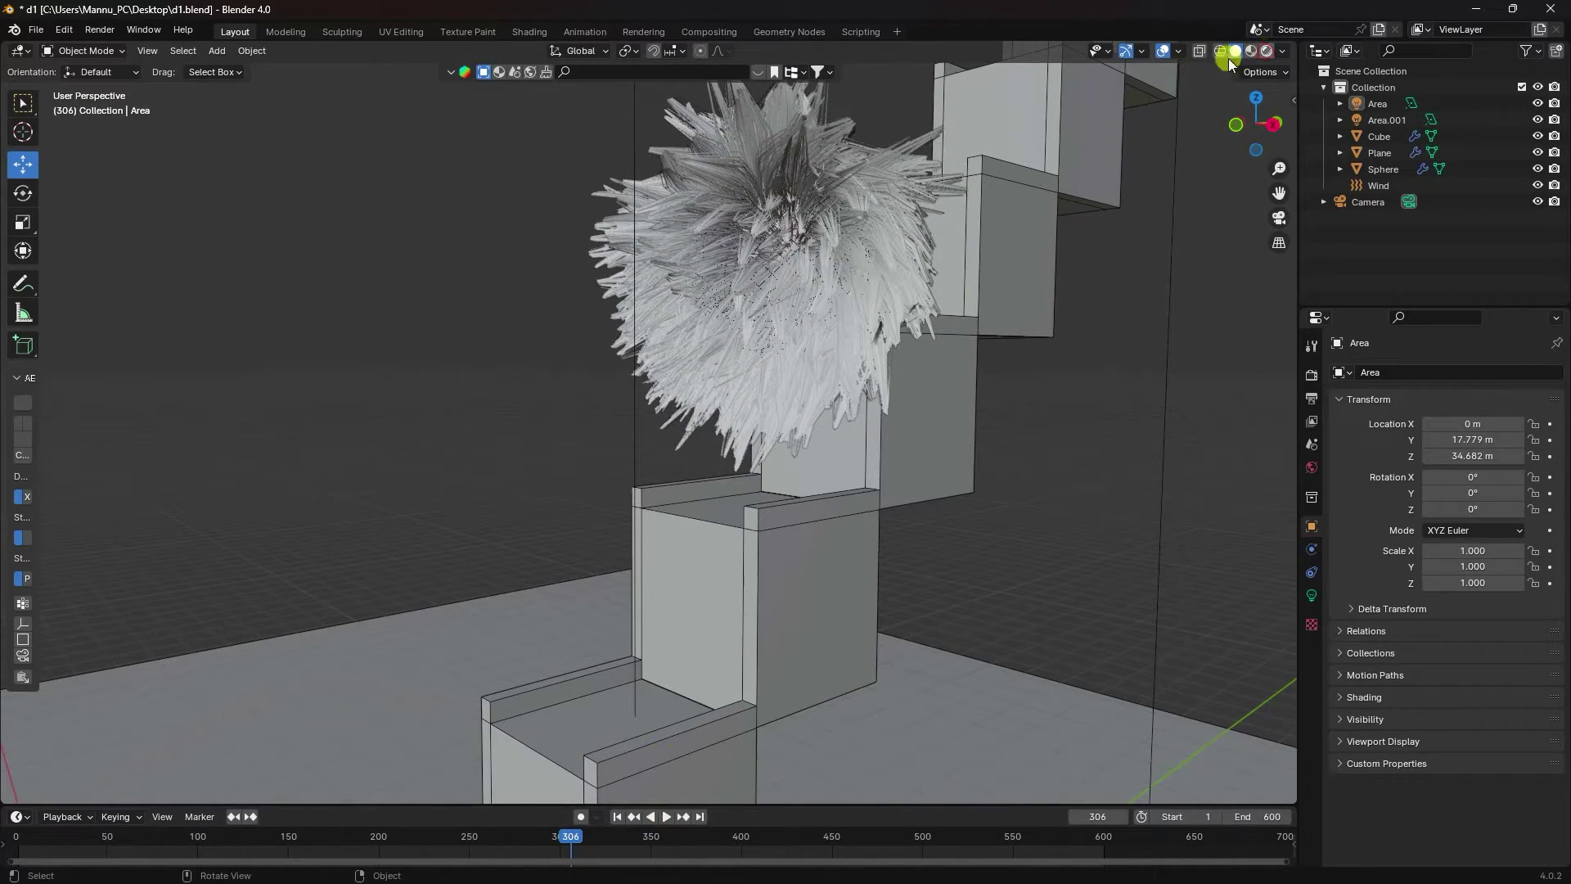
# Step: Preview the fur up close in Rendered shading, then return to Solid shading and resume playback
pyautogui.press('z')
pyautogui.press('8')
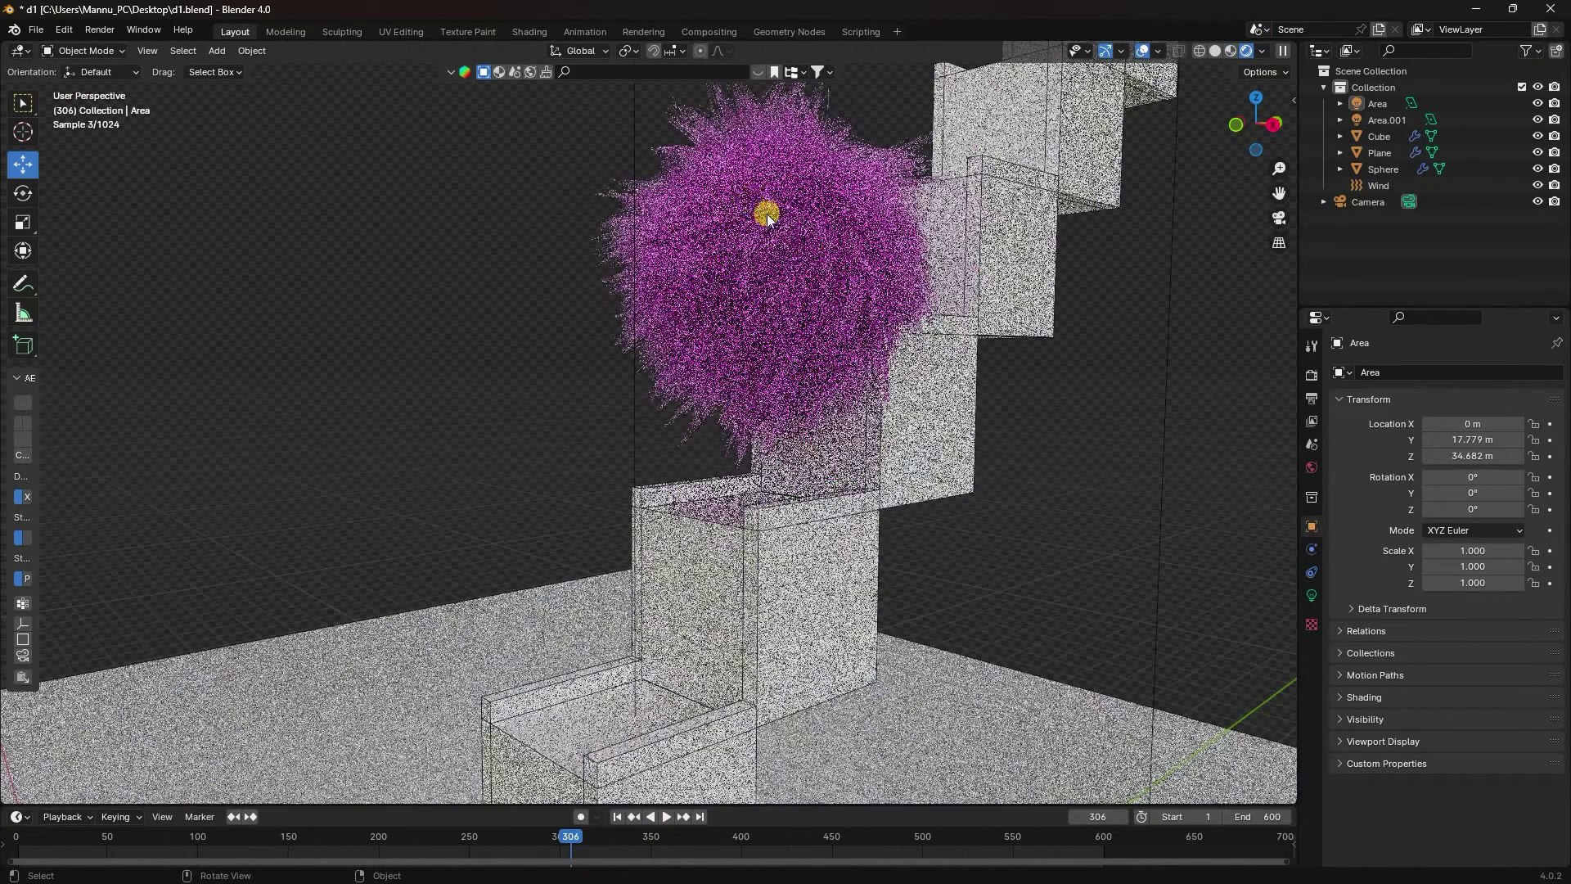
pyautogui.keyDown('ctrl'); pyautogui.moveTo(798, 262); pyautogui.dragTo(688, 249, button='middle'); pyautogui.keyUp('ctrl')
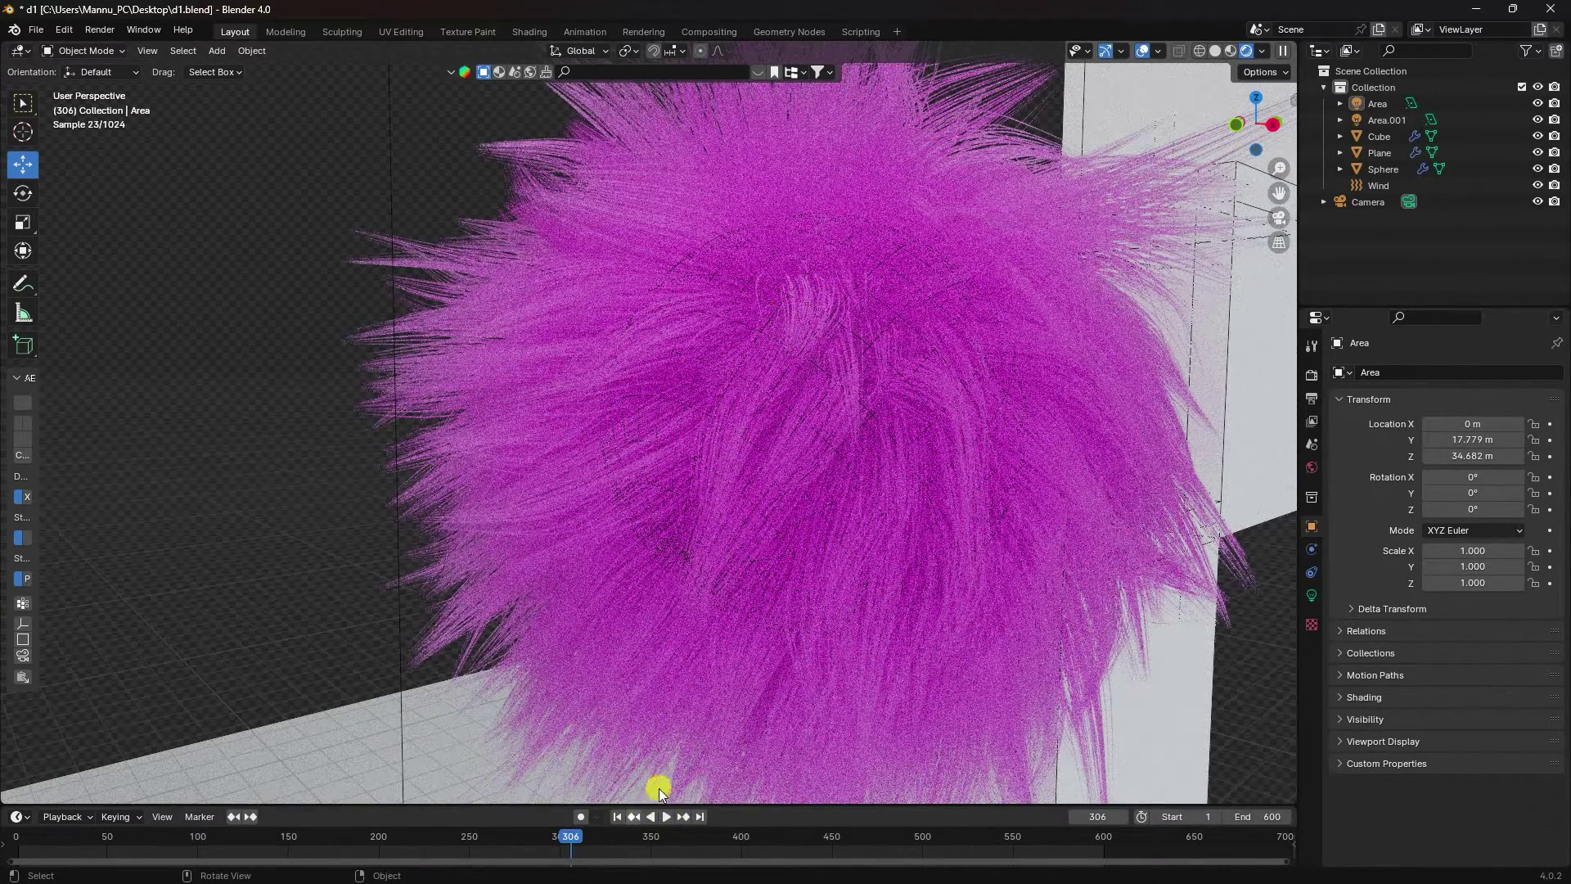
pyautogui.click(1218, 51)
pyautogui.moveTo(947, 210)
pyautogui.keyDown('ctrl'); pyautogui.mouseDown(button='middle')
pyautogui.moveTo(727, 509)
pyautogui.moveTo(866, 270)
pyautogui.moveTo(695, 761)
pyautogui.mouseUp(button='middle'); pyautogui.keyUp('ctrl')
pyautogui.click(665, 817)
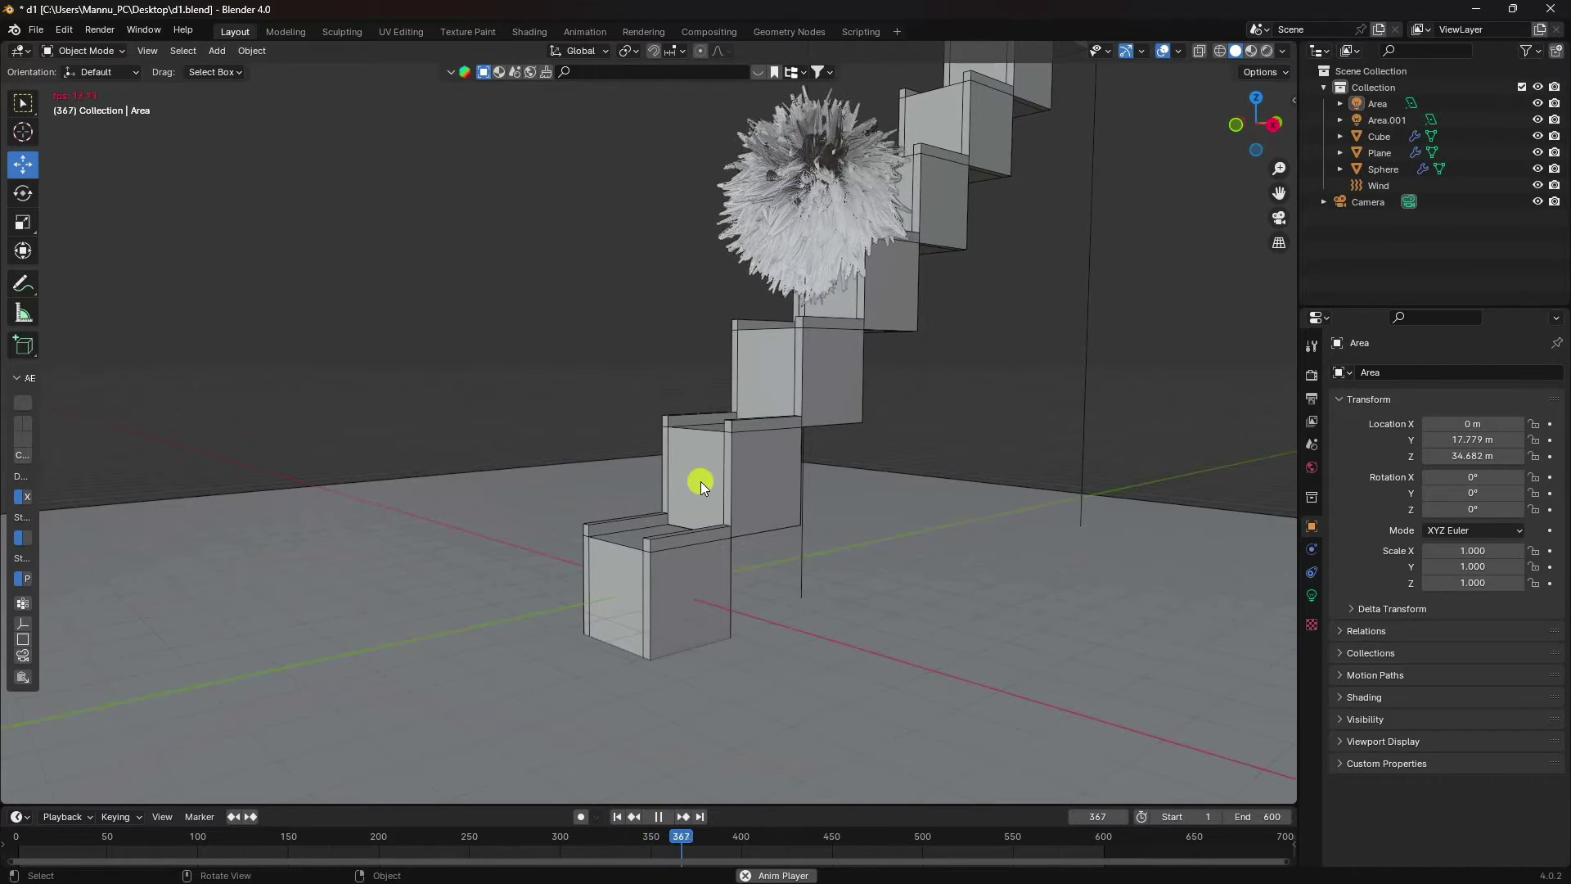
# Step: Stop playback and start a new General scene, discarding unsaved changes
pyautogui.click(658, 817)
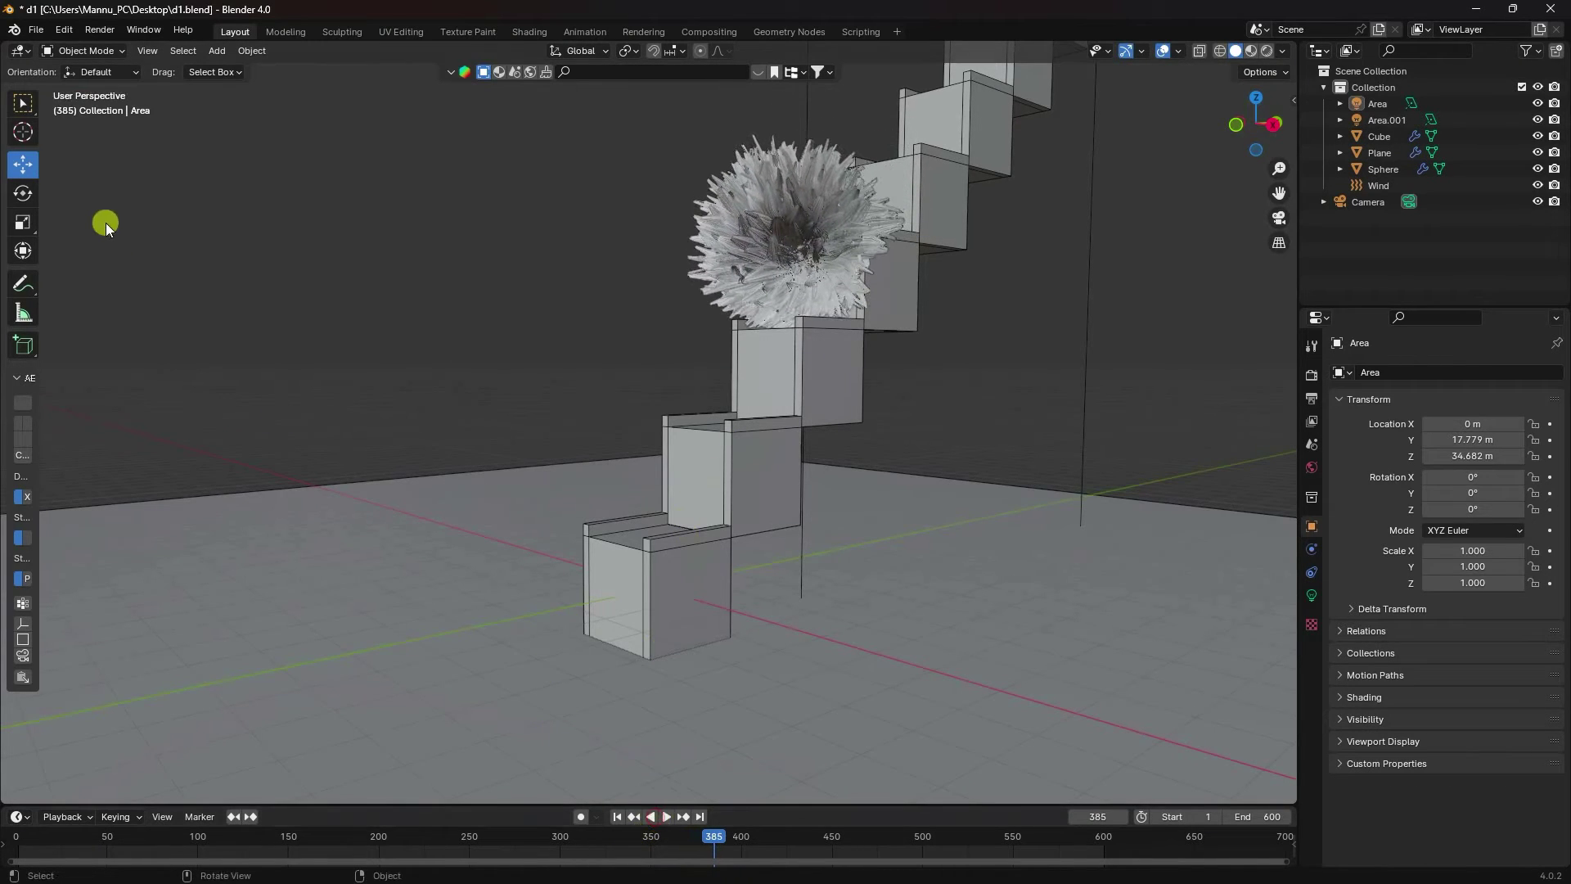
pyautogui.click(37, 31)
pyautogui.click(37, 31)
pyautogui.click(37, 31)
pyautogui.moveTo(147, 49)
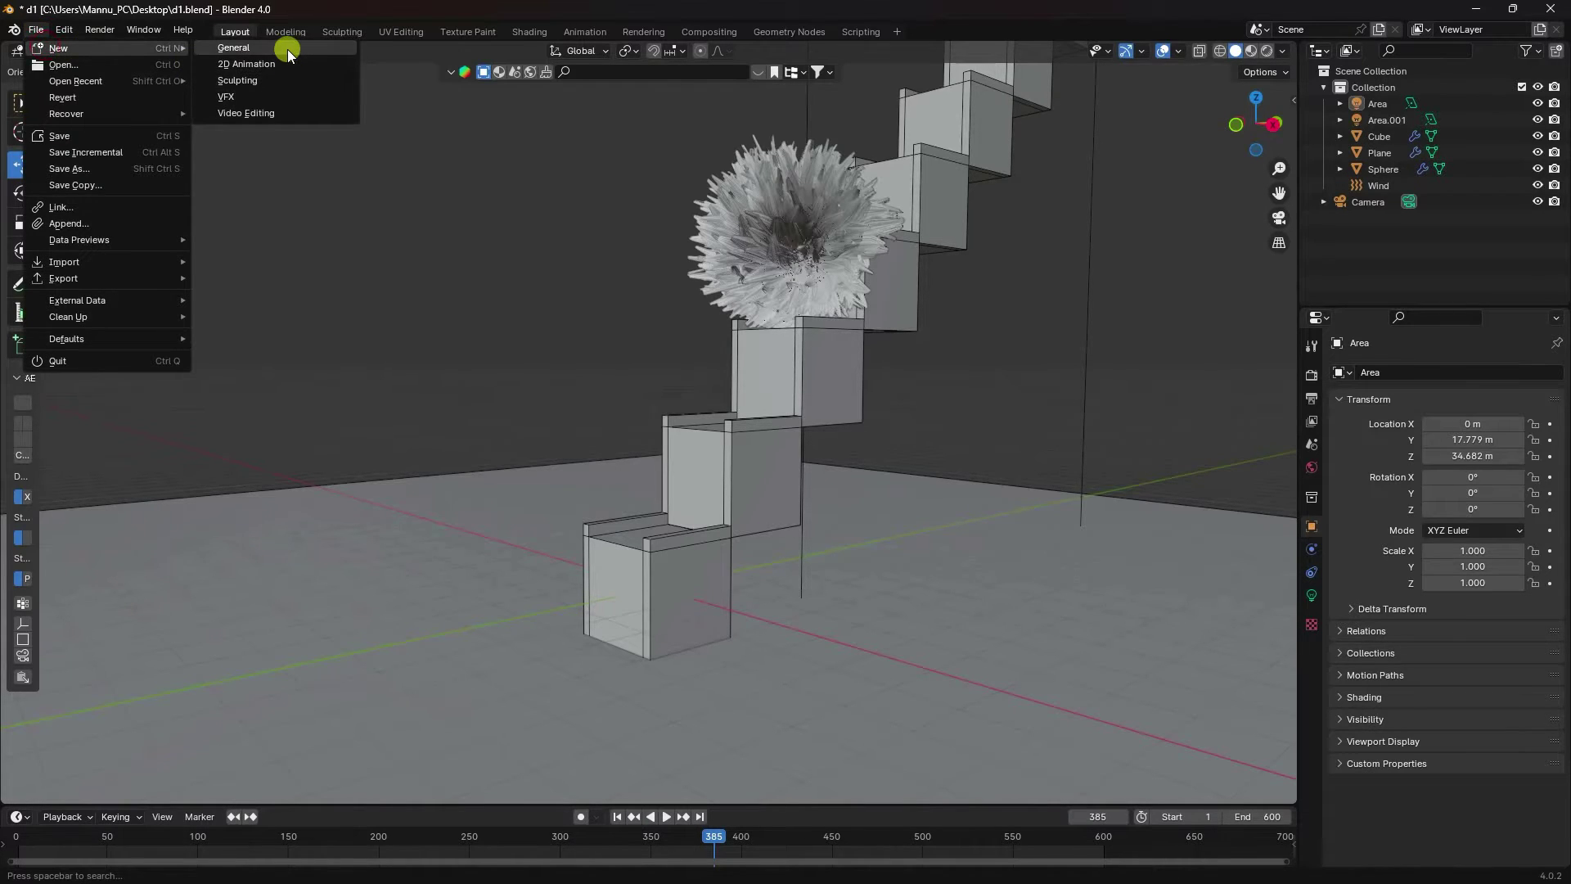
pyautogui.click(288, 49)
pyautogui.click(836, 480)
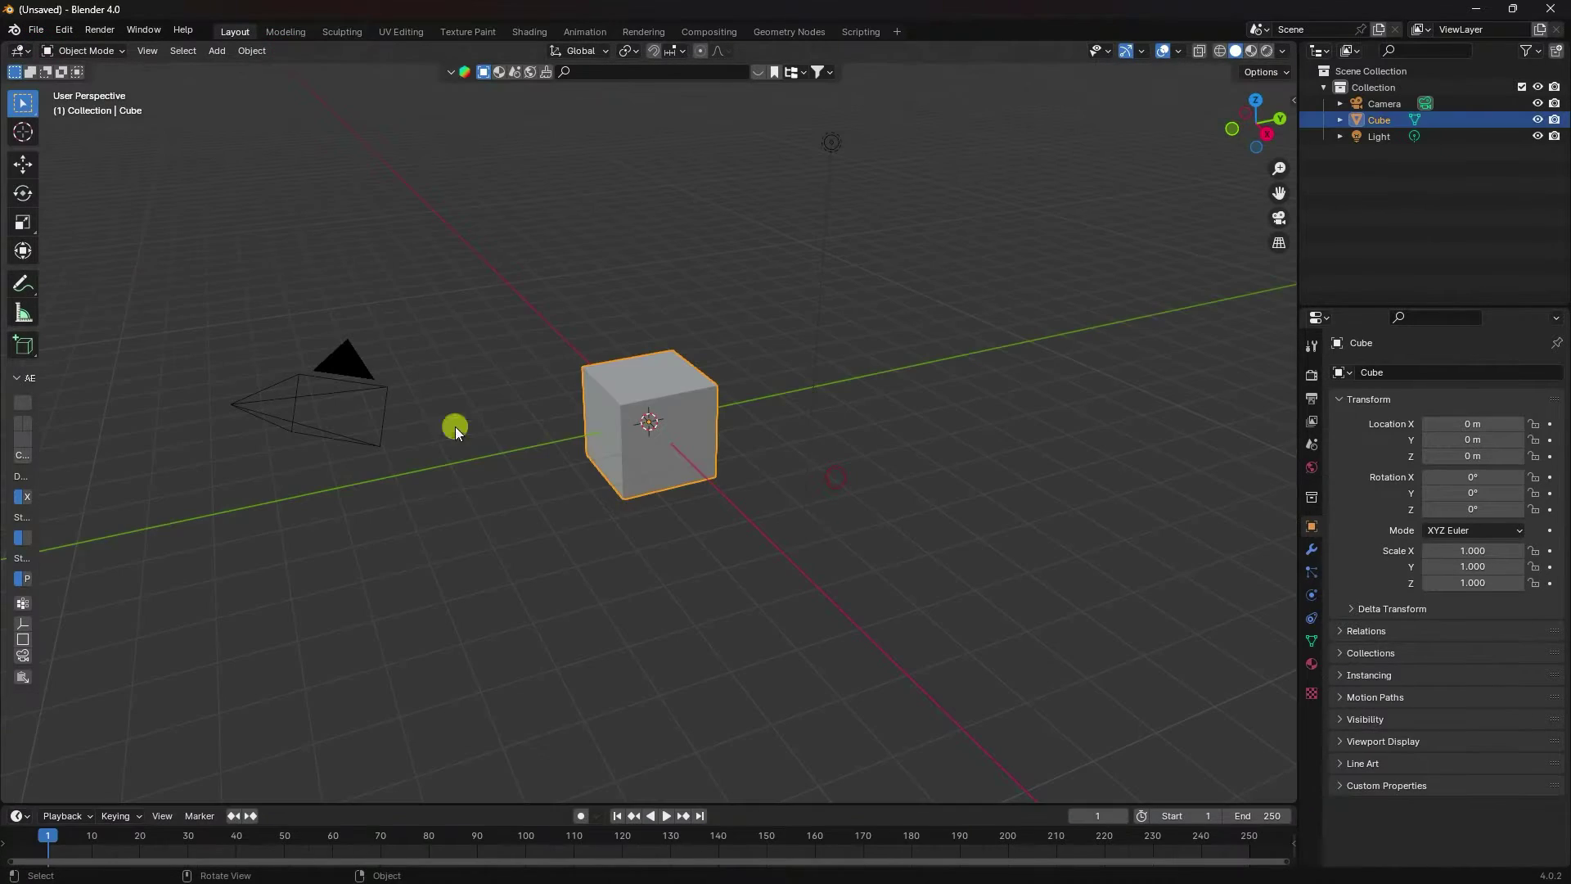
# Step: Delete the default camera and light from the new scene
pyautogui.moveTo(149, 248); pyautogui.dragTo(400, 509)
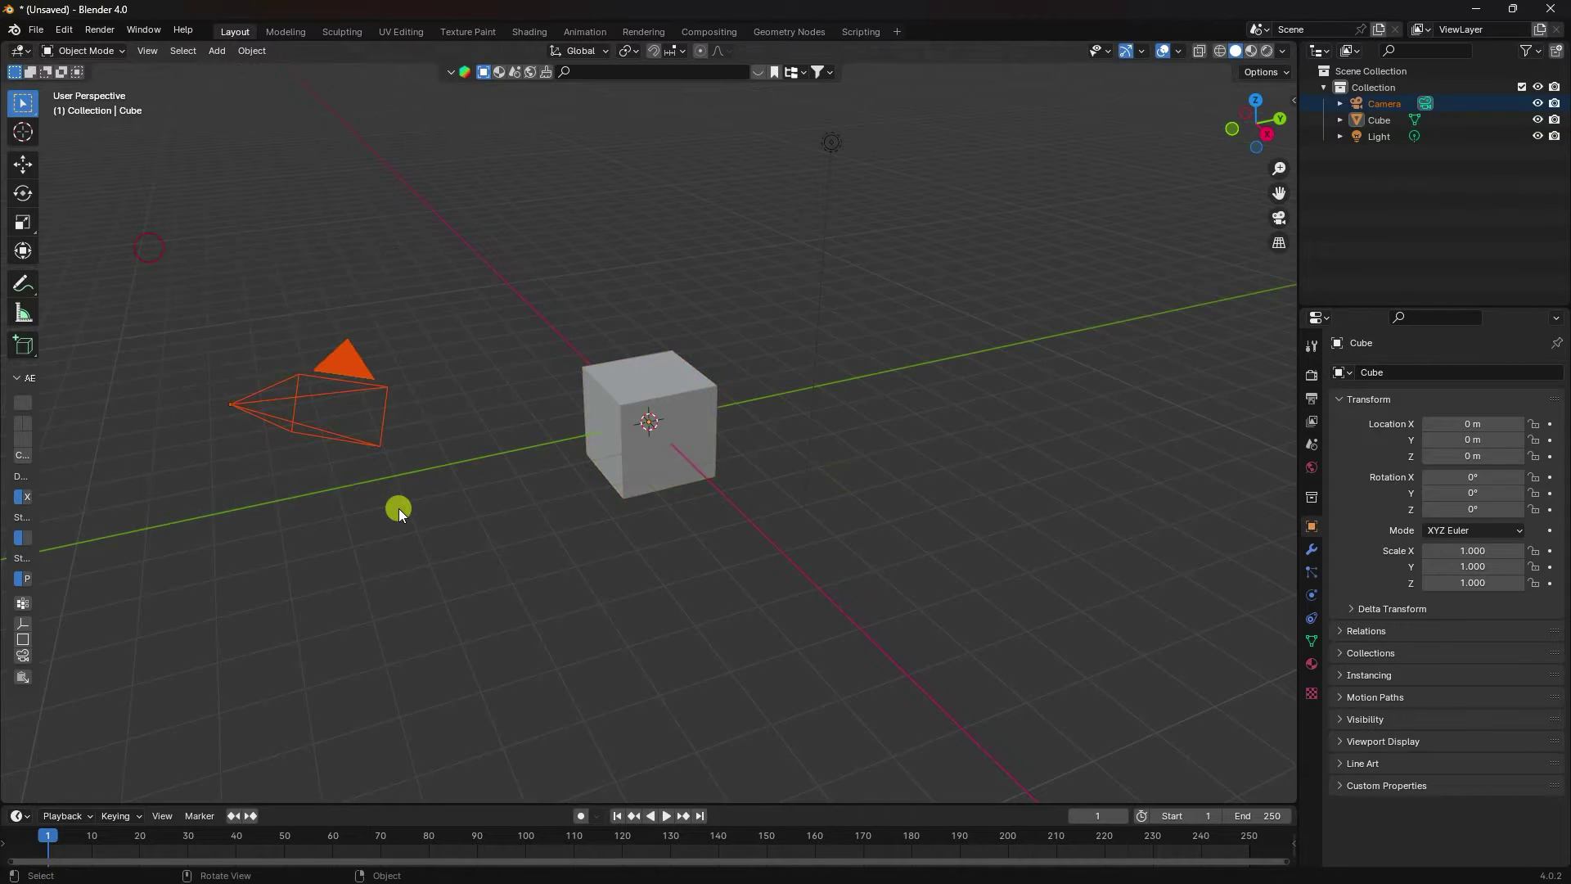
pyautogui.press('Delete')
pyautogui.moveTo(709, 136); pyautogui.dragTo(986, 244)
pyautogui.press('Delete')
# Step: Turn on the Wireframe overlay so the cube's edges are drawn
pyautogui.moveTo(725, 383); pyautogui.dragTo(583, 384, button='middle')
pyautogui.scroll(3, 616, 357)
pyautogui.click(583, 385)
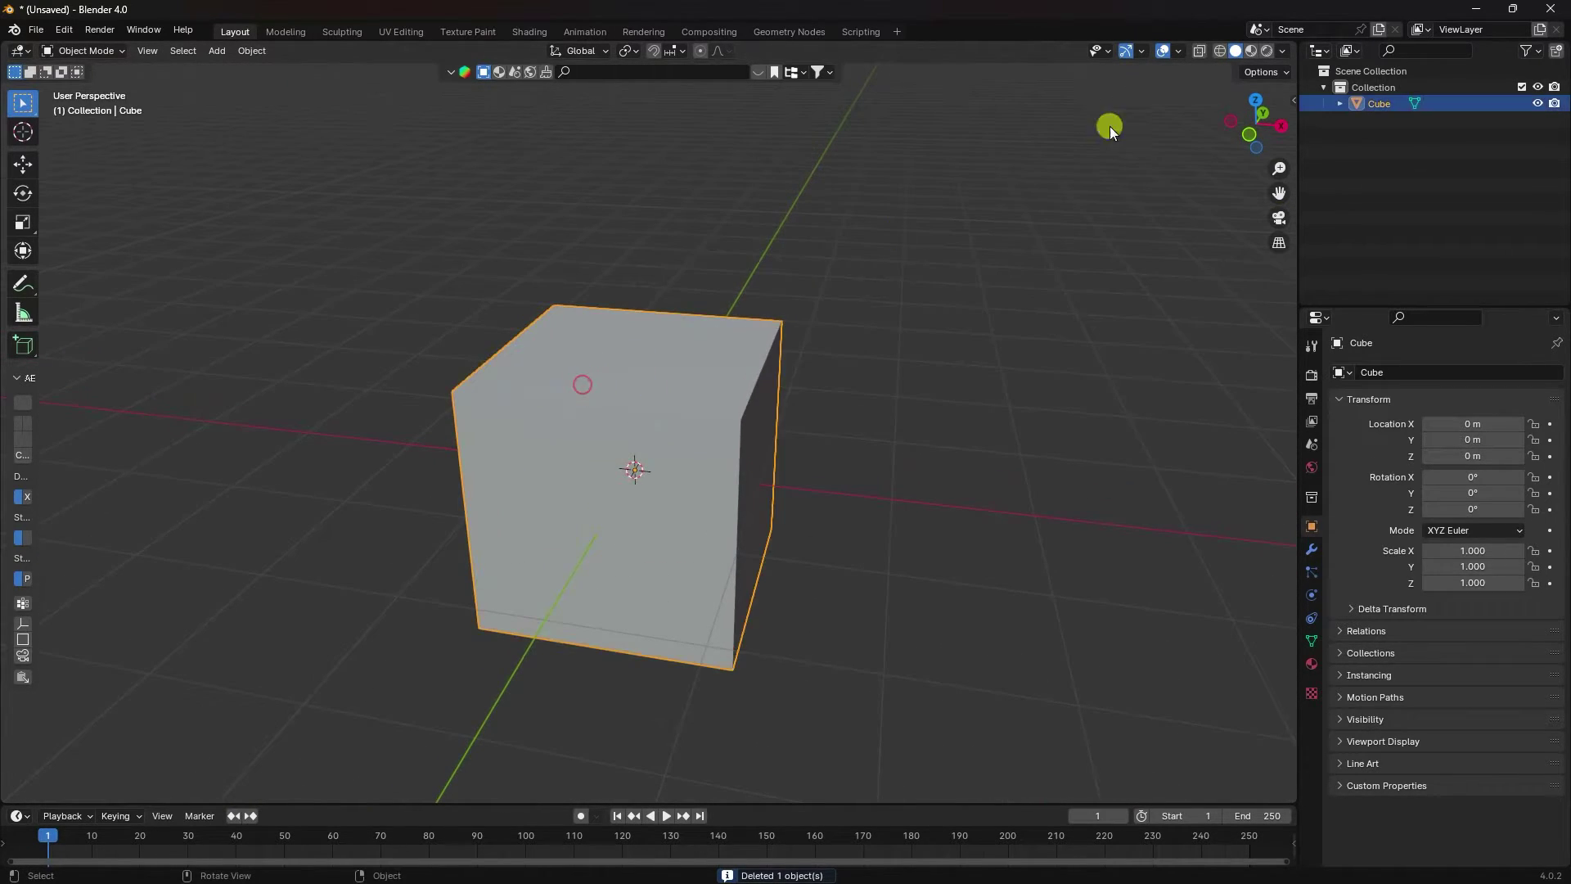
pyautogui.click(1180, 46)
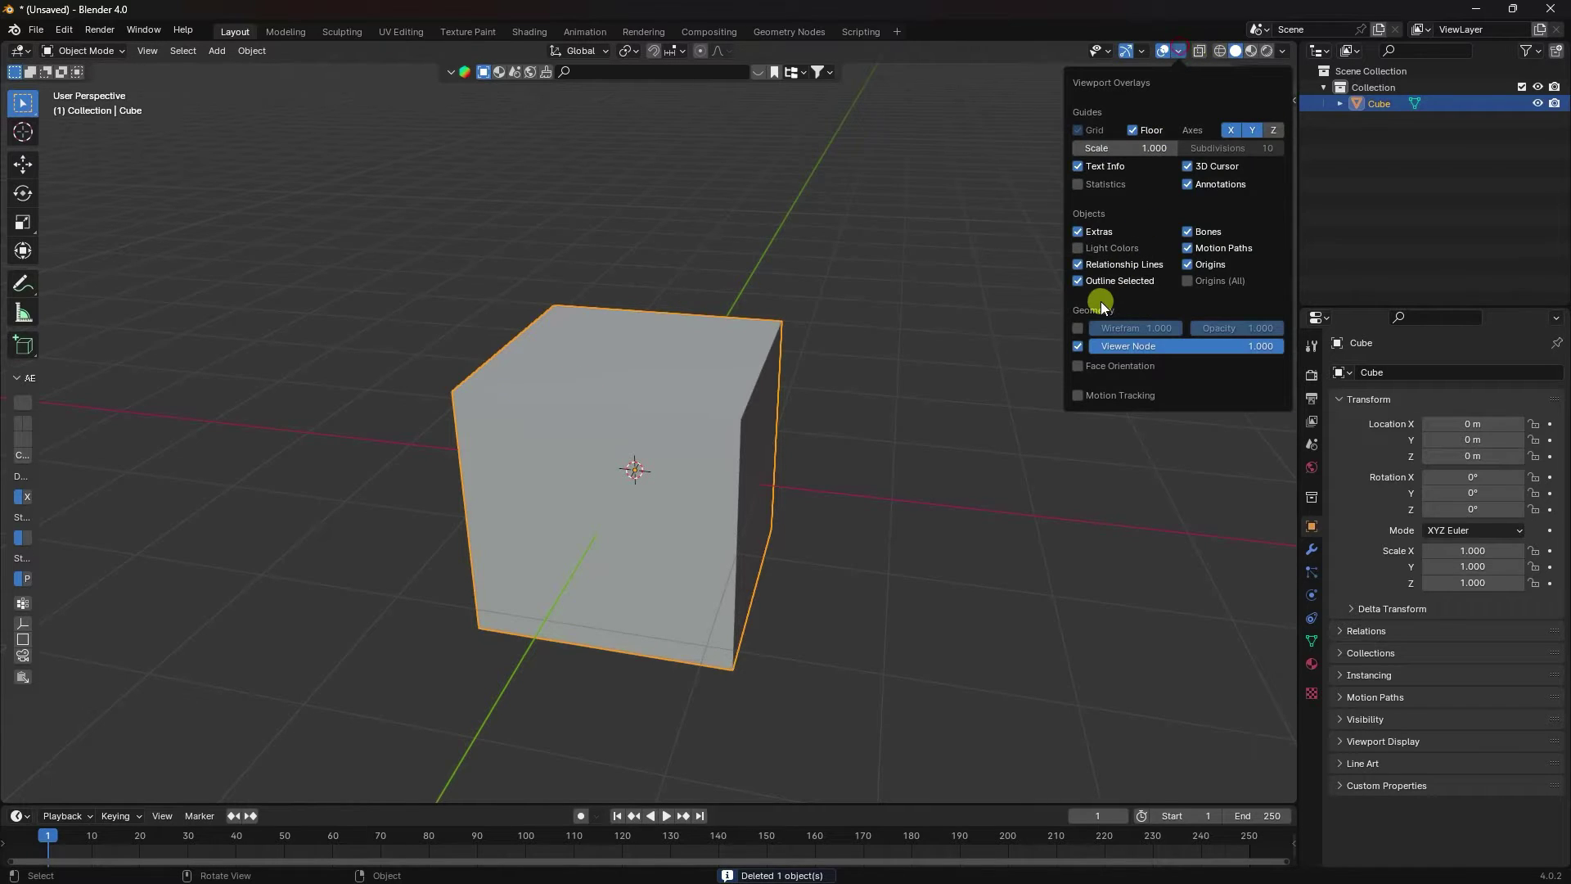
pyautogui.click(1078, 327)
pyautogui.click(686, 216)
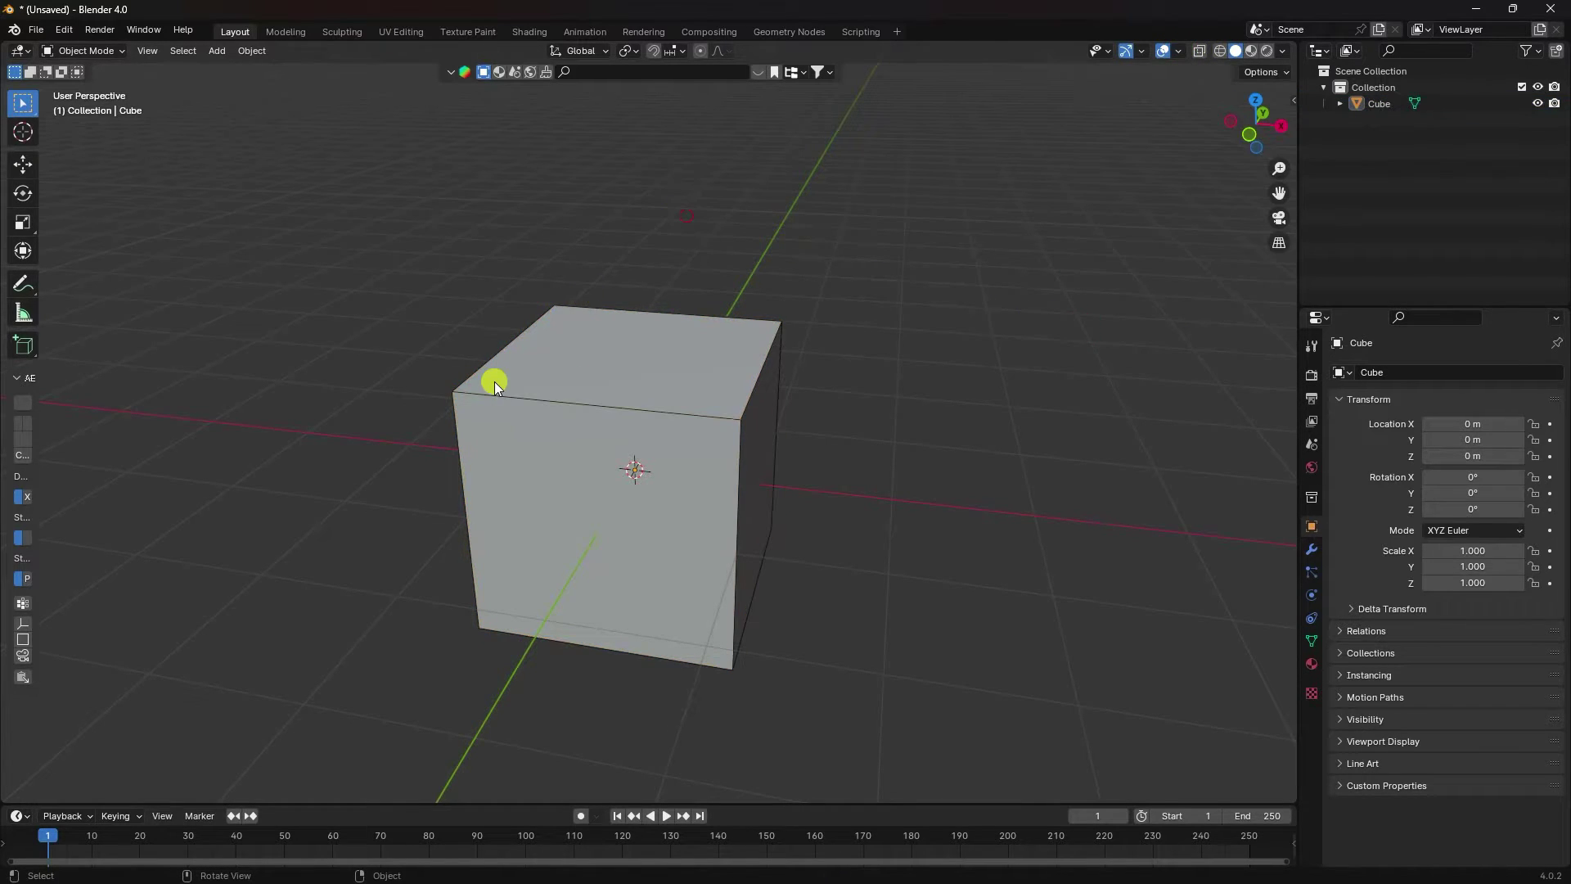
pyautogui.click(77, 49)
# Step: In Edit Mode, add a loop cut across the cube with slide factor 0.8
pyautogui.click(78, 88)
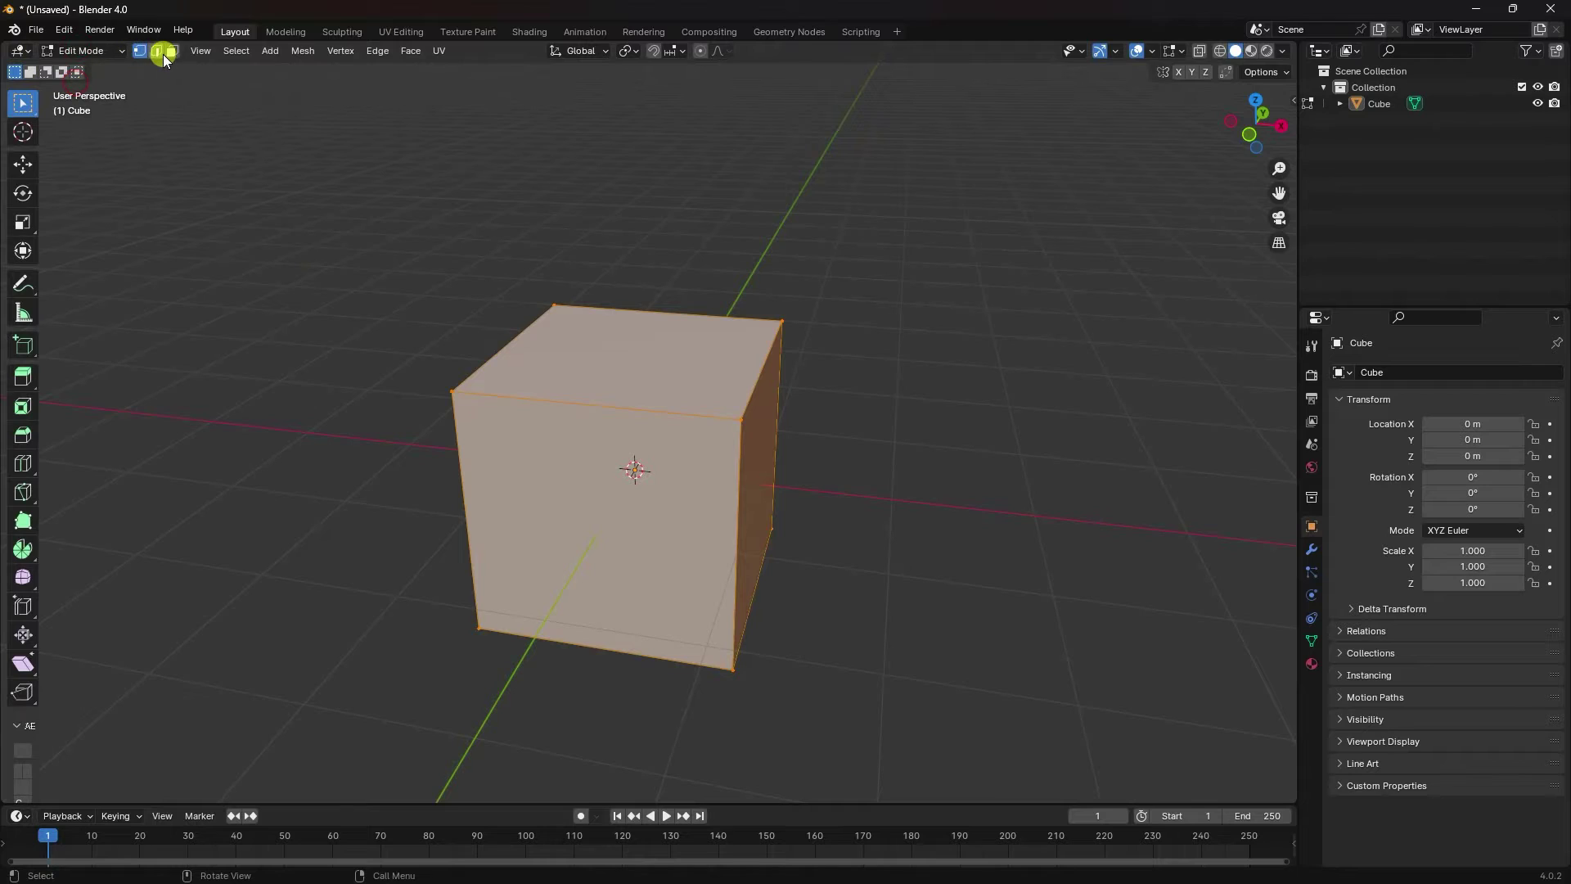
pyautogui.click(160, 54)
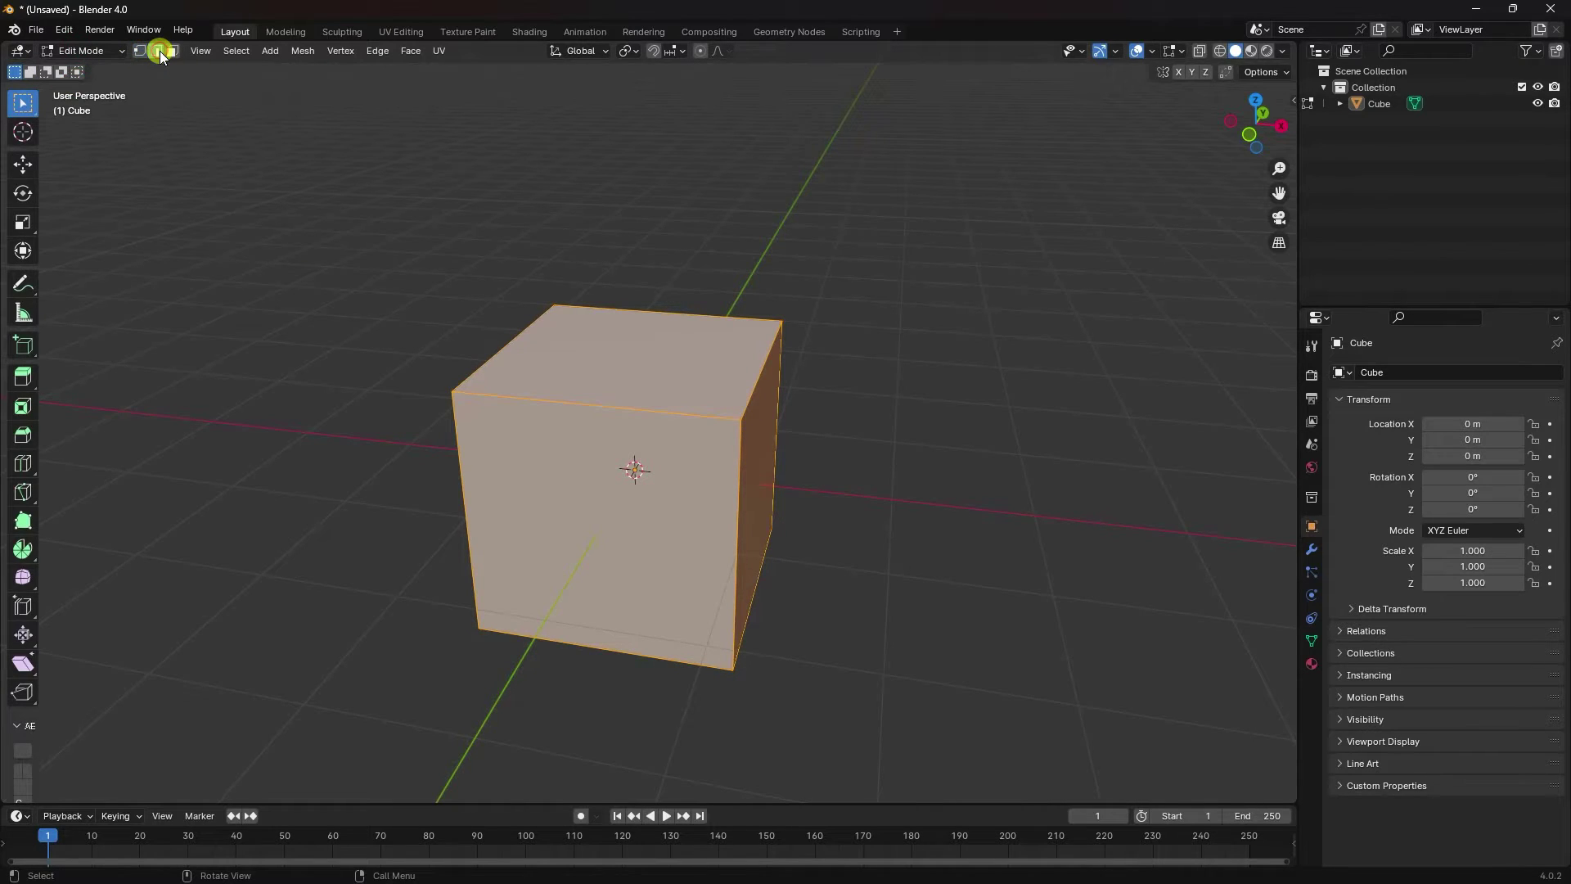
pyautogui.click(565, 397)
pyautogui.click(563, 396)
pyautogui.rightClick(561, 396)
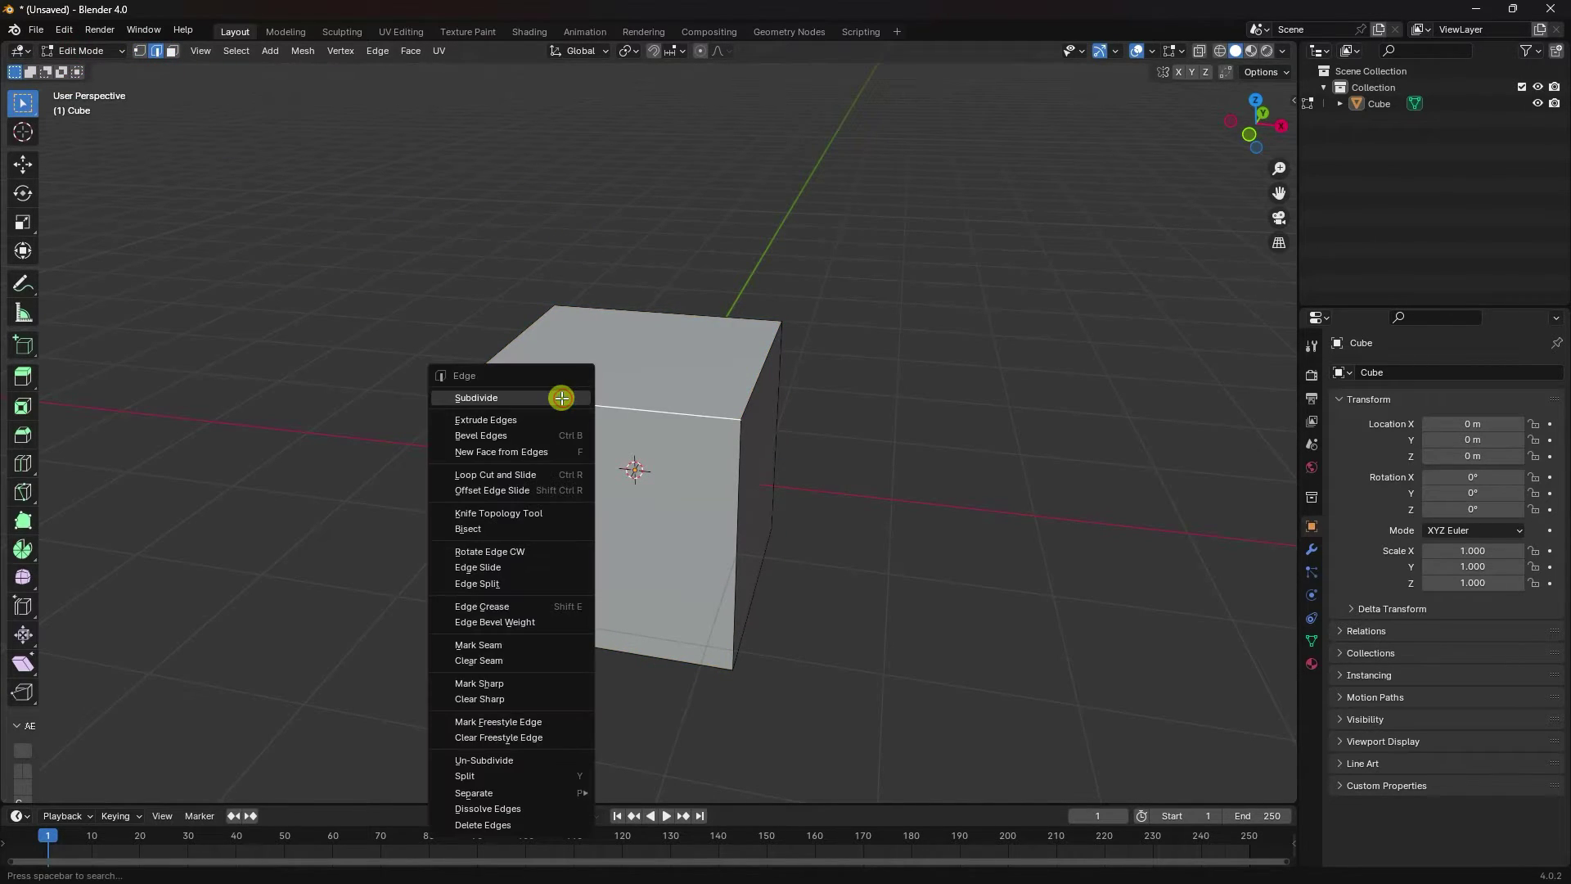
pyautogui.click(485, 475)
pyautogui.click(563, 395)
pyautogui.click(563, 395)
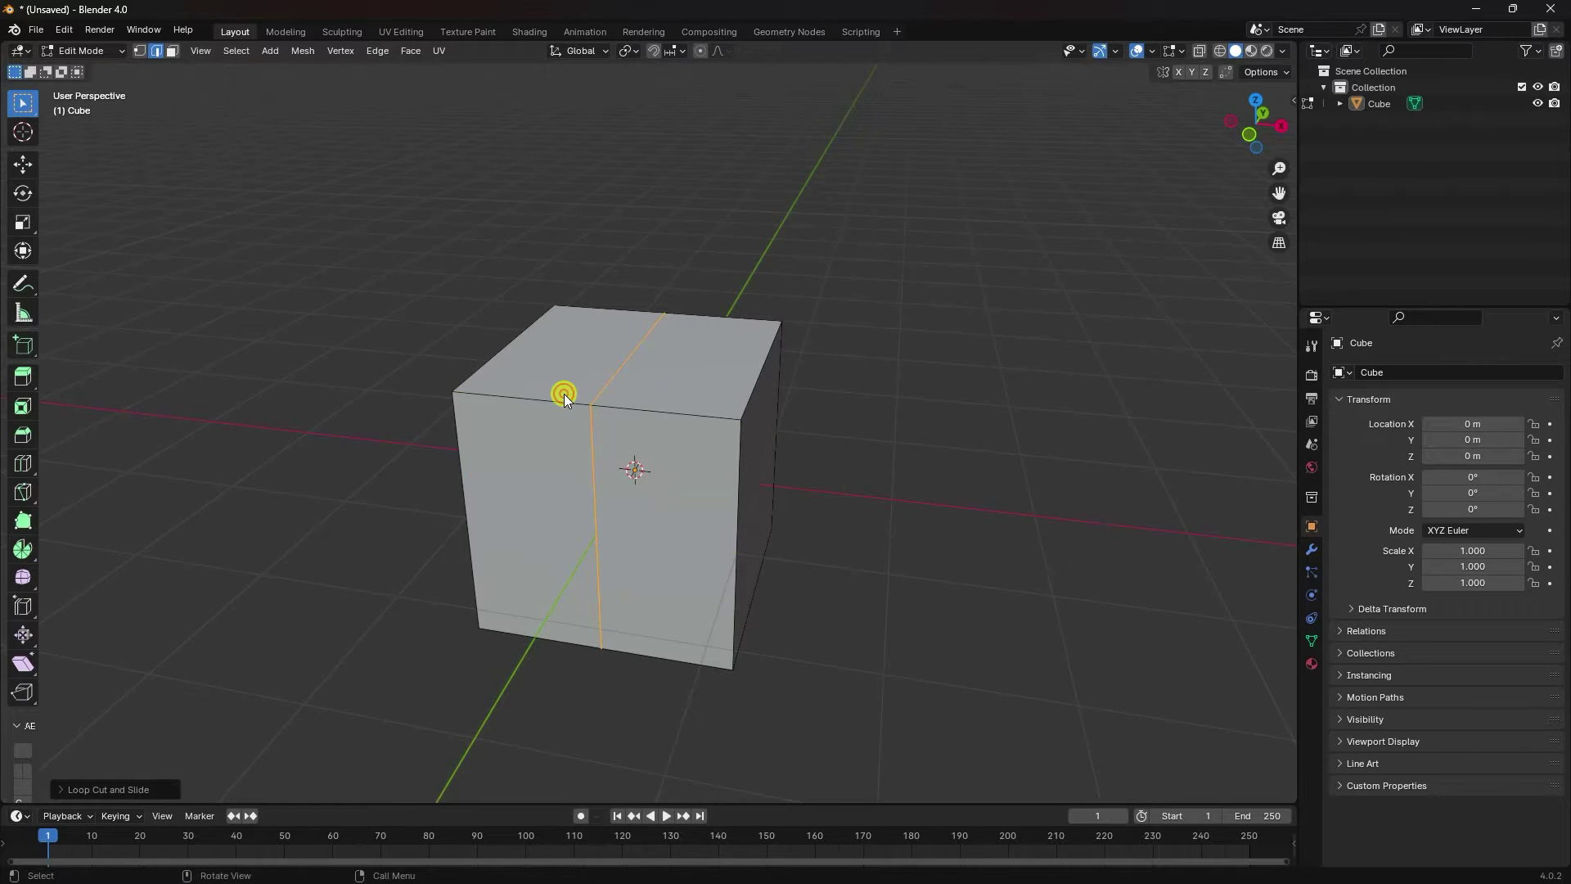
pyautogui.click(99, 788)
pyautogui.write('0.8')
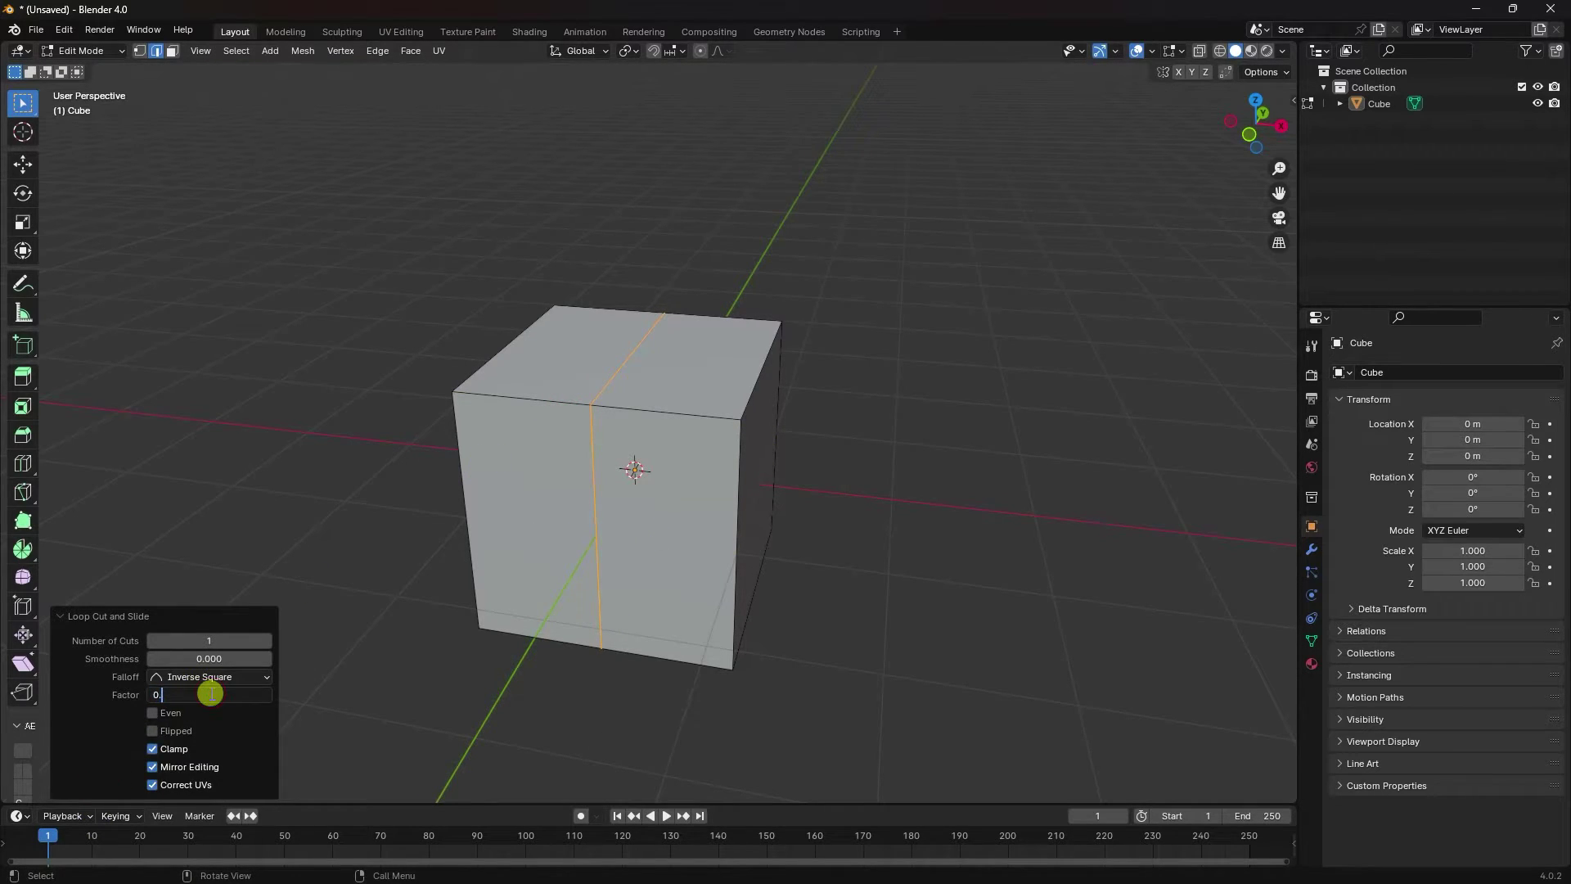
pyautogui.press('Return')
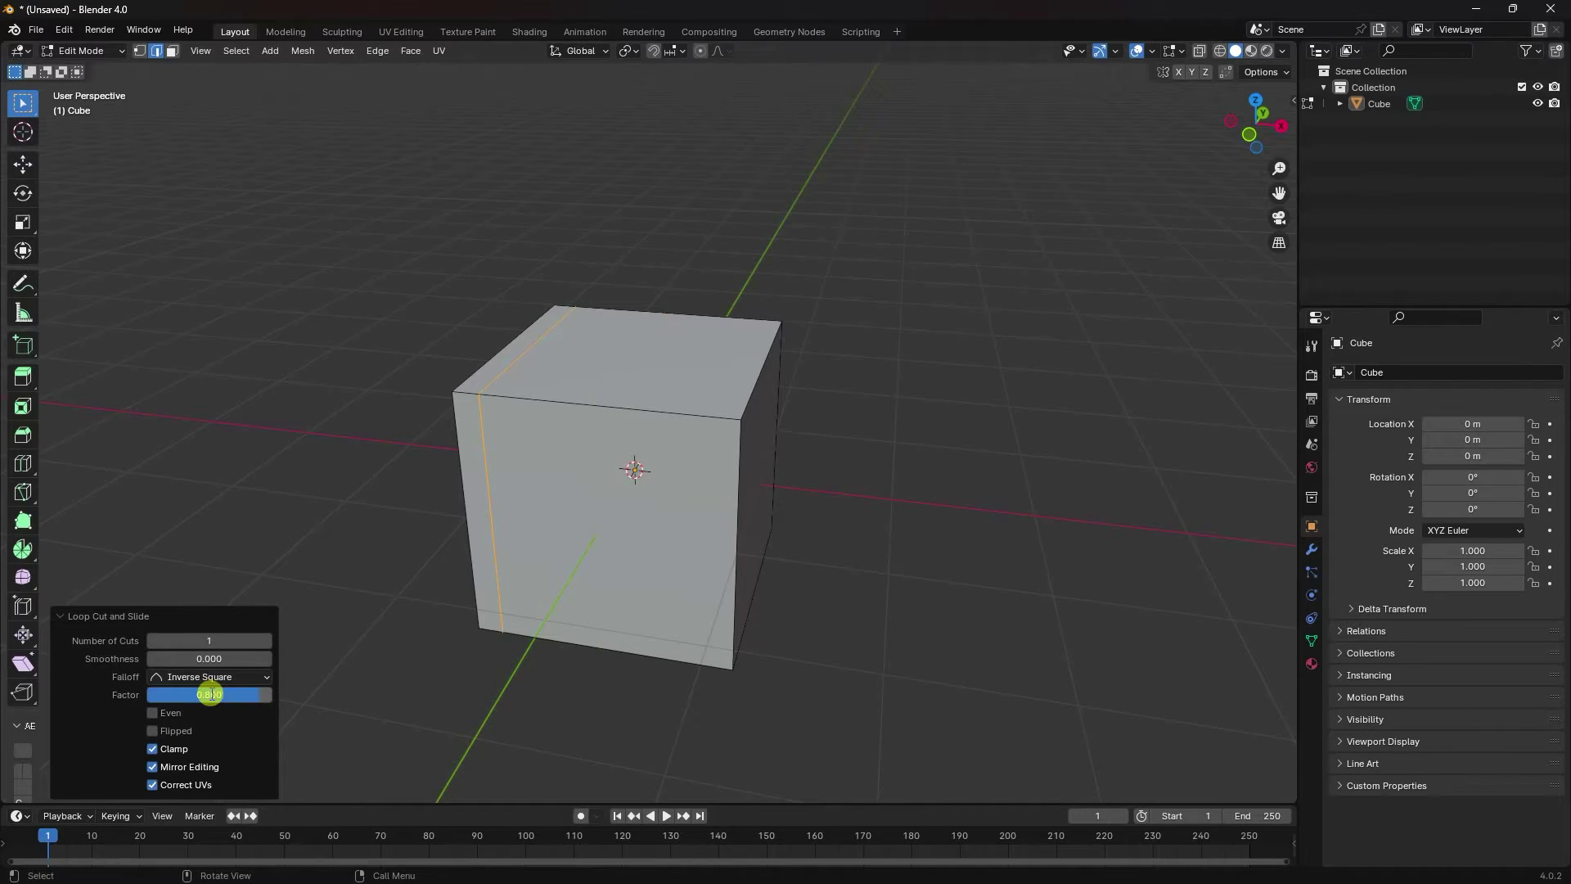
# Step: Add a second loop cut with slide factor -0.8
pyautogui.click(22, 164)
pyautogui.hotkey('ctrl', 'e')
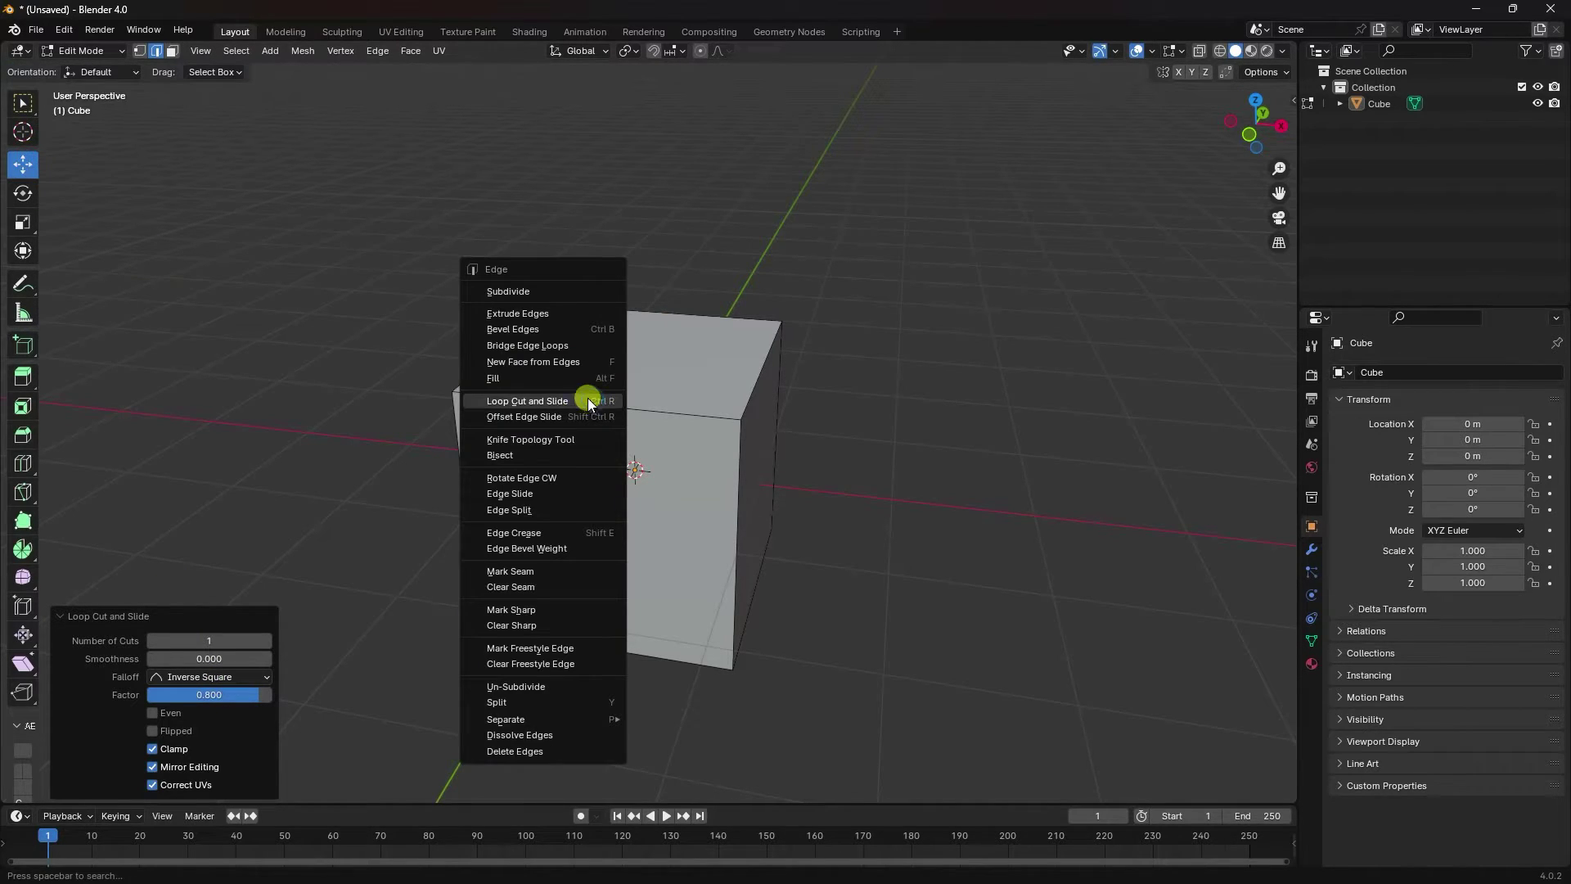
pyautogui.click(512, 399)
pyautogui.click(605, 416)
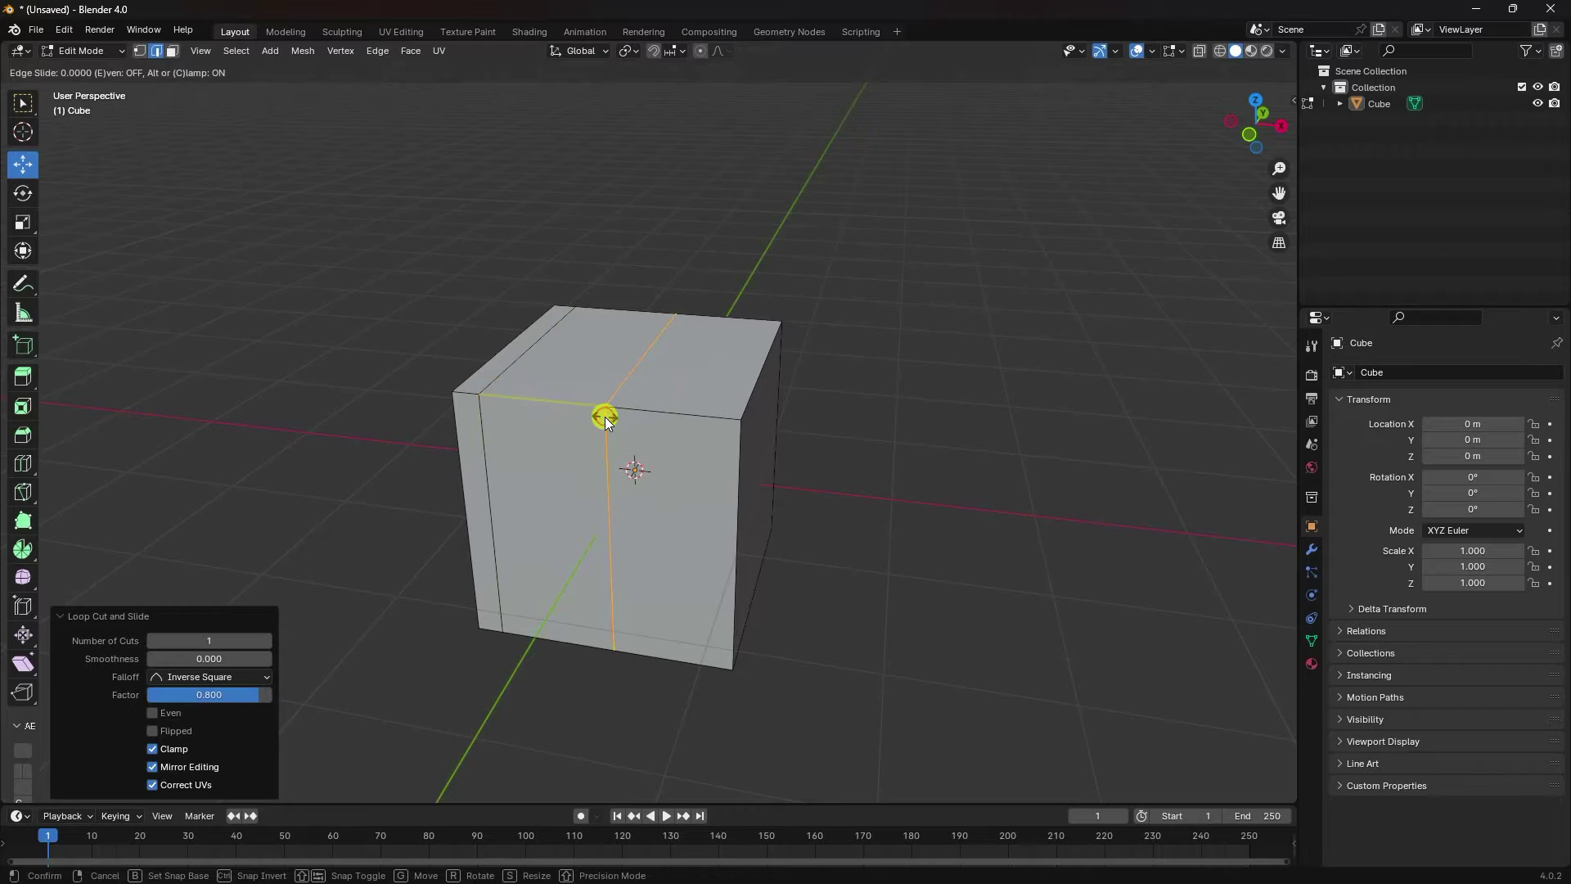
pyautogui.click(606, 415)
pyautogui.doubleClick(206, 694)
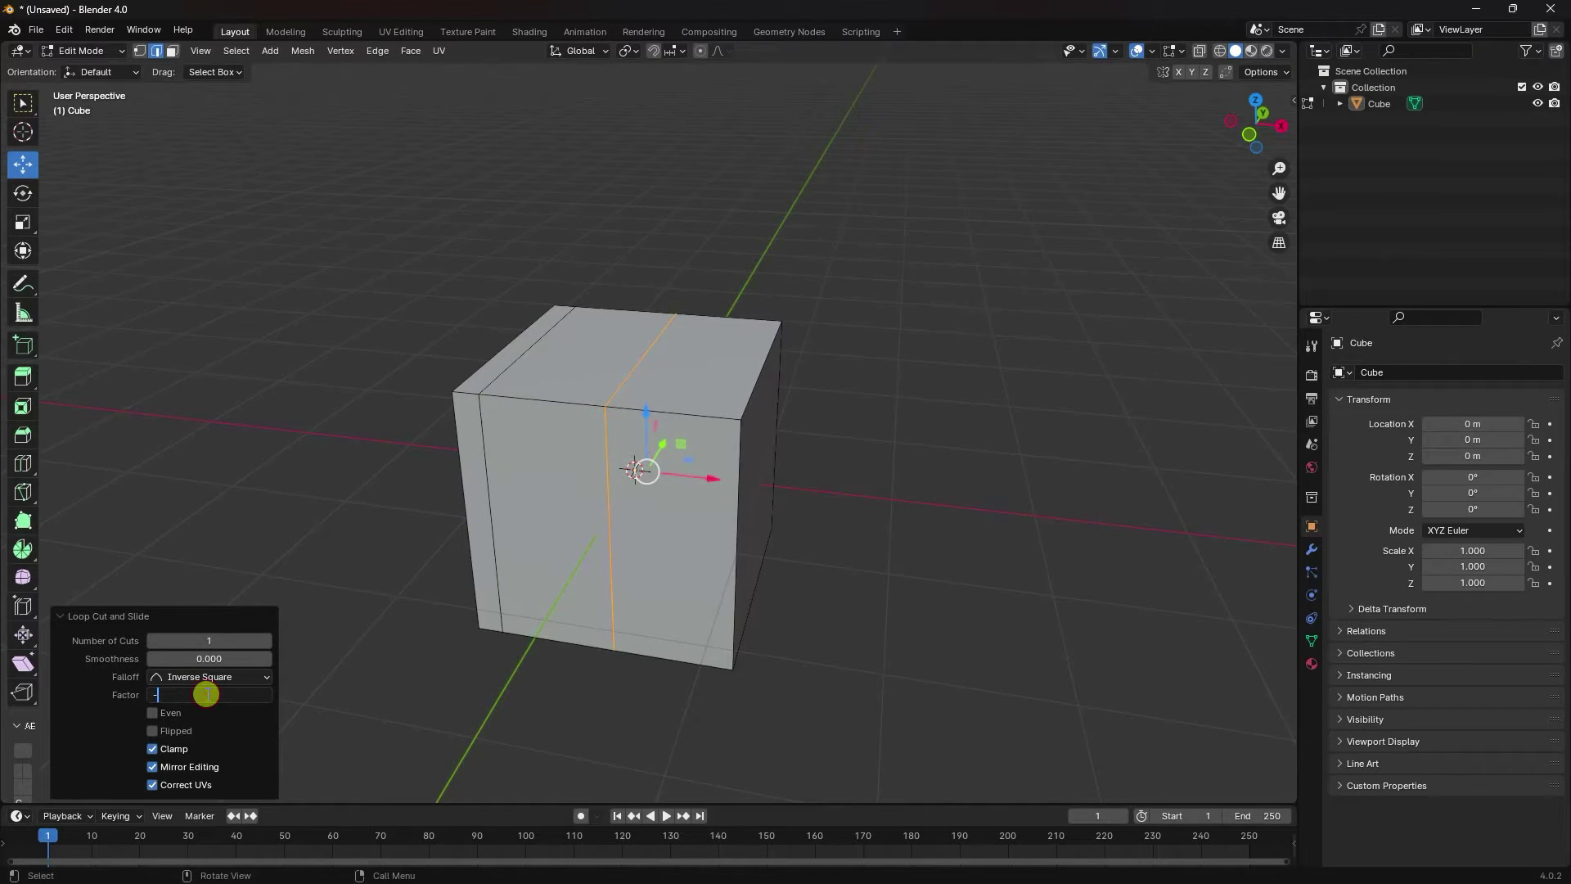
pyautogui.write('-0.8')
pyautogui.press('Return')
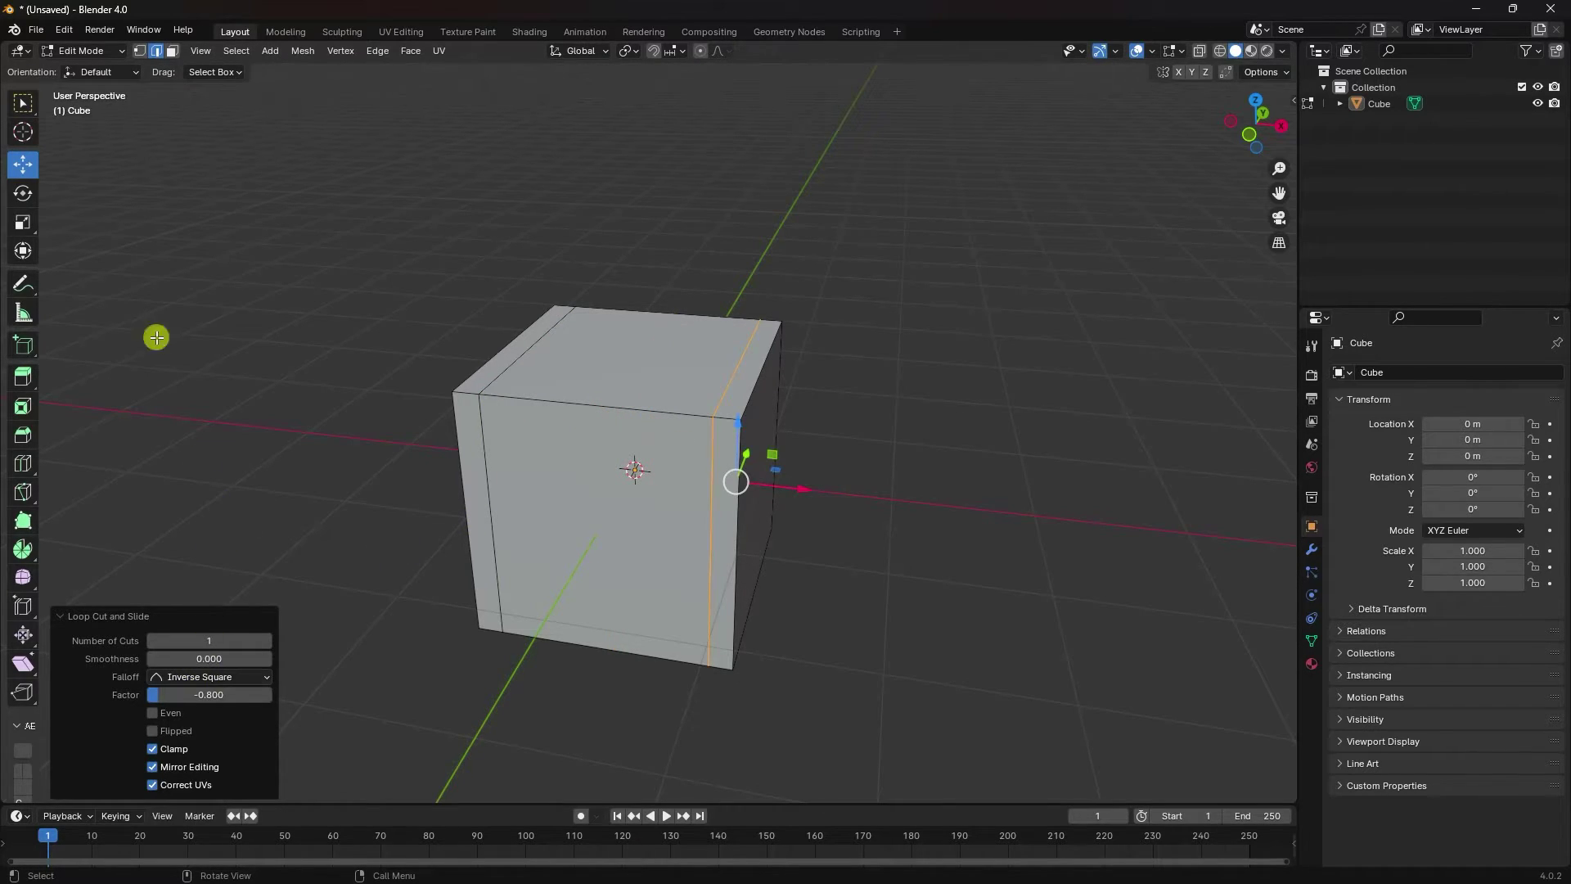
# Step: Extrude the two top strip faces upward into rims and return to Object Mode
pyautogui.click(175, 52)
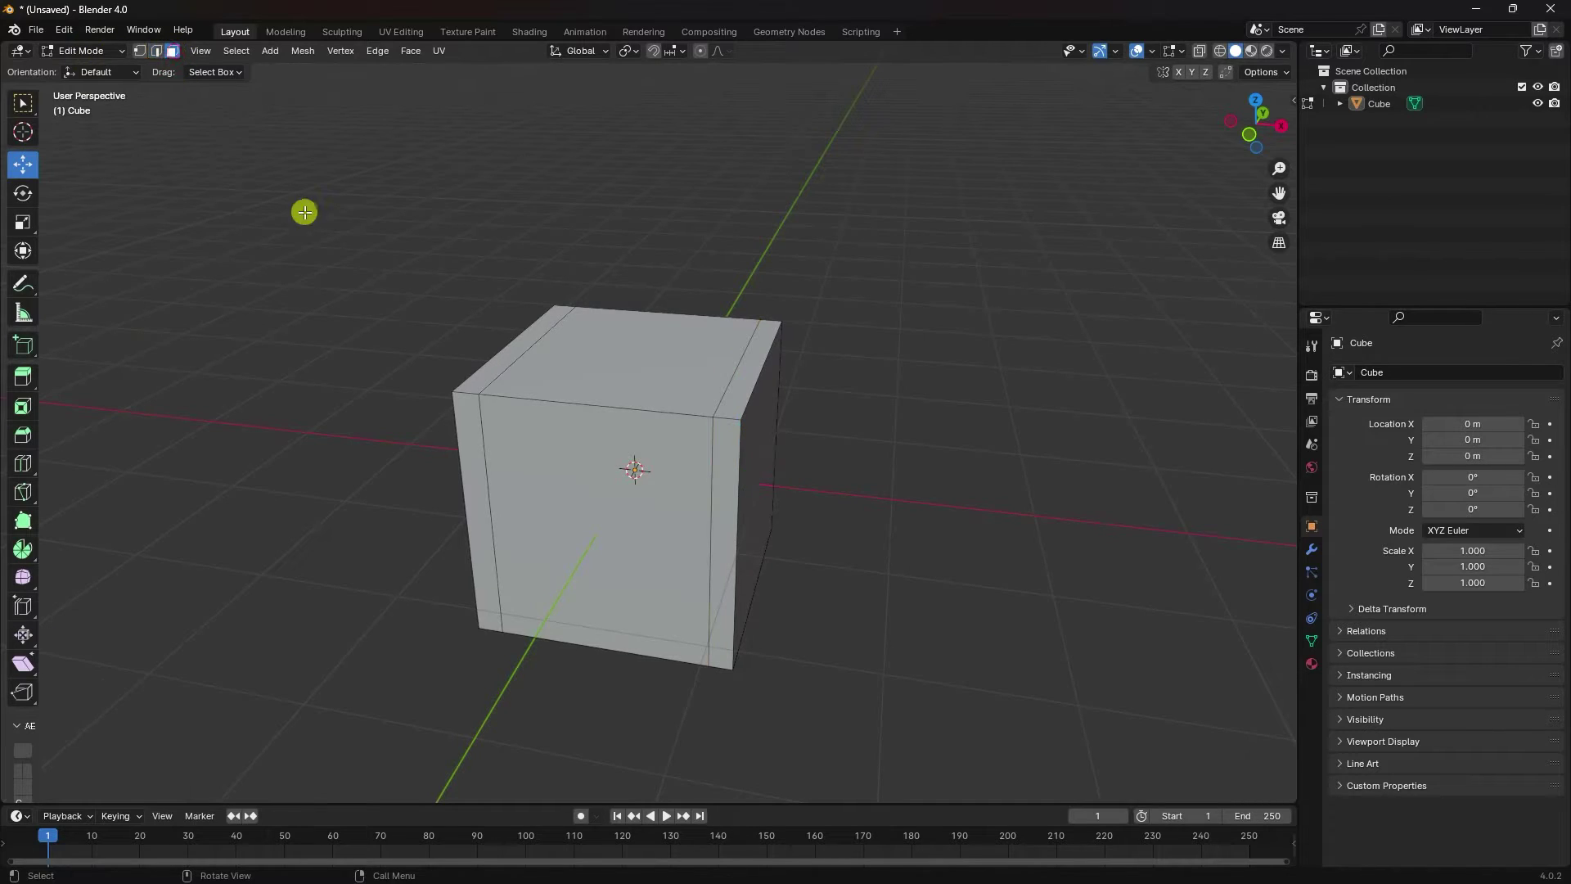
pyautogui.scroll(4, 386, 245)
pyautogui.click(447, 326)
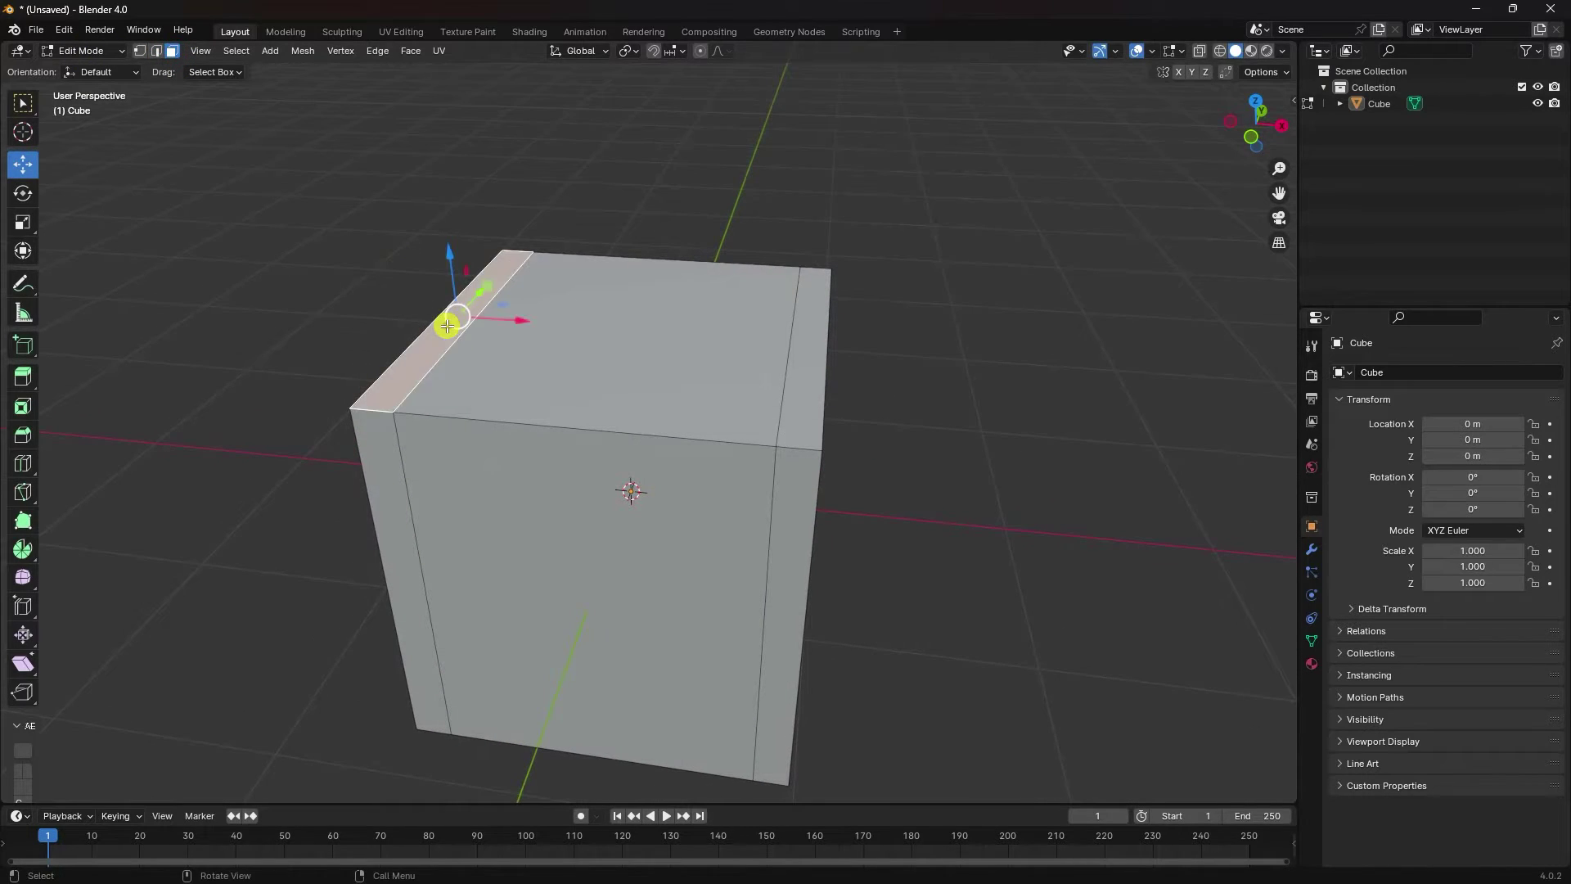
pyautogui.keyDown('shift'); pyautogui.click(810, 331); pyautogui.keyUp('shift')
pyautogui.rightClick(810, 331)
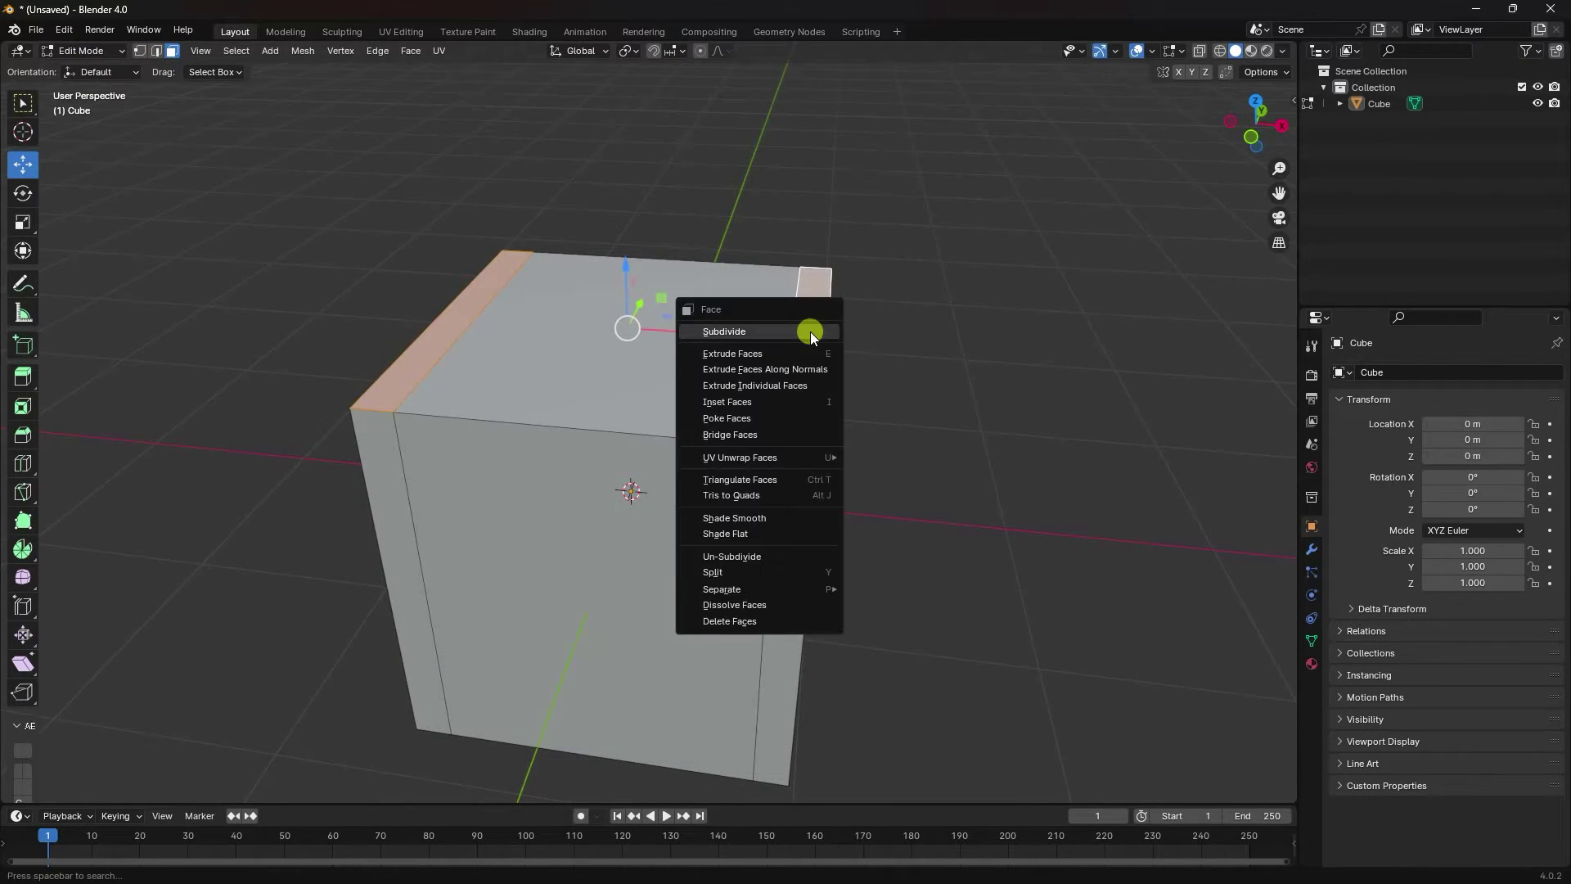
pyautogui.click(720, 356)
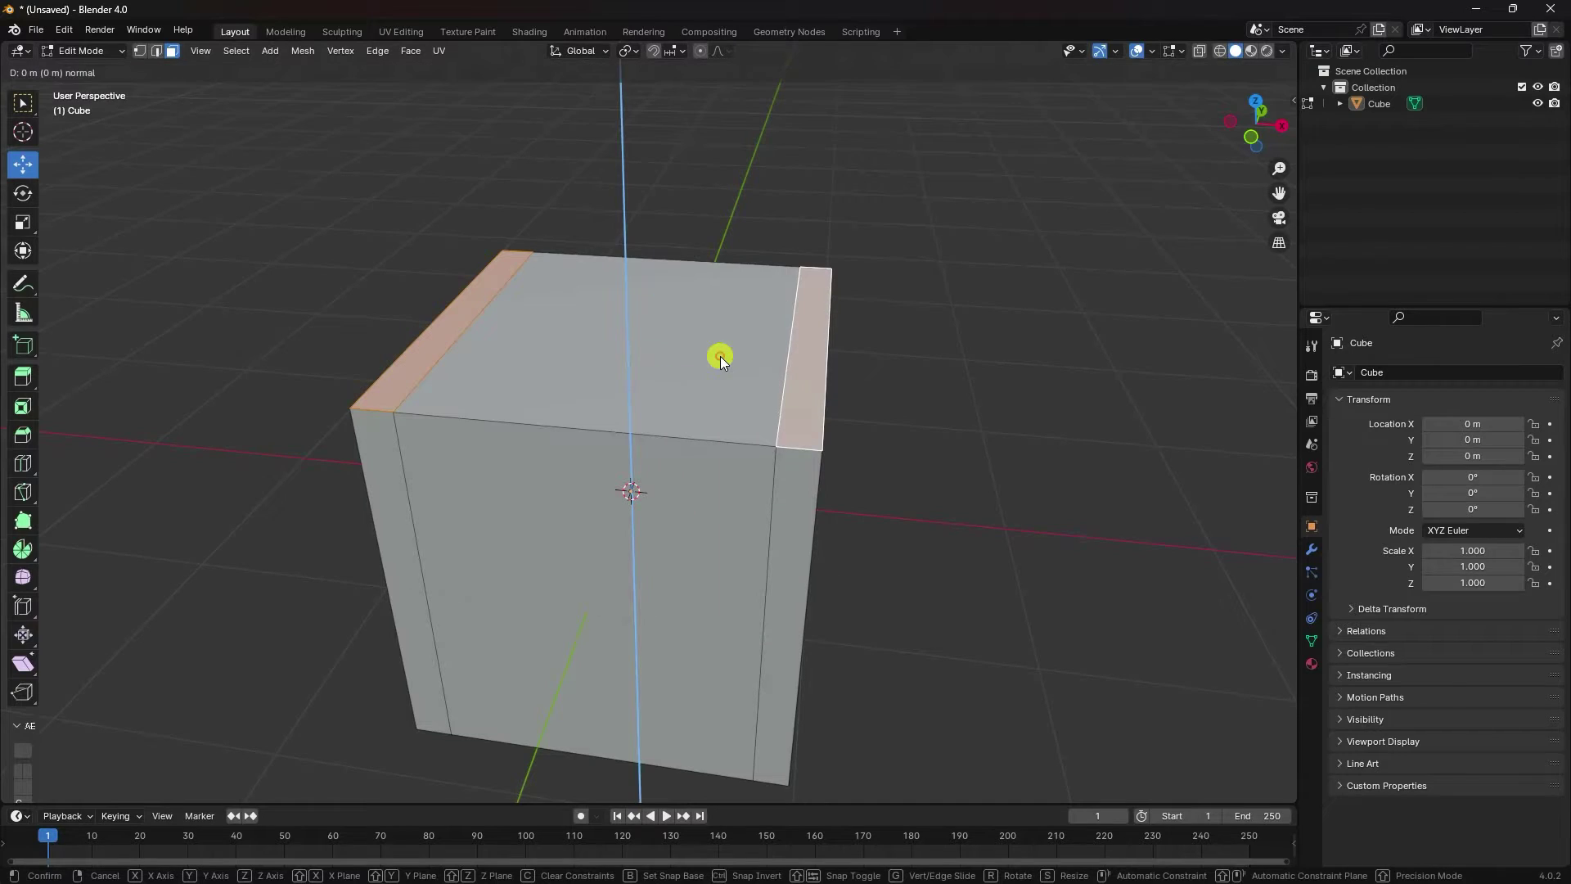
pyautogui.click(720, 306)
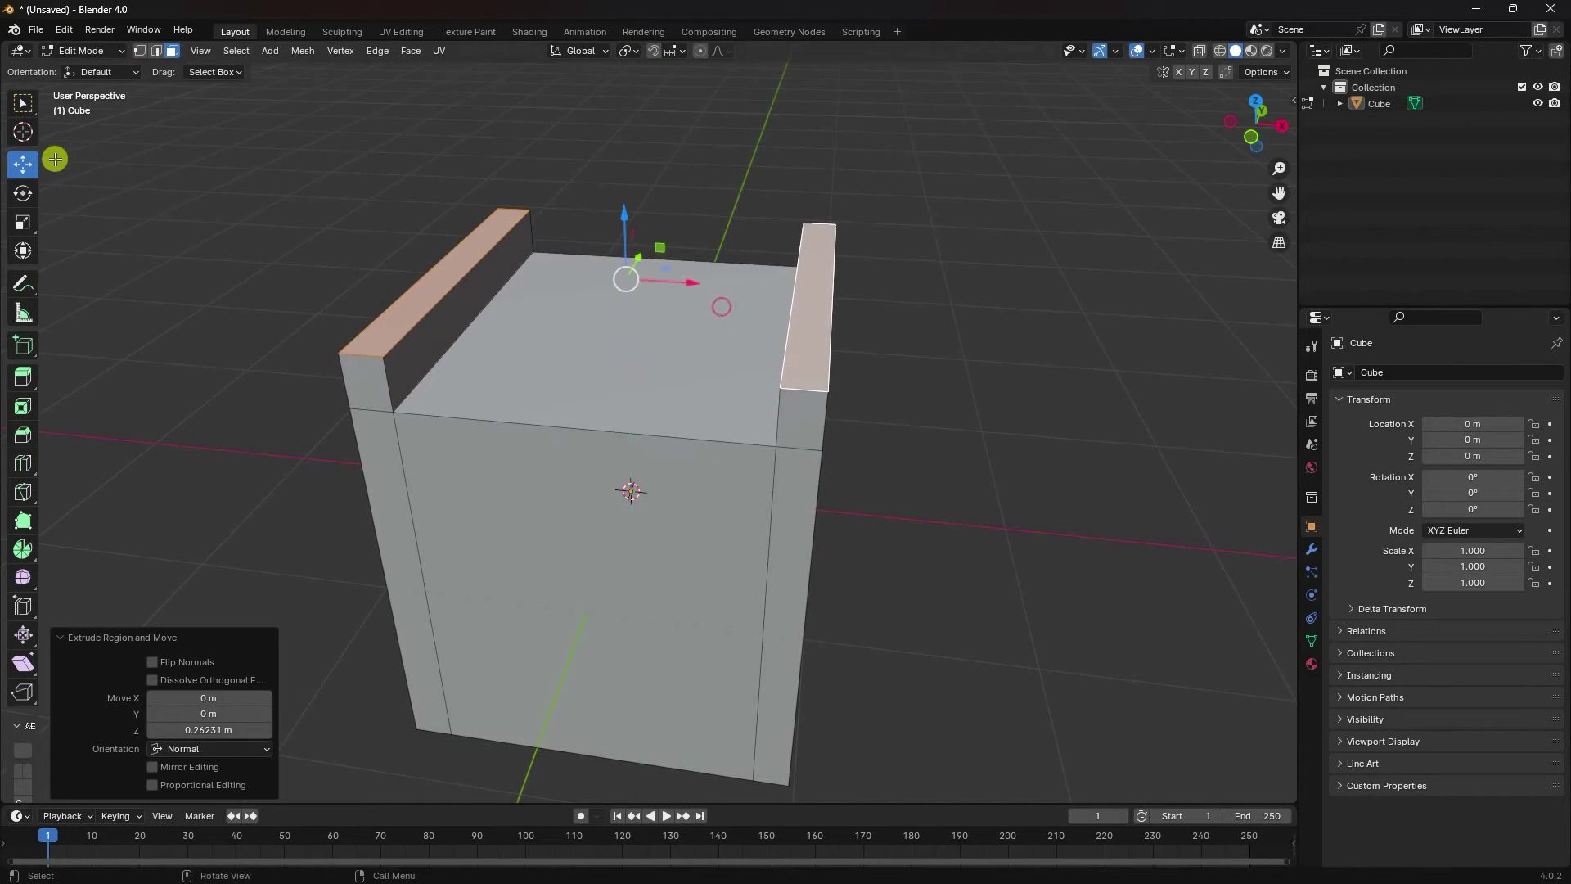
pyautogui.click(99, 49)
pyautogui.click(91, 69)
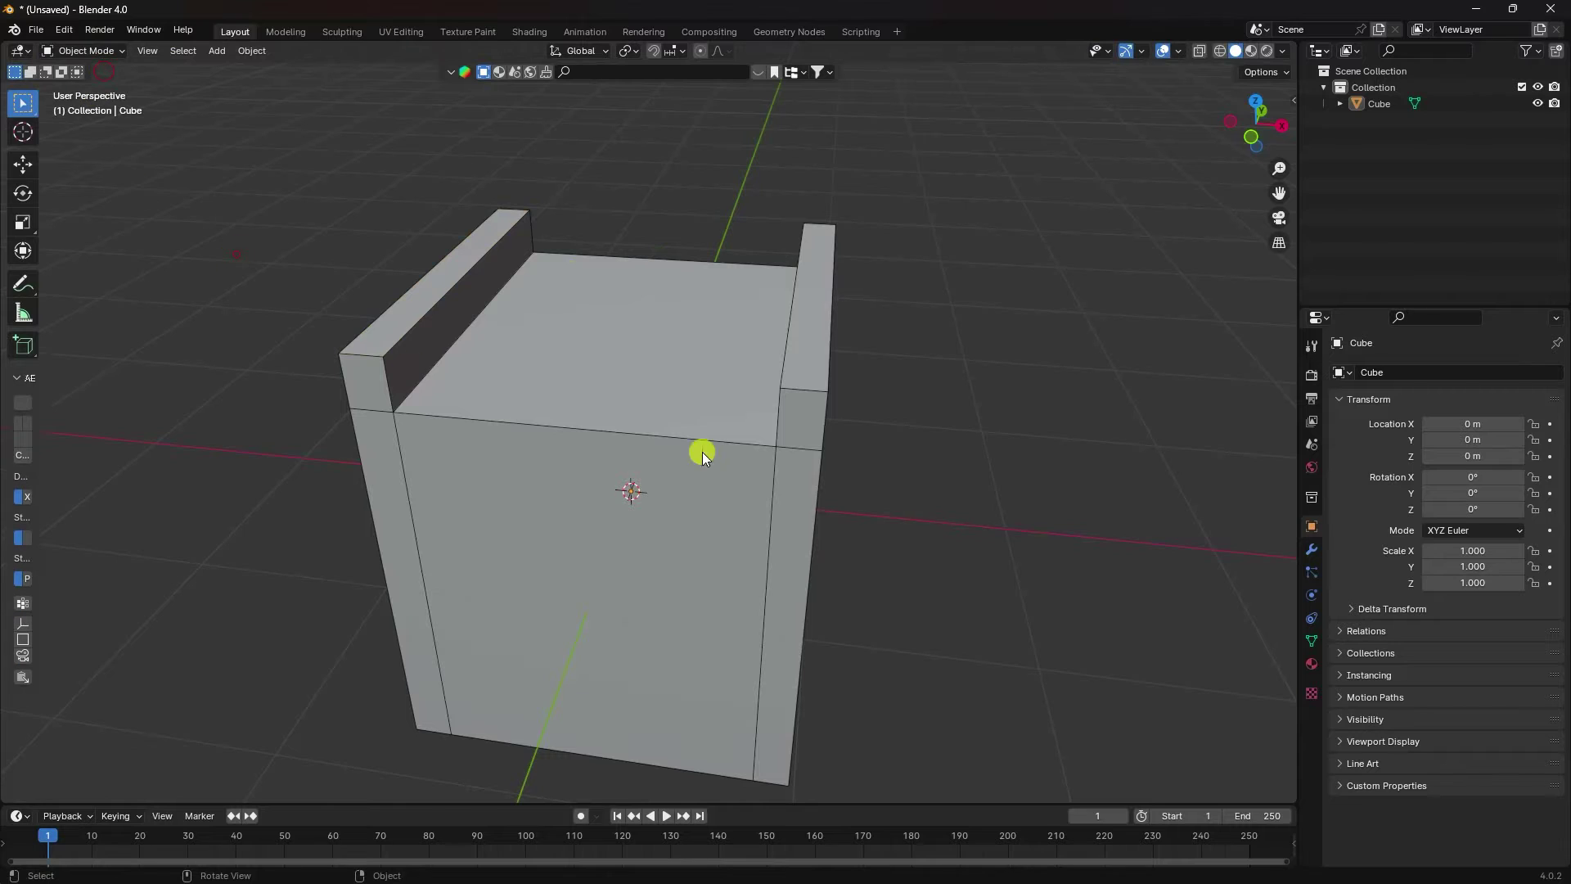
# Step: Add an Array modifier to the cube
pyautogui.scroll(-4, 519, 403)
pyautogui.moveTo(769, 499); pyautogui.dragTo(671, 487, button='middle')
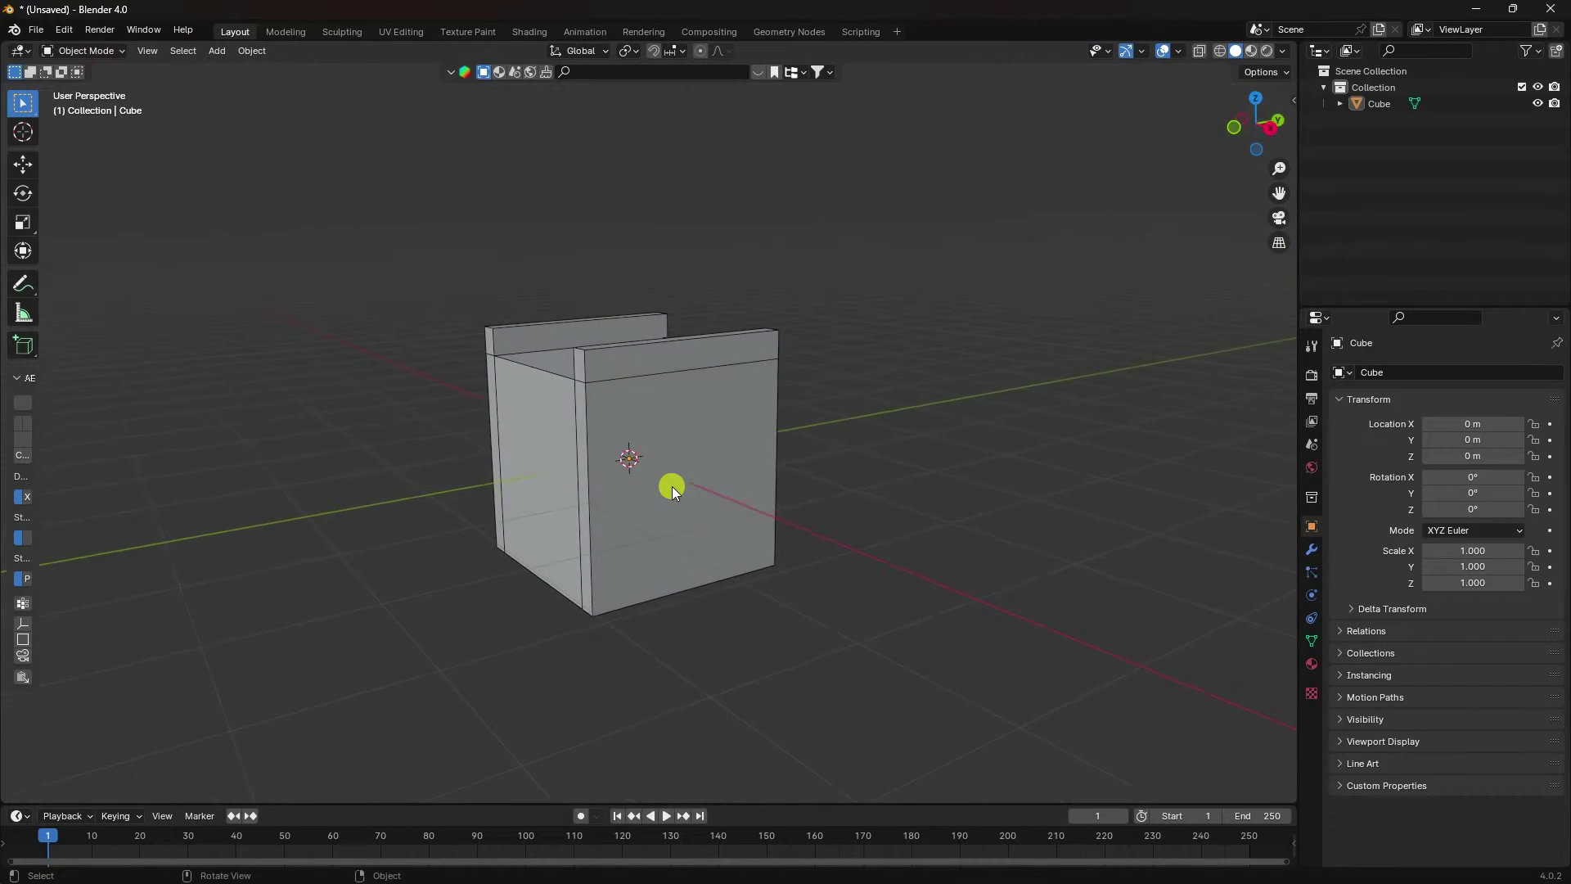
pyautogui.click(682, 382)
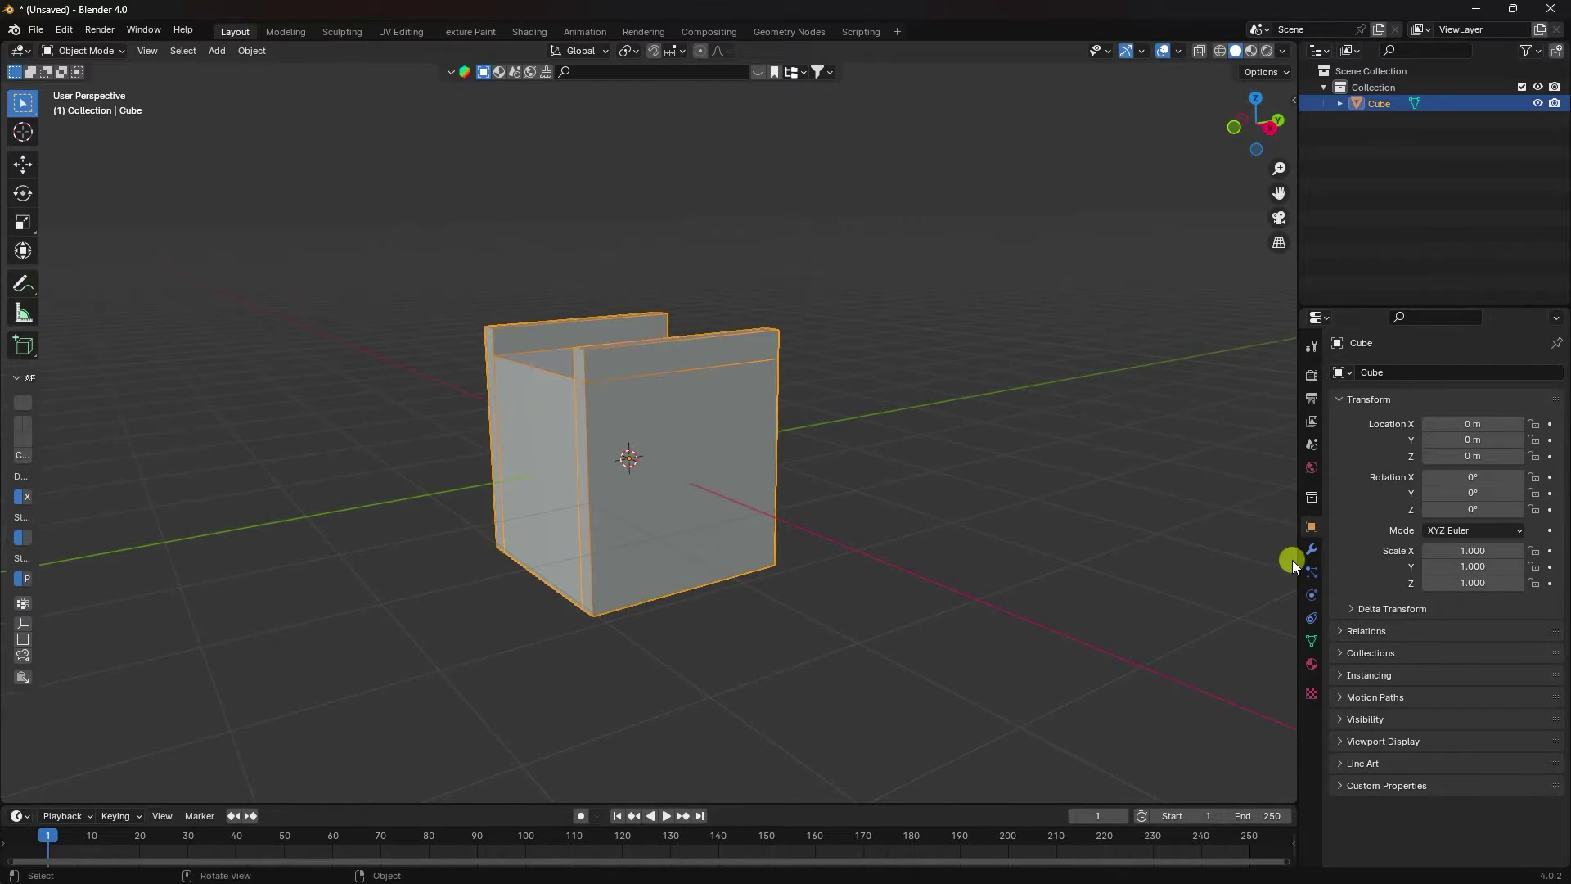
pyautogui.click(1311, 549)
pyautogui.click(1384, 371)
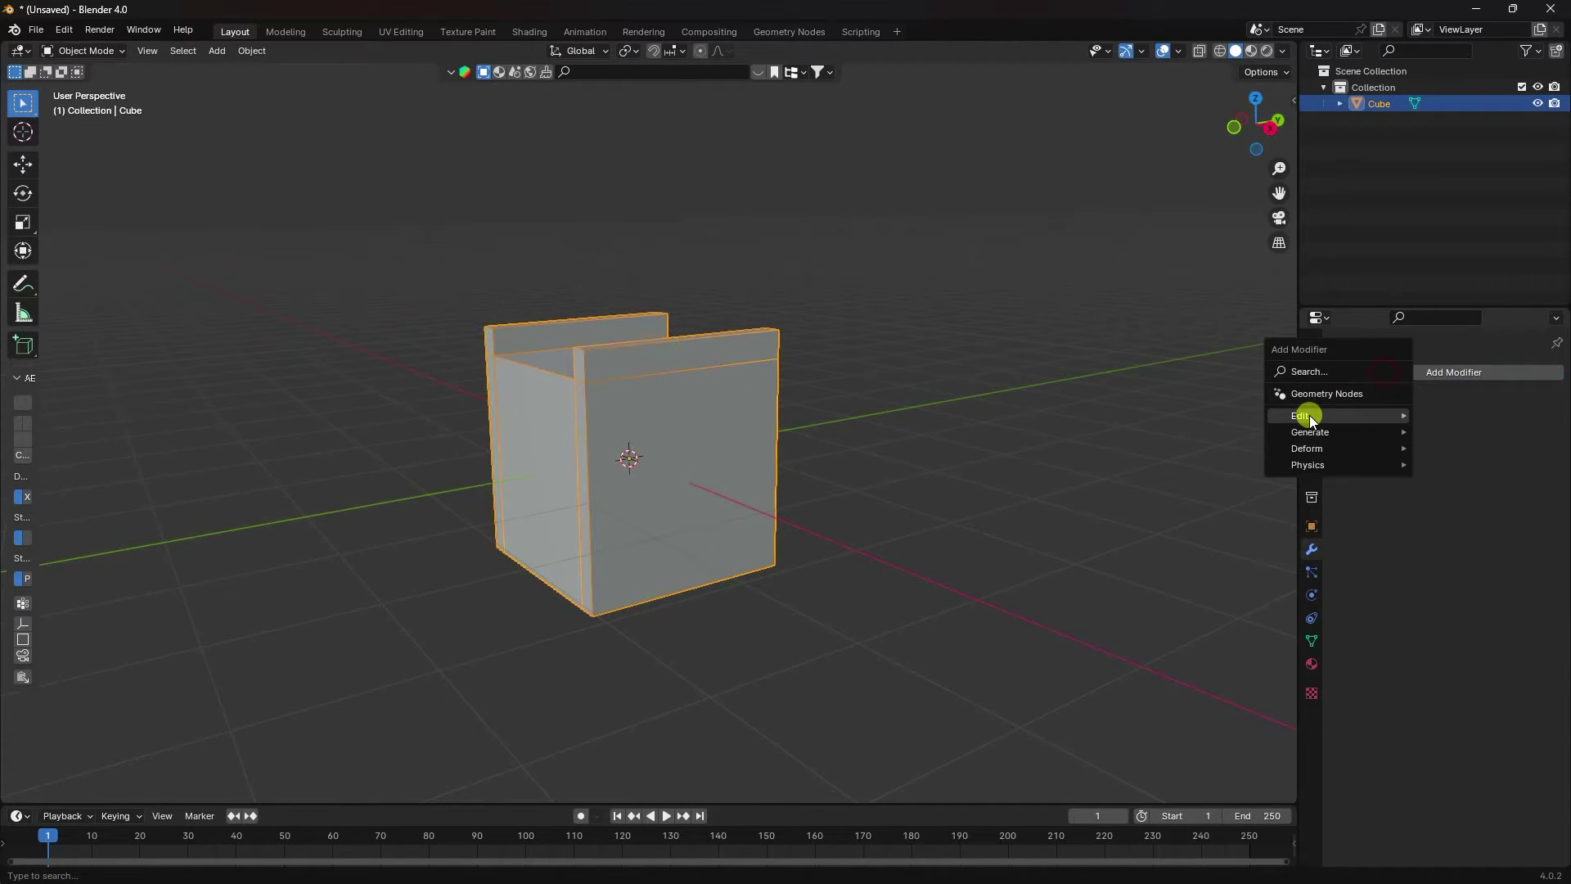
pyautogui.moveTo(1371, 429)
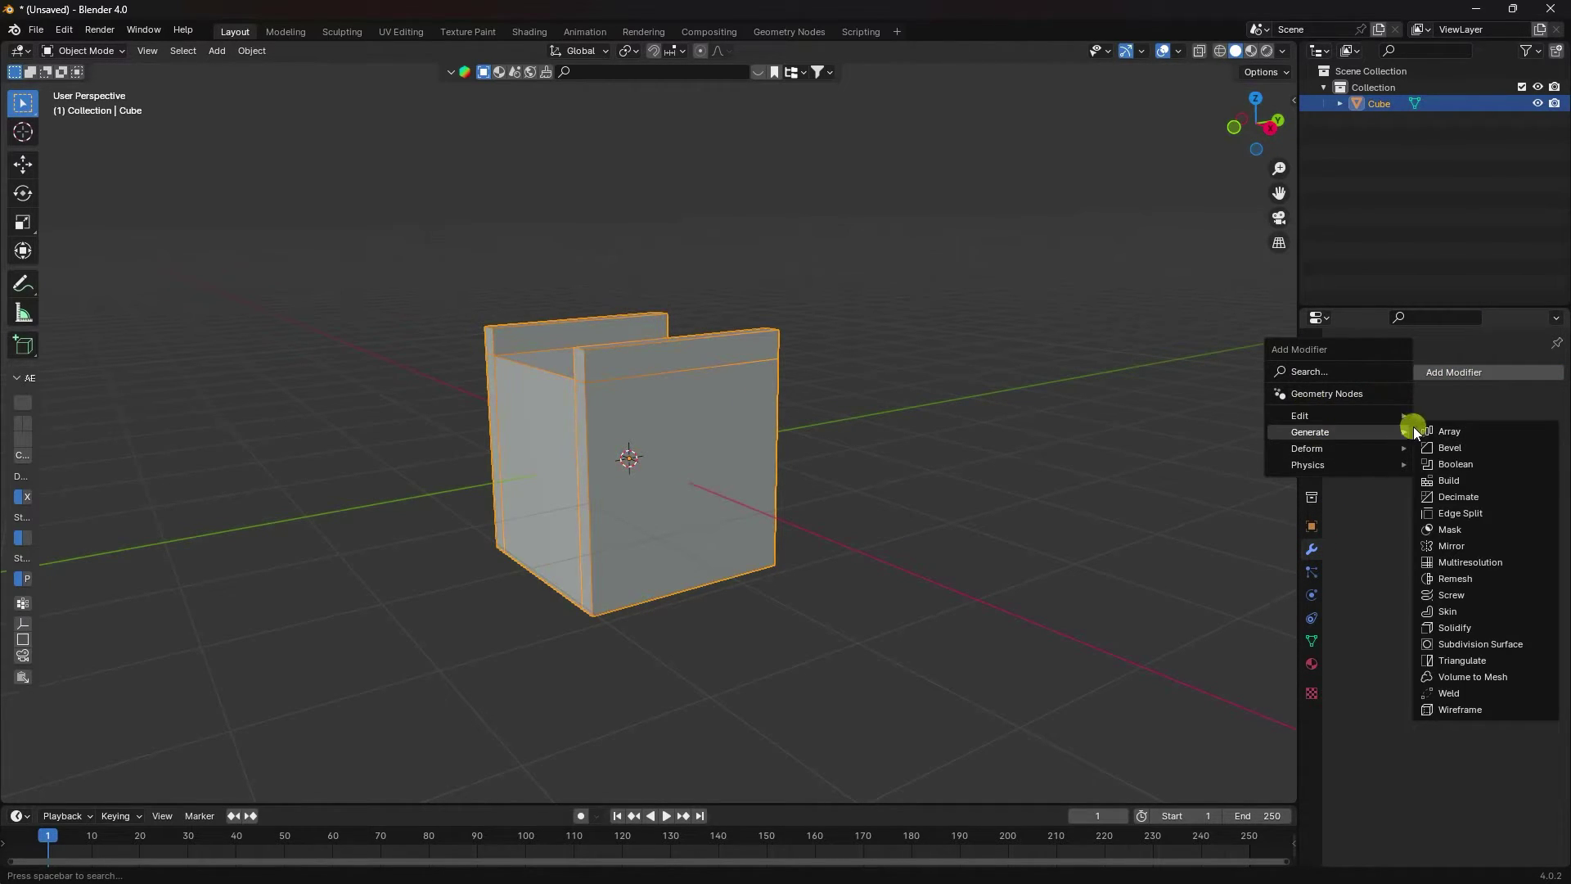
pyautogui.click(1447, 432)
# Step: Set the array's relative offset to X 0, Y 0.9, Z 0.9 and count 10
pyautogui.click(1465, 492)
pyautogui.press('Return')
pyautogui.moveTo(1471, 510); pyautogui.dragTo(1430, 512)
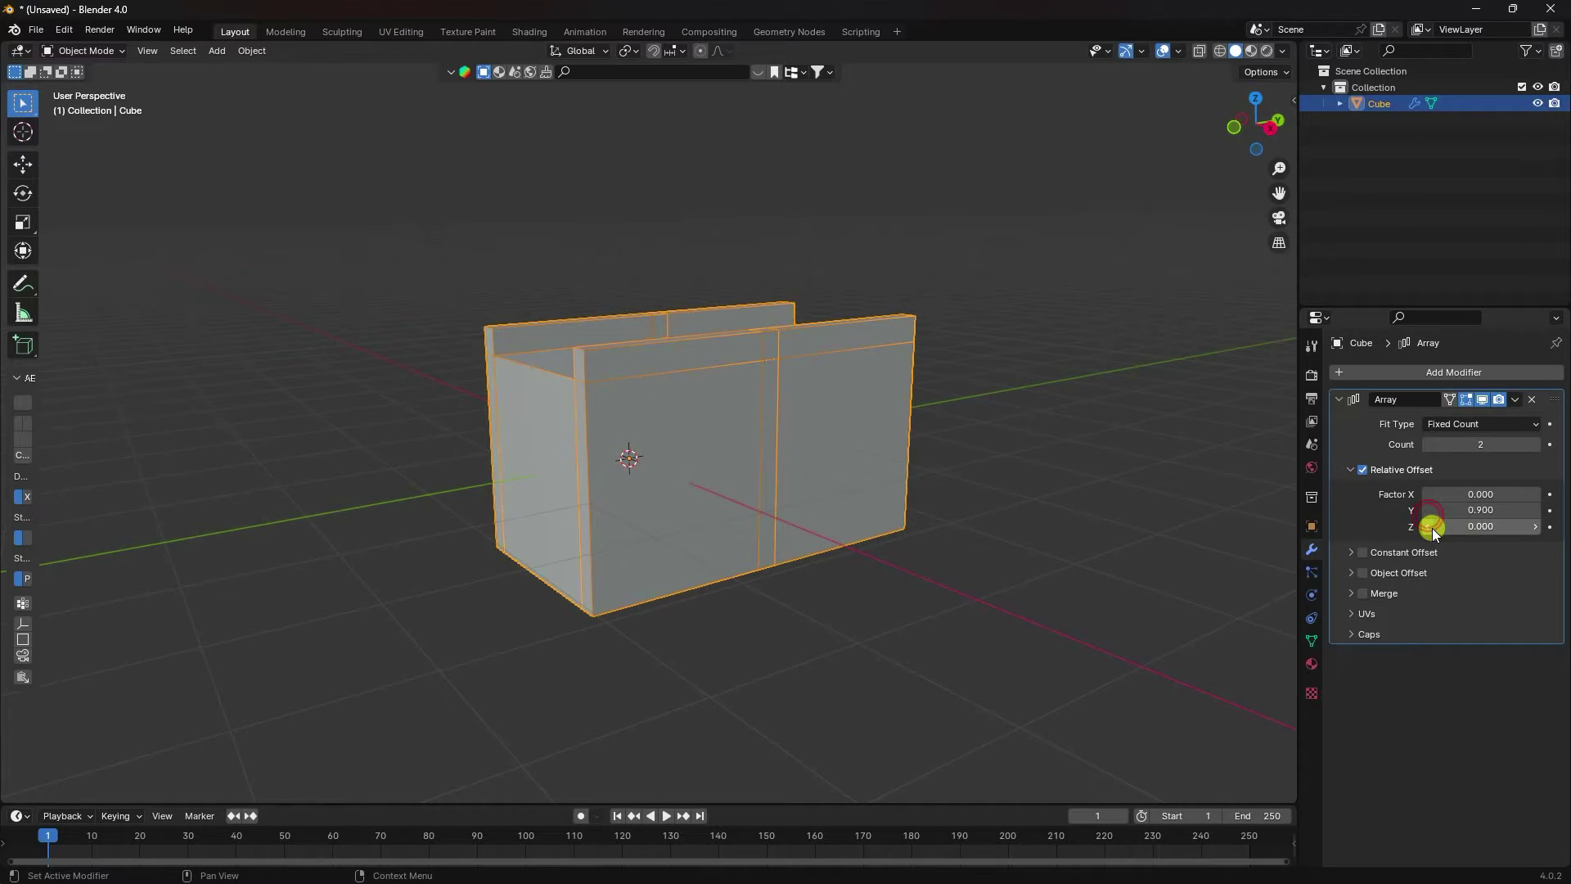
pyautogui.moveTo(1526, 524); pyautogui.dragTo(1532, 531)
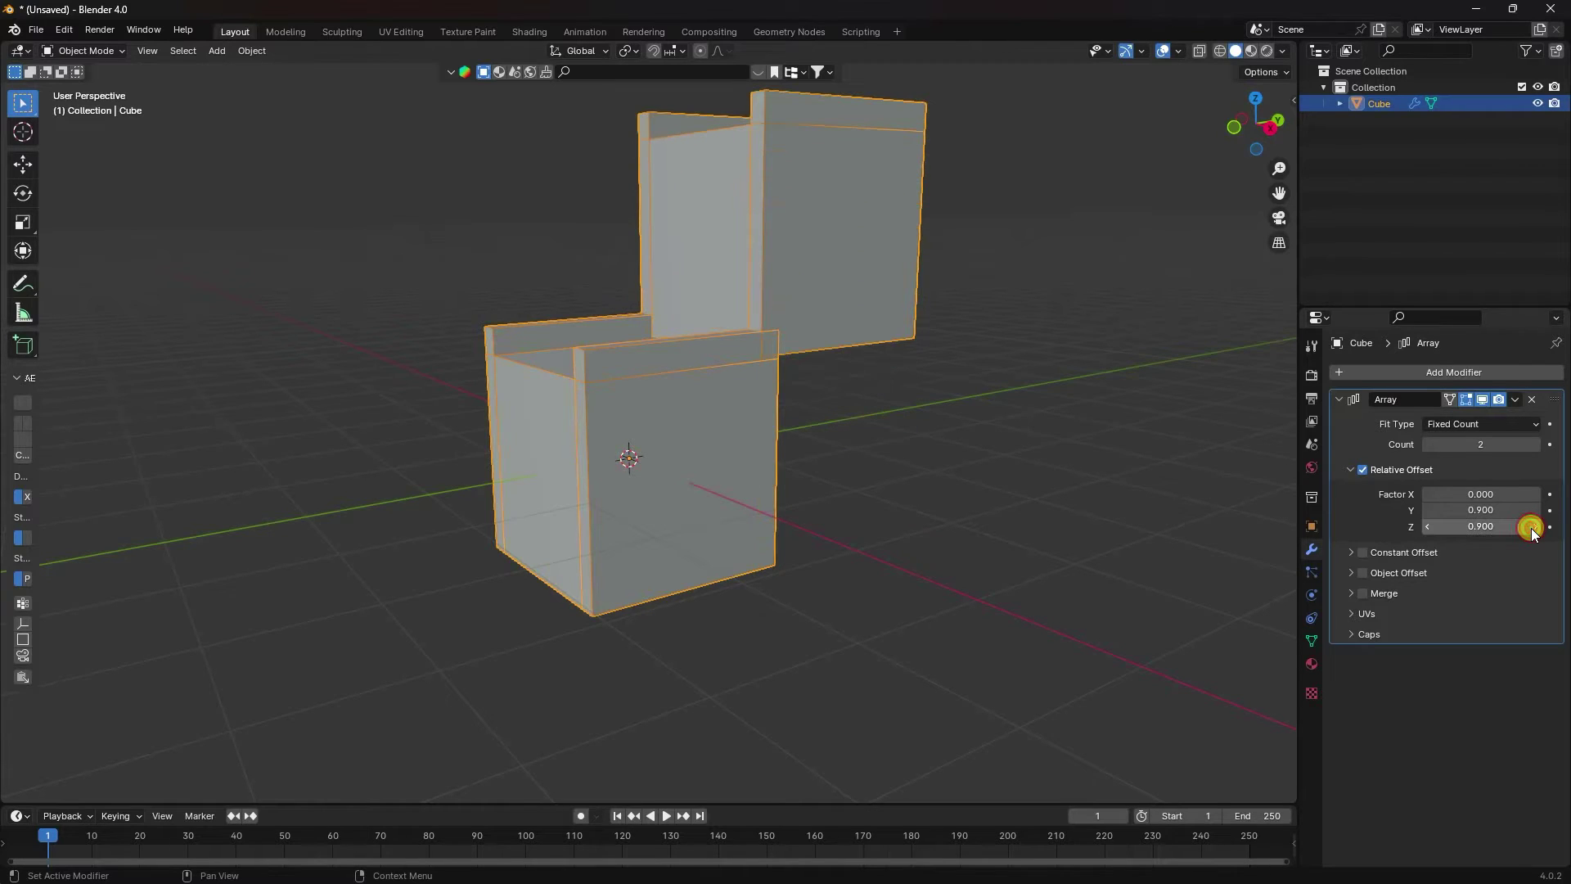
pyautogui.moveTo(737, 357); pyautogui.dragTo(736, 438, button='middle')
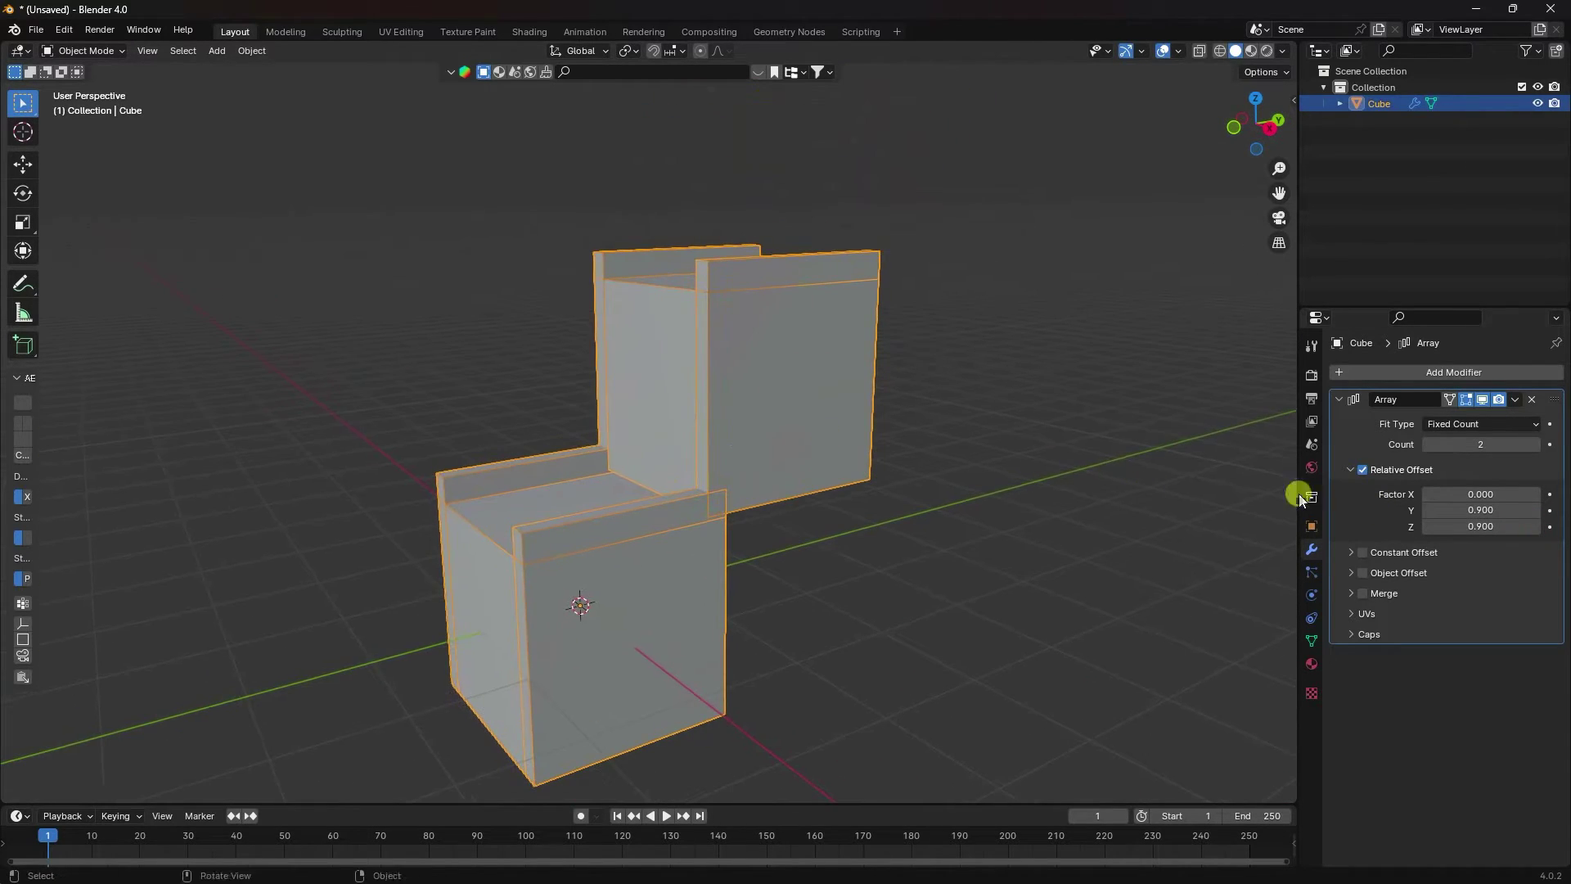
pyautogui.click(1536, 443)
pyautogui.click(1535, 443)
pyautogui.click(1535, 442)
pyautogui.click(1536, 443)
pyautogui.click(1535, 443)
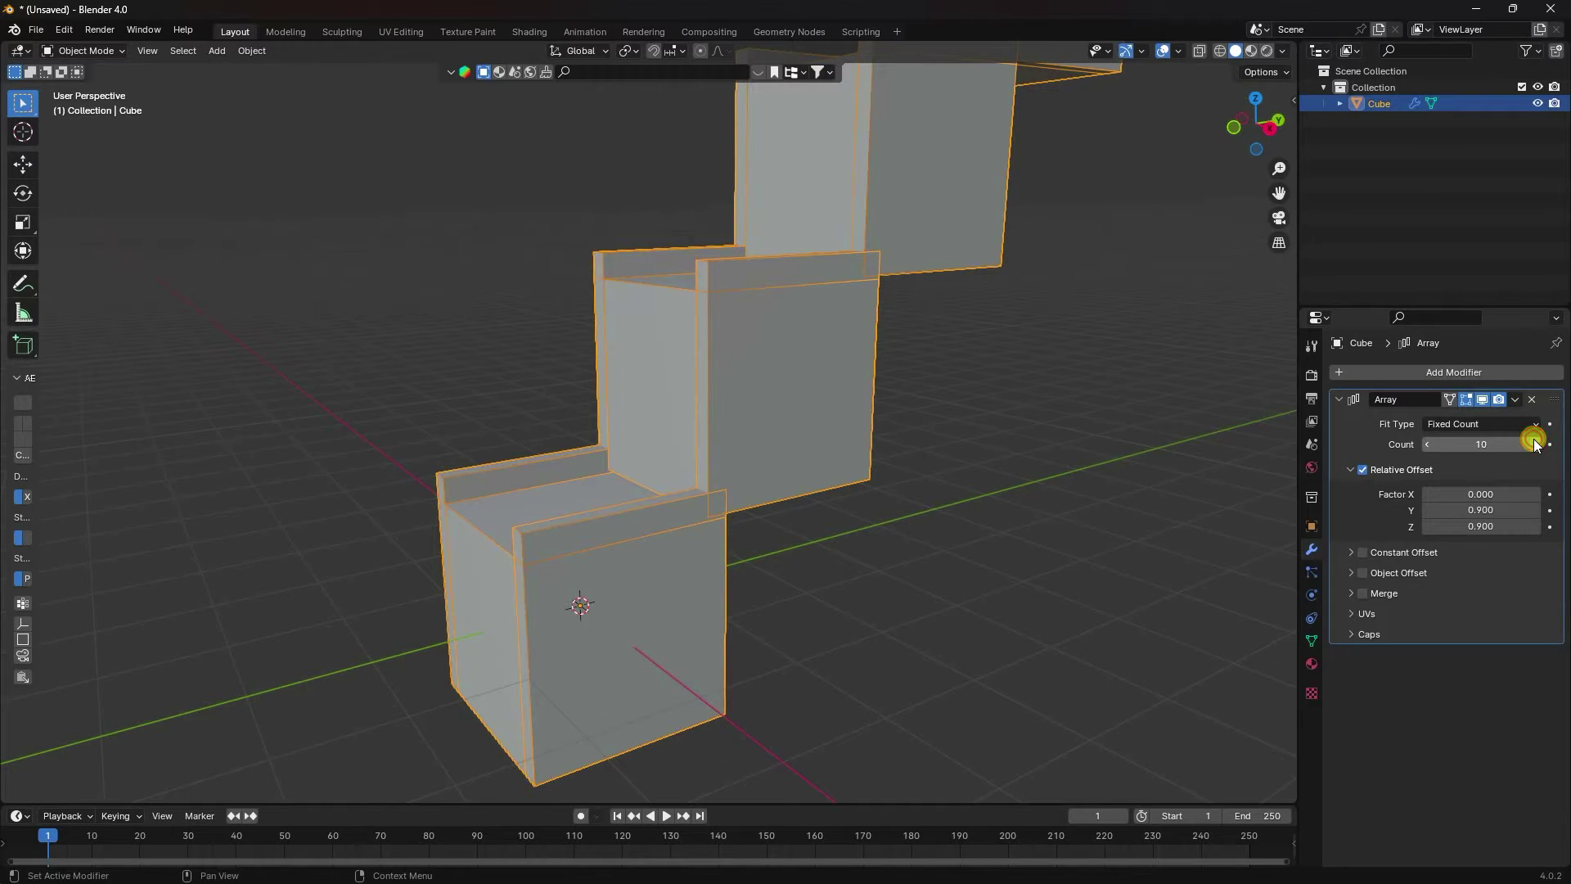
pyautogui.scroll(-6, 757, 434)
pyautogui.moveTo(804, 366); pyautogui.dragTo(798, 410, button='middle')
pyautogui.scroll(2, 761, 442)
pyautogui.click(724, 468)
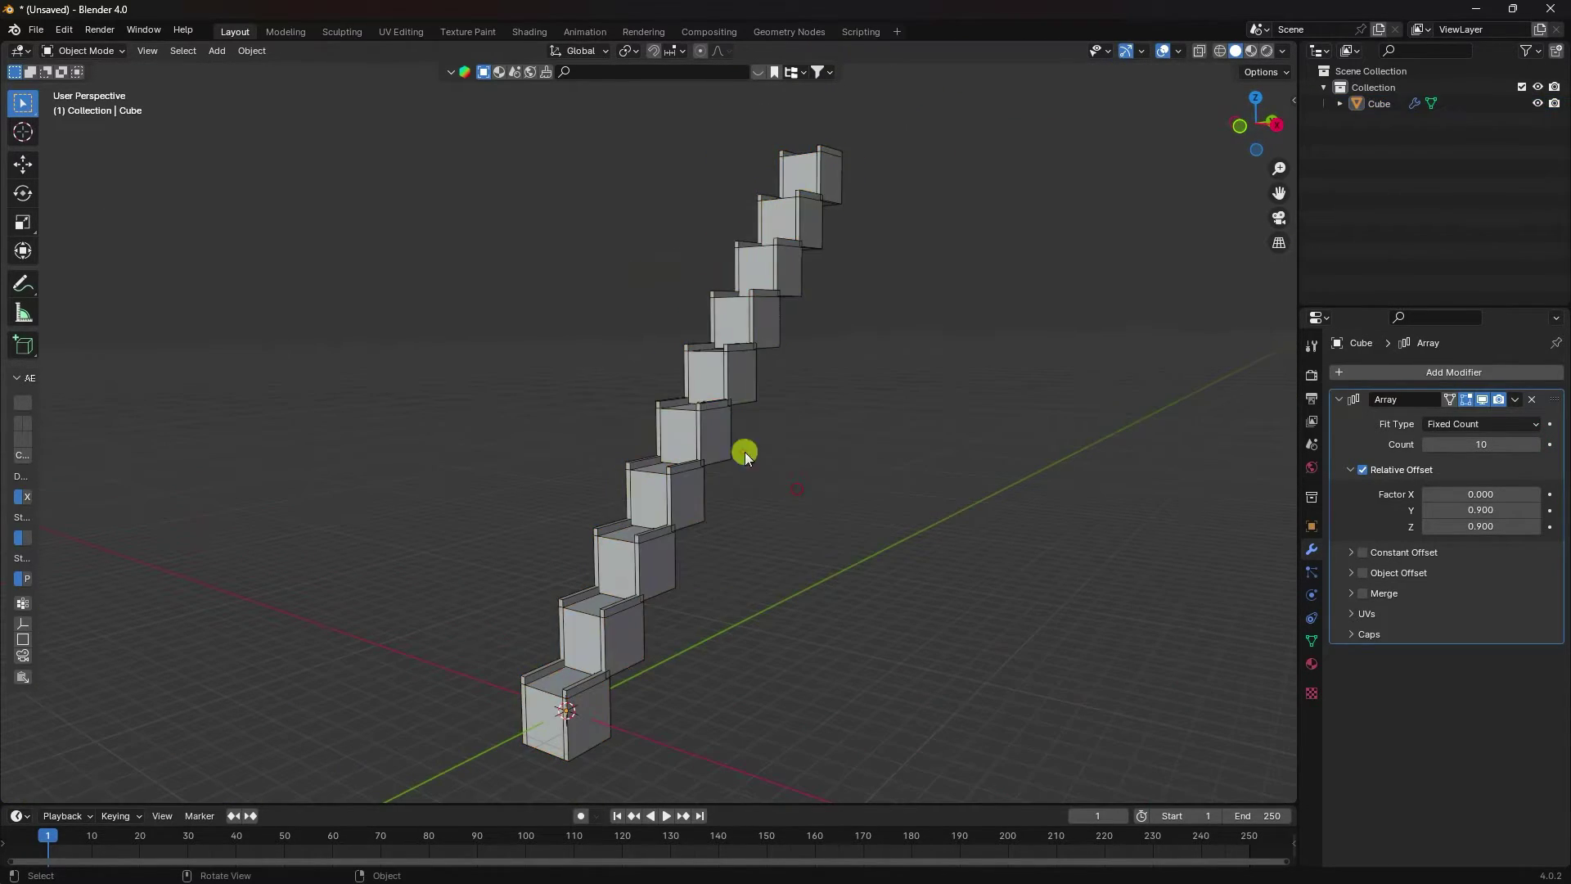
# Step: Add a mesh plane and scale it to 3.506
pyautogui.click(221, 56)
pyautogui.moveTo(286, 71)
pyautogui.click(385, 69)
pyautogui.scroll(-3, 682, 484)
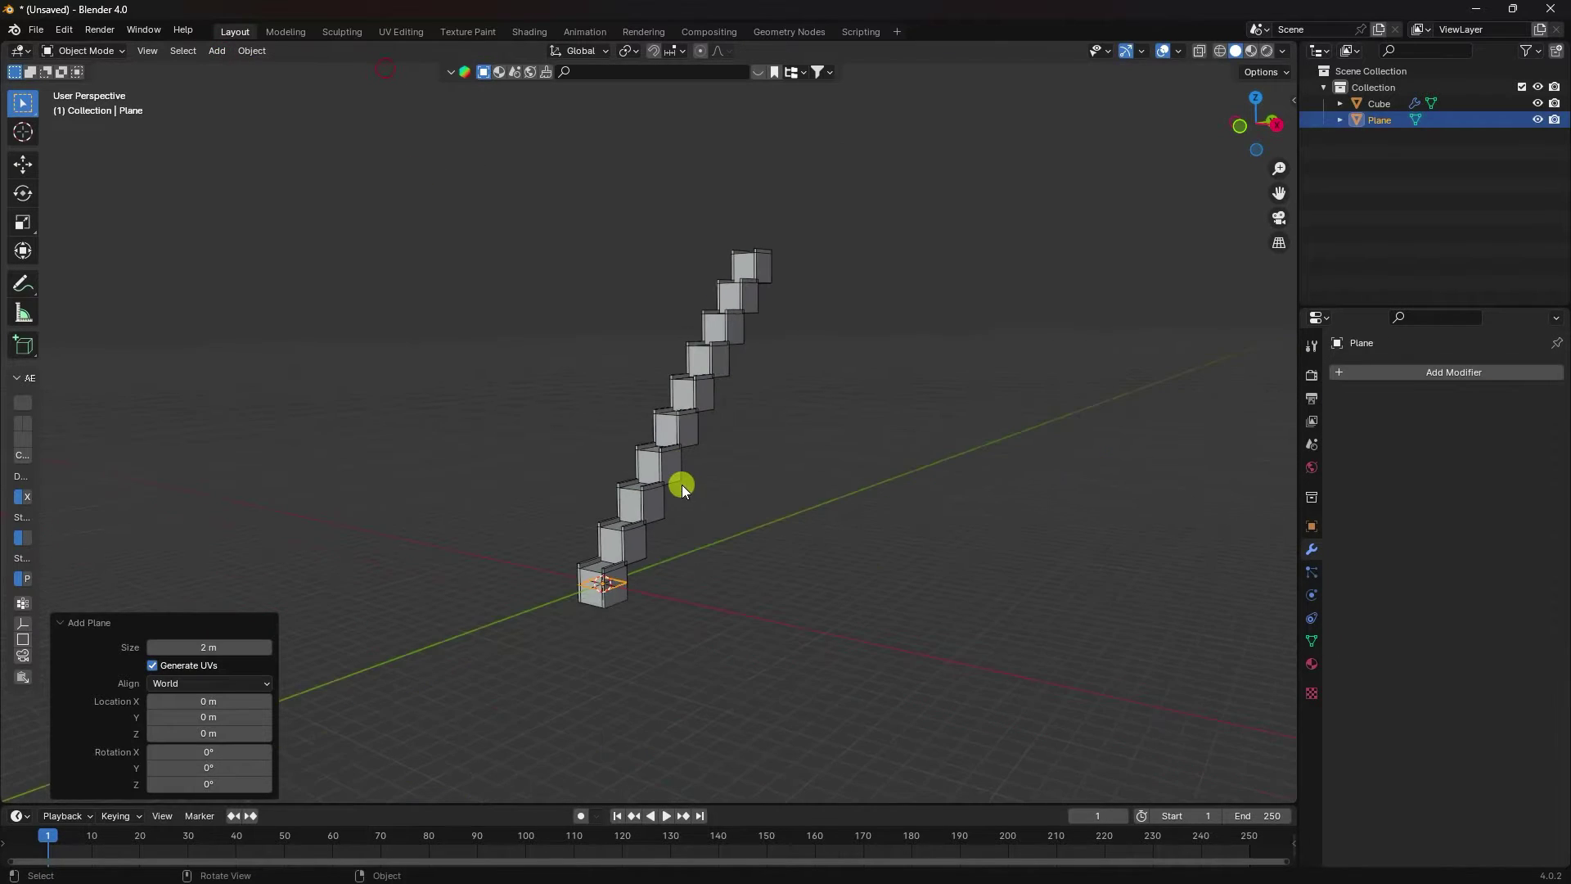
pyautogui.press('s')
pyautogui.click(900, 553)
pyautogui.press('s')
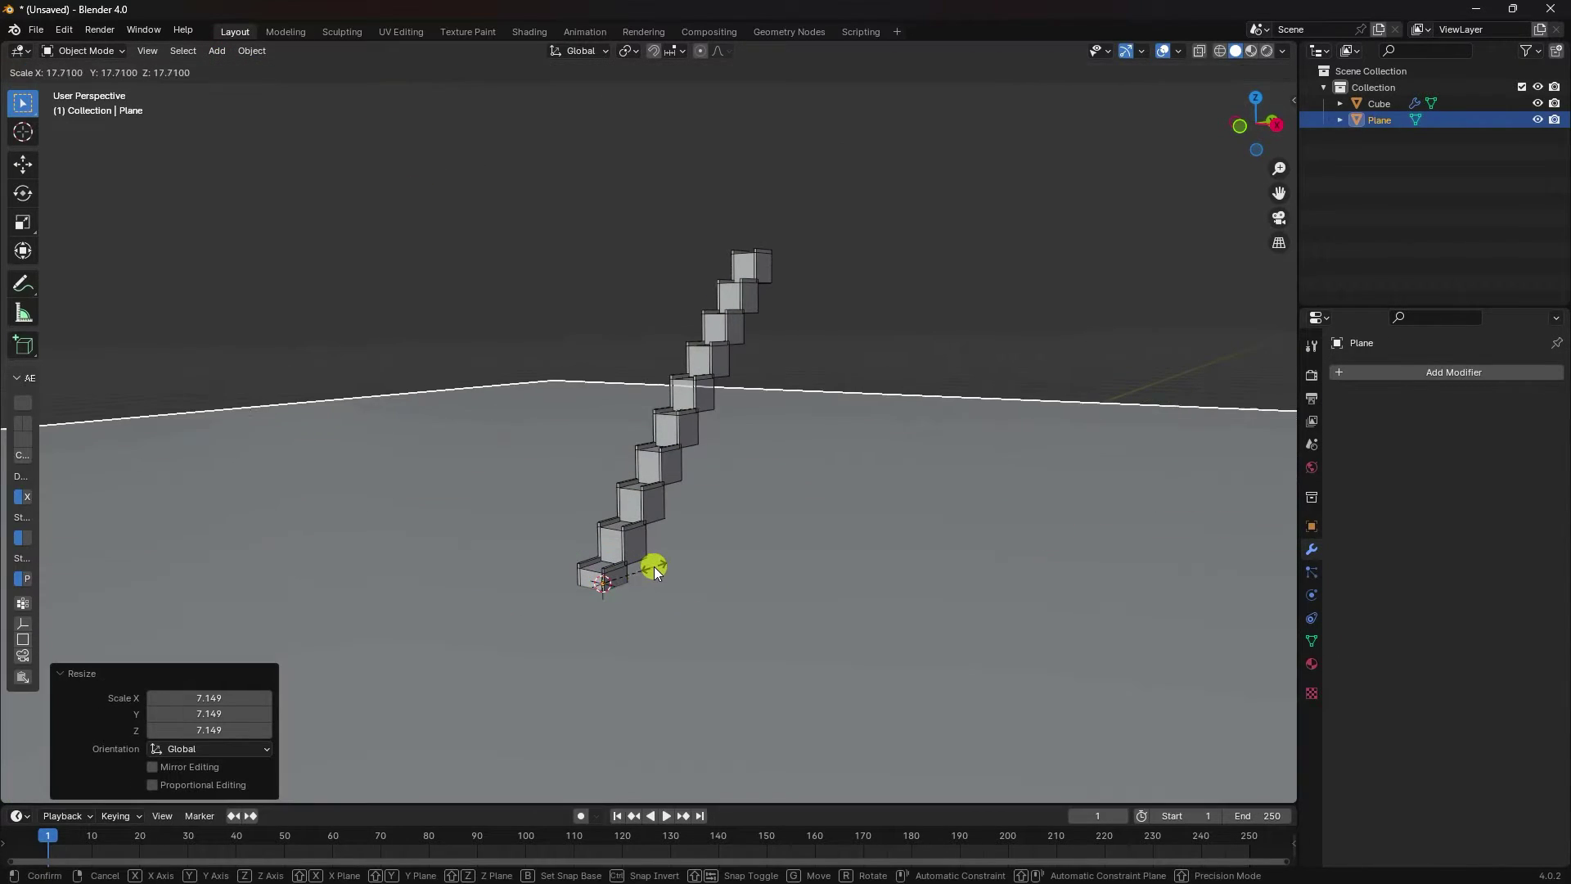
pyautogui.click(600, 573)
# Step: In Front view, move the plane down 1 m along Z beneath the stairs
pyautogui.press('KP_1')
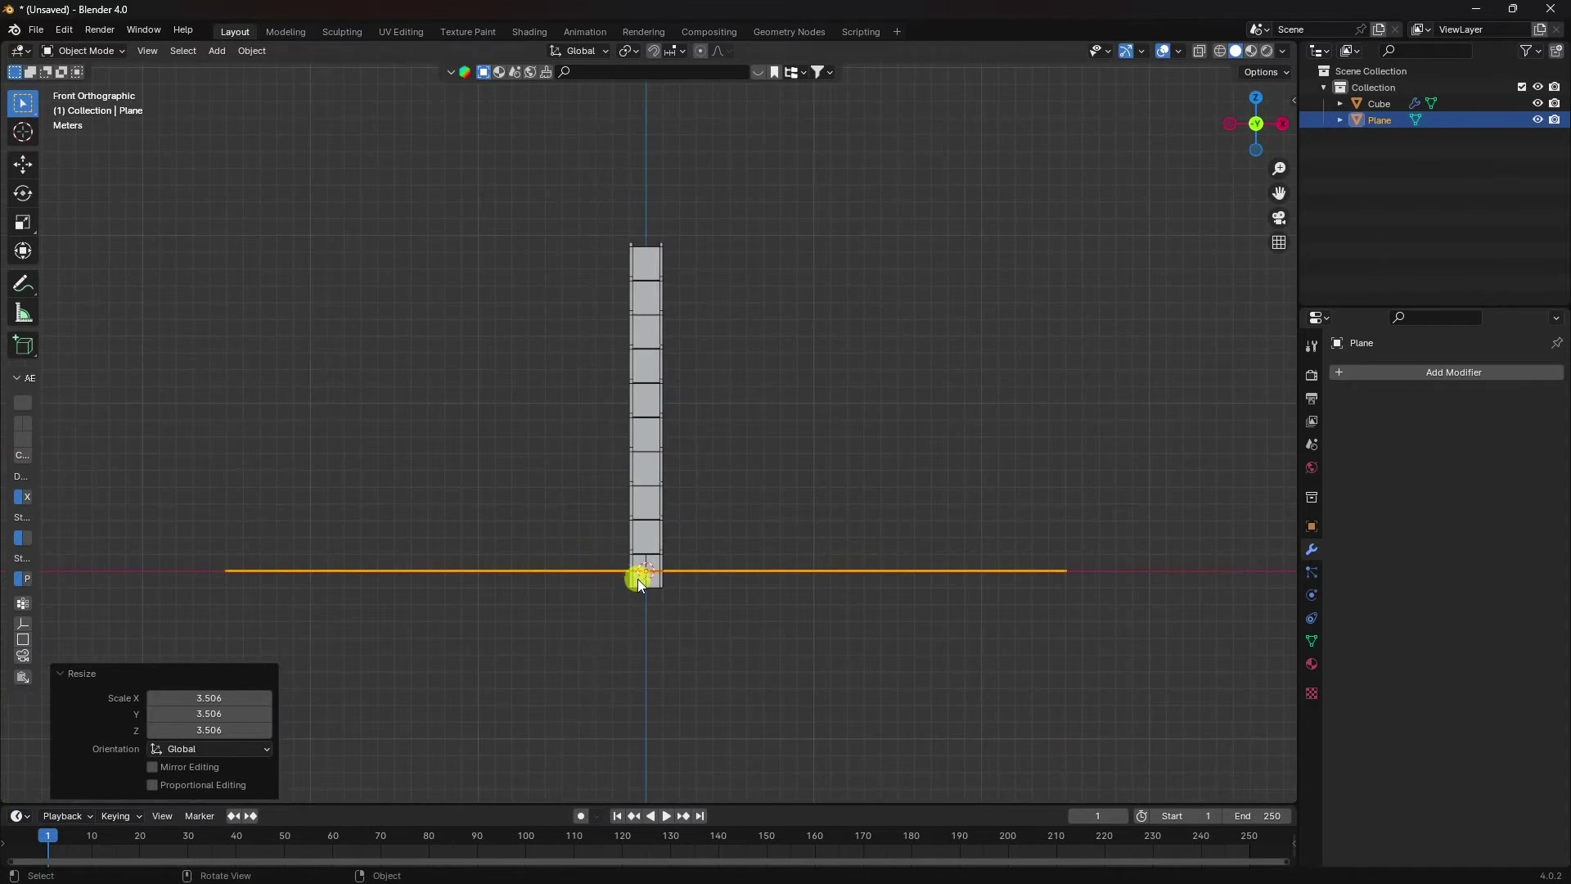
pyautogui.scroll(4, 807, 656)
pyautogui.keyDown('shift'); pyautogui.moveTo(807, 656); pyautogui.dragTo(758, 333, button='middle'); pyautogui.keyUp('shift')
pyautogui.click(23, 167)
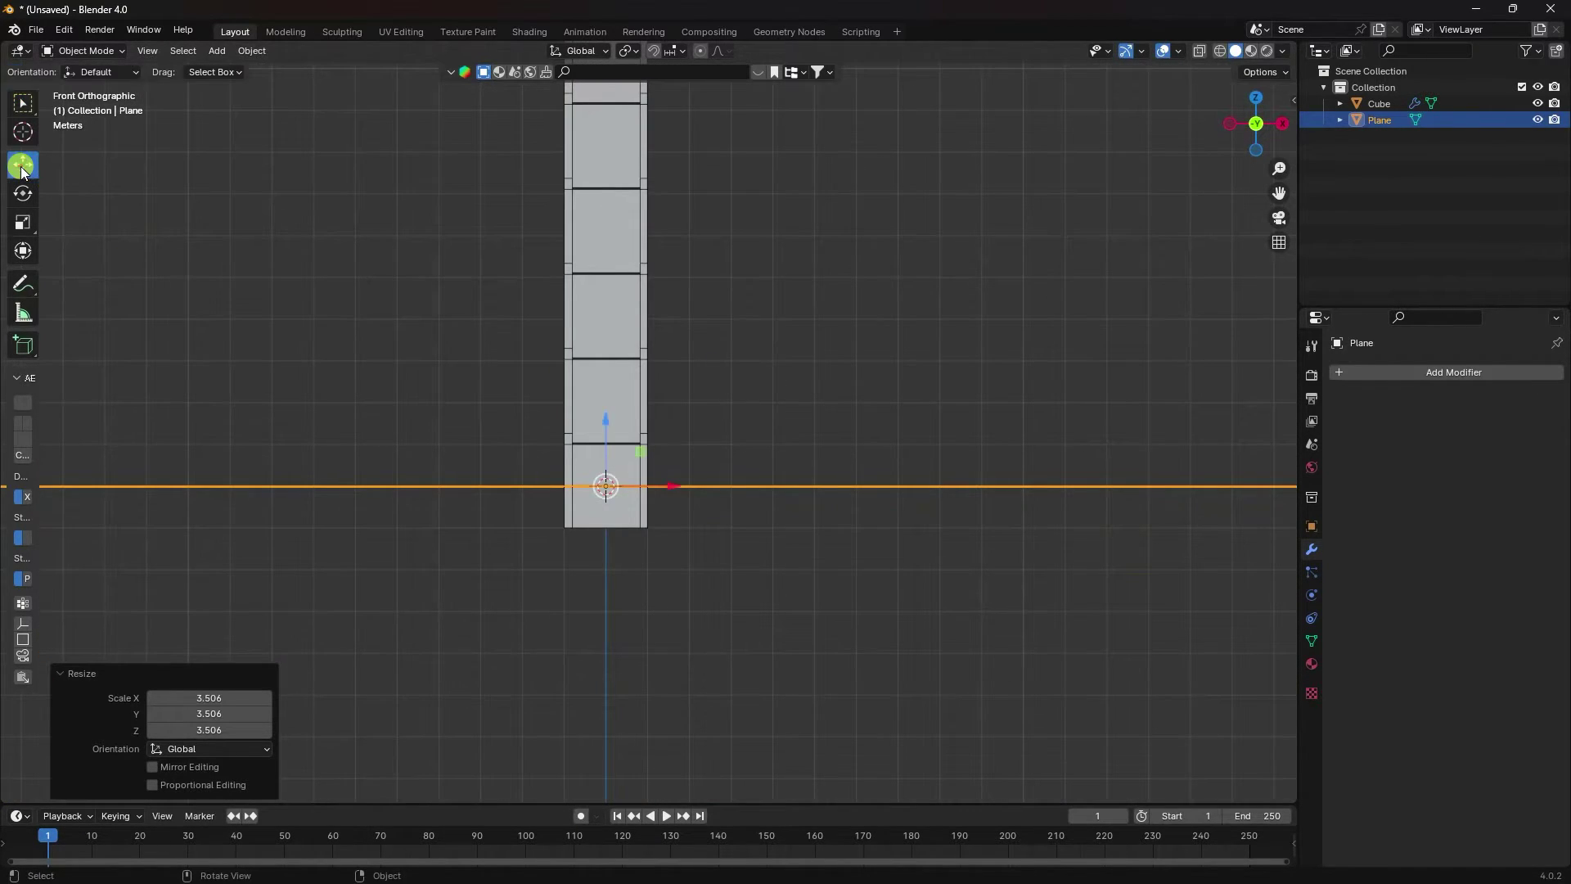
pyautogui.scroll(5, 612, 551)
pyautogui.keyDown('shift'); pyautogui.moveTo(612, 552); pyautogui.dragTo(773, 384, button='middle'); pyautogui.keyUp('shift')
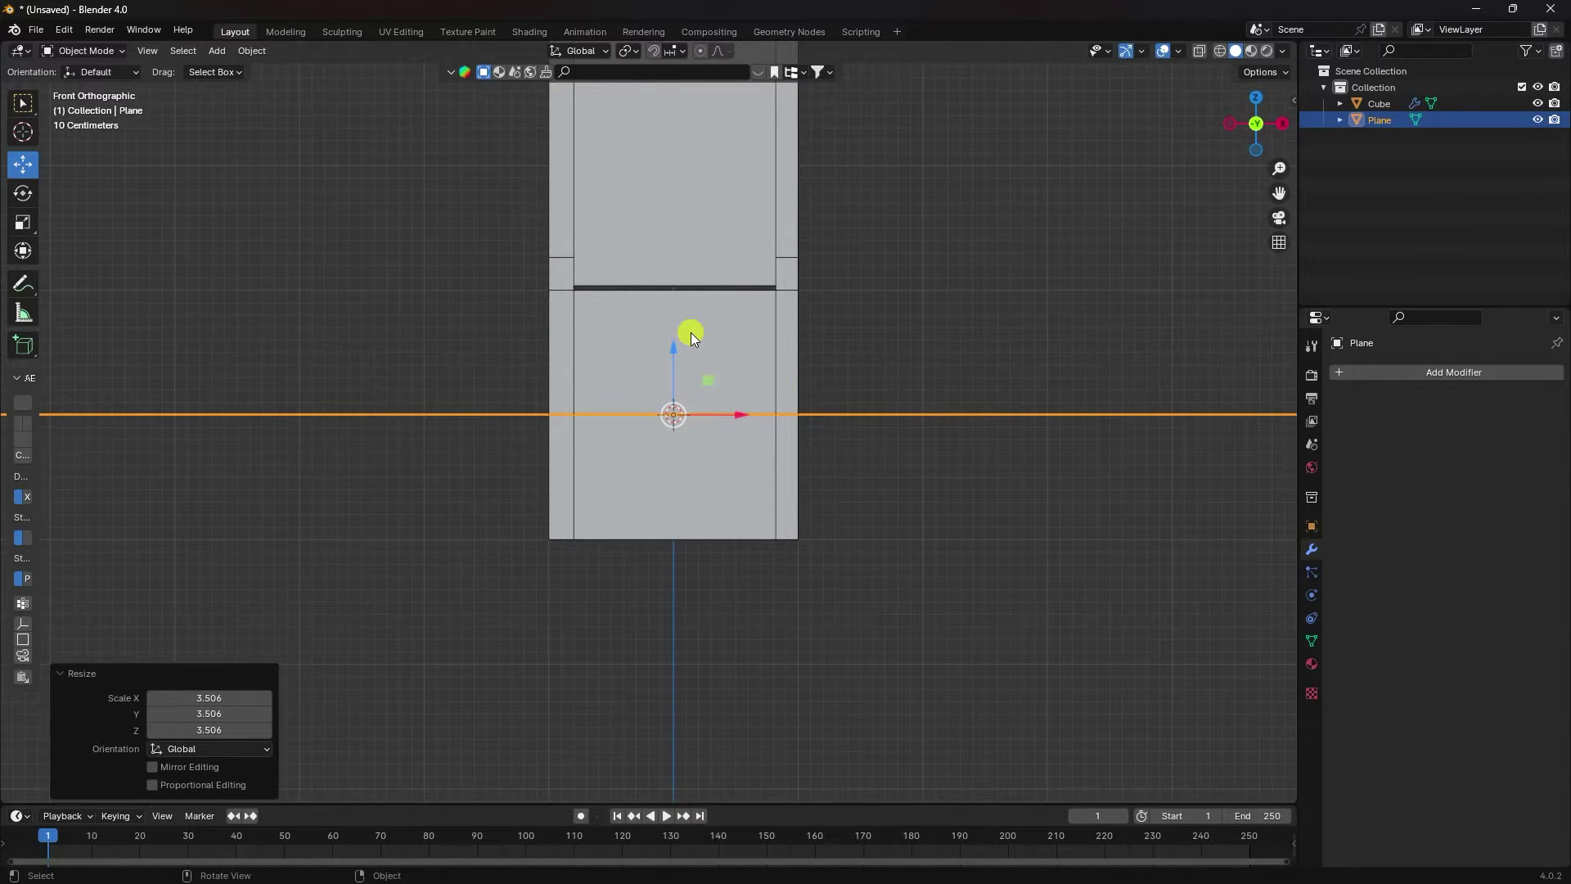
pyautogui.moveTo(673, 352); pyautogui.dragTo(649, 481)
pyautogui.moveTo(649, 481); pyautogui.dragTo(578, 499, button='middle')
pyautogui.scroll(5, 630, 391)
pyautogui.keyDown('shift'); pyautogui.moveTo(694, 317); pyautogui.dragTo(689, 378, button='middle'); pyautogui.keyUp('shift')
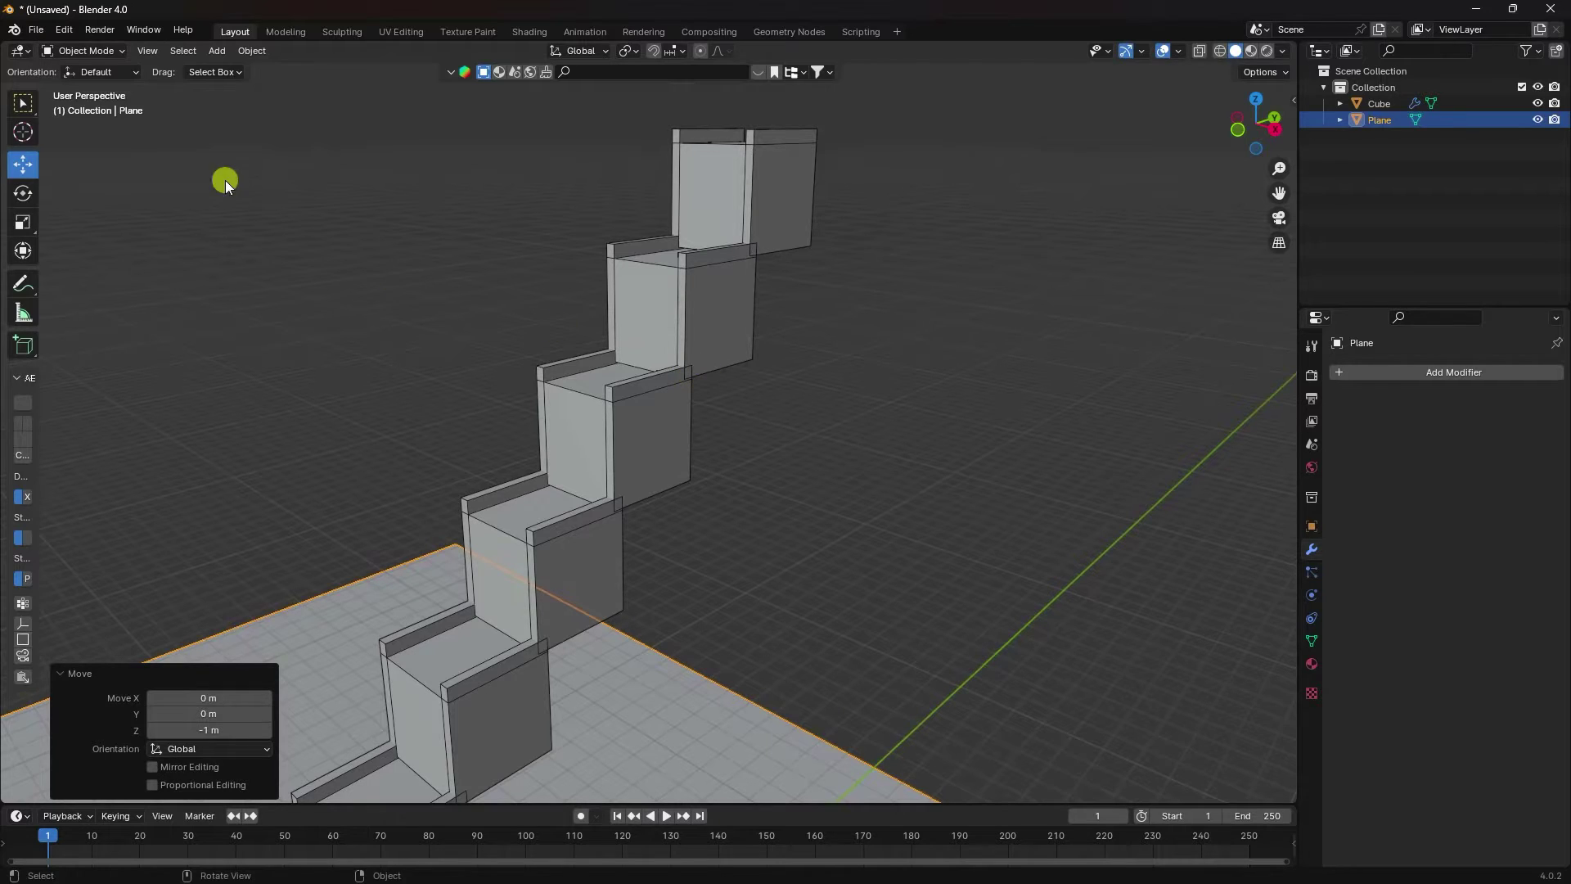
pyautogui.click(224, 51)
# Step: Add a UV sphere and raise it high along Z in Front view
pyautogui.moveTo(283, 67)
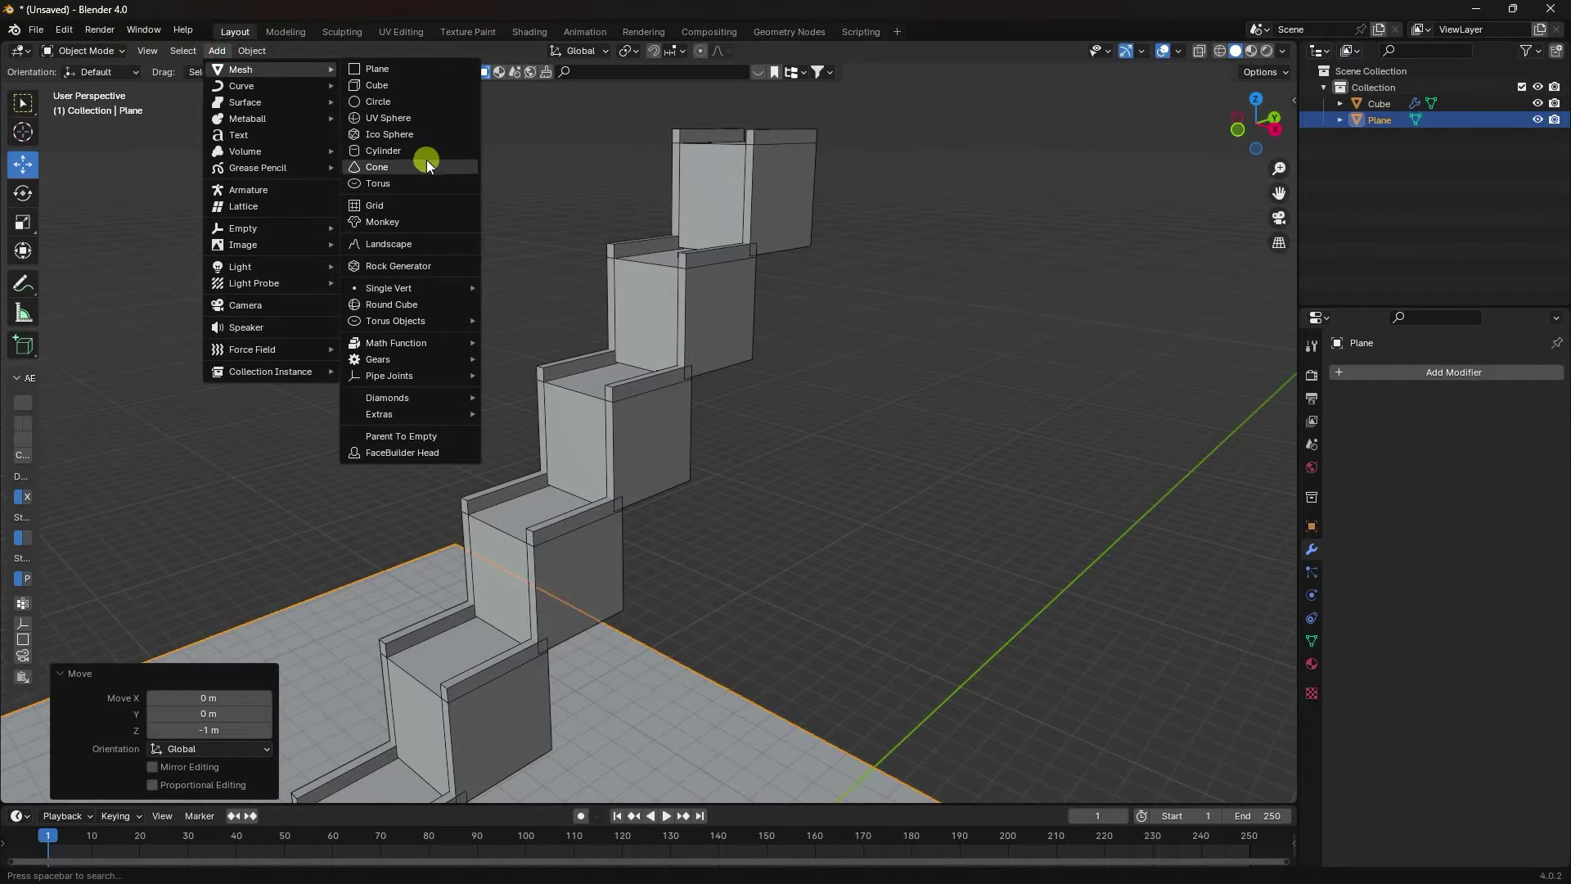
pyautogui.click(381, 117)
pyautogui.scroll(-7, 558, 443)
pyautogui.scroll(2, 521, 664)
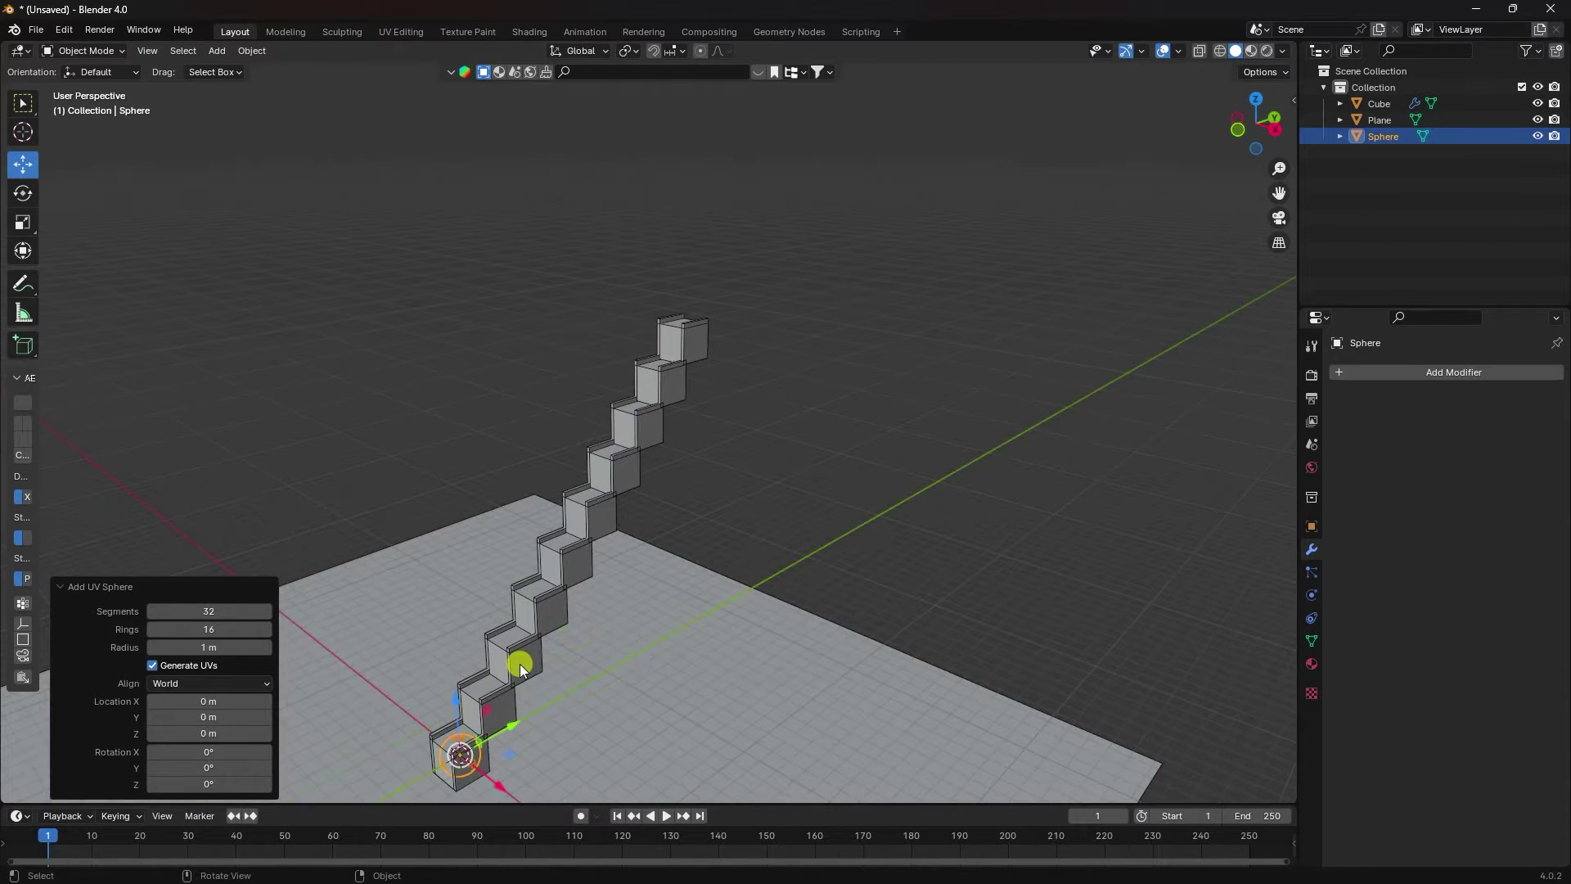
pyautogui.press('KP_1')
pyautogui.scroll(3, 710, 548)
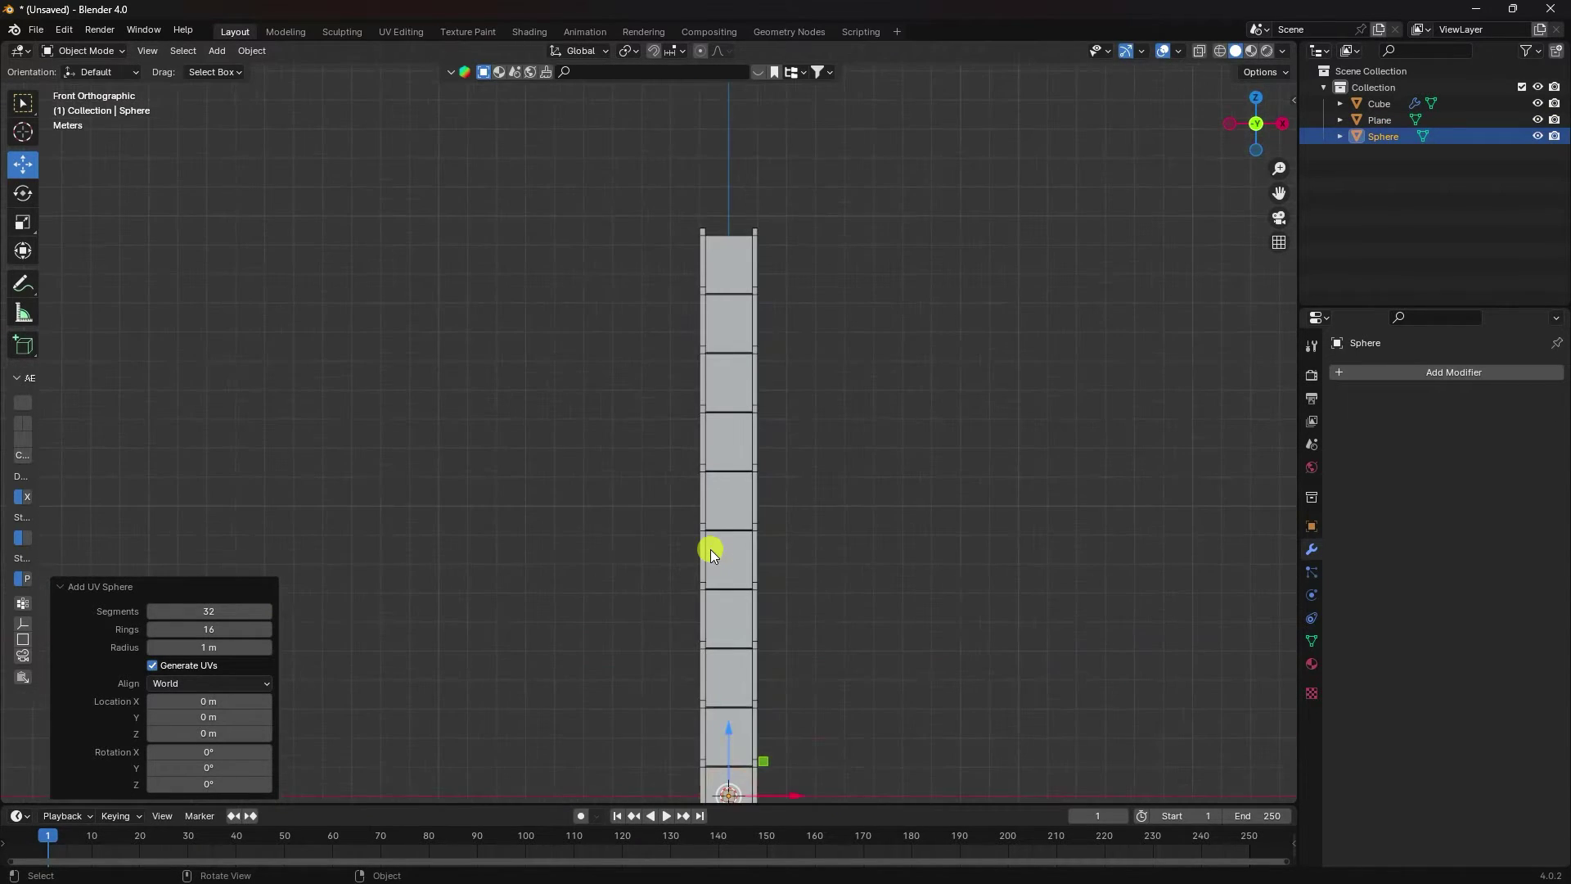
pyautogui.moveTo(730, 732); pyautogui.dragTo(778, 45)
# Step: In Right view, slide the sphere along Y and adjust its height above the top step
pyautogui.press('KP_3')
pyautogui.scroll(-2, 527, 298)
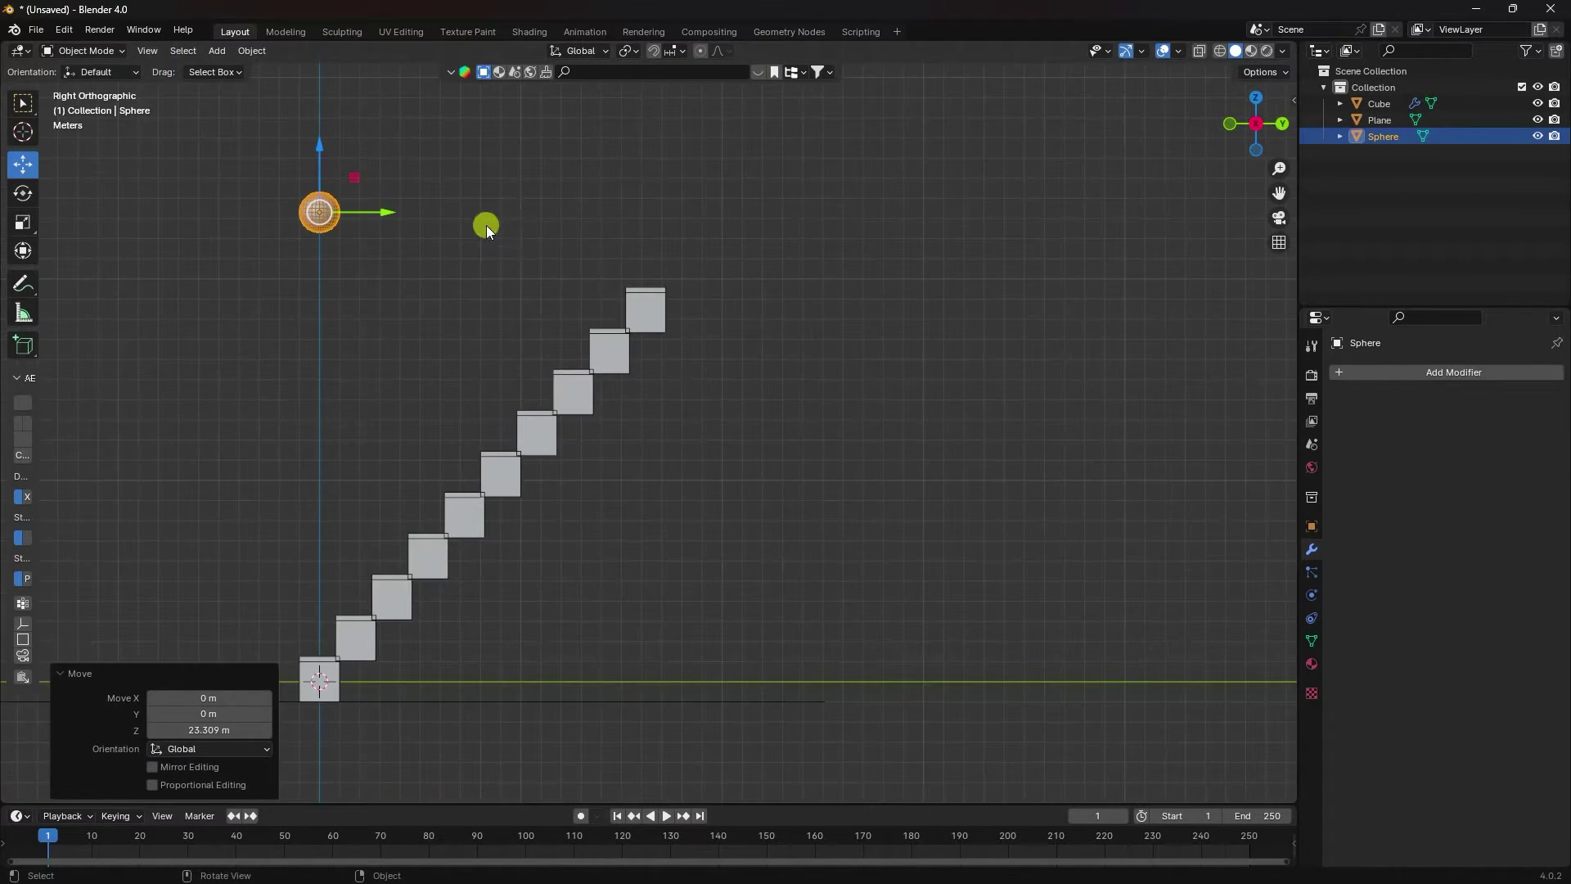
pyautogui.moveTo(382, 211); pyautogui.dragTo(723, 248)
pyautogui.scroll(4, 666, 174)
pyautogui.keyDown('shift'); pyautogui.moveTo(652, 178); pyautogui.dragTo(646, 527, button='middle'); pyautogui.keyUp('shift')
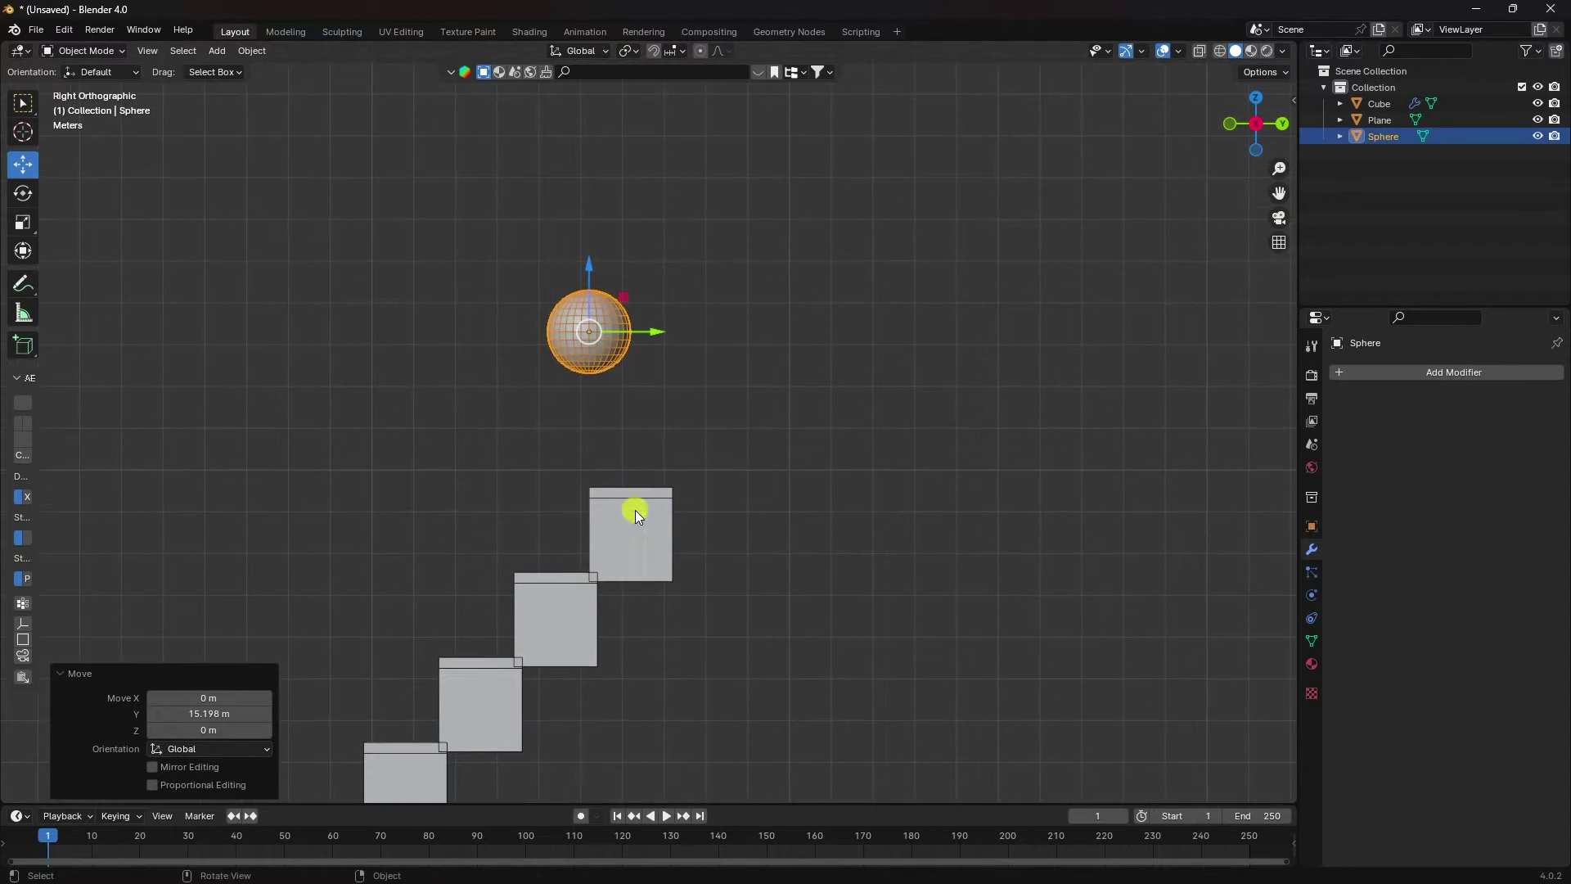
pyautogui.scroll(4, 582, 440)
pyautogui.keyDown('shift'); pyautogui.moveTo(582, 439); pyautogui.dragTo(632, 438, button='middle'); pyautogui.keyUp('shift')
pyautogui.moveTo(576, 173); pyautogui.dragTo(586, 205)
pyautogui.moveTo(631, 267); pyautogui.dragTo(647, 269)
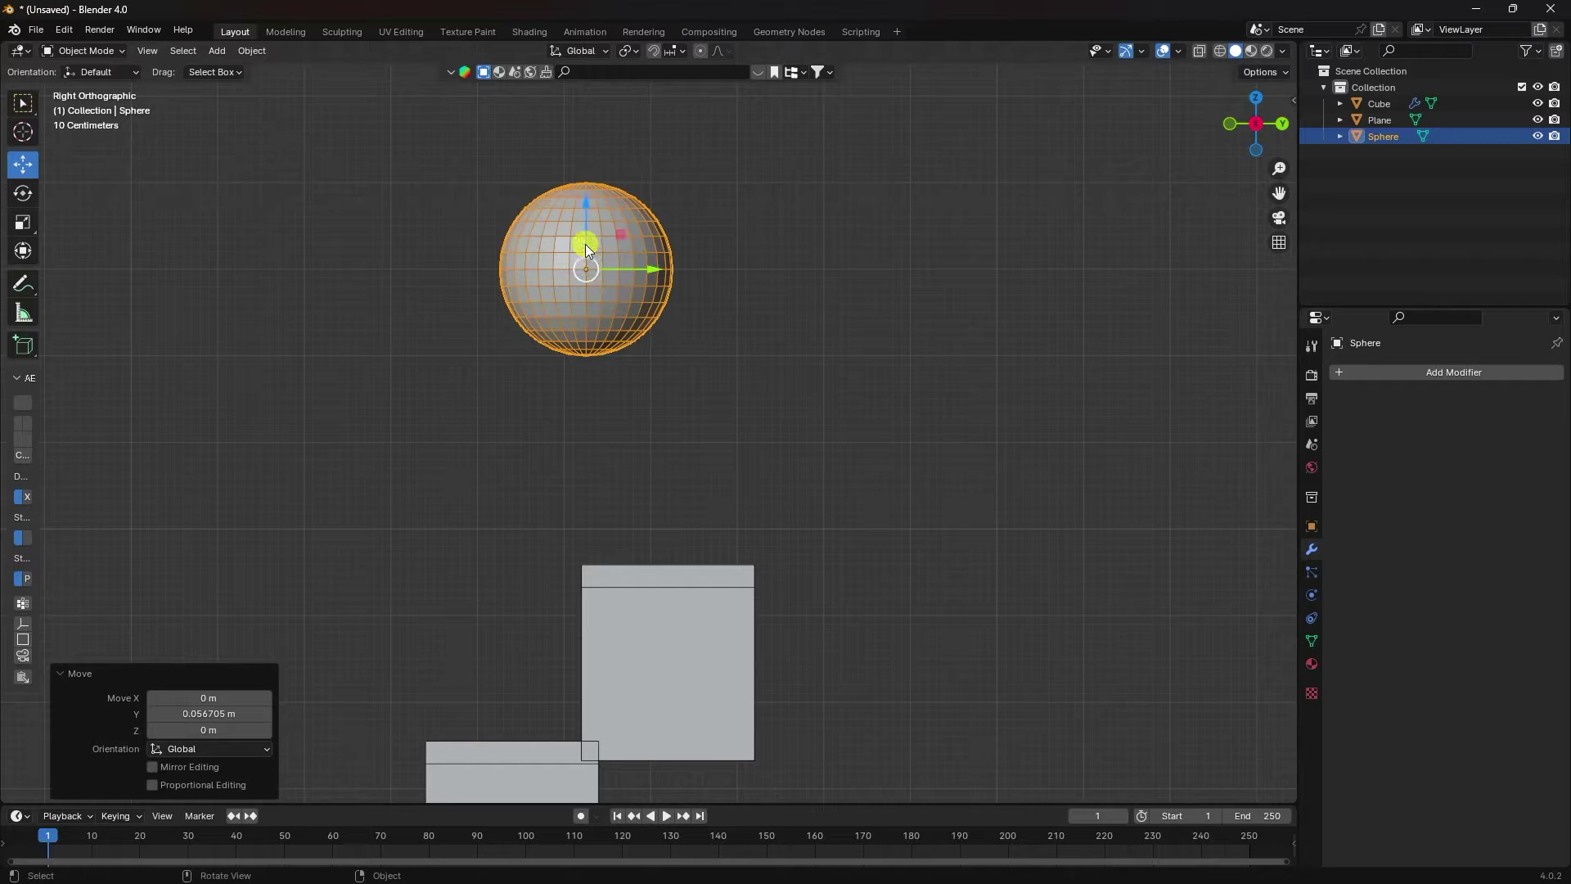
pyautogui.moveTo(610, 341); pyautogui.dragTo(650, 349, button='middle')
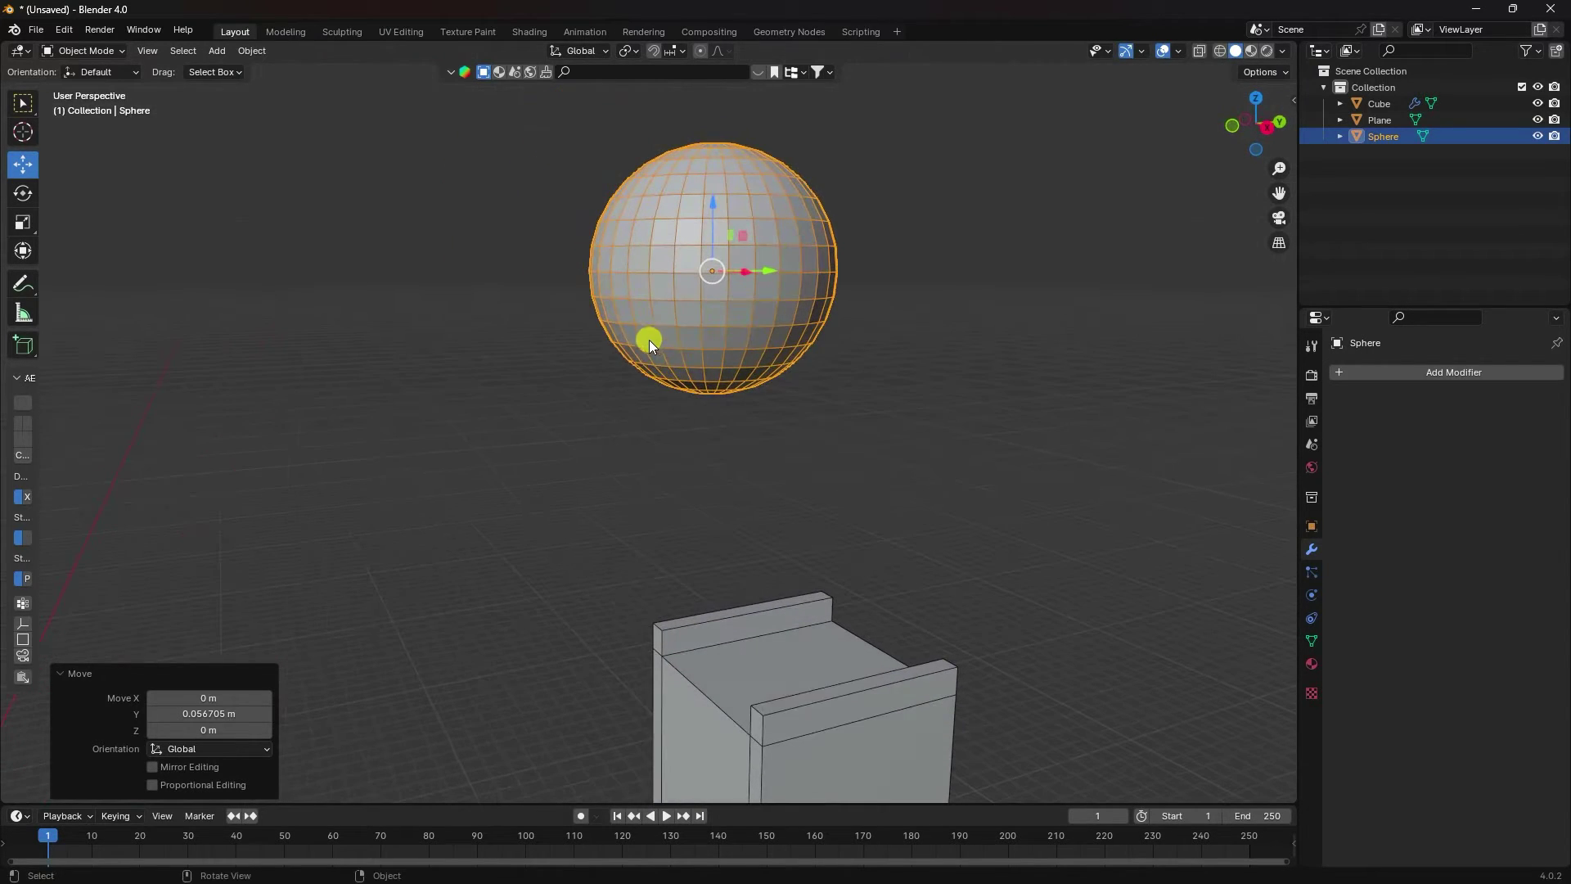
# Step: Apply Shade Smooth to the sphere
pyautogui.rightClick(644, 303)
pyautogui.click(617, 304)
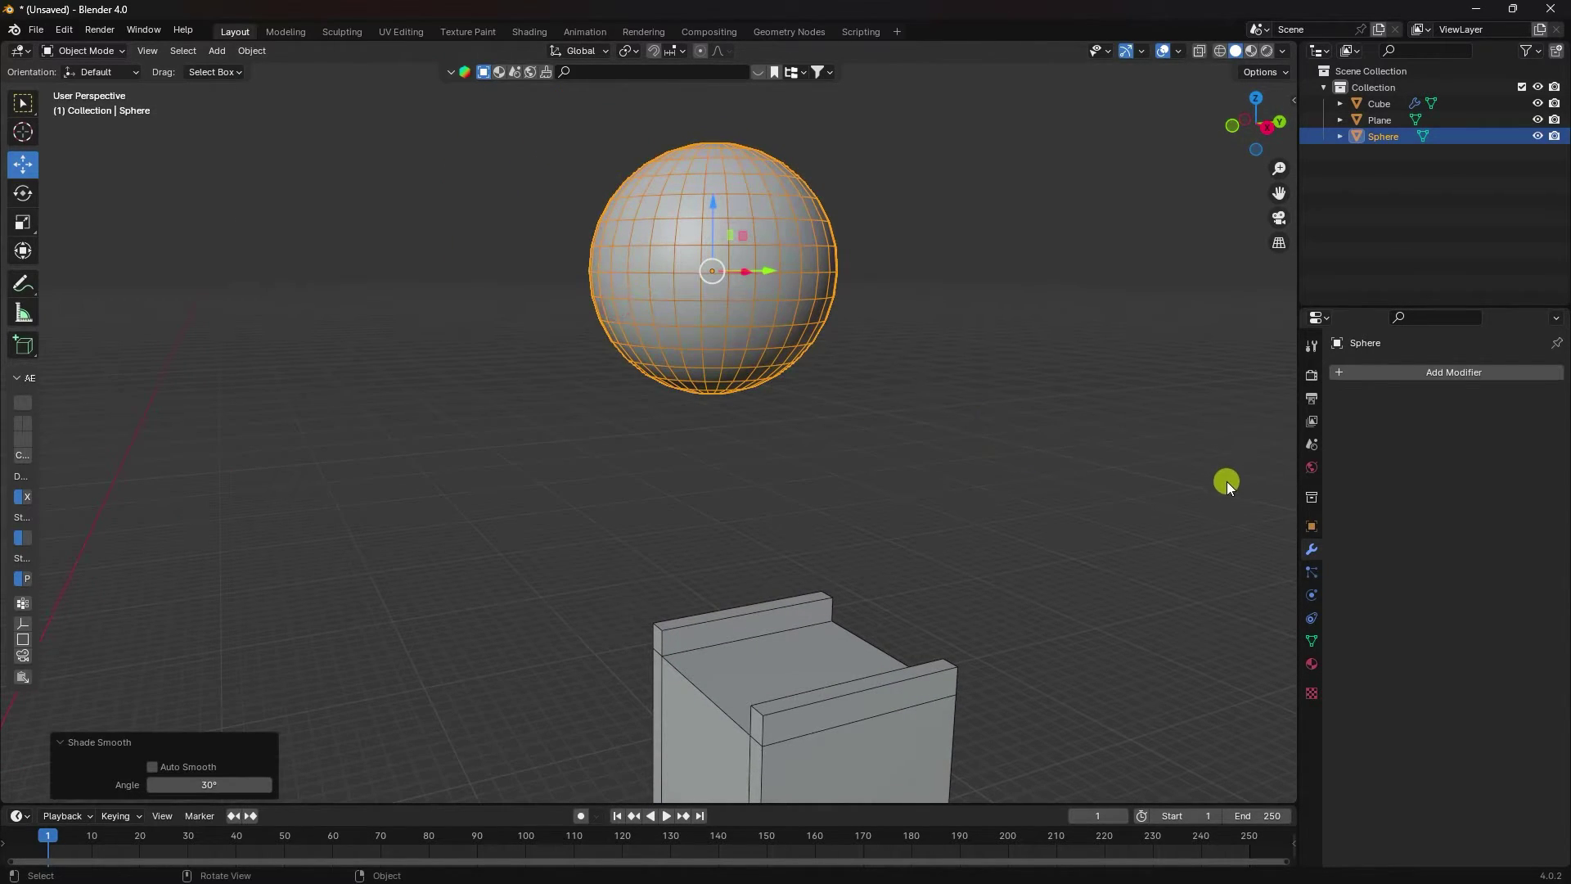
pyautogui.click(674, 324)
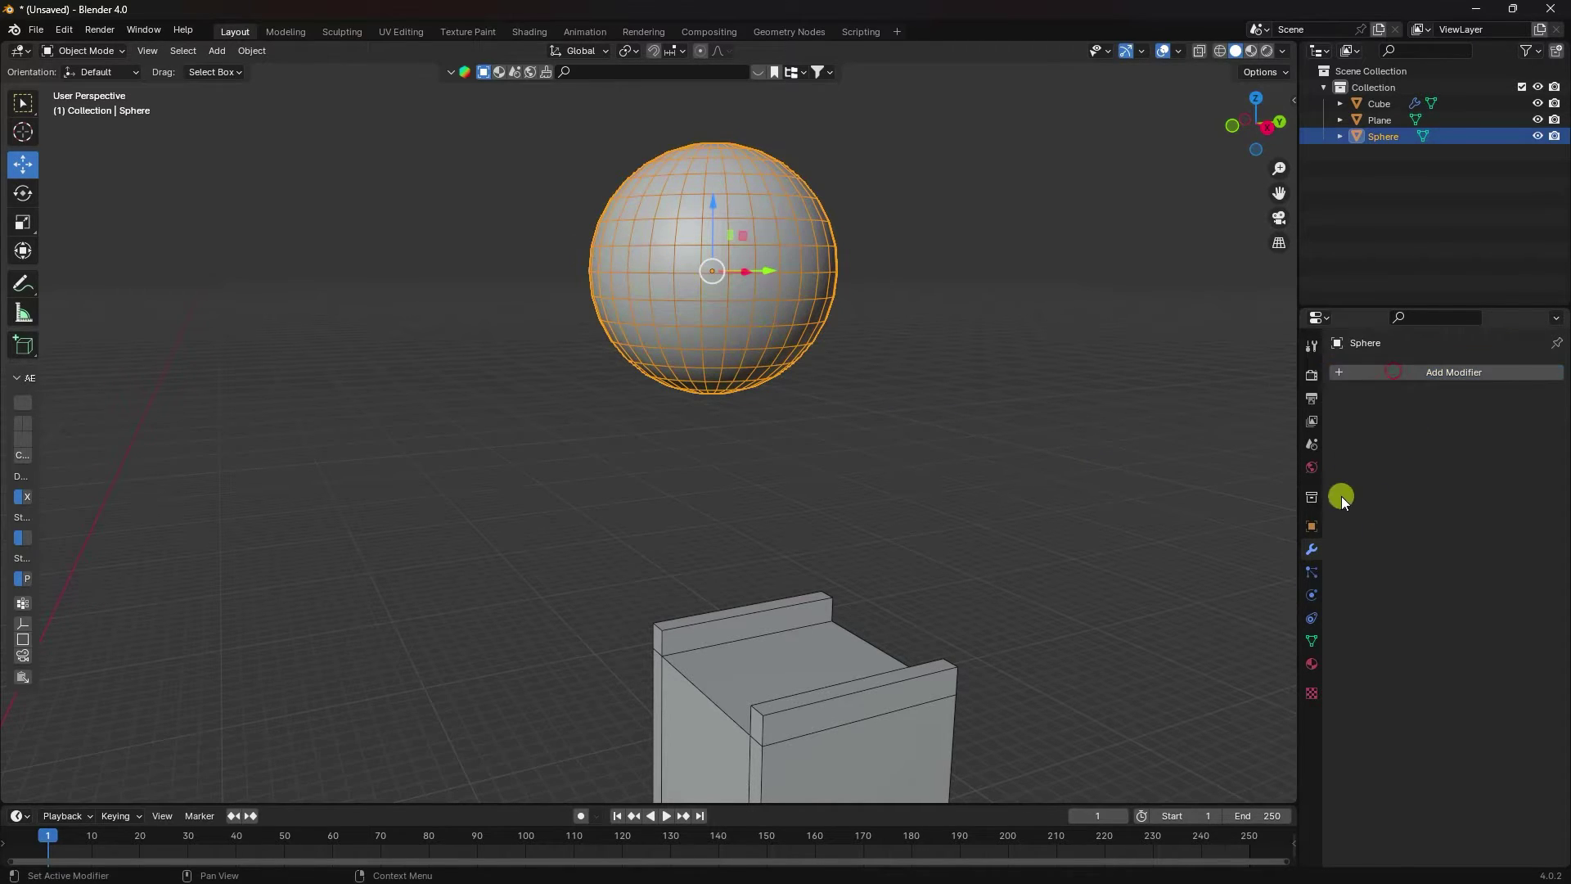
# Step: Add a Subdivision Surface modifier with viewport and render levels both set to 3
pyautogui.click(1352, 377)
pyautogui.moveTo(1348, 375)
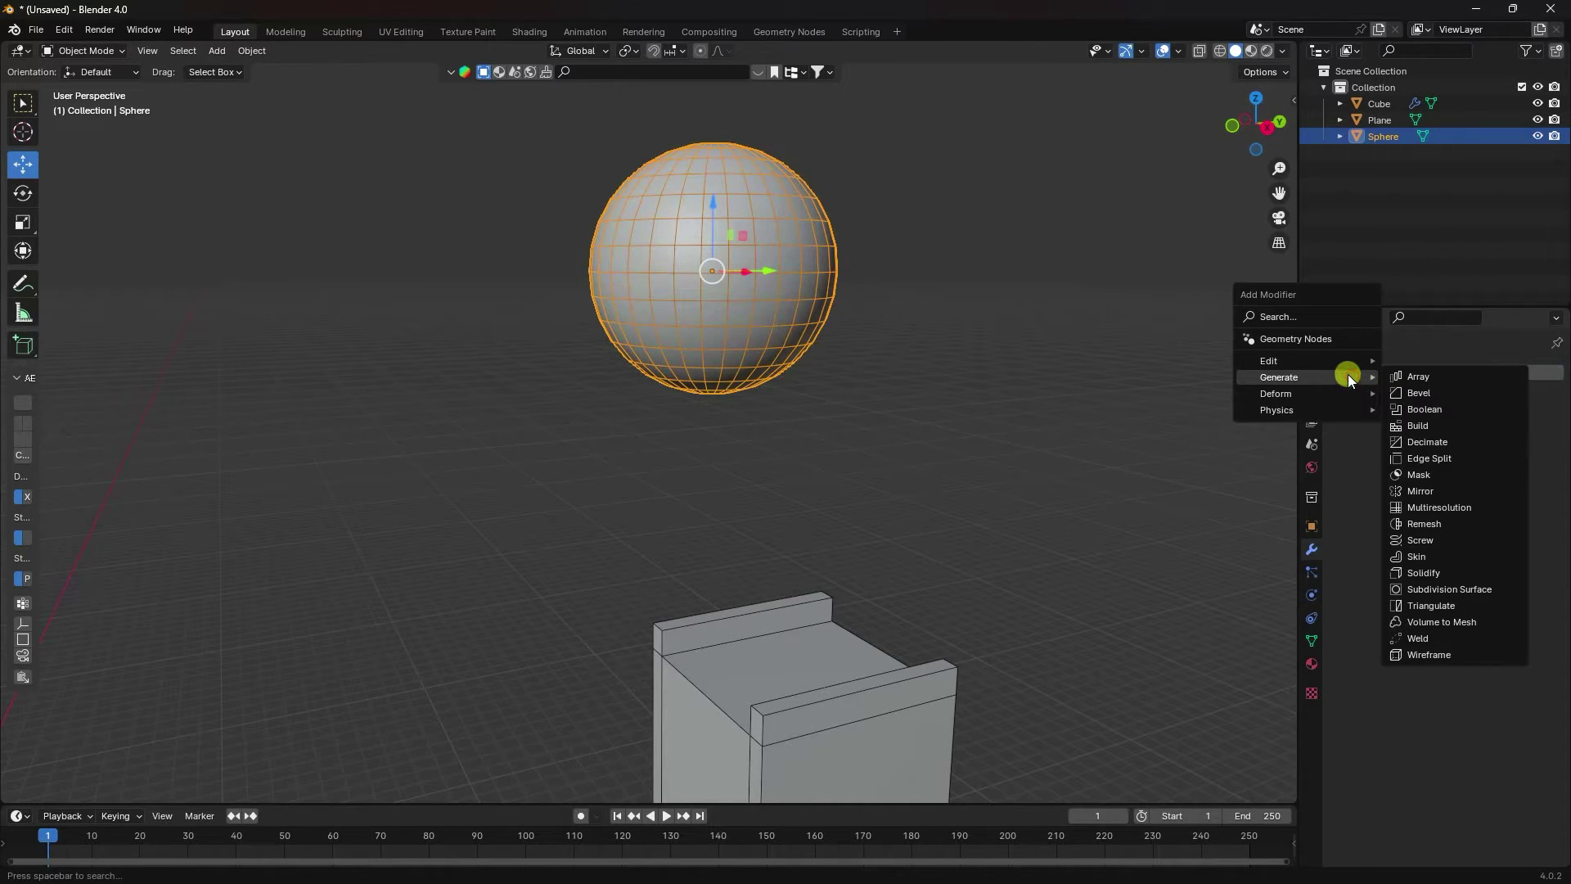
pyautogui.click(1441, 589)
pyautogui.click(1542, 446)
pyautogui.click(1542, 446)
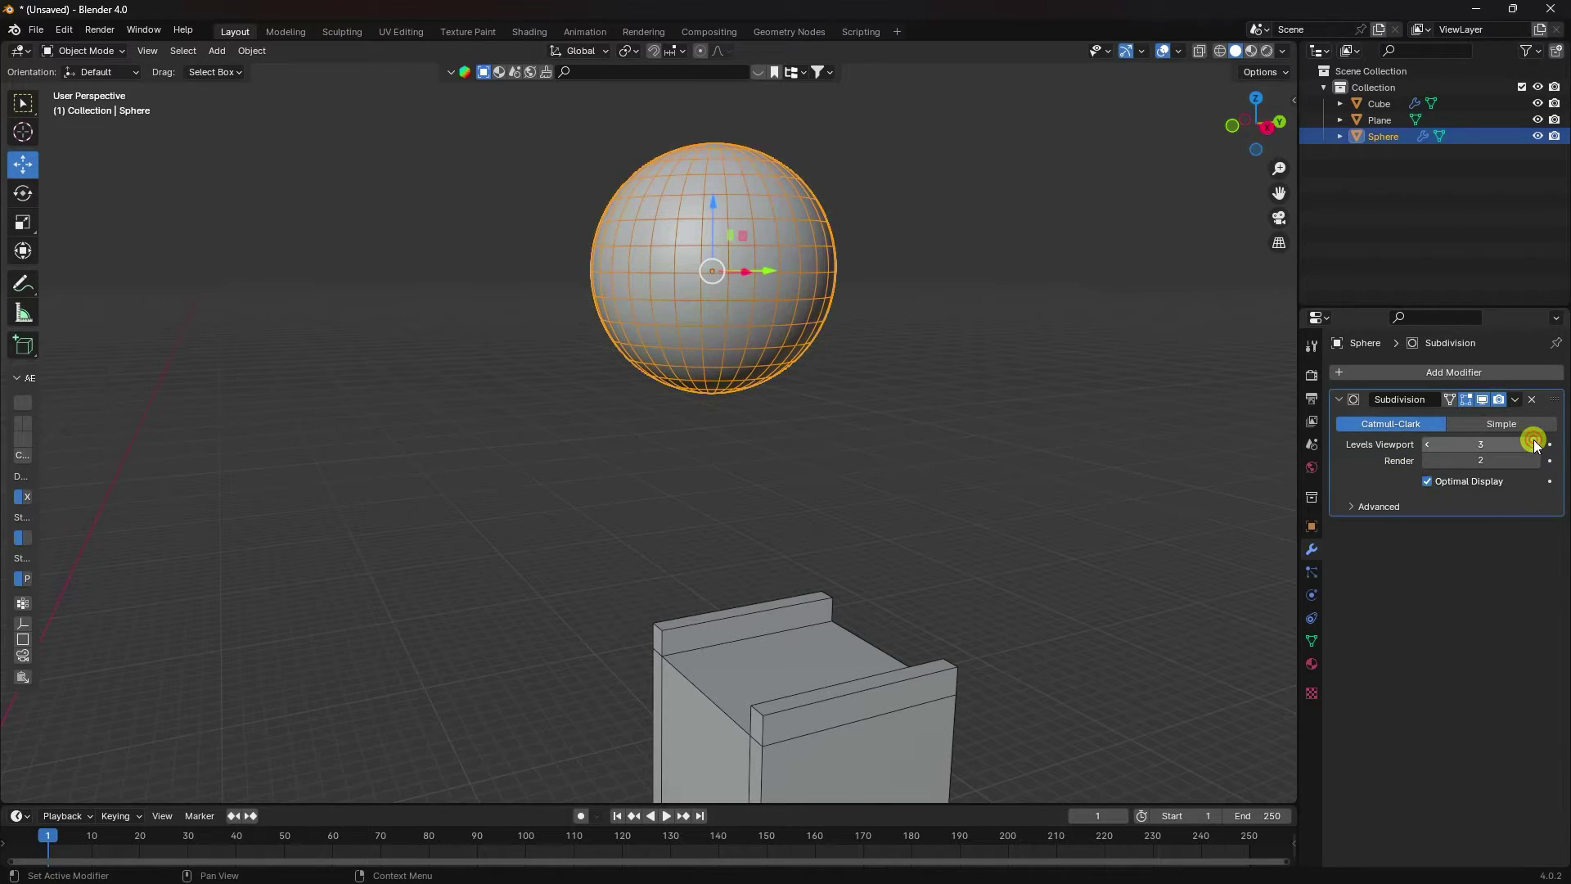
pyautogui.click(1424, 460)
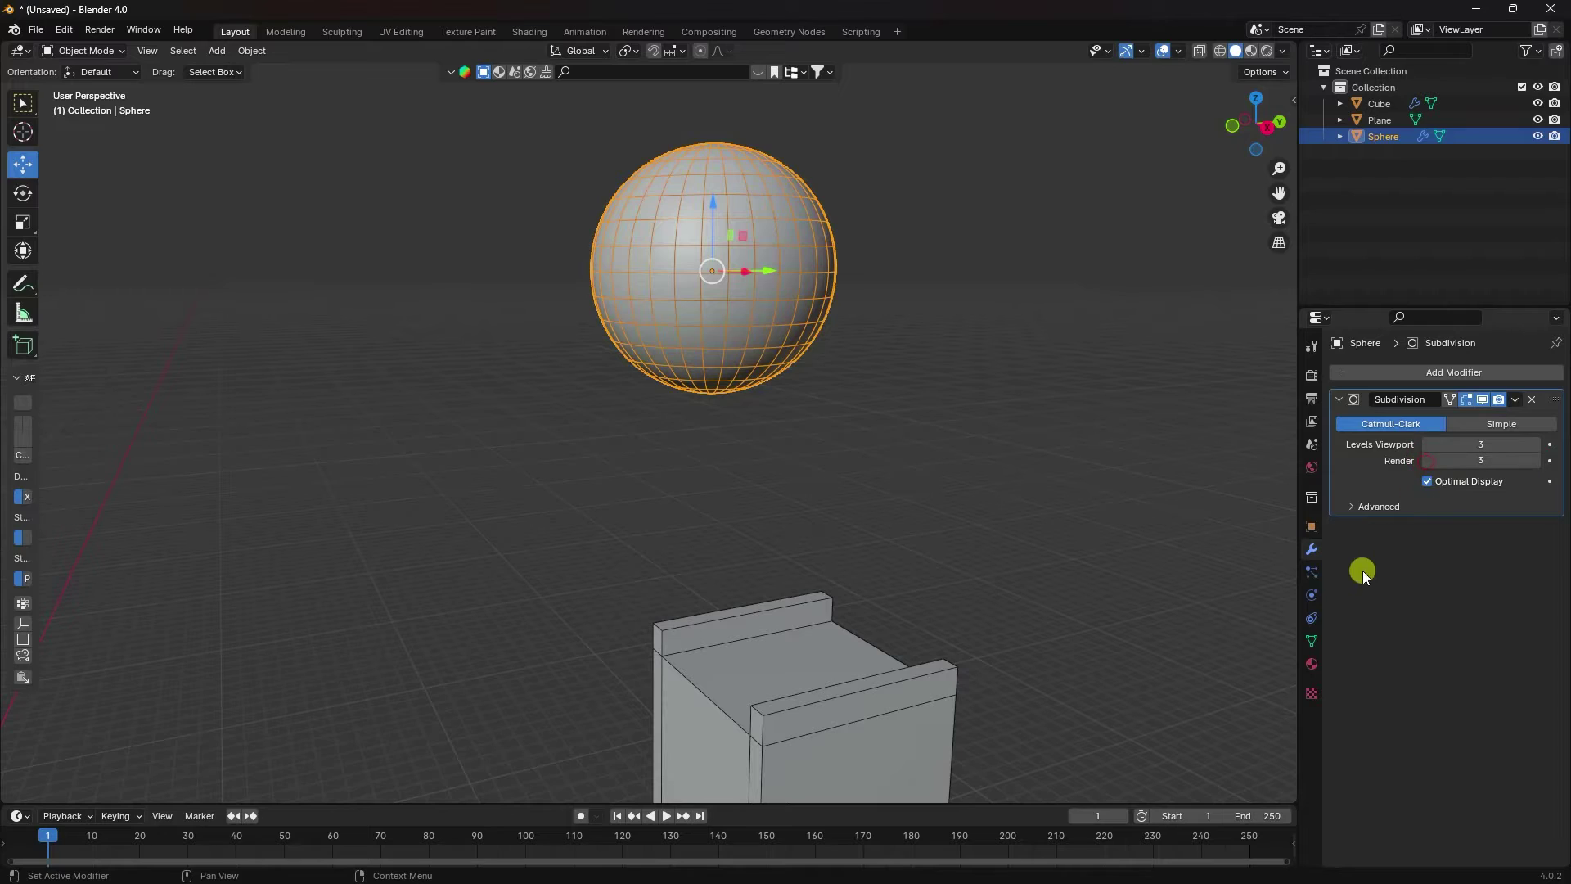
pyautogui.click(1314, 594)
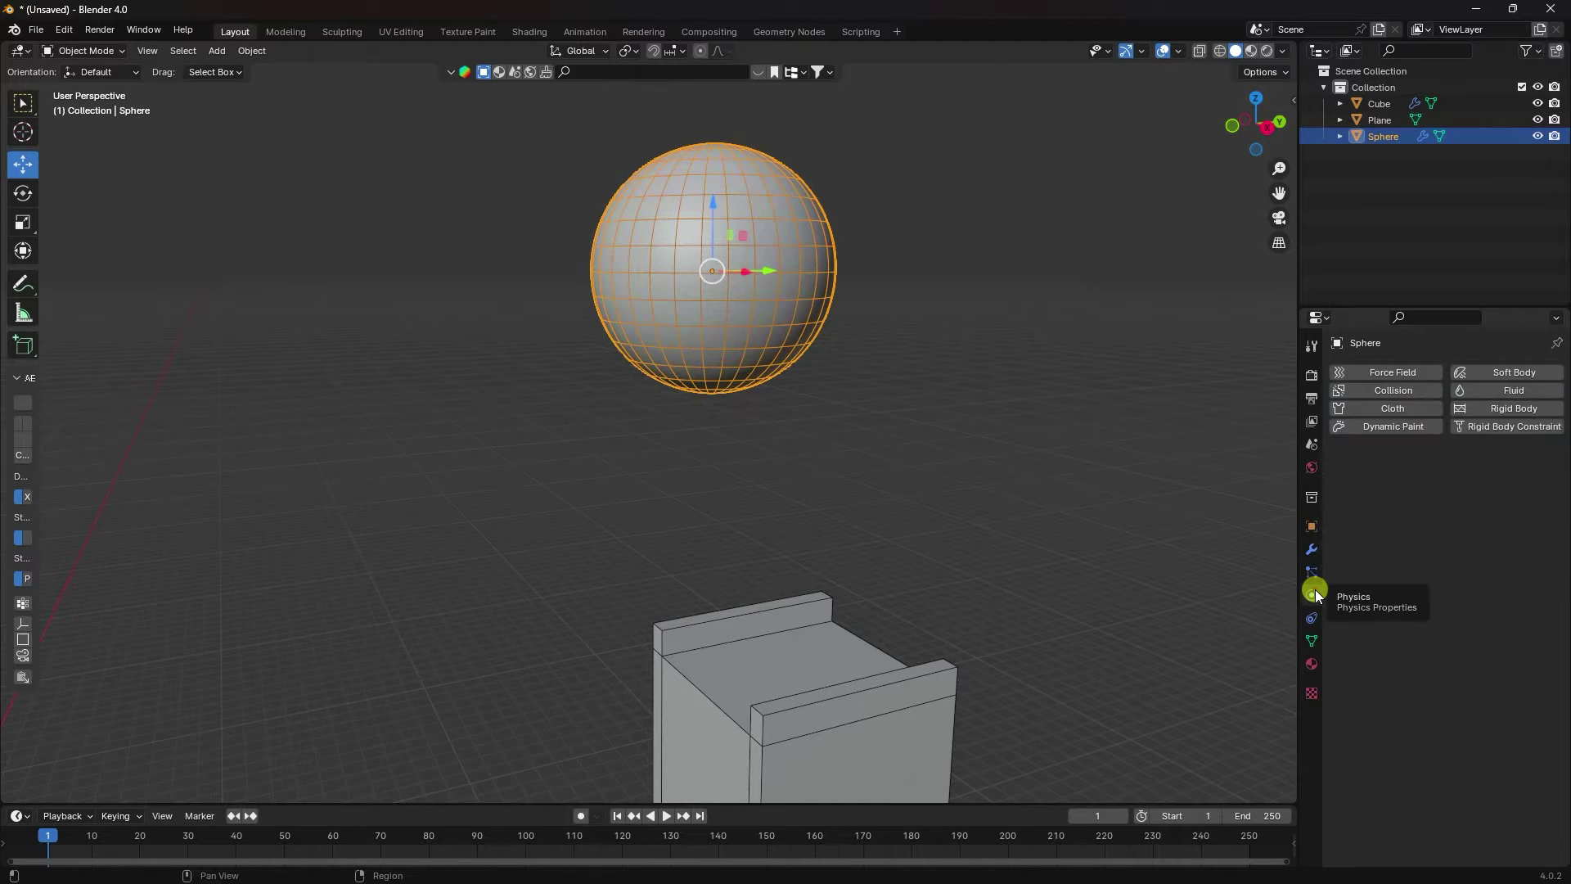
# Step: Add Cloth and Collision physics to the sphere with 15 quality steps
pyautogui.click(1364, 405)
pyautogui.click(1357, 391)
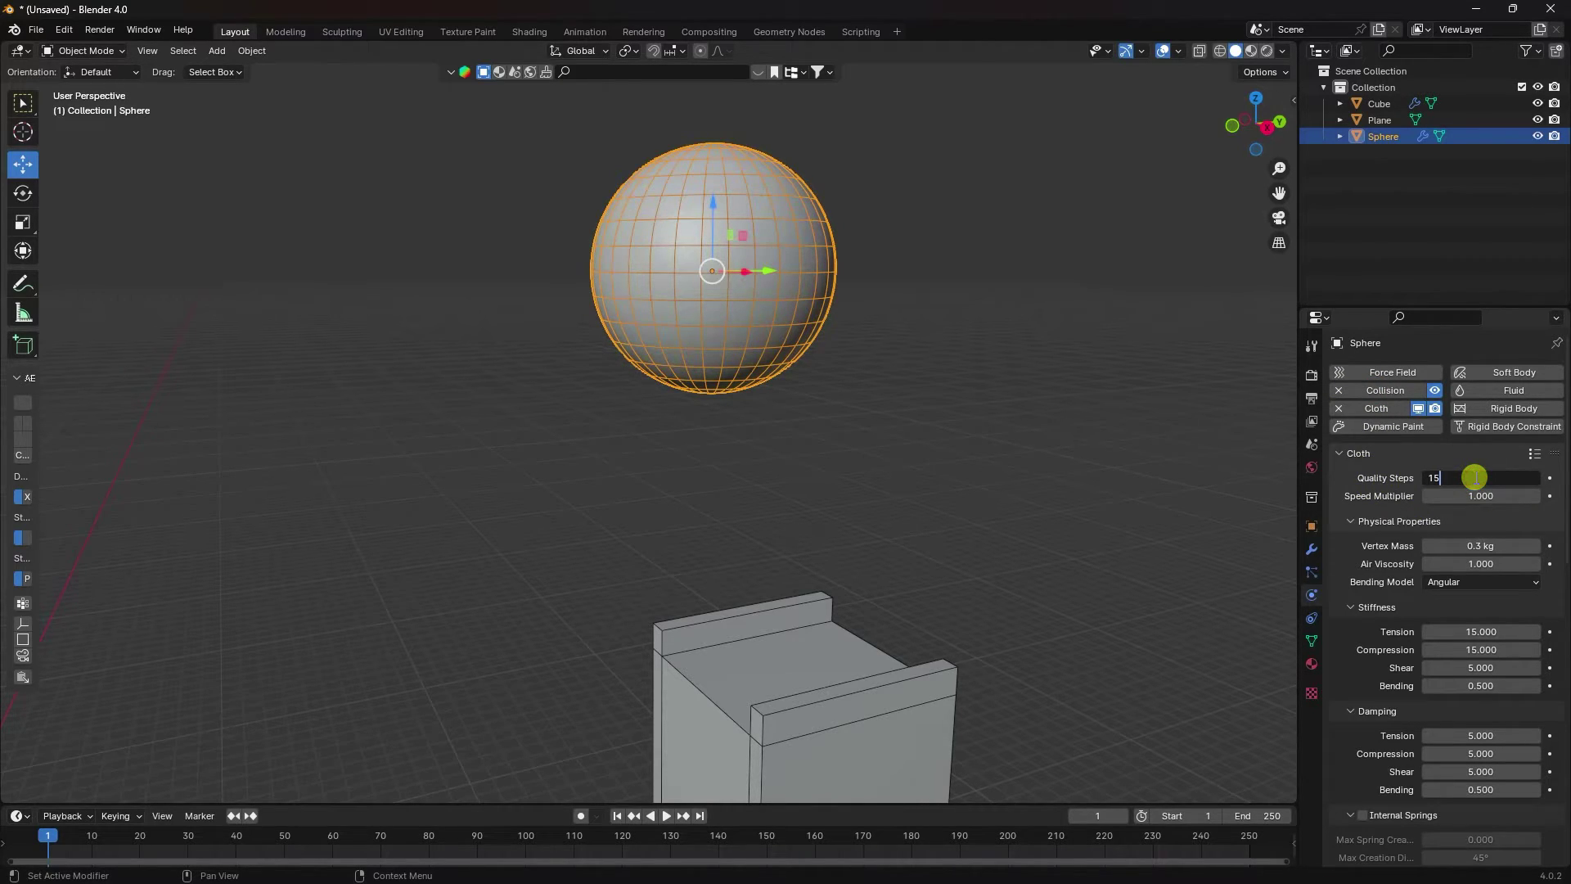
pyautogui.press('Return')
pyautogui.scroll(-4, 1391, 548)
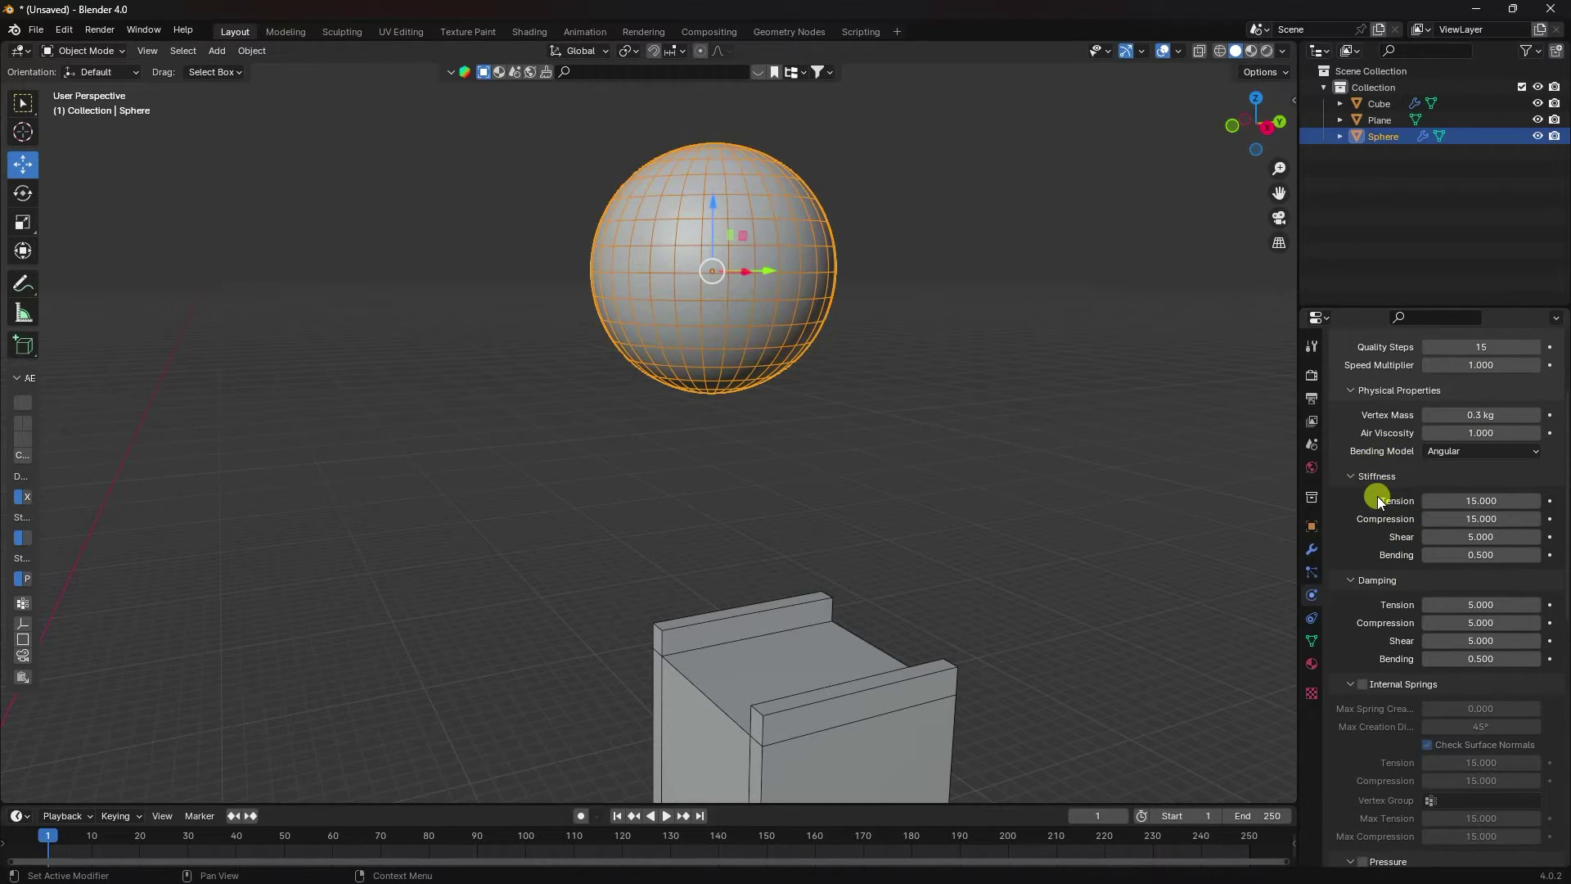
# Step: Set cloth stiffness Tension, Compression and Shear to 2 and Bending to 0.2
pyautogui.click(1497, 498)
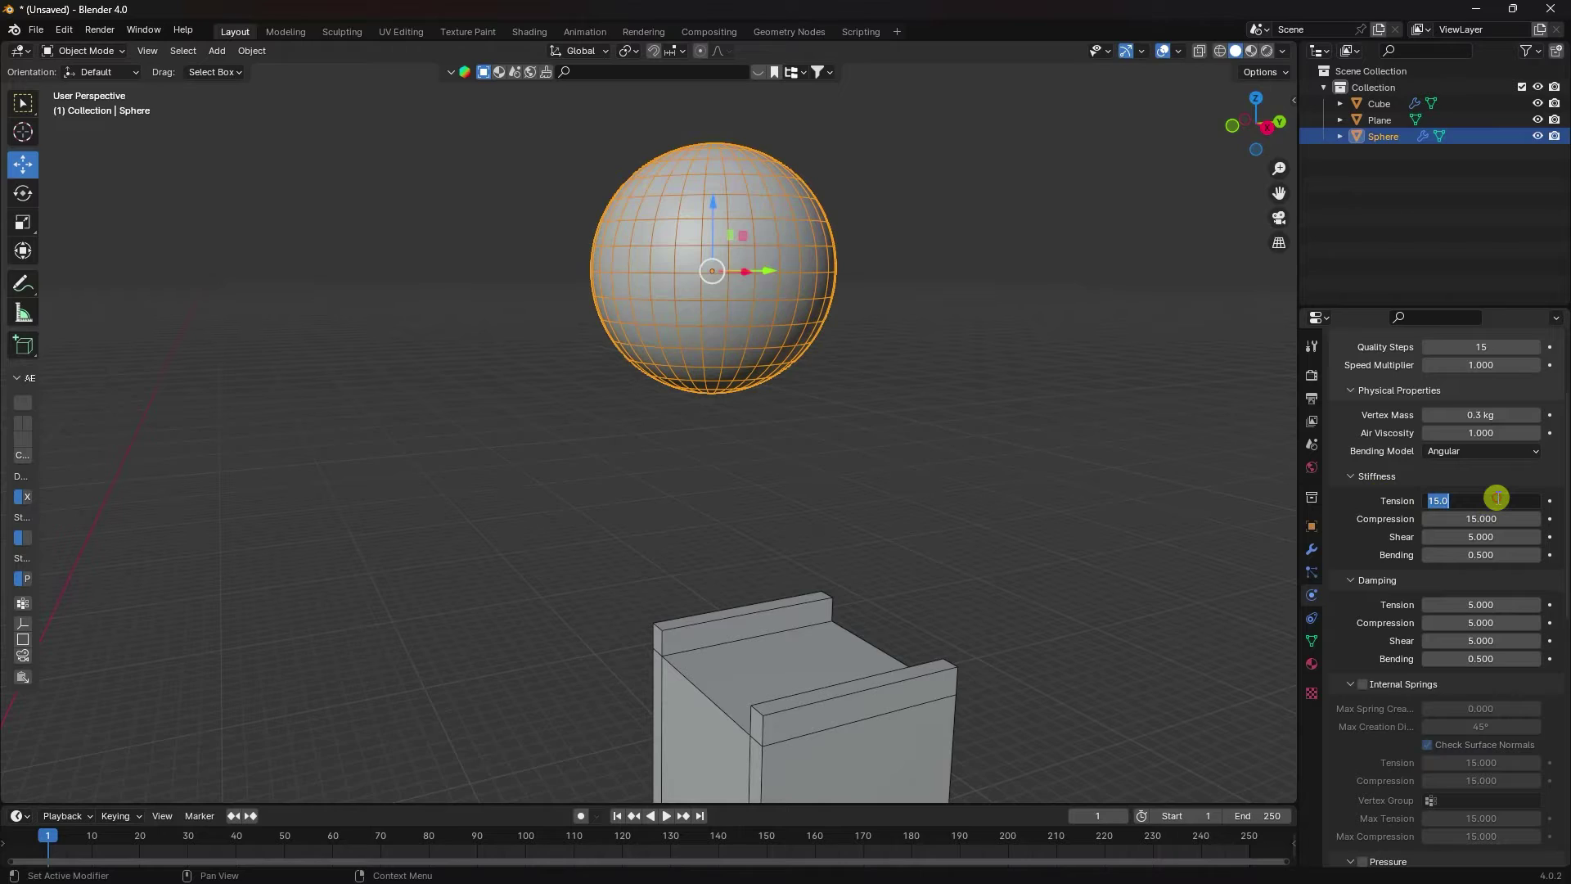
pyautogui.write('2')
pyautogui.press('Return')
pyautogui.click(1508, 521)
pyautogui.write('2')
pyautogui.press('Return')
pyautogui.click(1503, 533)
pyautogui.write('2')
pyautogui.press('Return')
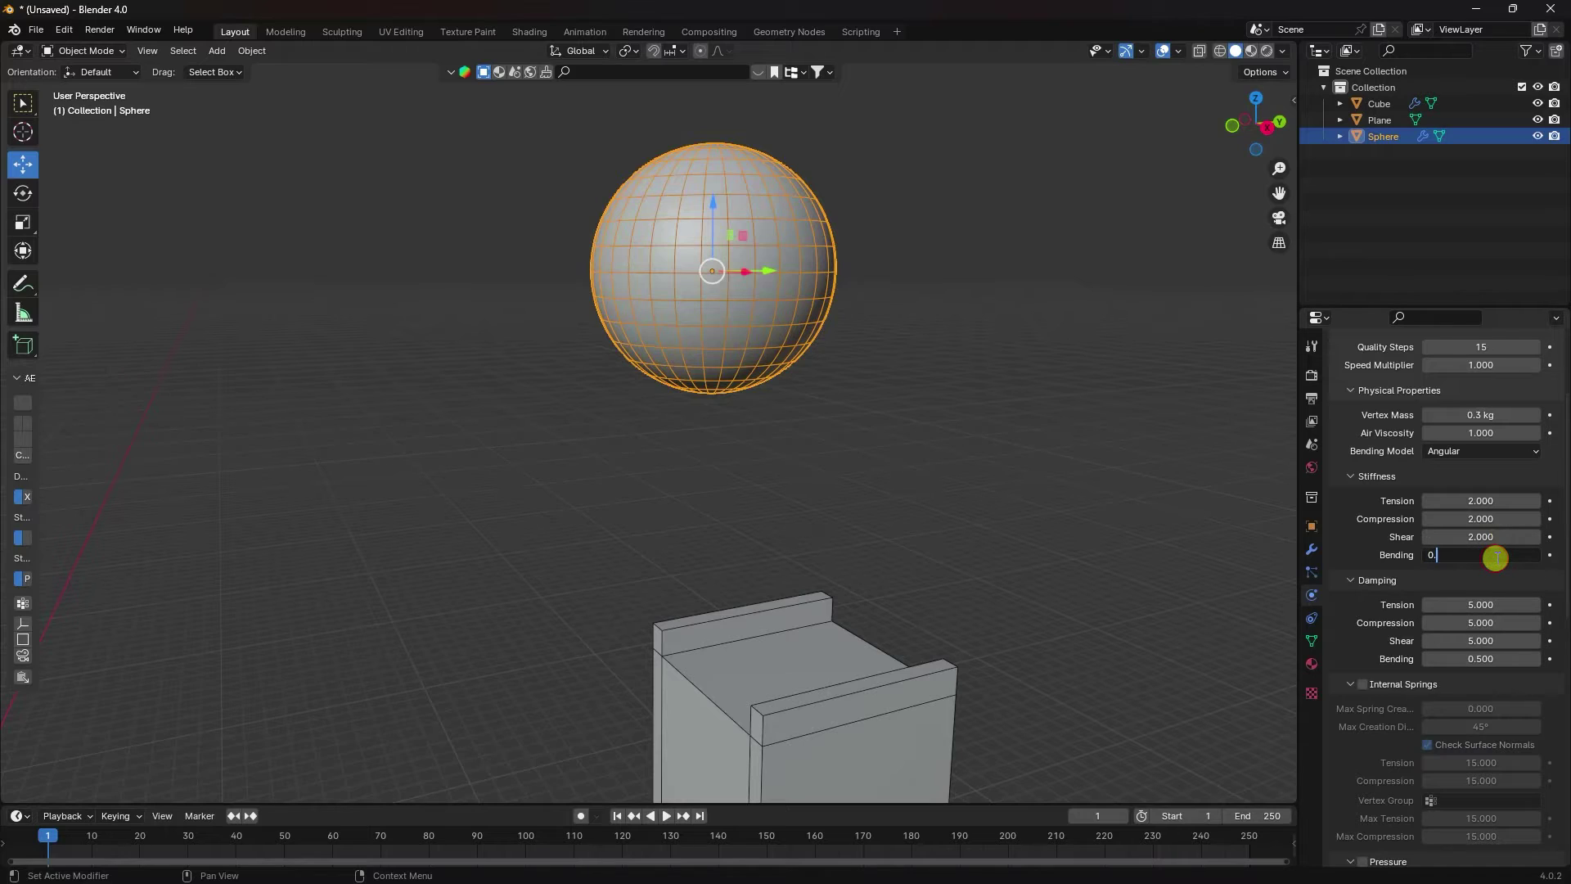
pyautogui.press('Return')
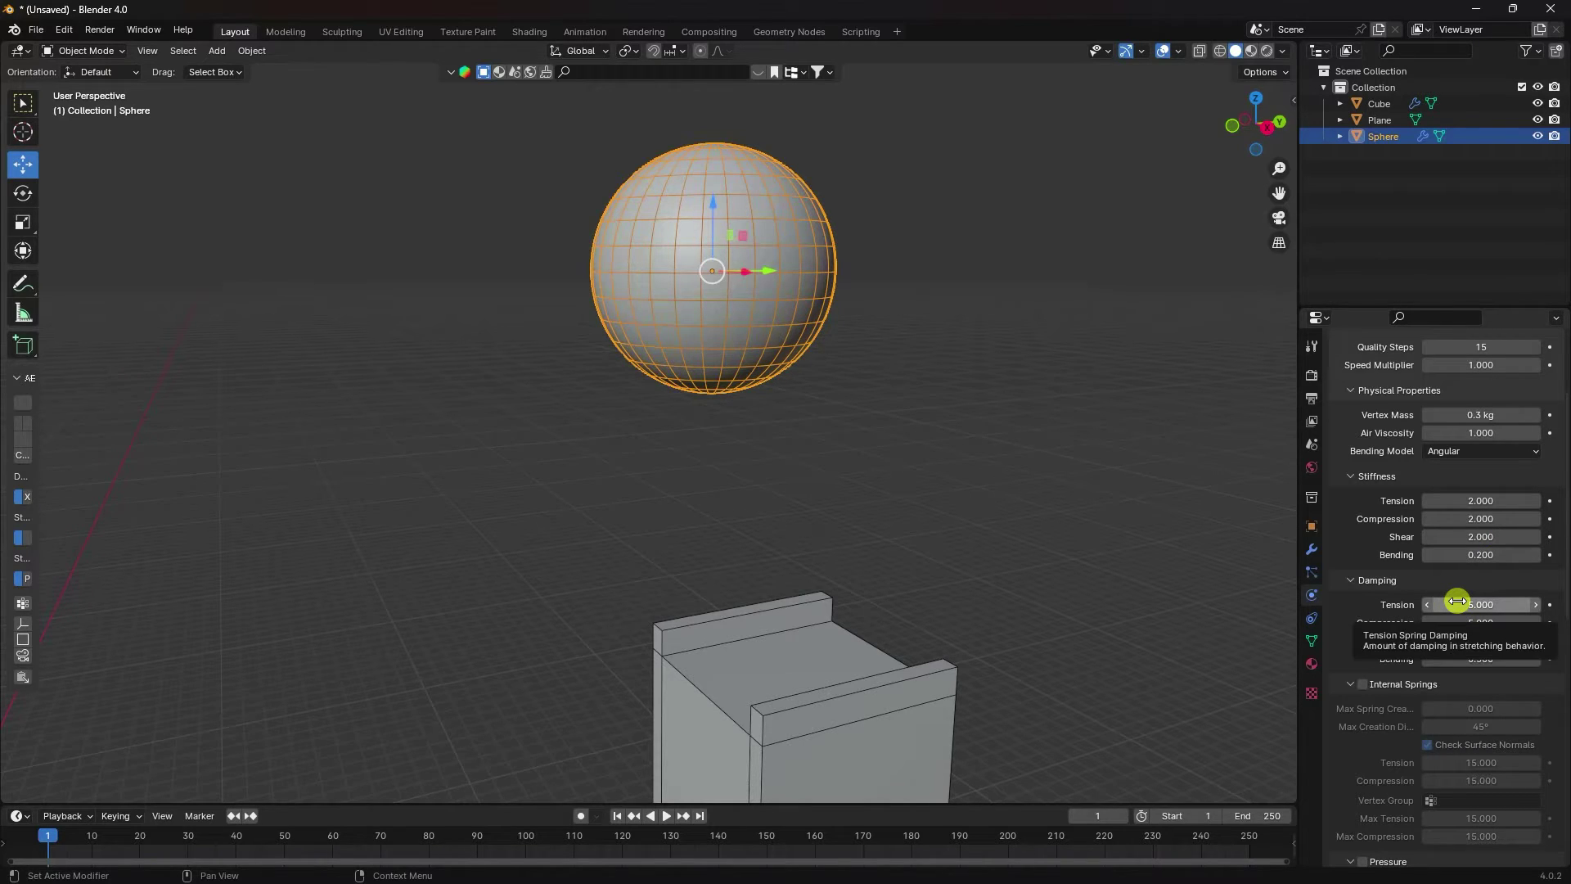
# Step: Enter 10 for the Tension, Compression and Shear damping values
pyautogui.click(1453, 604)
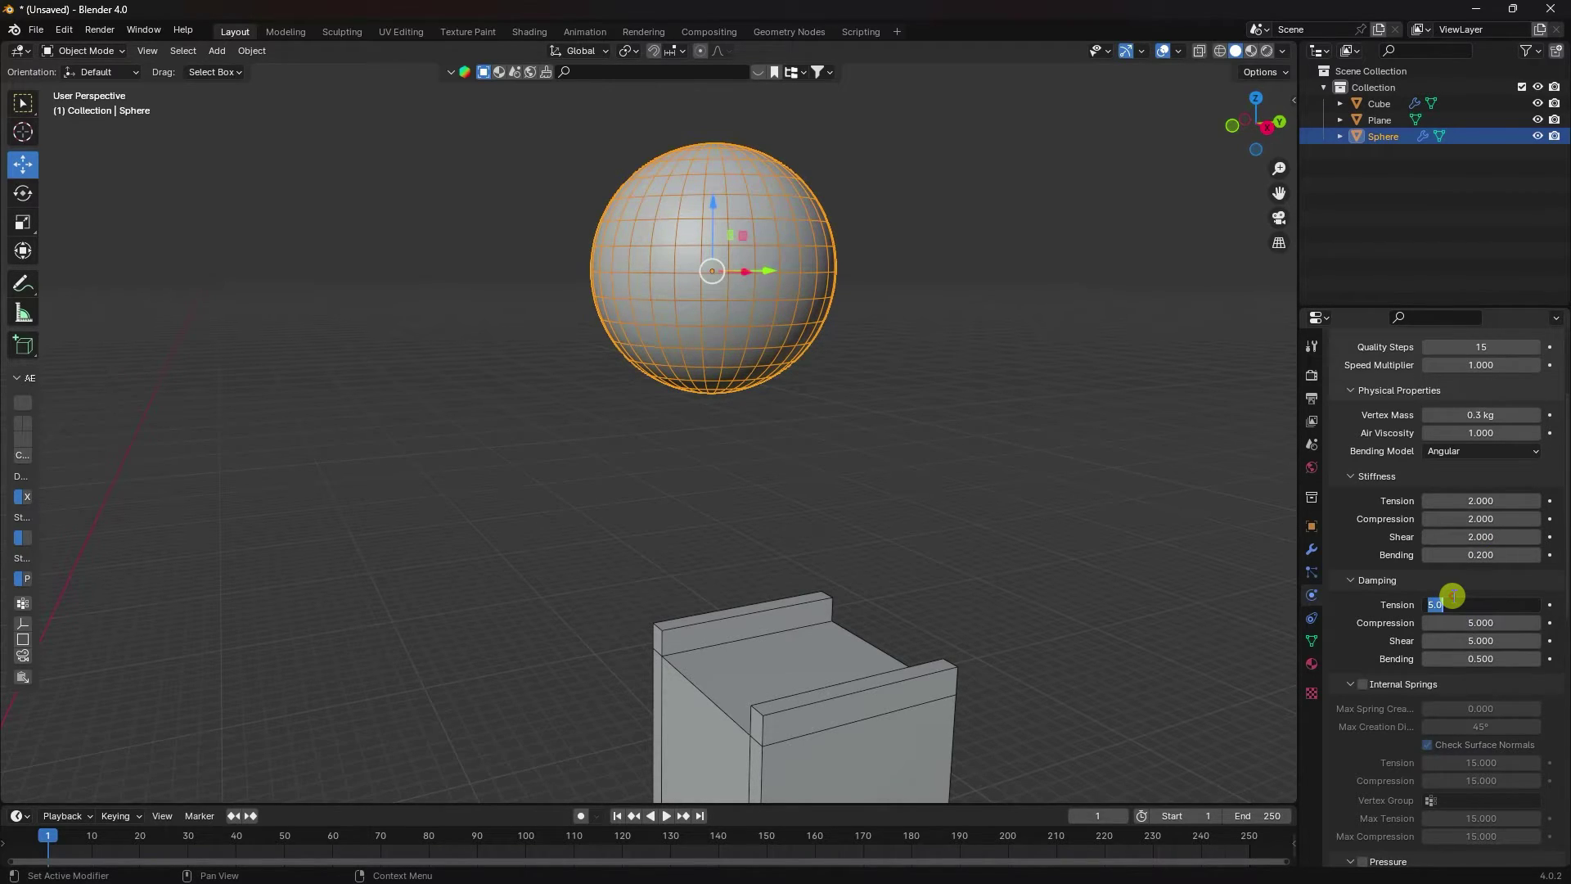
pyautogui.press('Return')
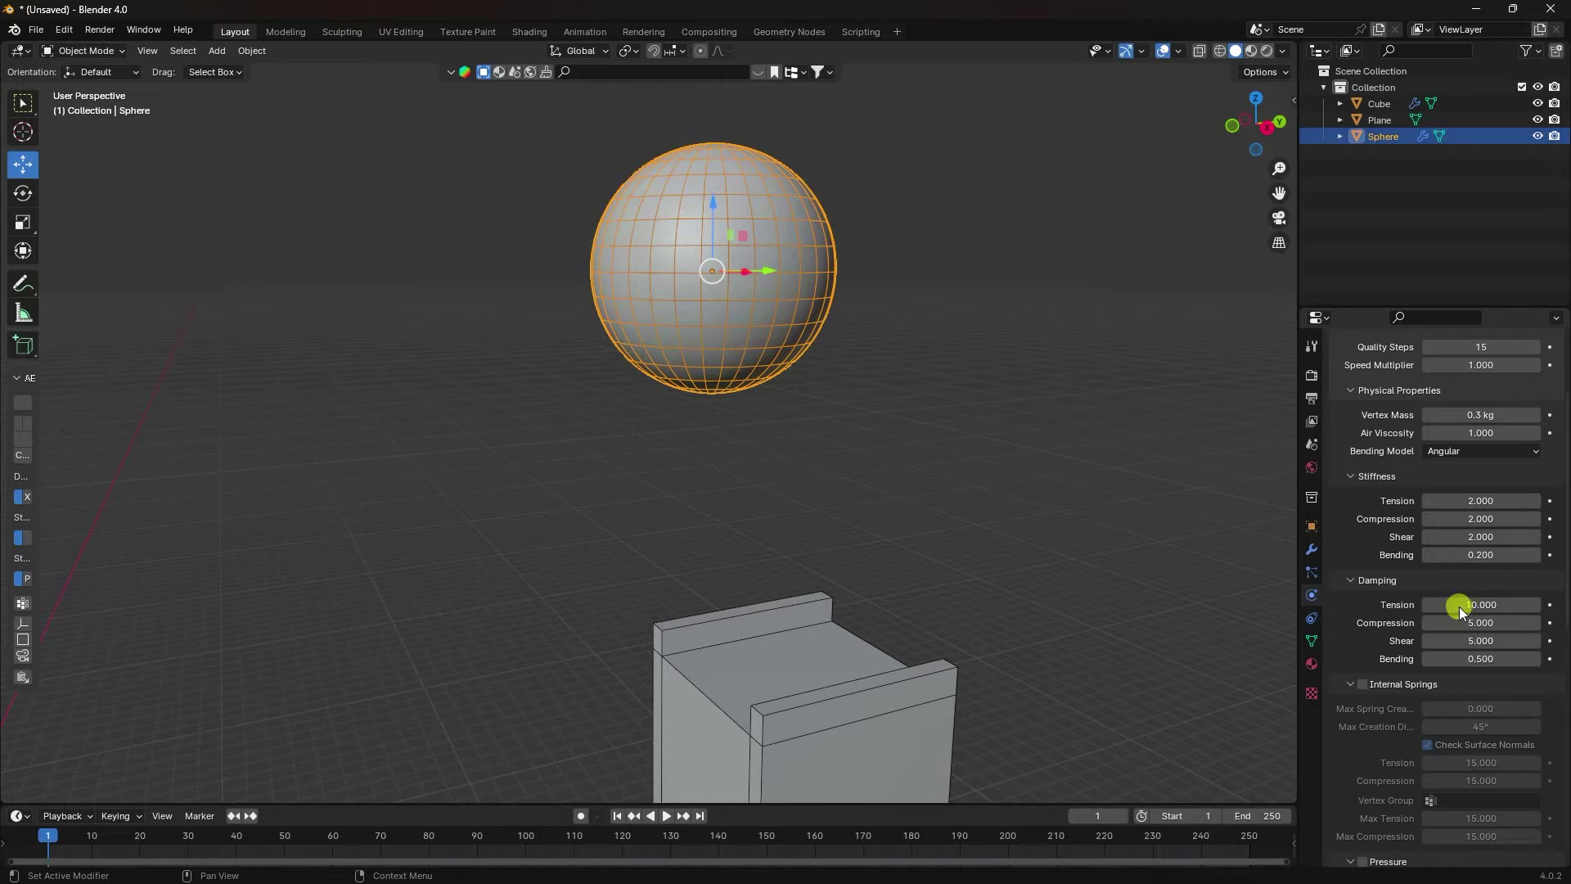
pyautogui.click(1470, 622)
pyautogui.write('10')
pyautogui.press('Return')
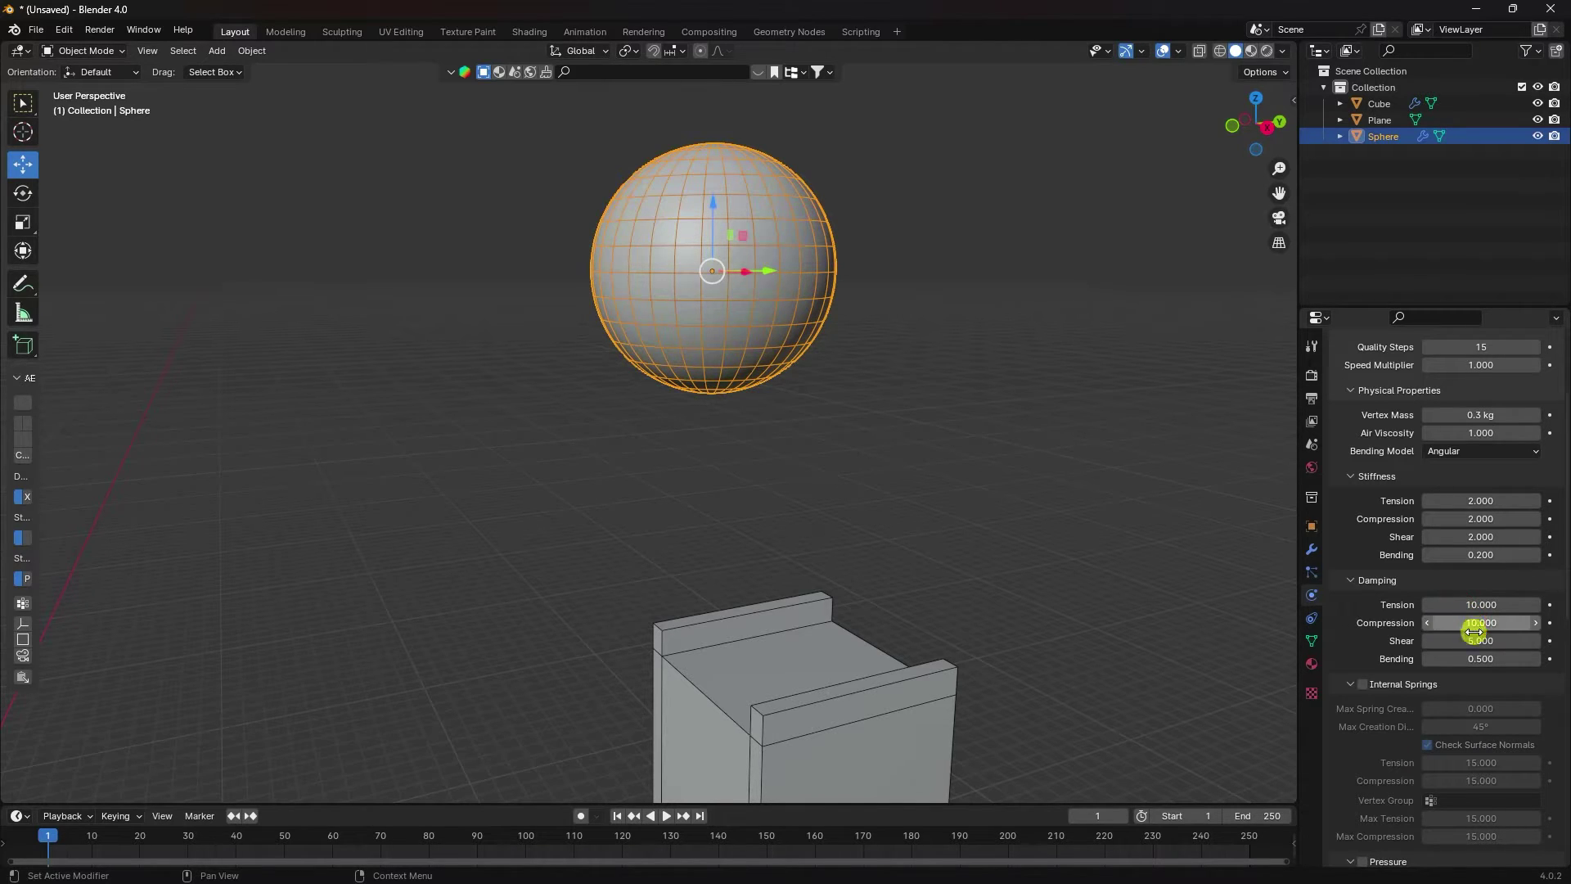
pyautogui.click(1475, 636)
pyautogui.write('10')
pyautogui.press('Return')
pyautogui.scroll(-10, 1358, 704)
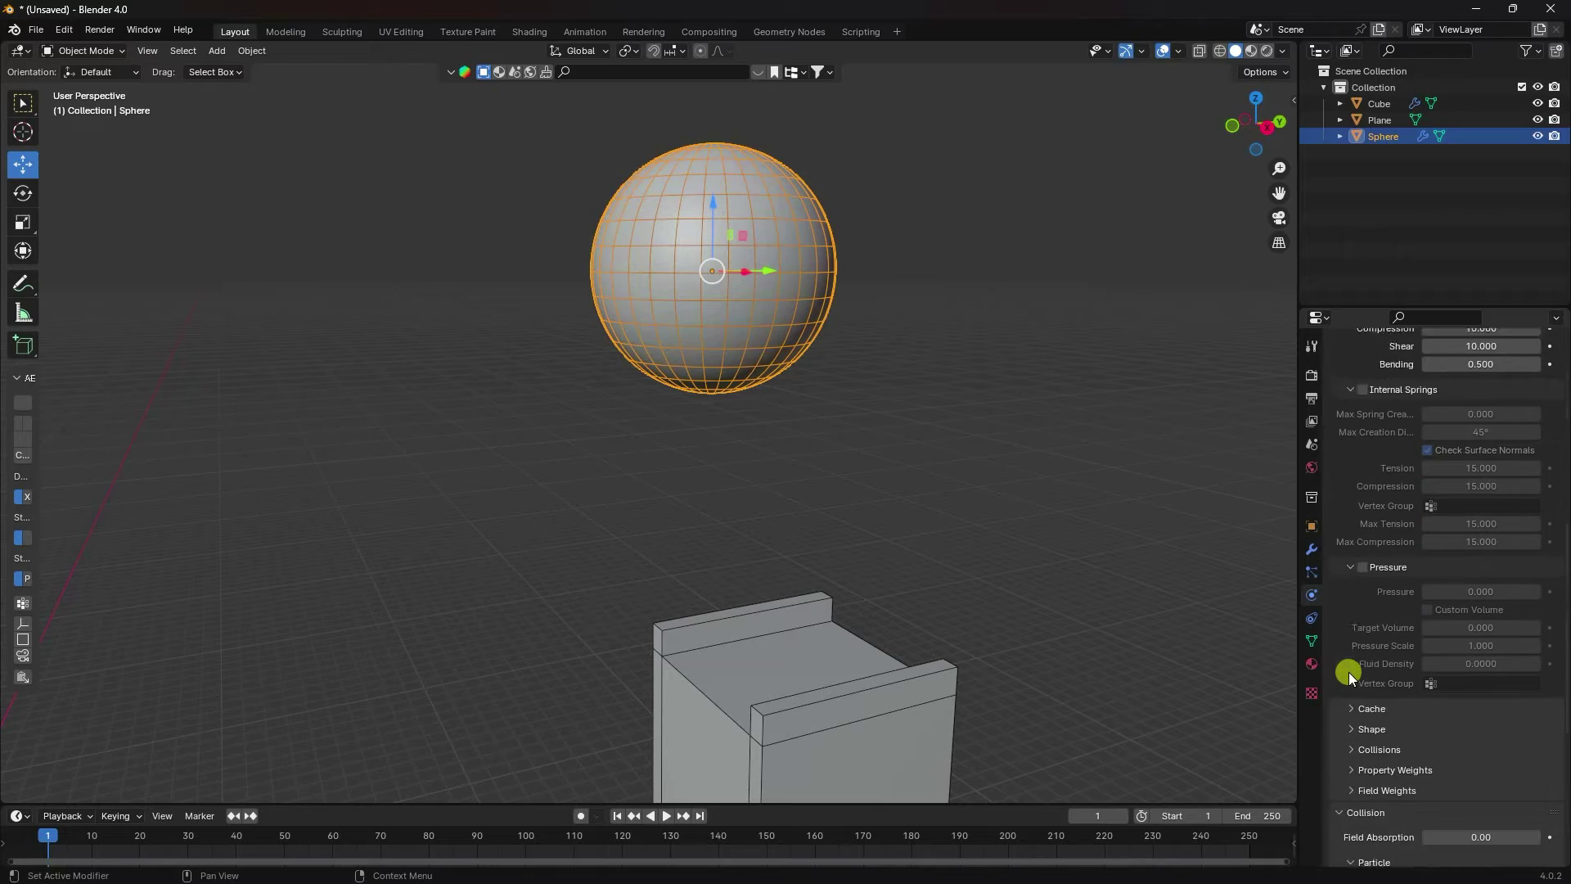
# Step: Enable cloth pressure at 2 and end both the cache and scene timeline at frame 600
pyautogui.click(1363, 502)
pyautogui.click(1438, 526)
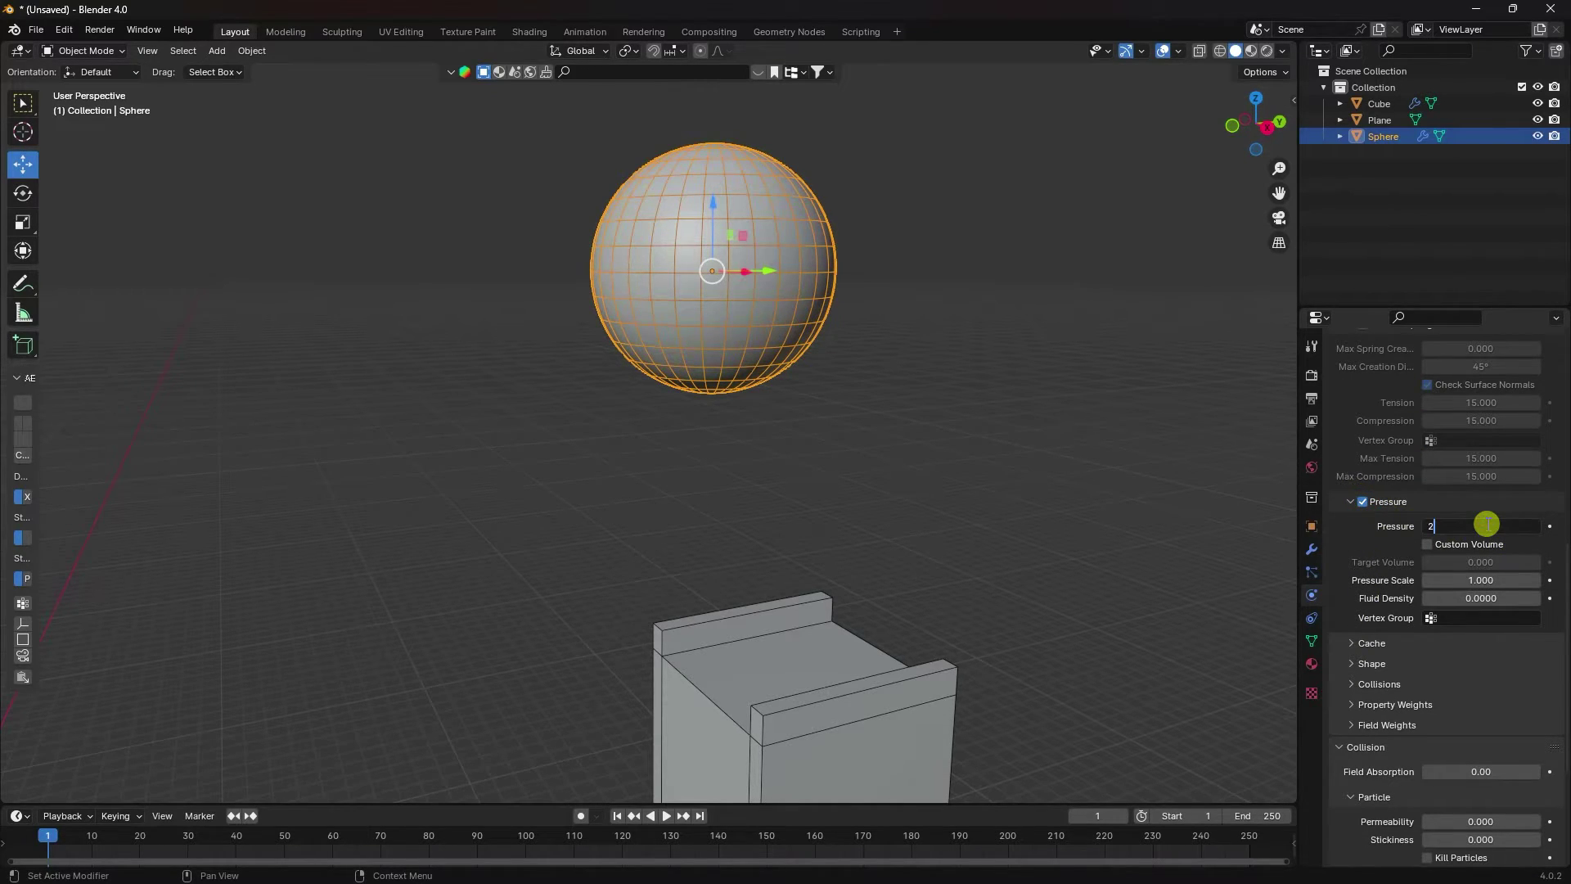
pyautogui.click(1359, 641)
pyautogui.scroll(-6, 1379, 609)
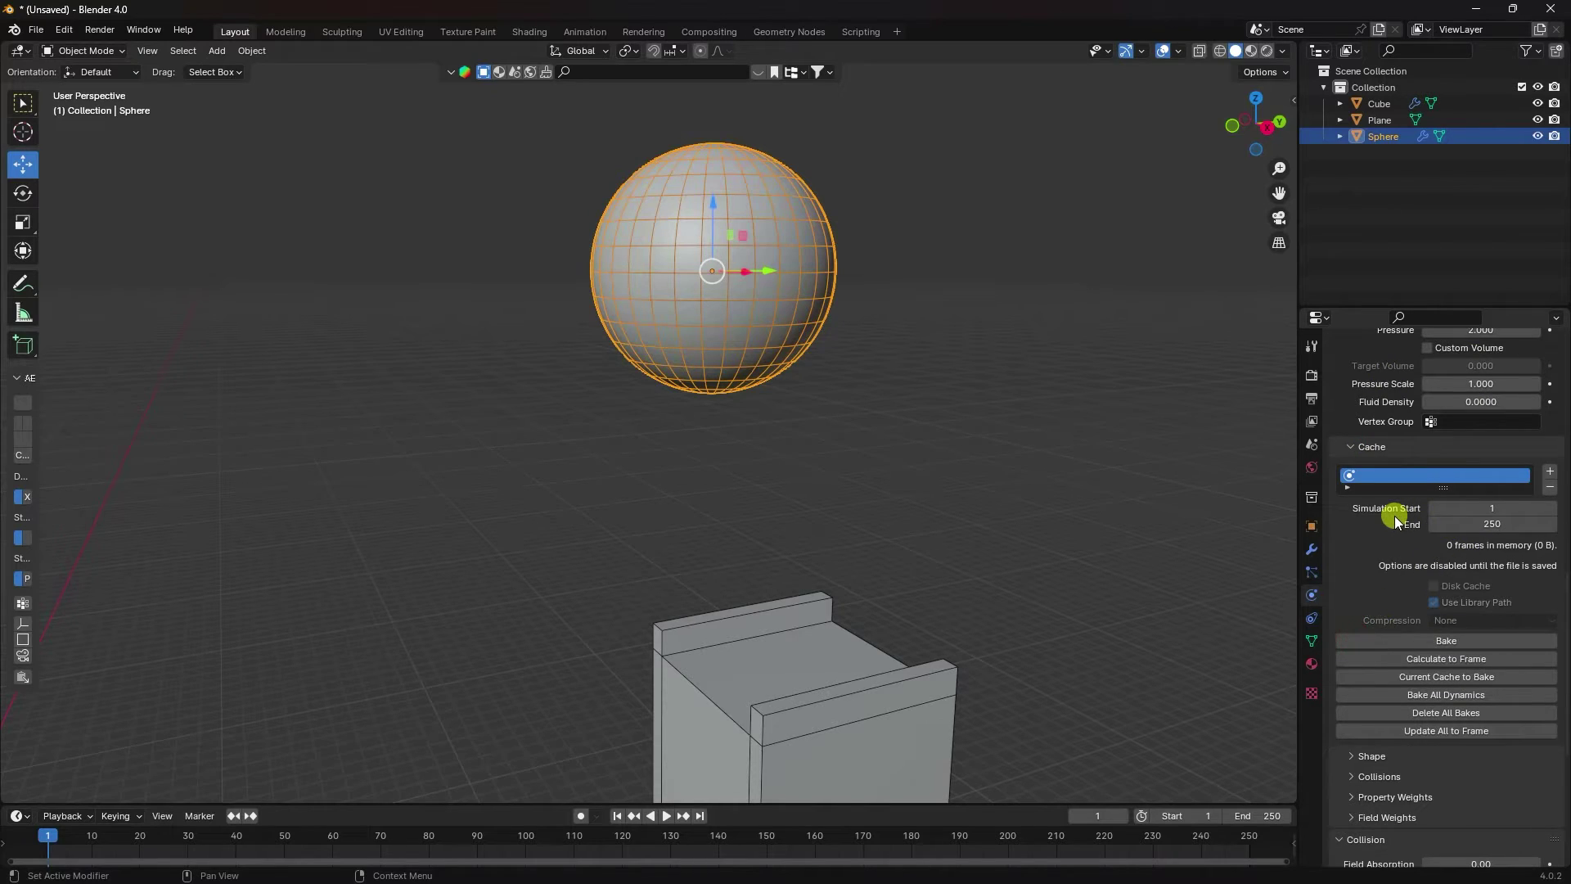
pyautogui.click(1489, 524)
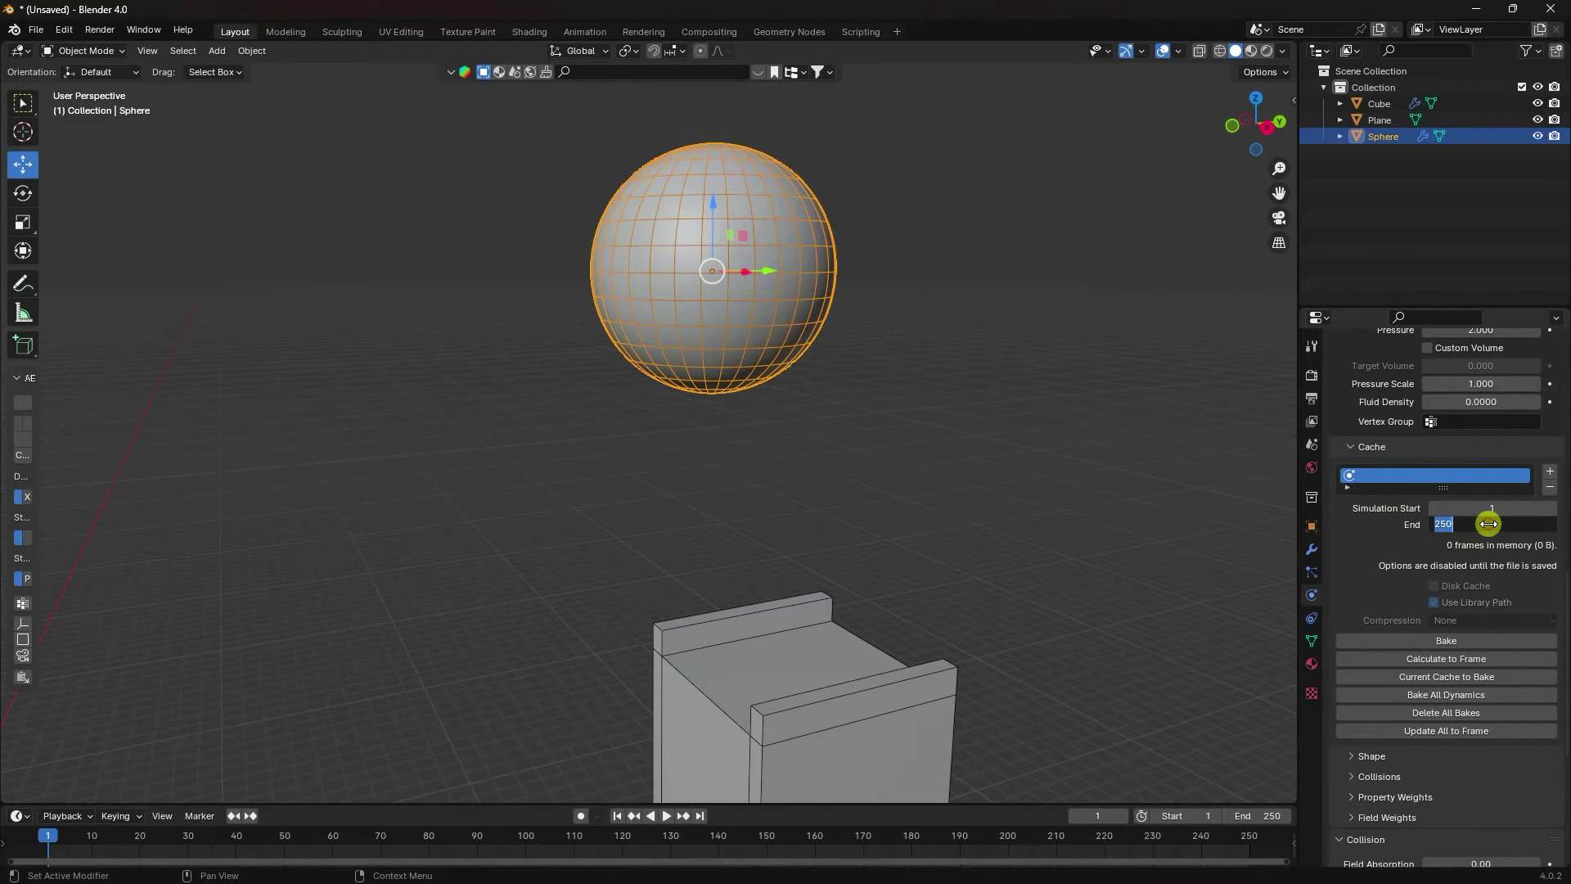
pyautogui.write('600')
pyautogui.press('Return')
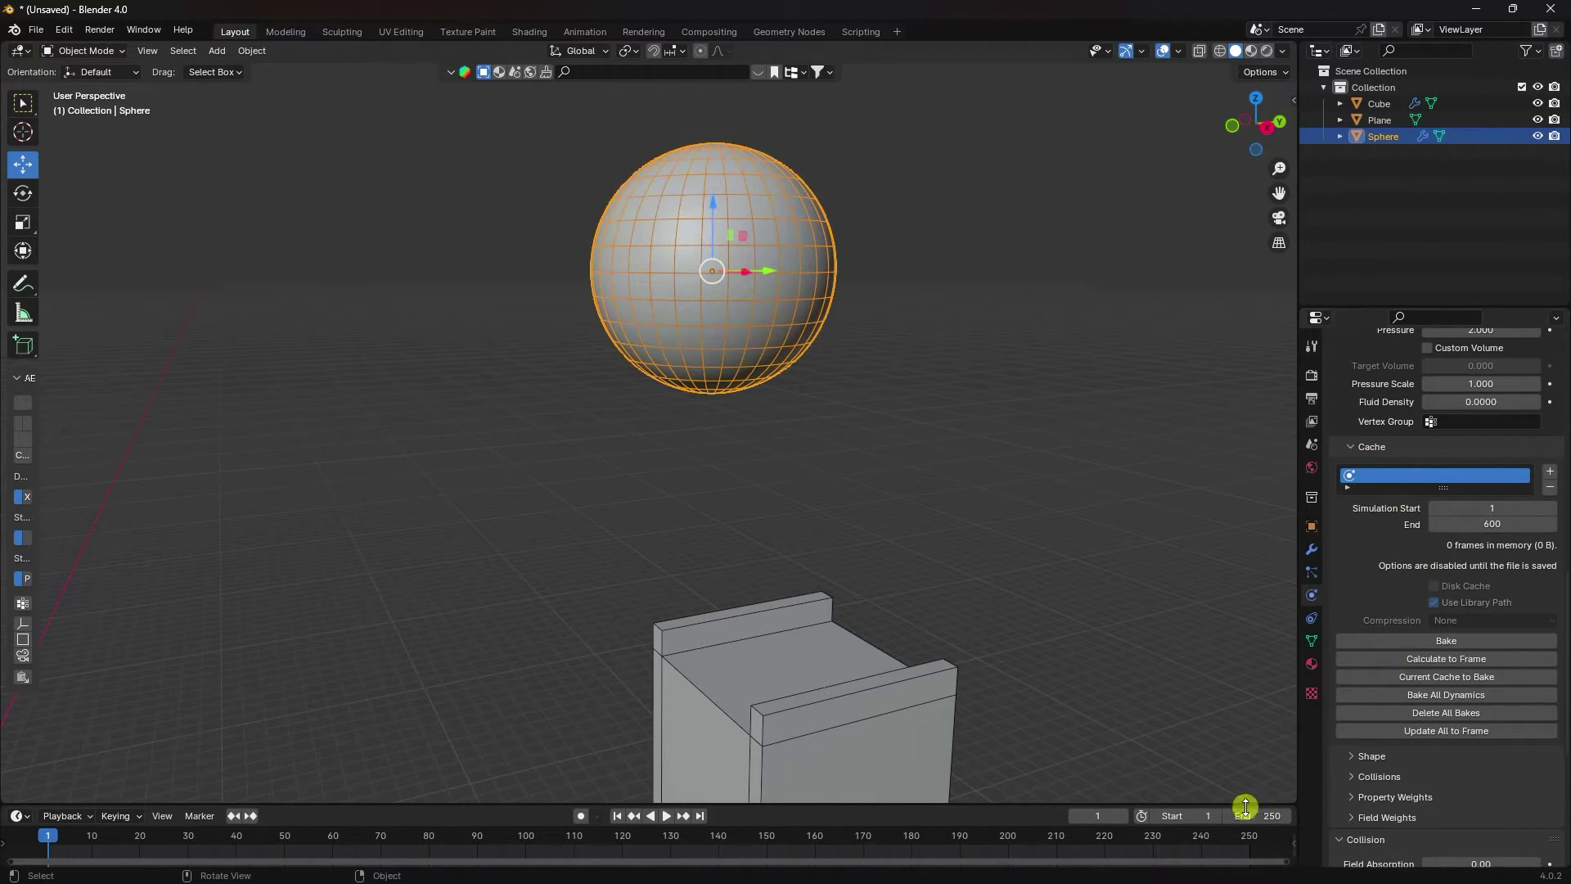
pyautogui.write('600')
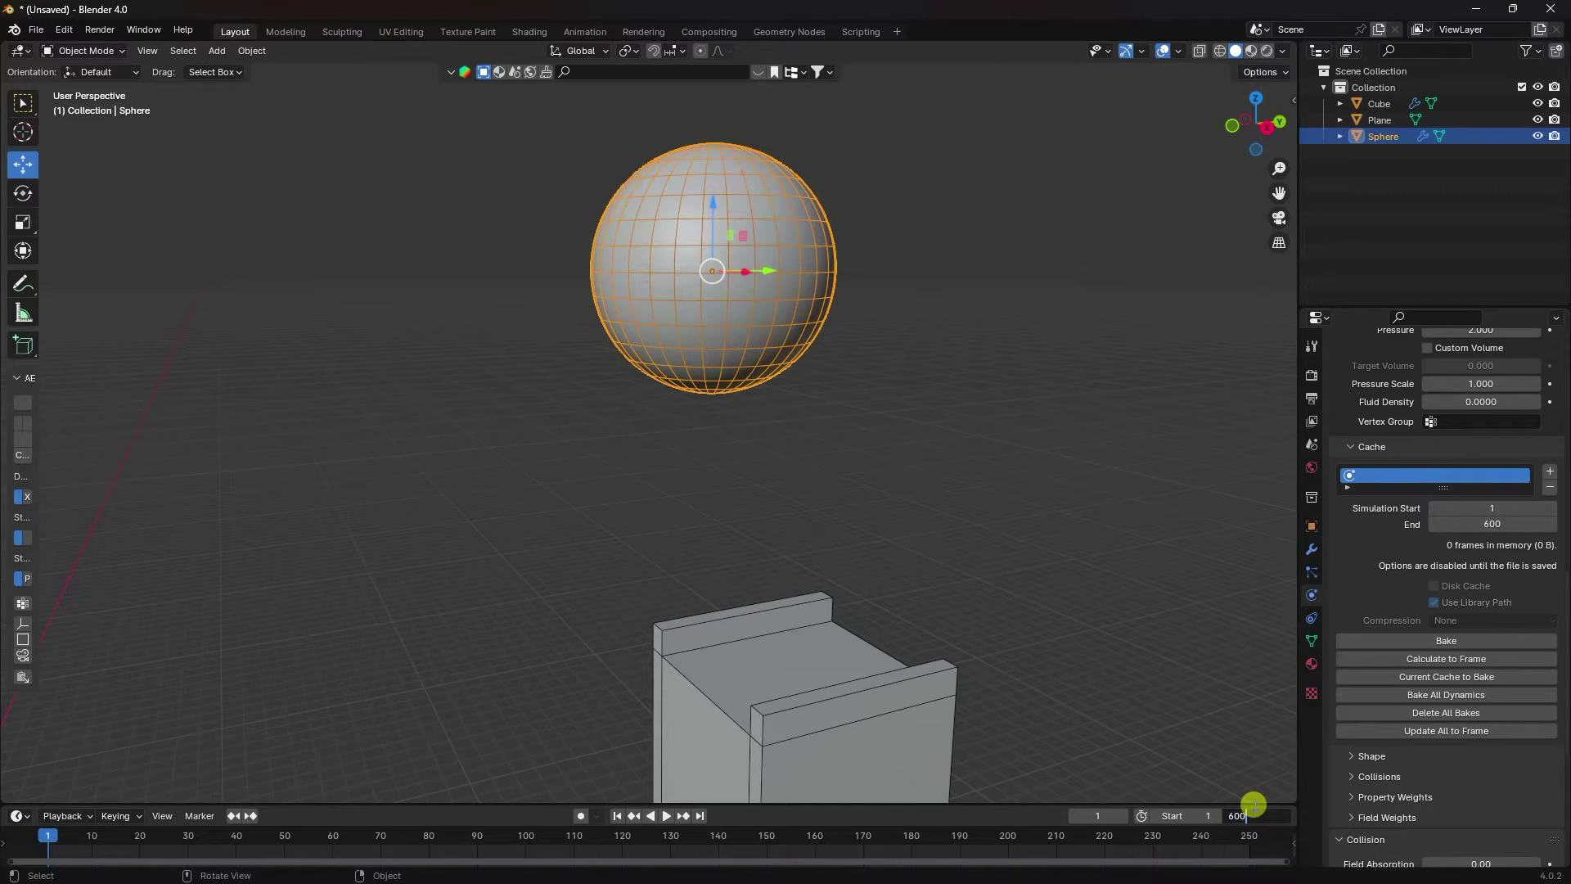
pyautogui.press('Return')
# Step: Set cloth collision quality to 10 and turn on self collisions
pyautogui.scroll(-5, 1400, 532)
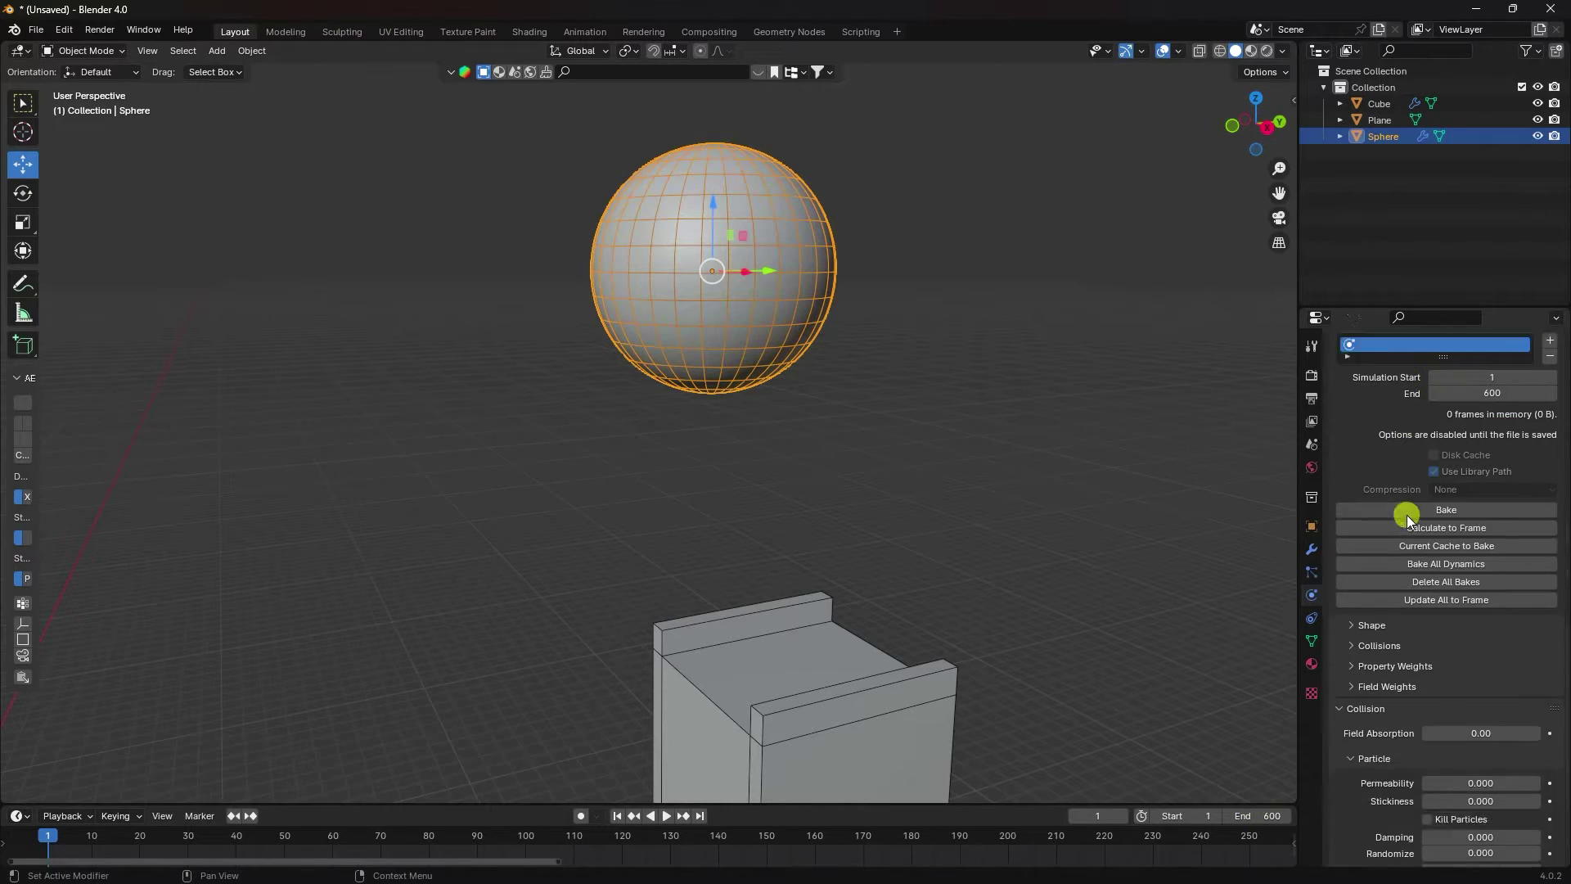
pyautogui.click(1365, 613)
pyautogui.click(1458, 638)
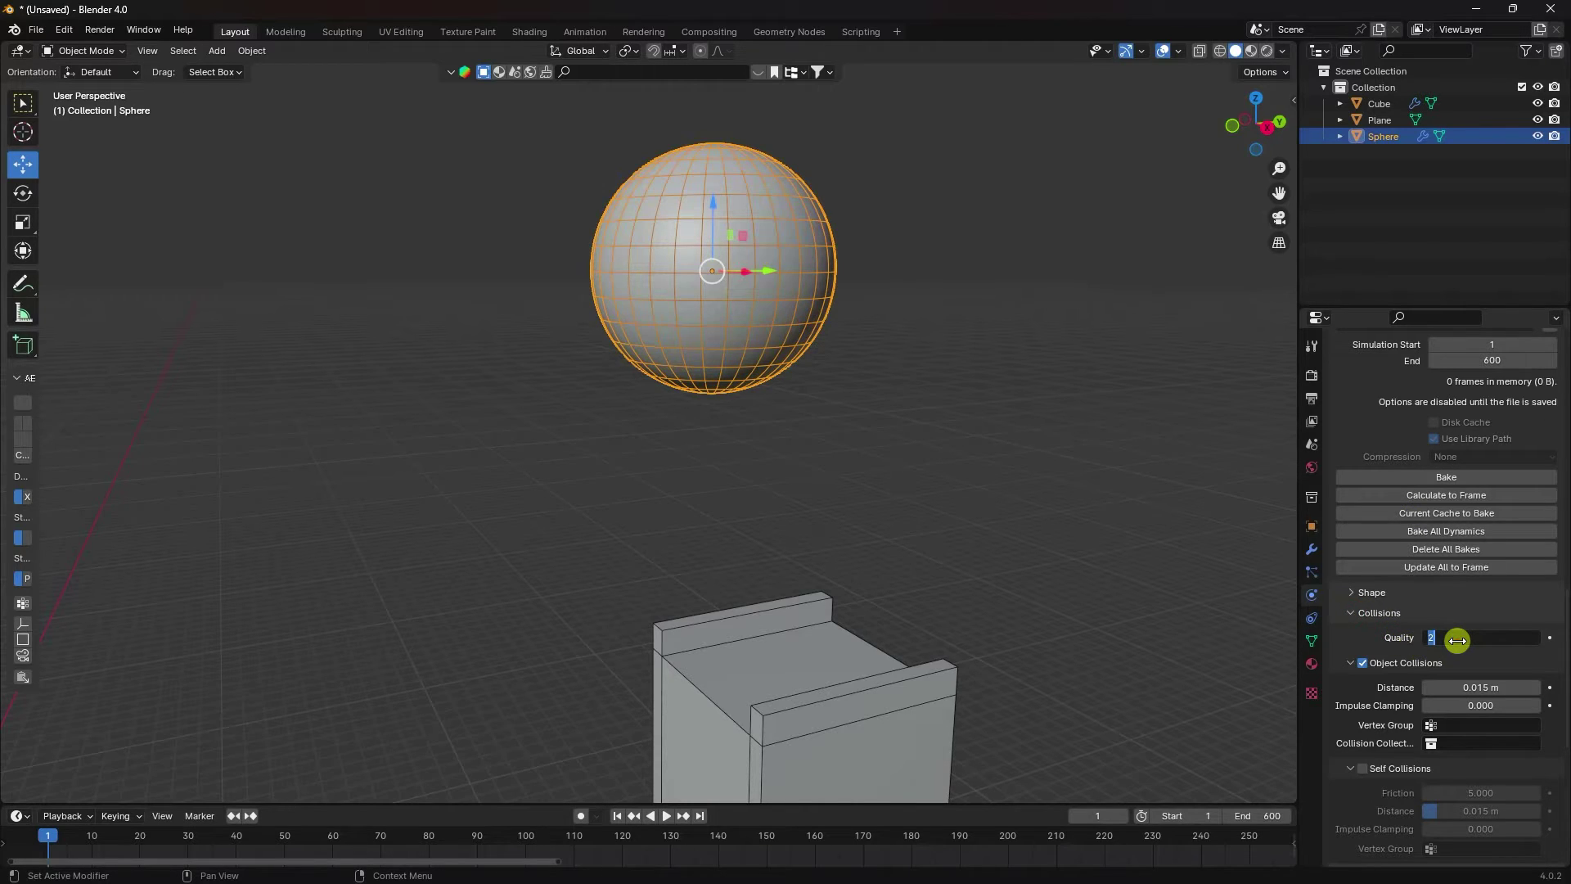
pyautogui.press('Return')
pyautogui.scroll(-5, 1367, 720)
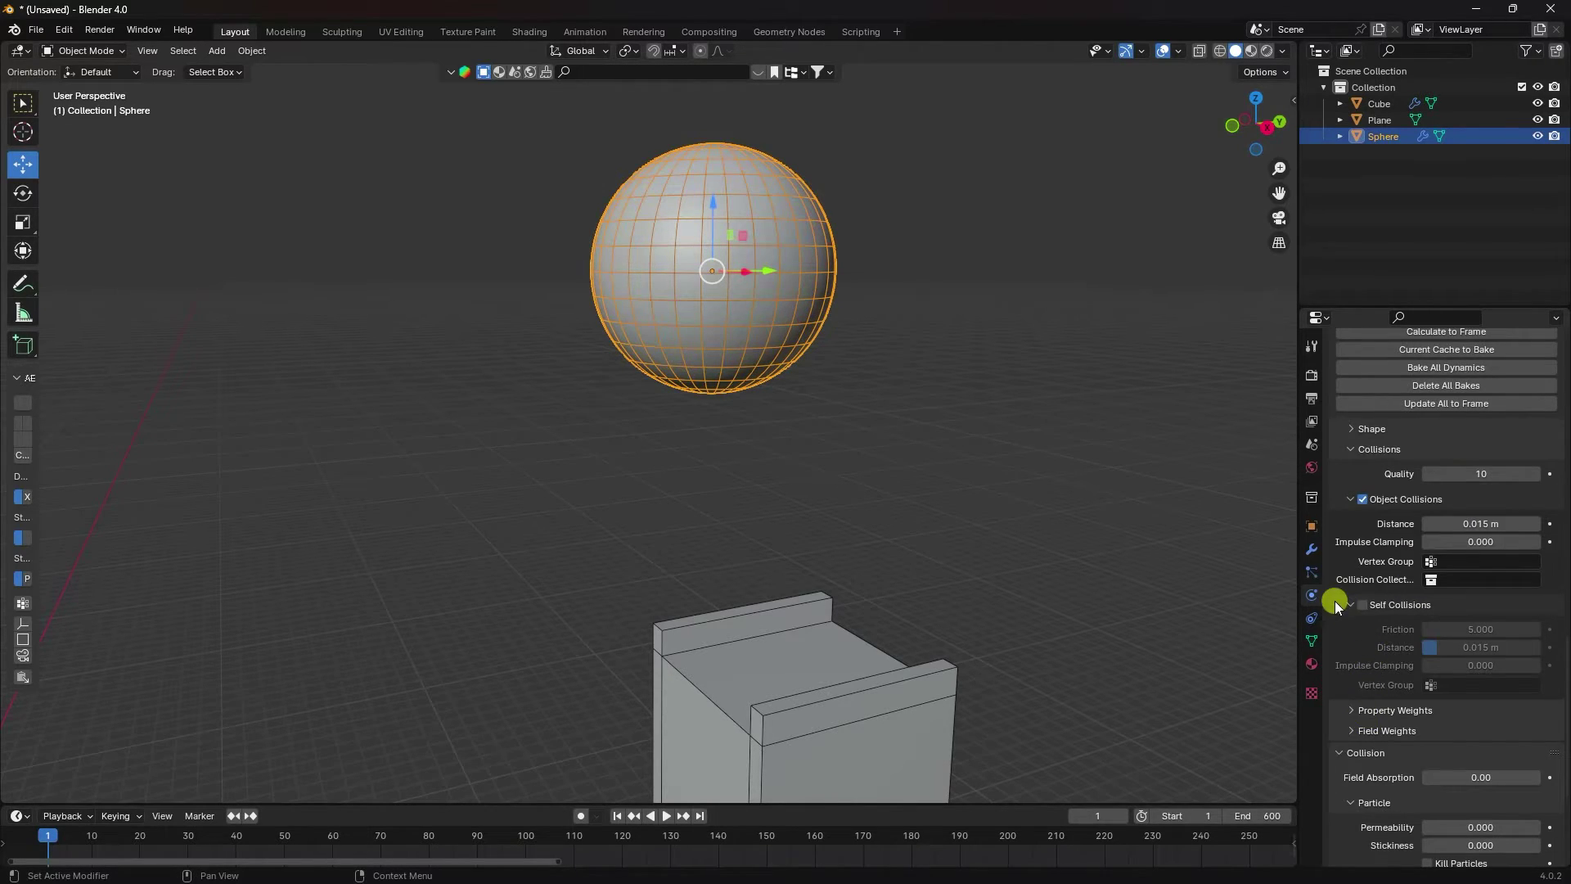
pyautogui.click(1363, 605)
# Step: Set the Softbody & Cloth collision friction to 2 and select the box staircase
pyautogui.scroll(-5, 1367, 626)
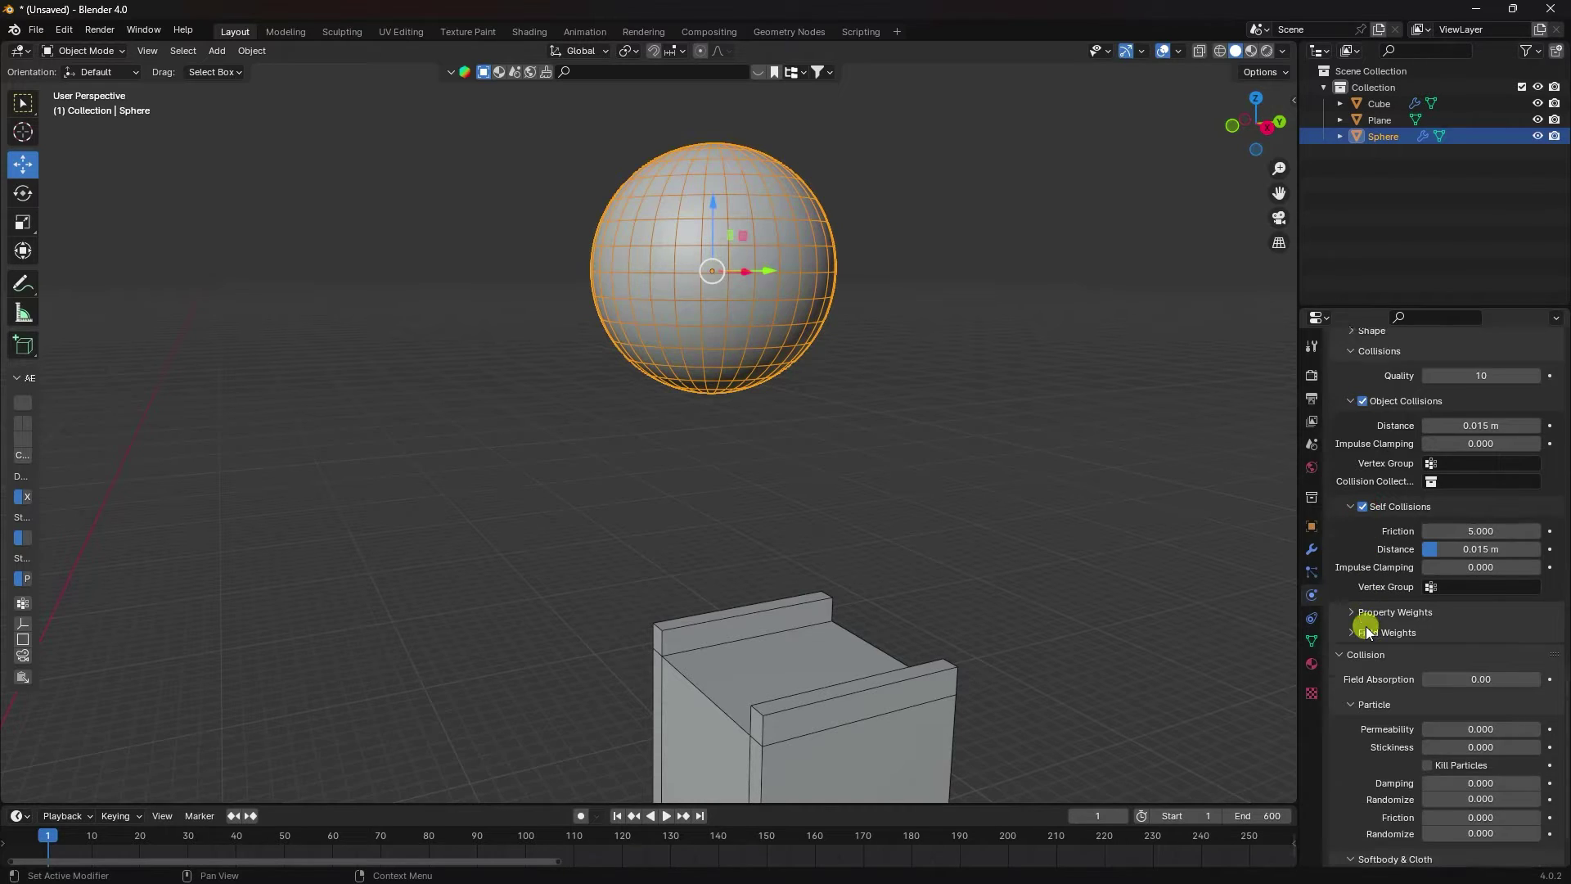
pyautogui.scroll(-2, 1363, 630)
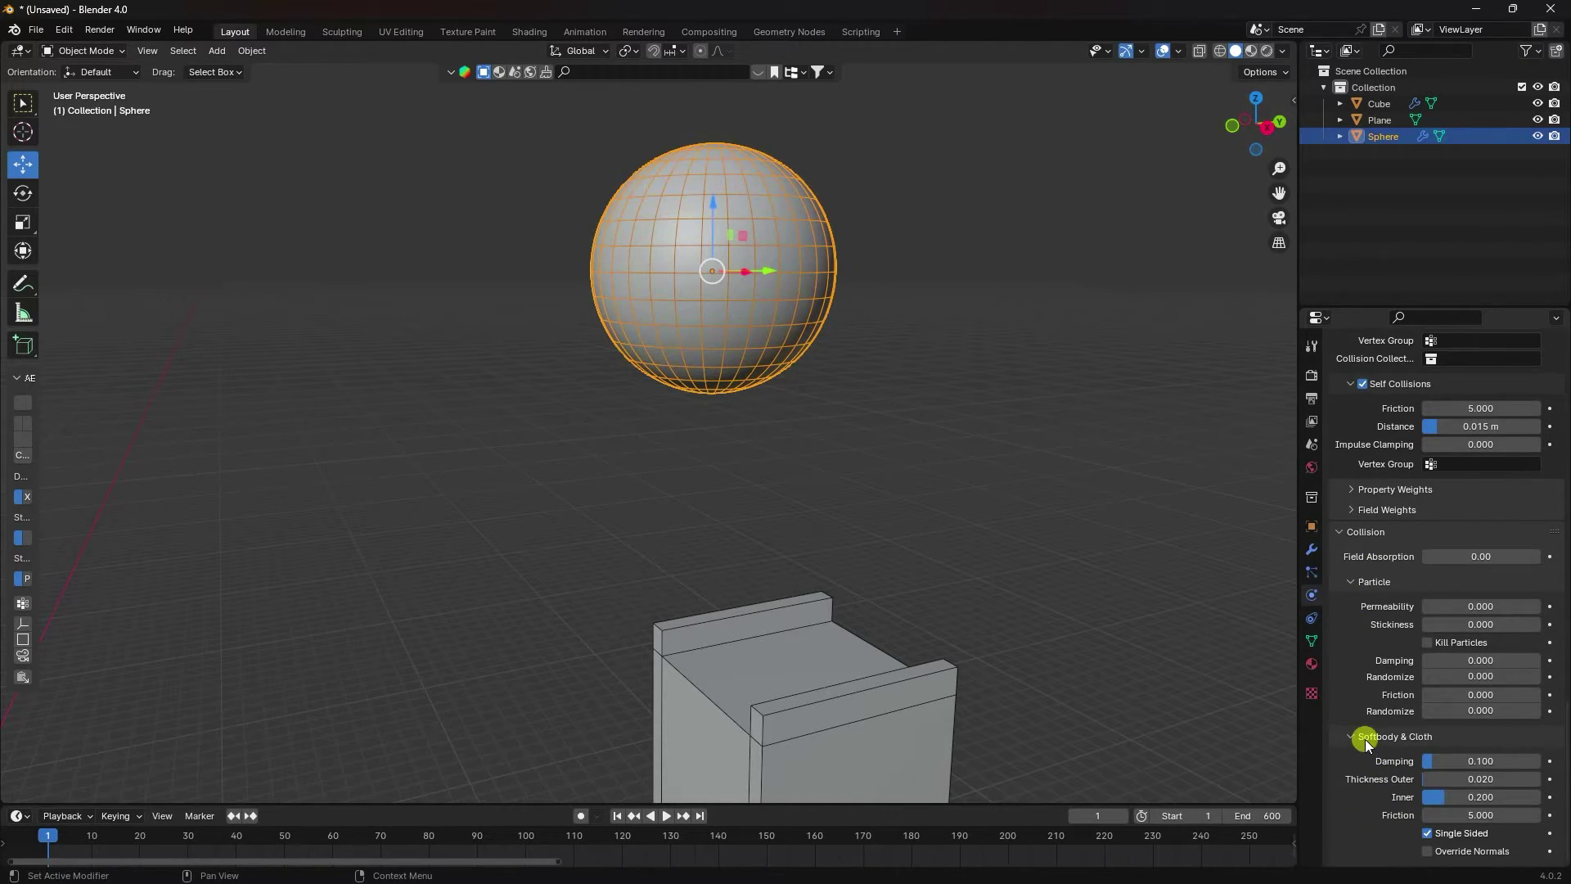
pyautogui.click(1459, 818)
pyautogui.write('2')
pyautogui.press('Return')
pyautogui.scroll(-4, 815, 327)
pyautogui.moveTo(815, 328)
pyautogui.mouseDown(button='middle')
pyautogui.moveTo(749, 533)
pyautogui.moveTo(824, 342)
pyautogui.mouseUp(button='middle')
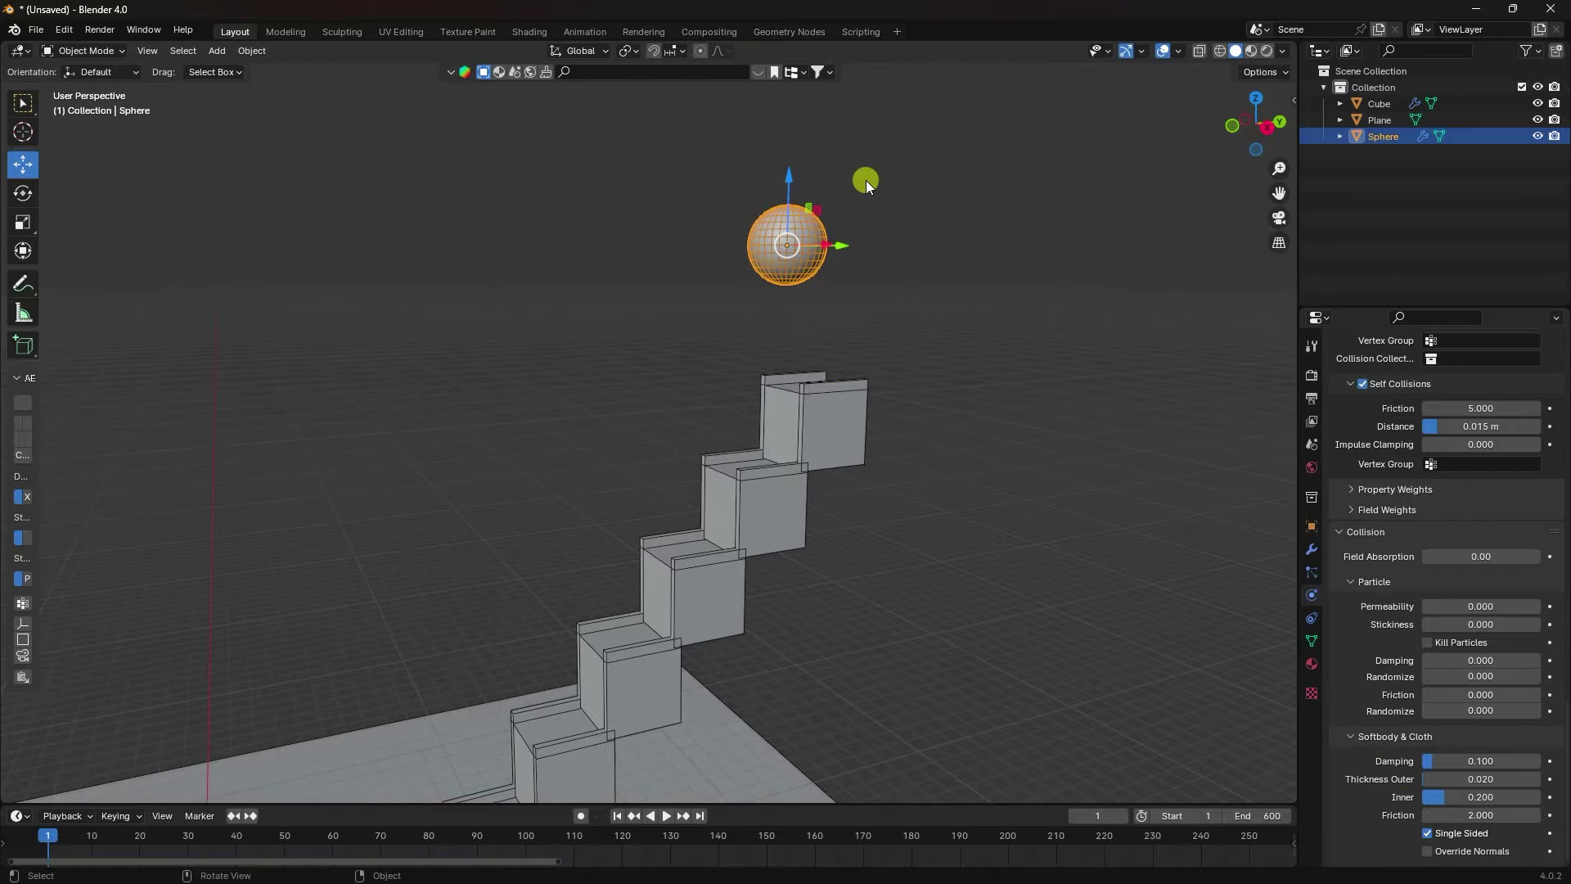
pyautogui.scroll(4, 866, 182)
pyautogui.moveTo(926, 225); pyautogui.dragTo(936, 452, button='middle')
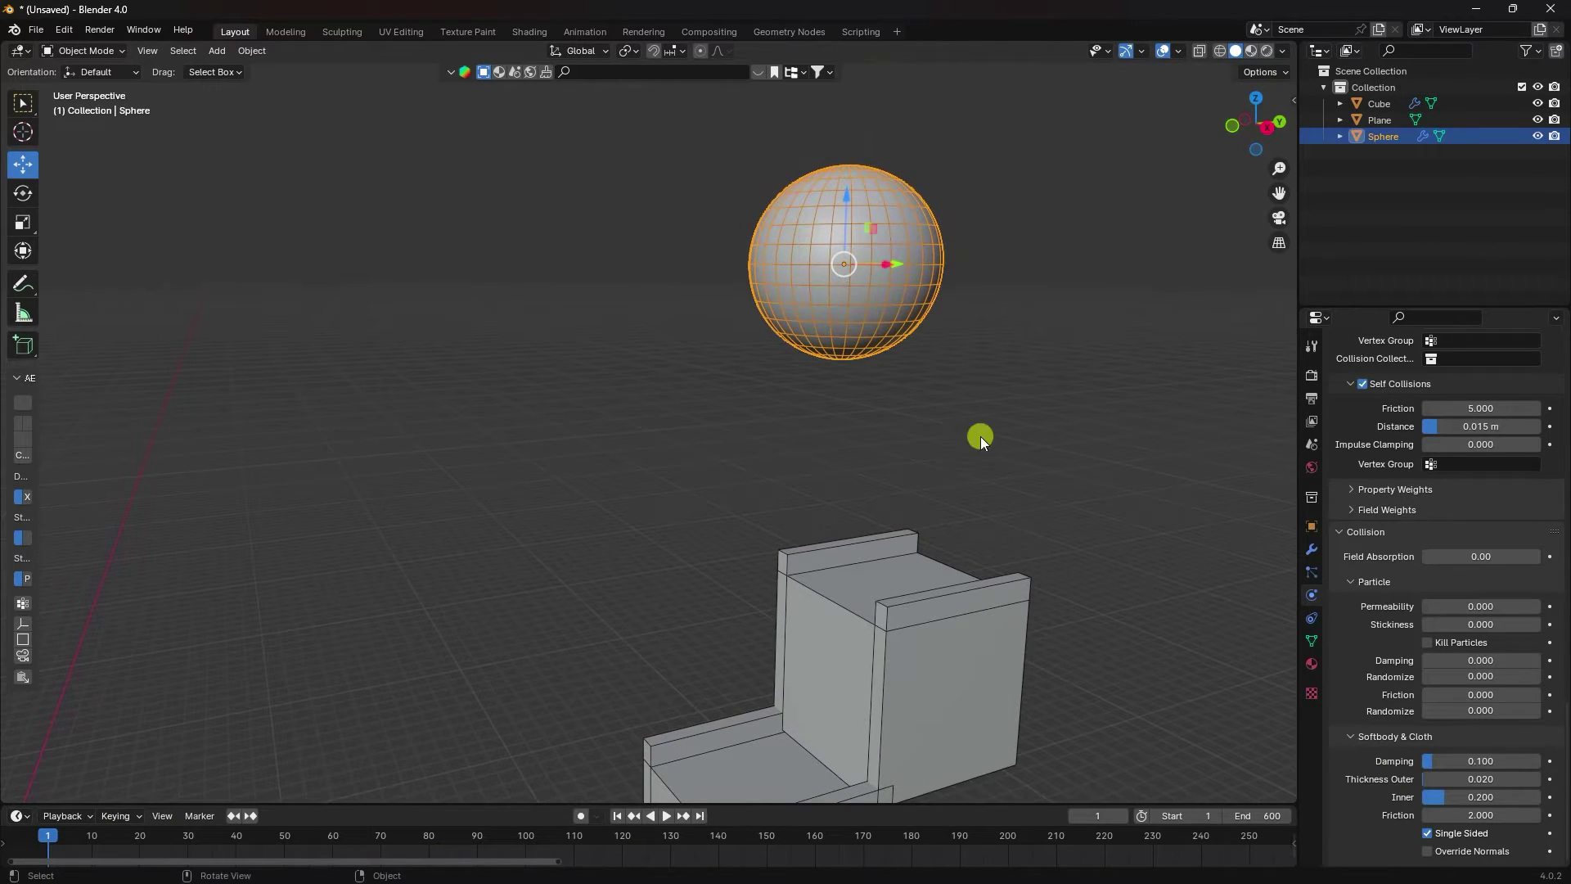
pyautogui.click(951, 597)
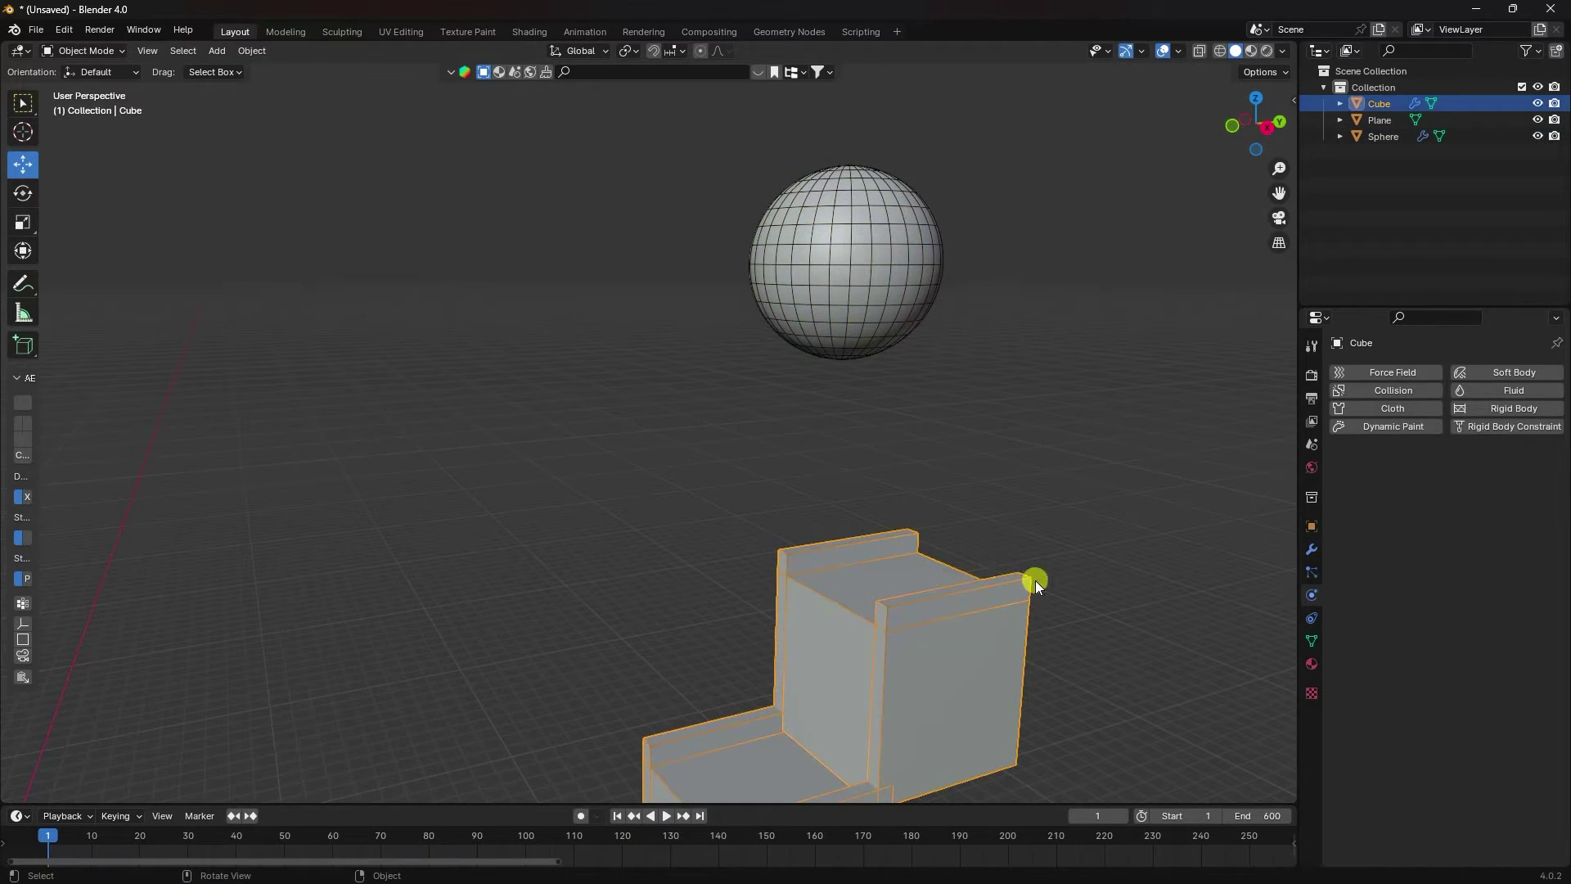
# Step: Add Collision physics to the staircase with friction 2
pyautogui.click(1384, 390)
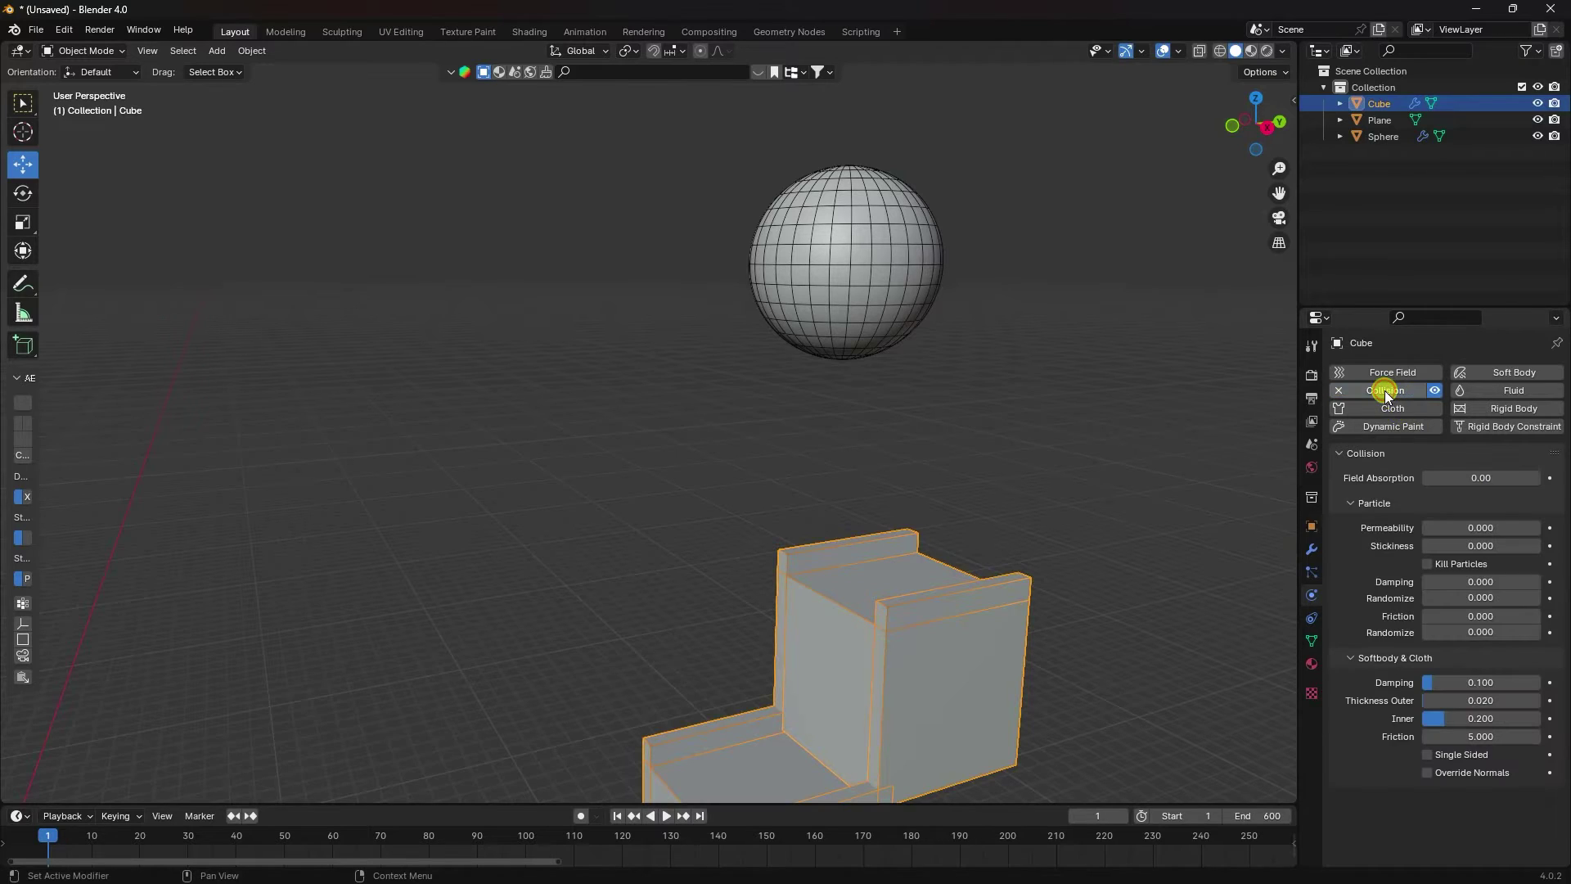
pyautogui.click(1486, 735)
pyautogui.write('2')
pyautogui.press('Return')
pyautogui.scroll(-5, 989, 401)
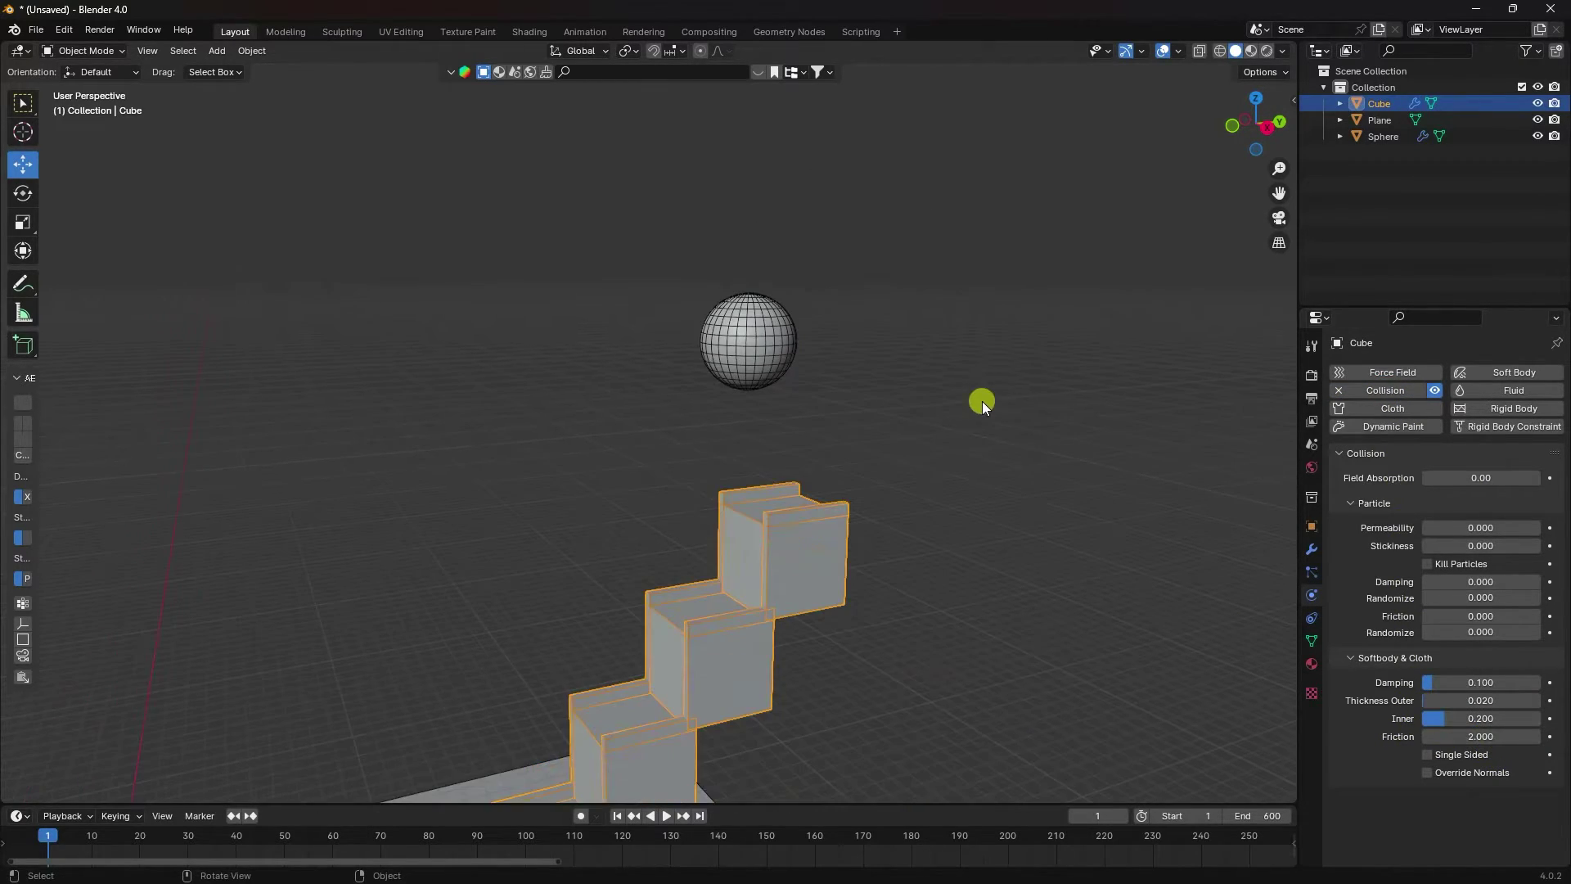
pyautogui.scroll(-5, 828, 353)
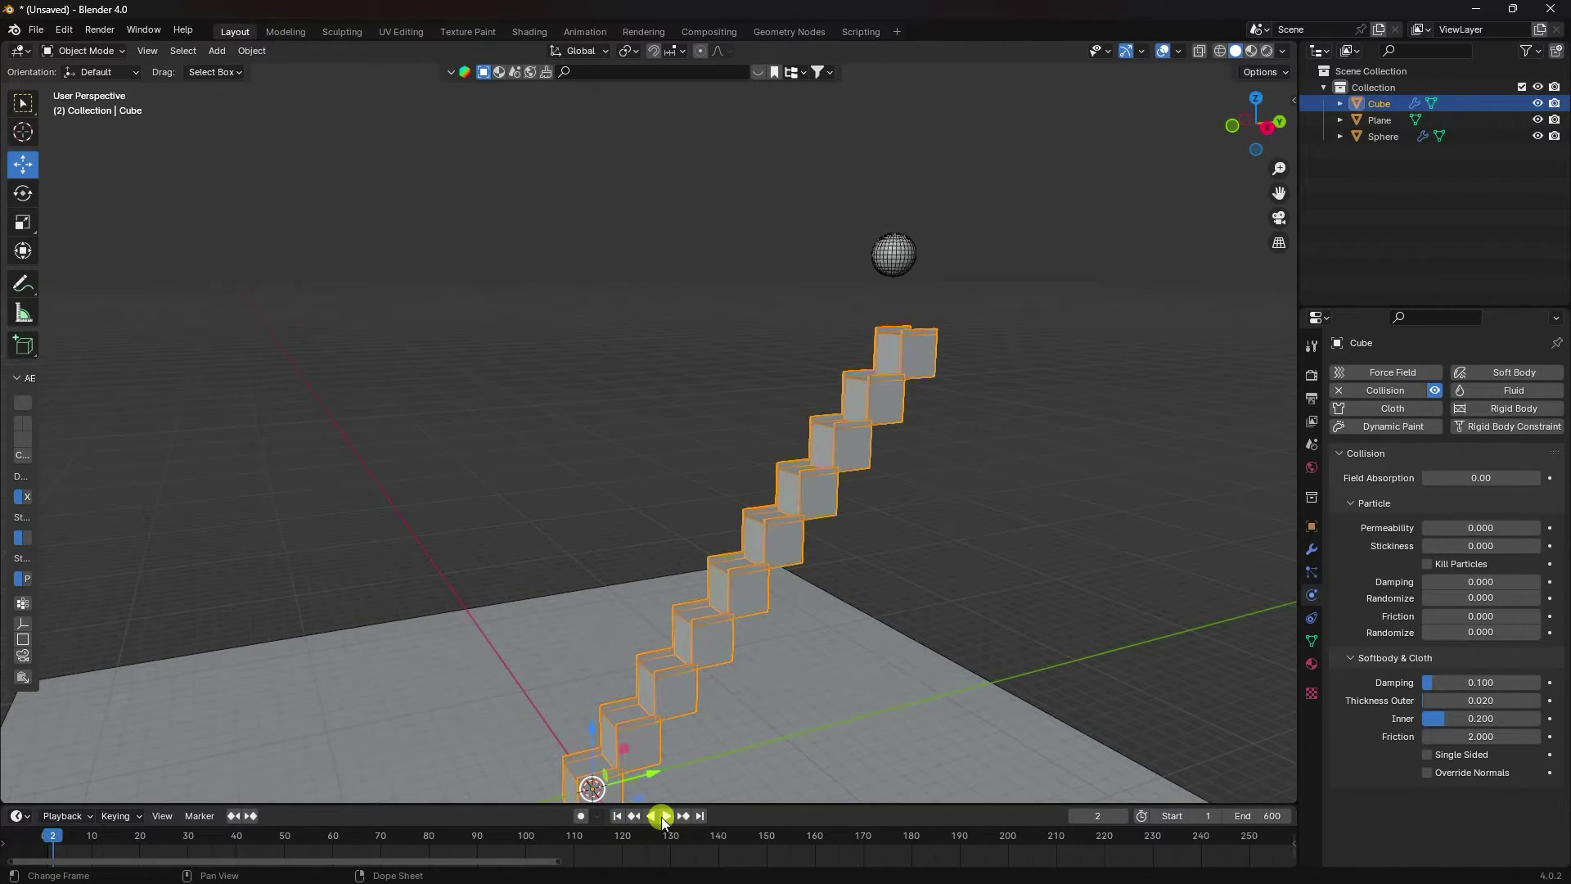
# Step: Move the sphere's Subdivision modifier below Cloth and Collision in its stack
pyautogui.click(1308, 548)
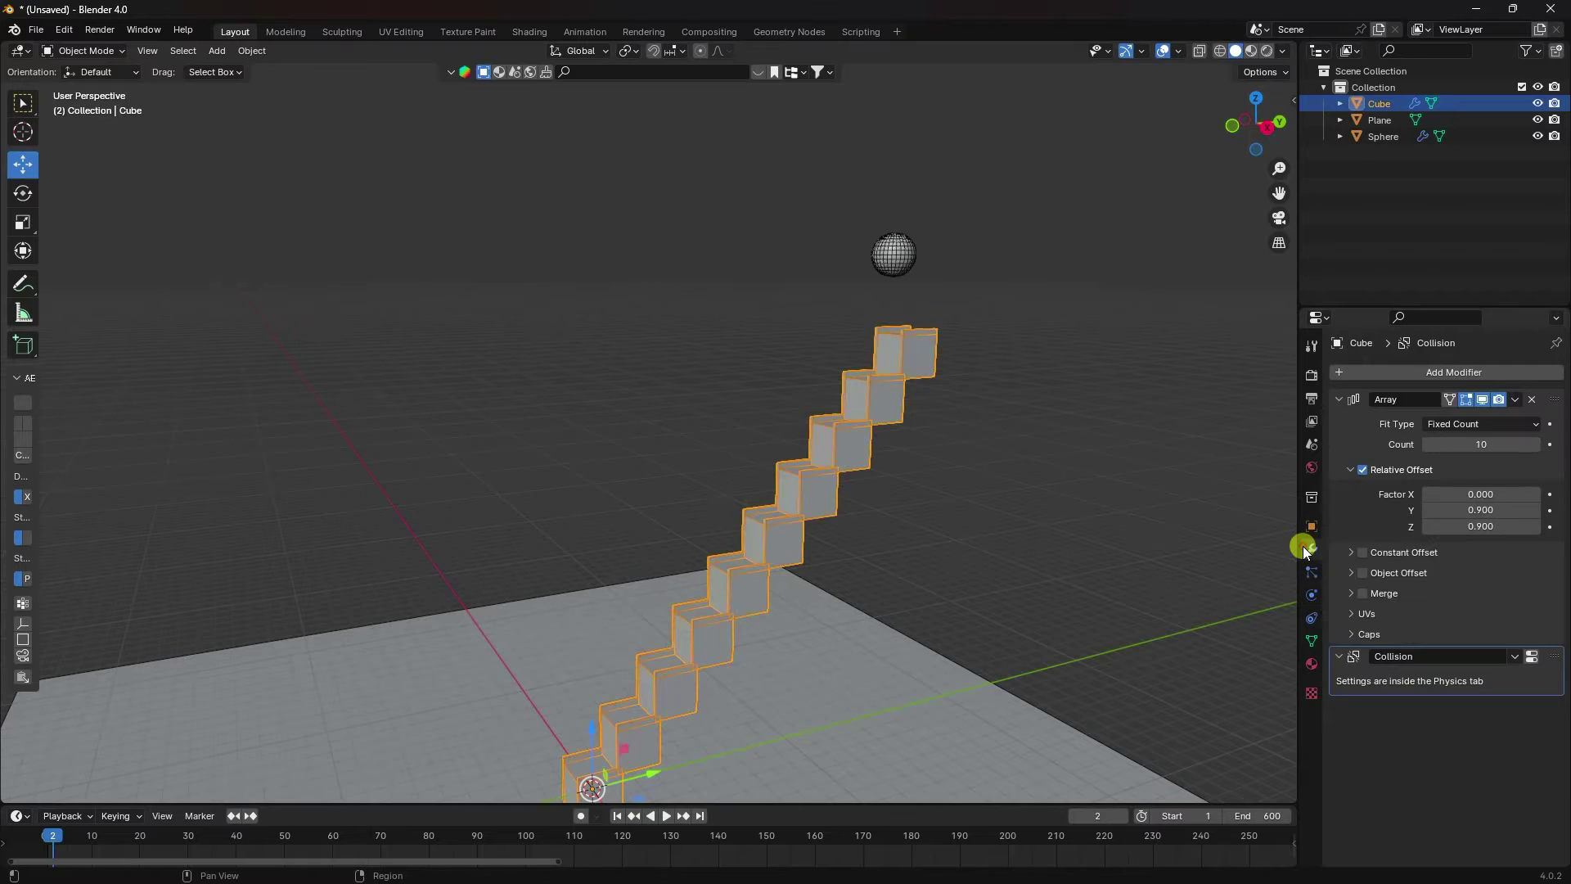
pyautogui.click(895, 254)
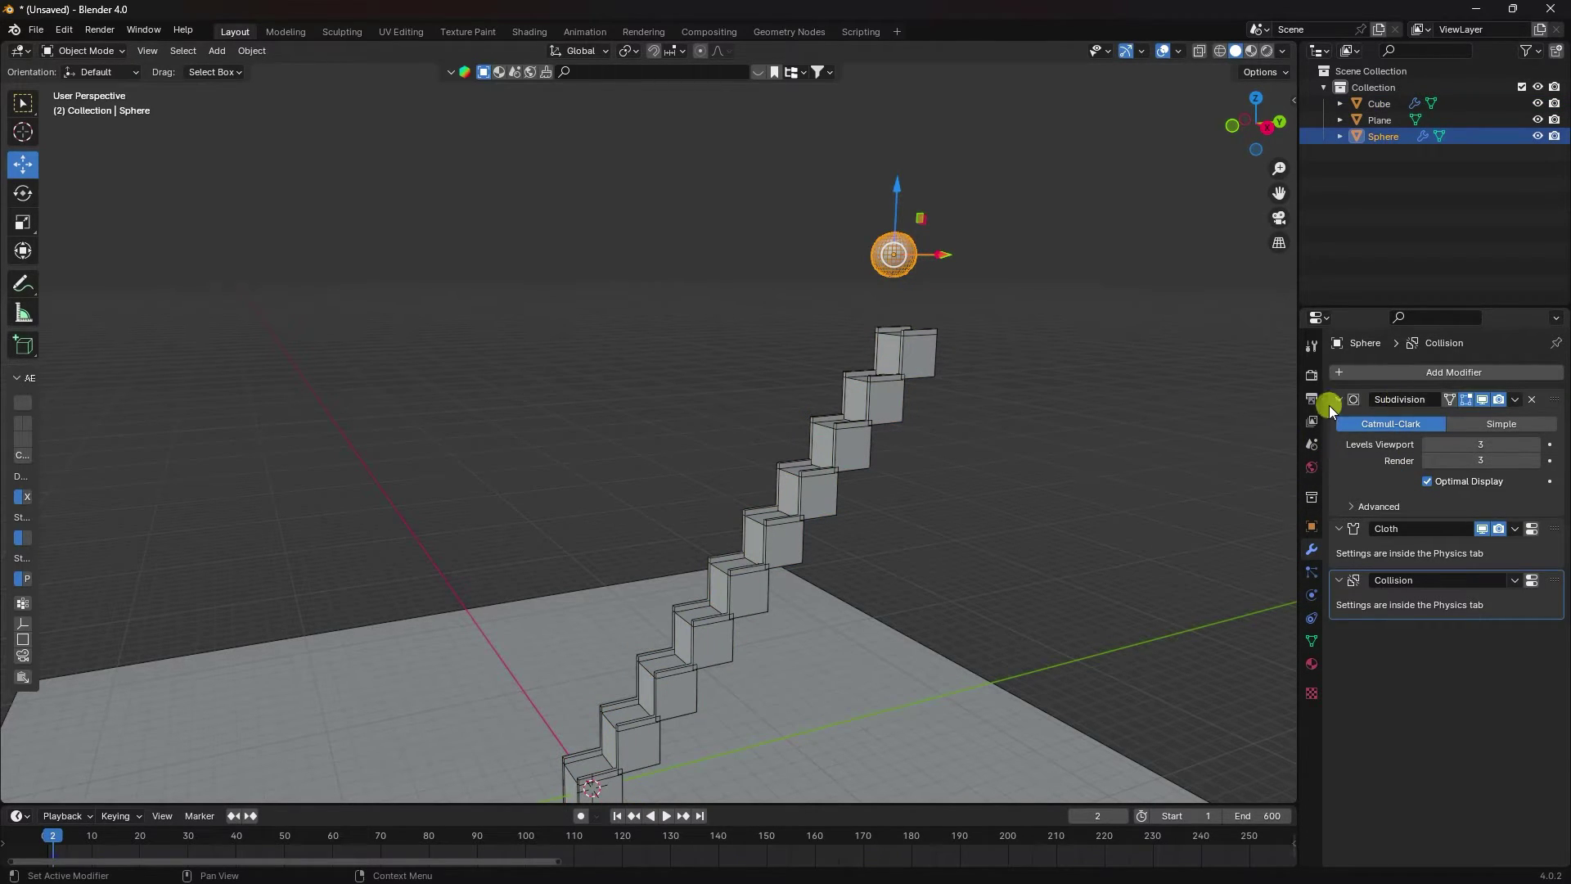
pyautogui.moveTo(1558, 407); pyautogui.dragTo(1551, 606)
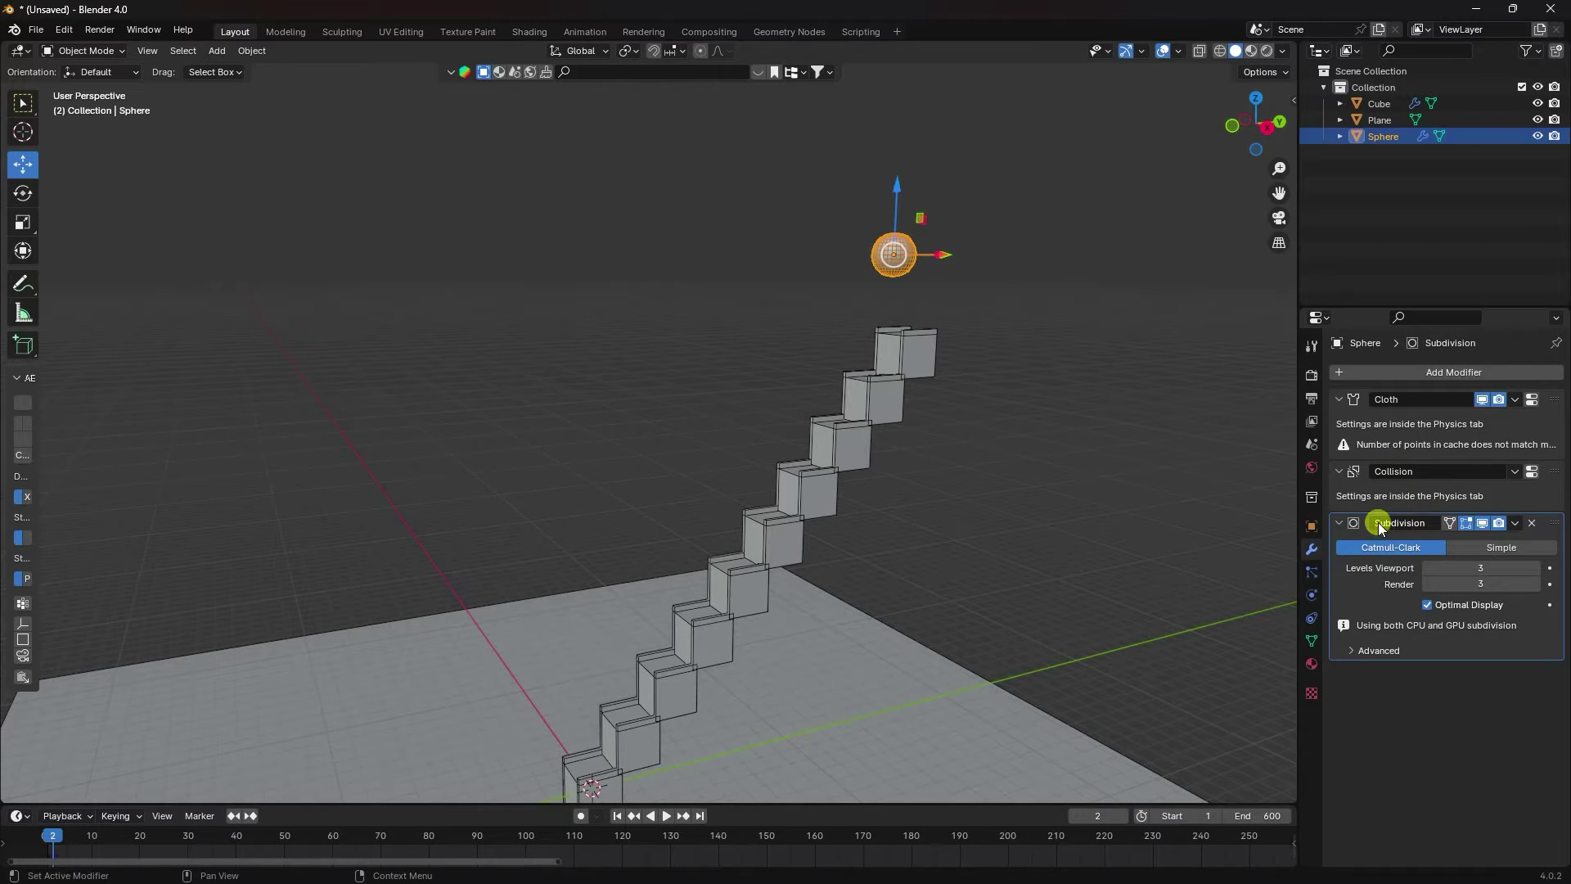
pyautogui.scroll(3, 990, 287)
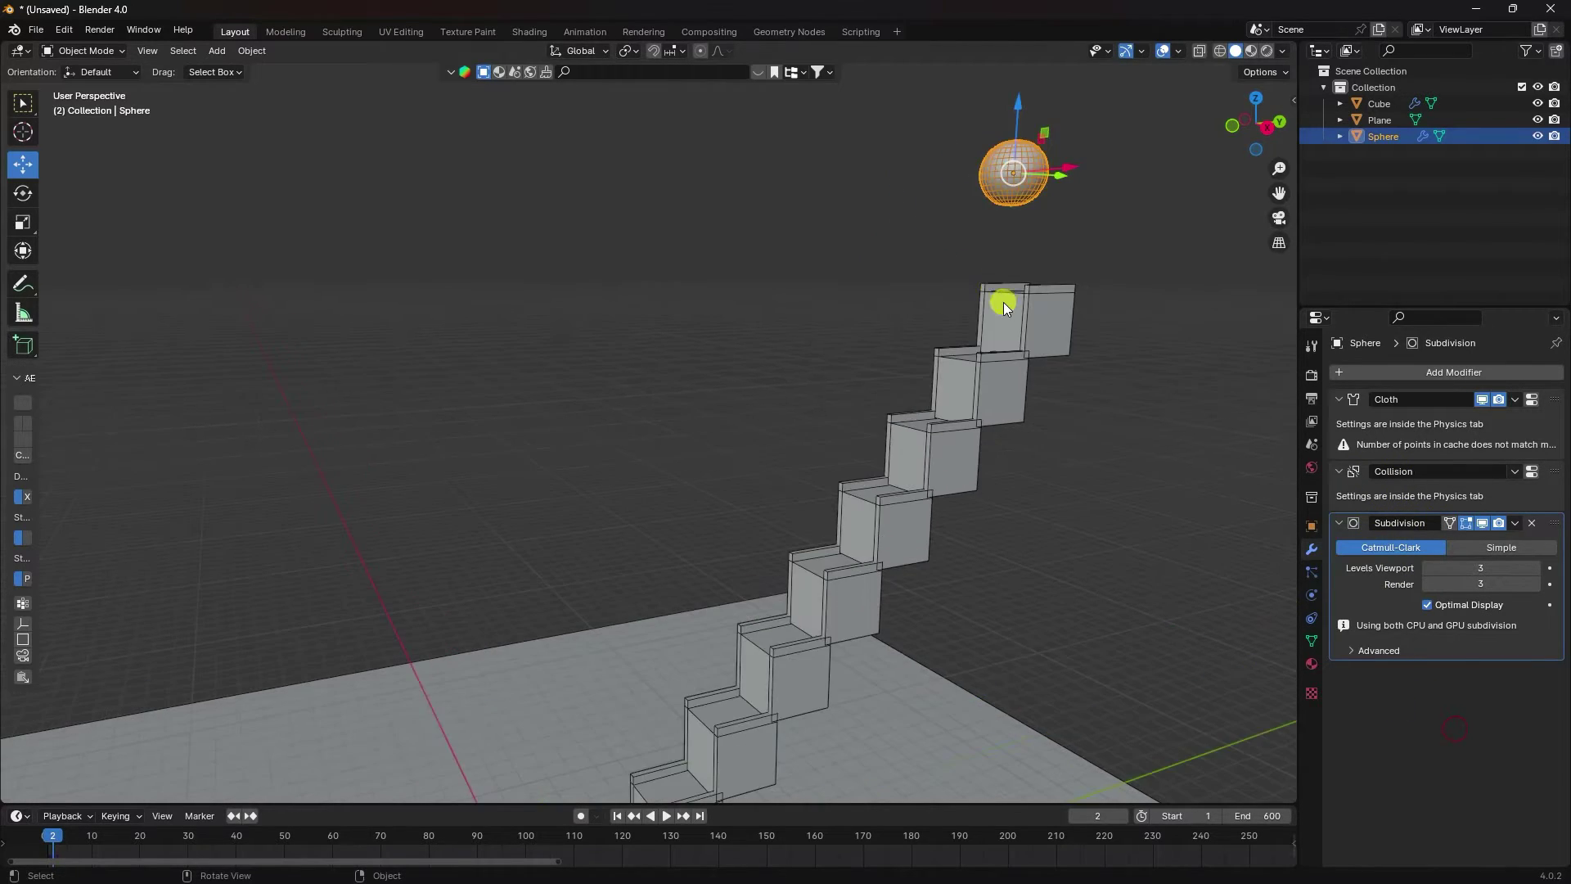
# Step: Play the simulation from frame 1 and orbit to watch the sphere roll down the stairs
pyautogui.click(617, 816)
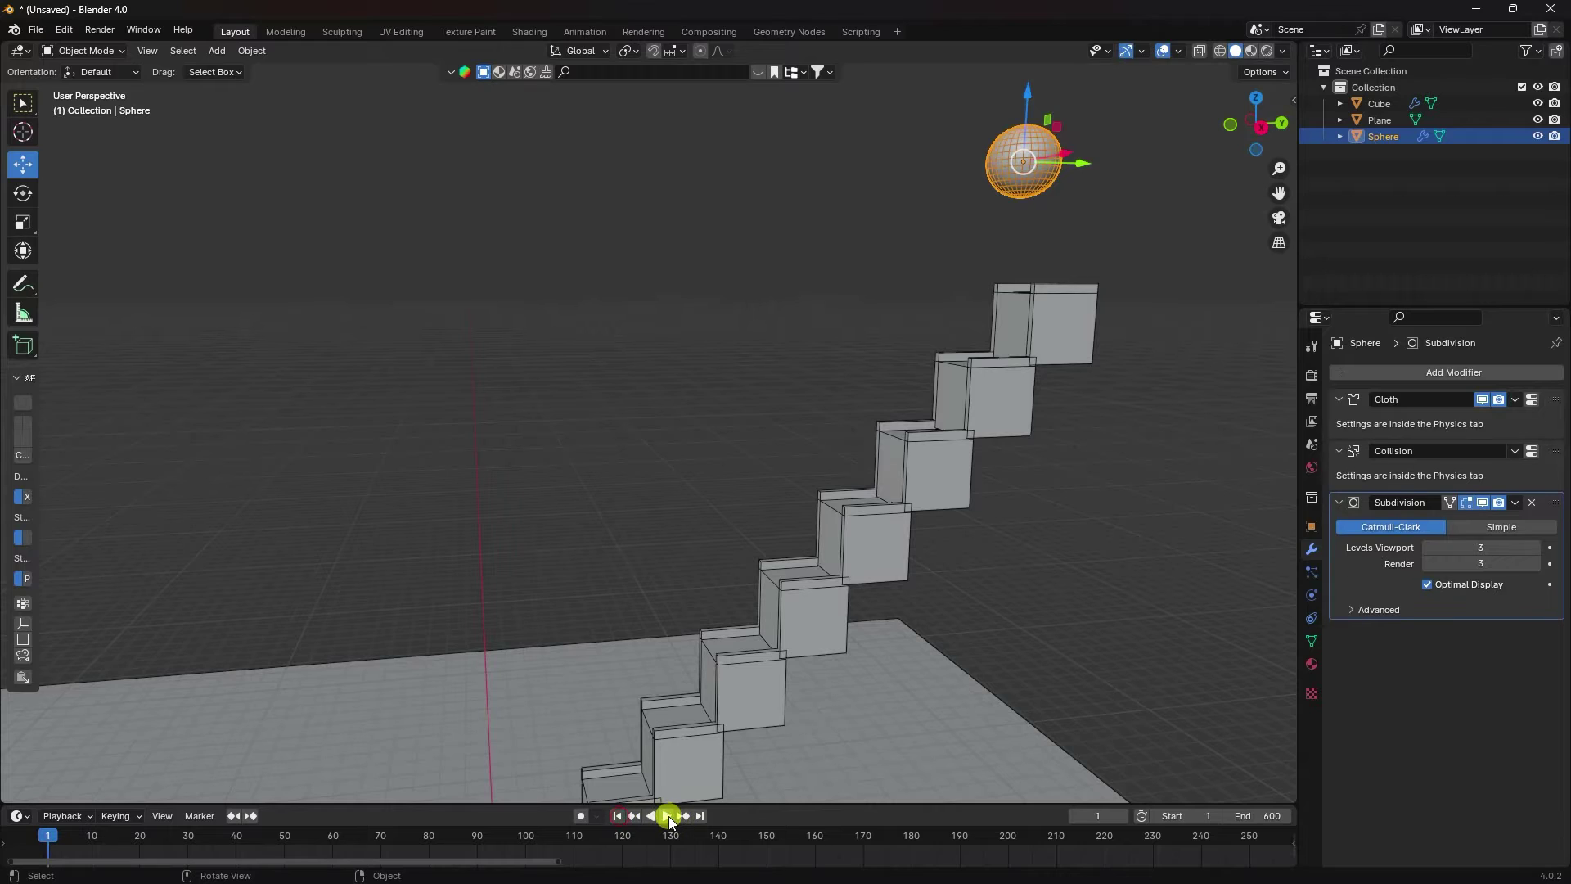
pyautogui.click(666, 816)
pyautogui.click(1096, 556)
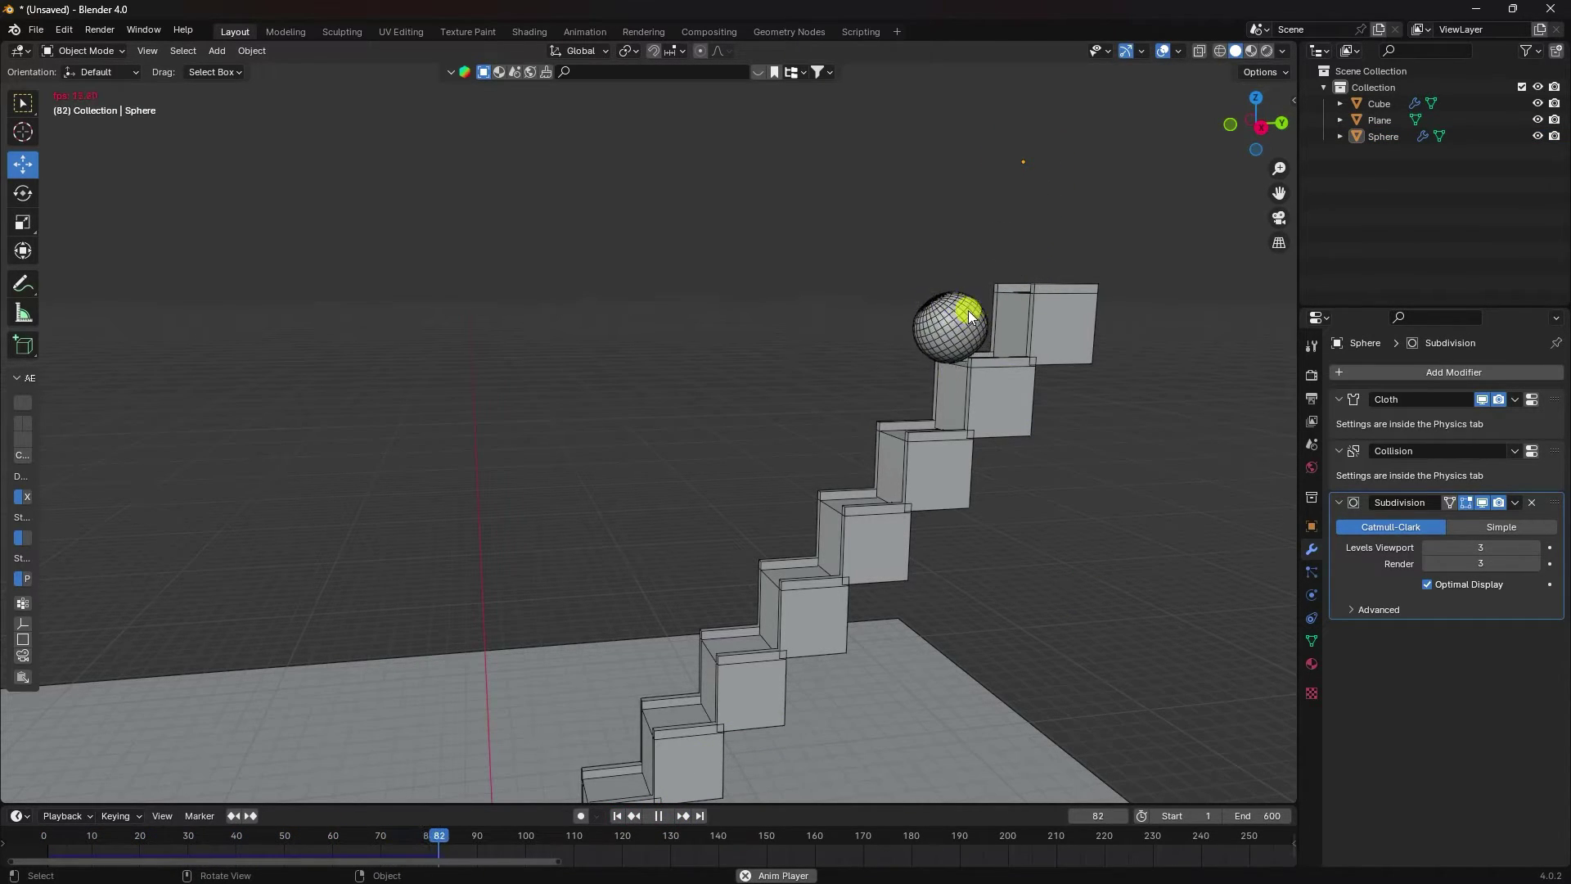
pyautogui.moveTo(910, 464); pyautogui.dragTo(949, 322, button='middle')
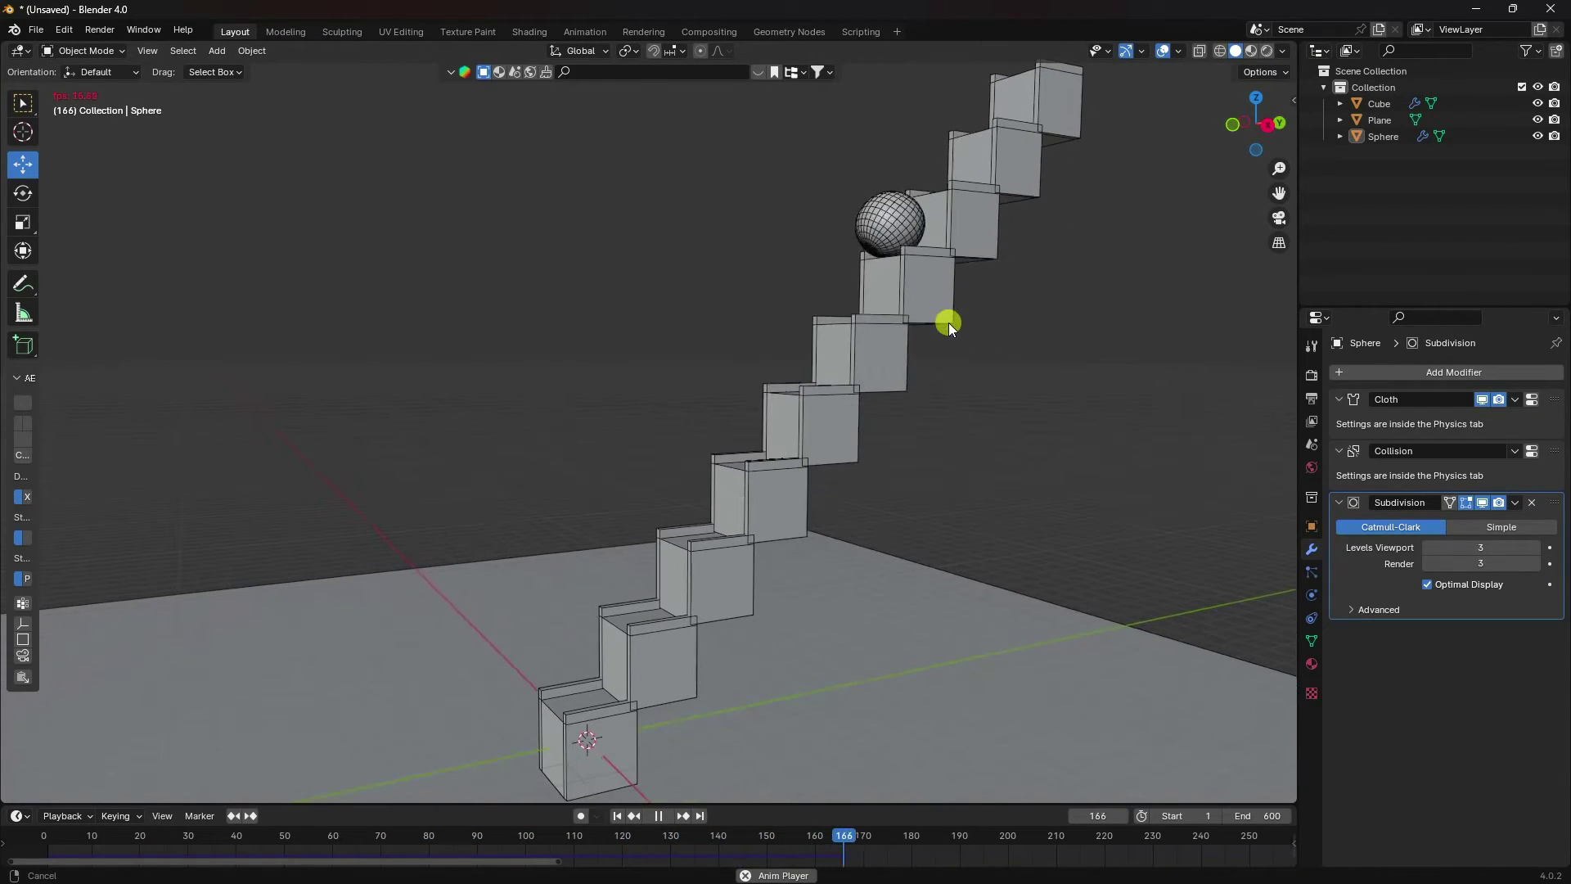
pyautogui.scroll(2, 774, 262)
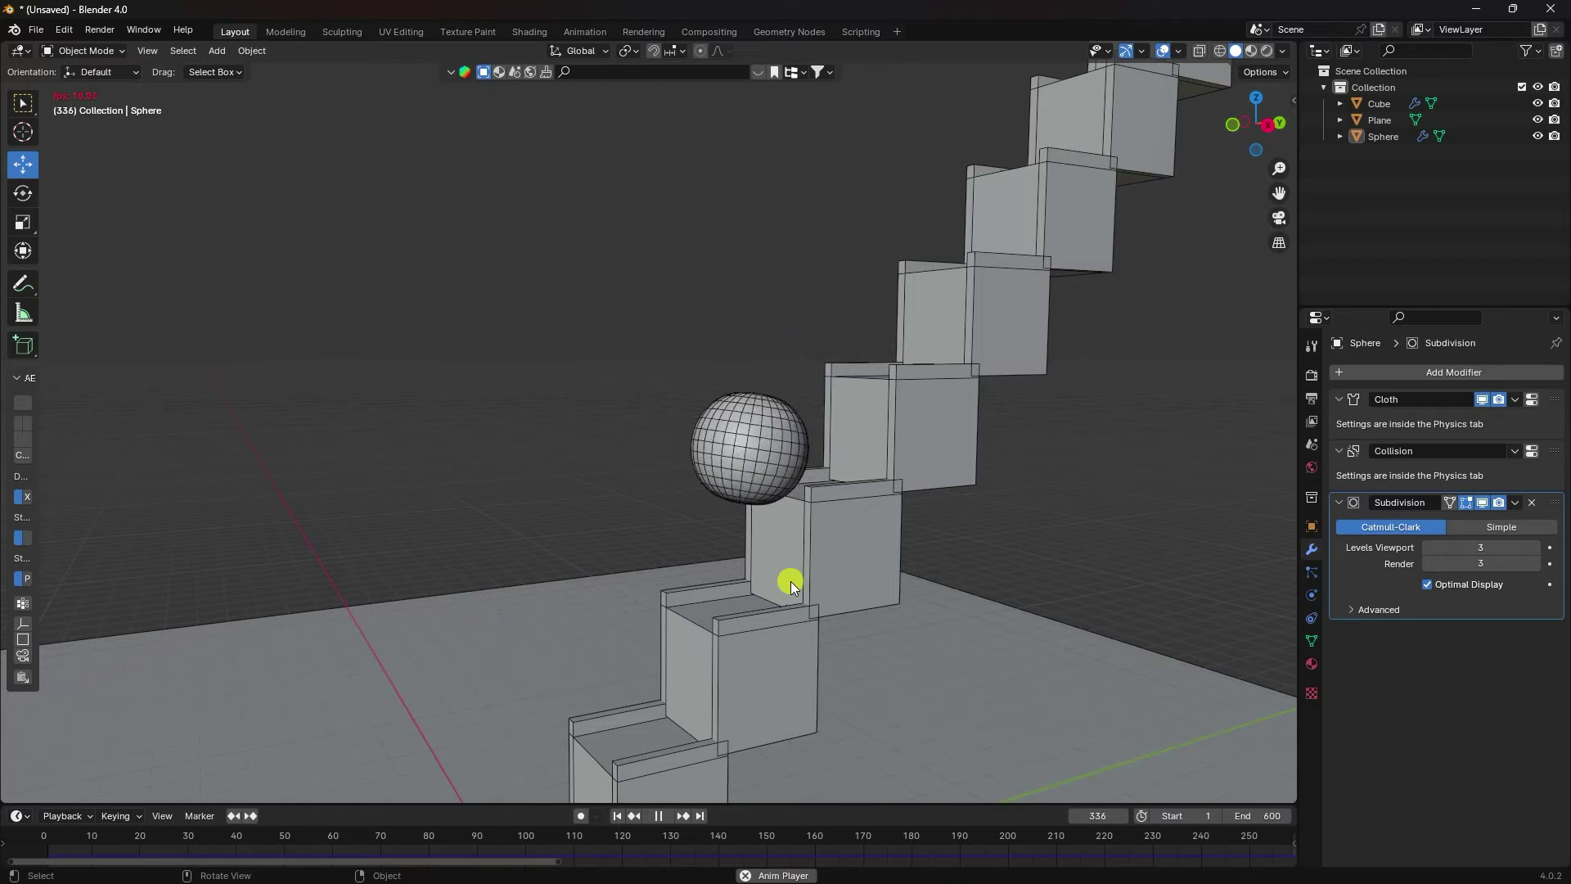
# Step: Pause playback, rewind to frame 1, and add Collision physics to the ground plane
pyautogui.click(656, 813)
pyautogui.scroll(-5, 640, 560)
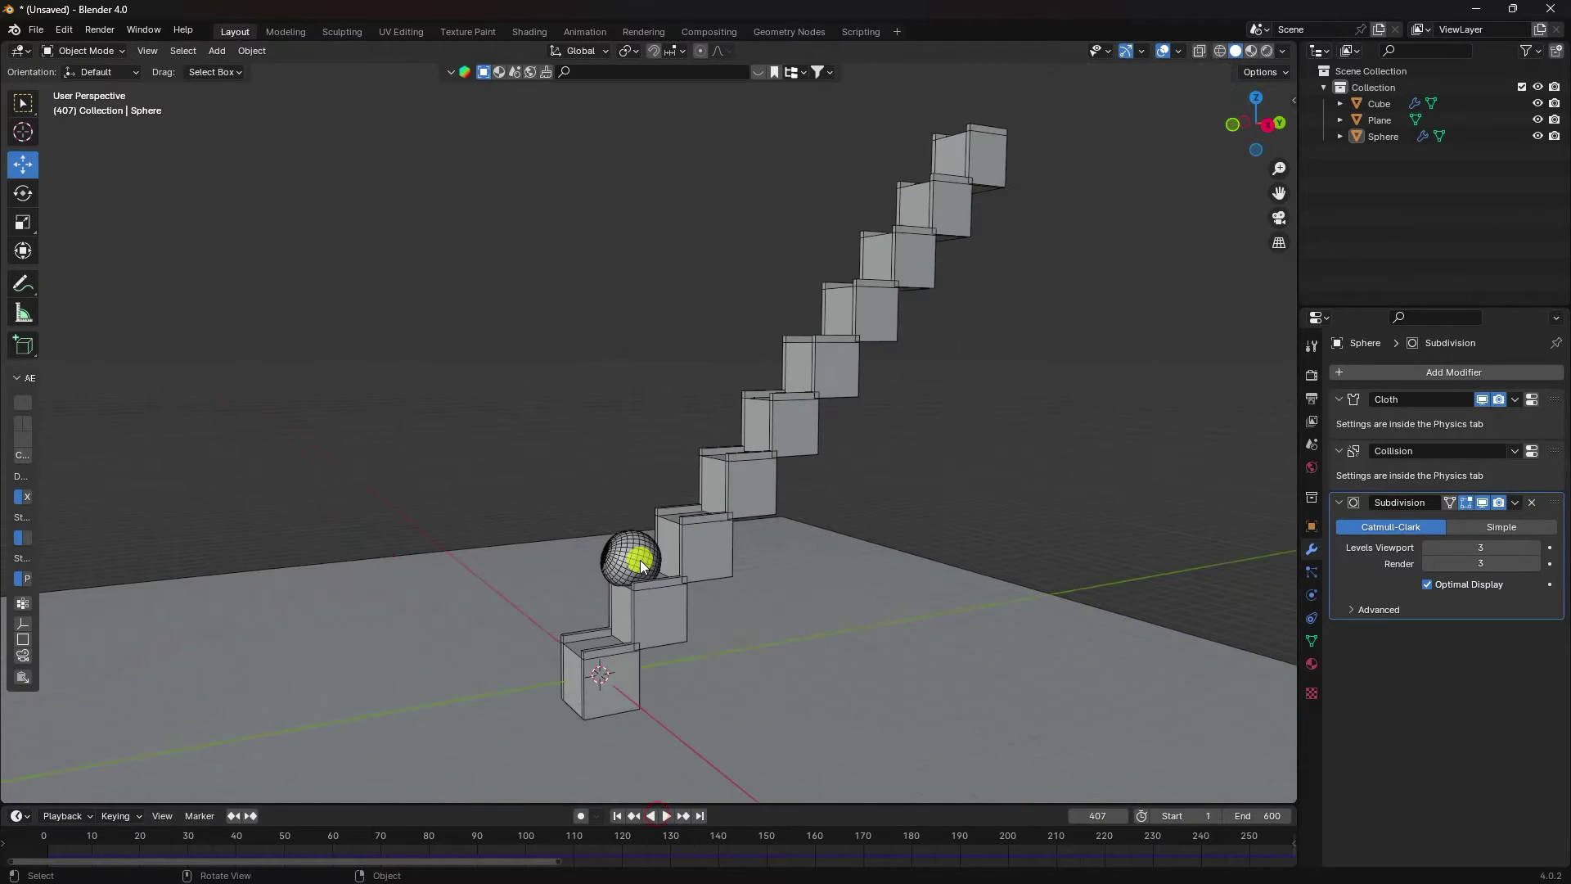
pyautogui.click(618, 816)
pyautogui.click(885, 627)
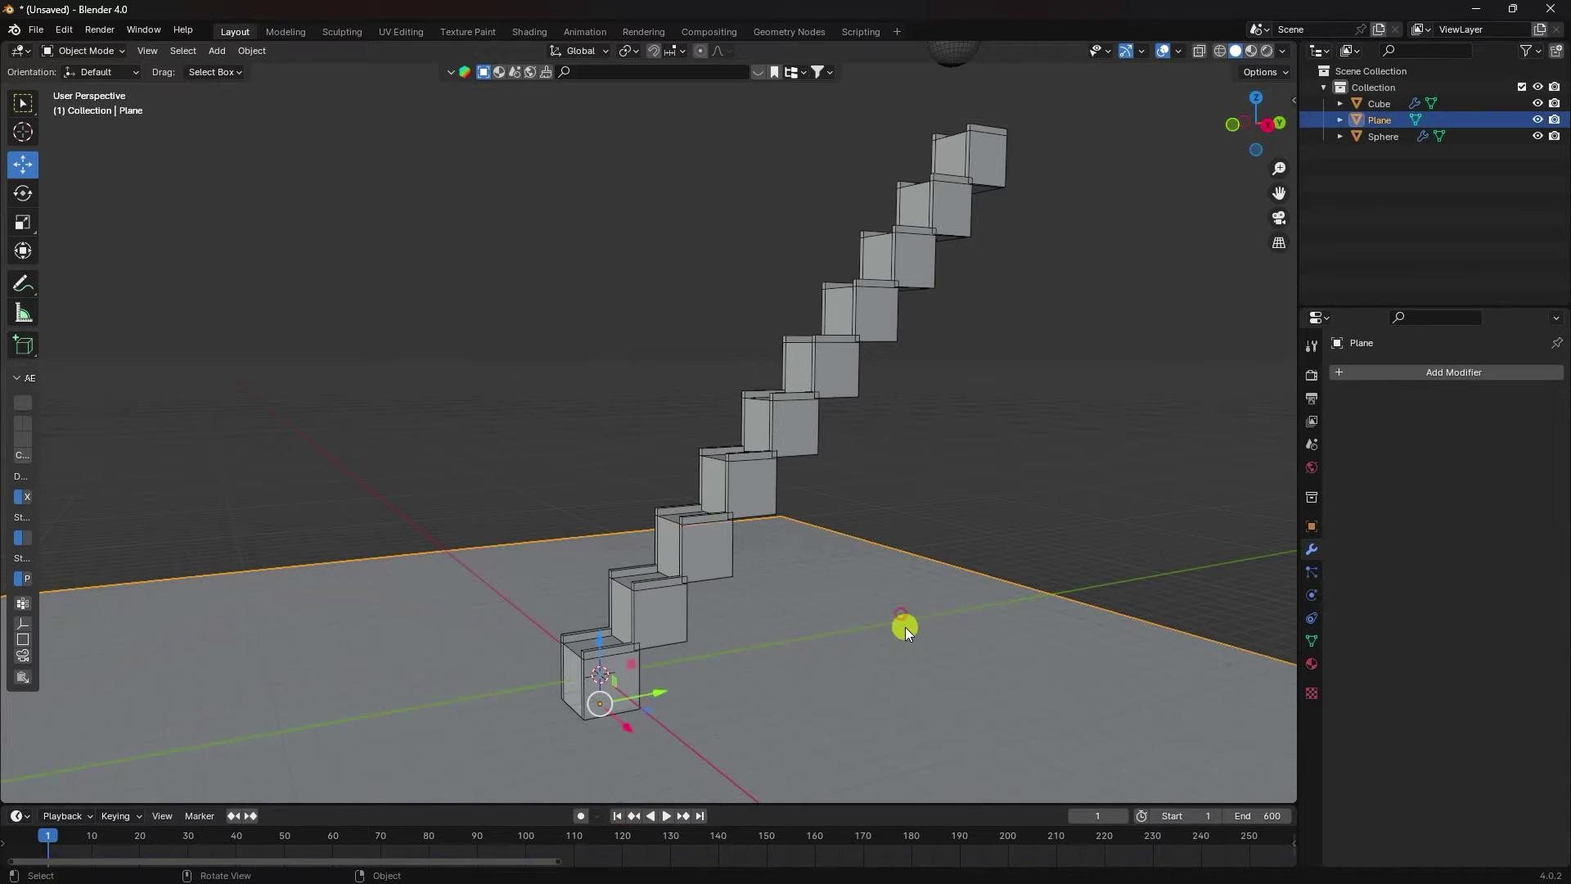
pyautogui.click(1312, 572)
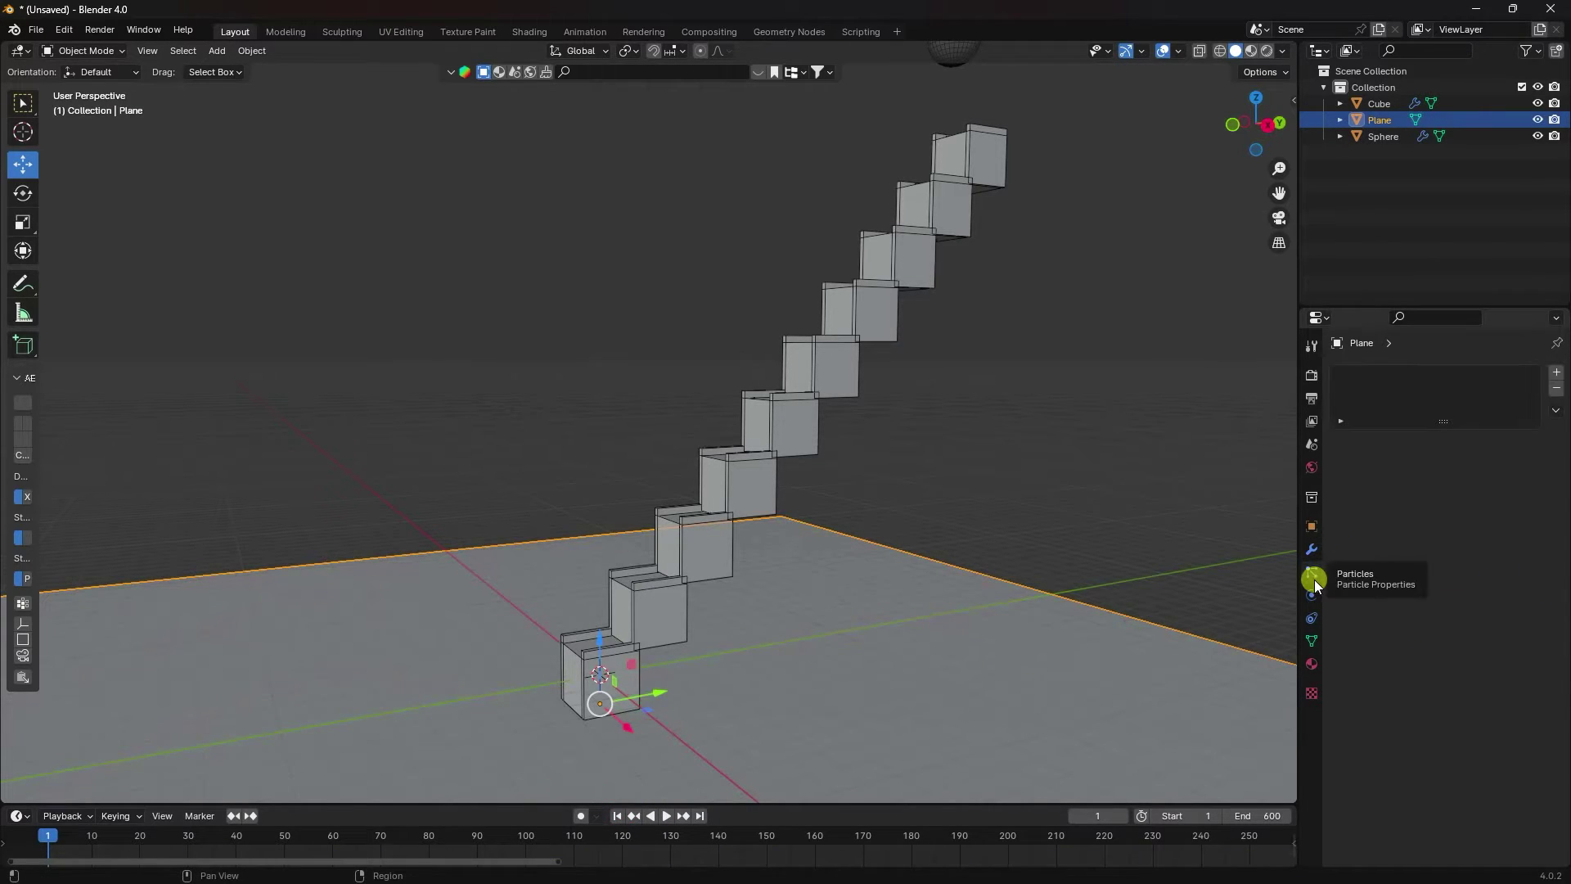
pyautogui.click(1313, 597)
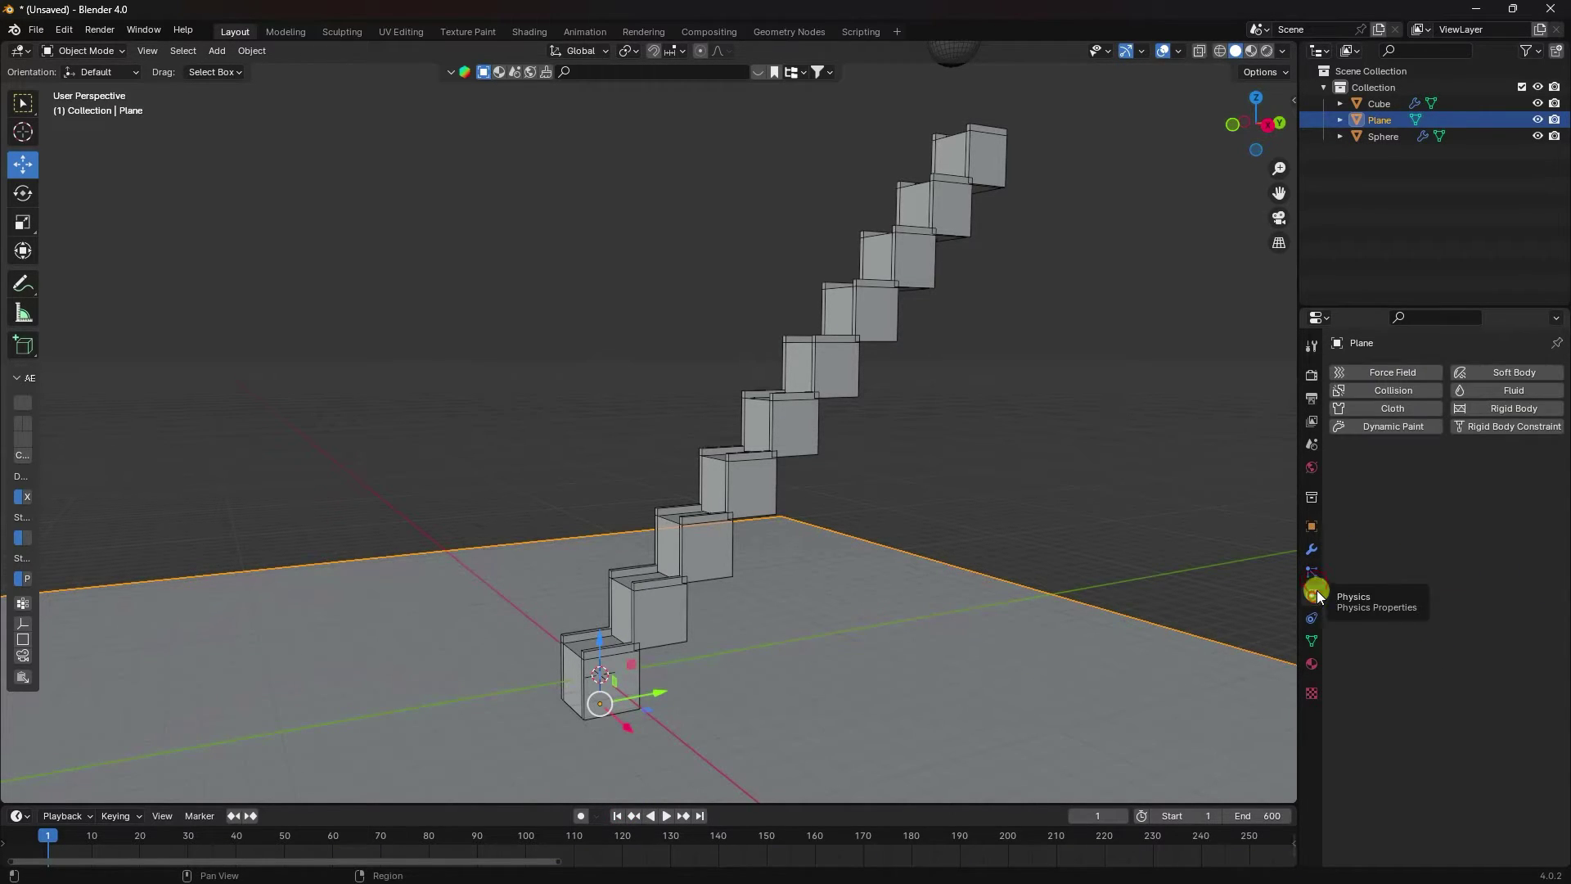
pyautogui.click(1366, 392)
# Step: Select the sphere and orbit around it and the stairs
pyautogui.moveTo(1063, 356); pyautogui.dragTo(882, 390, button='middle')
pyautogui.click(863, 347)
pyautogui.scroll(4, 917, 344)
pyautogui.moveTo(946, 335); pyautogui.dragTo(799, 462, button='middle')
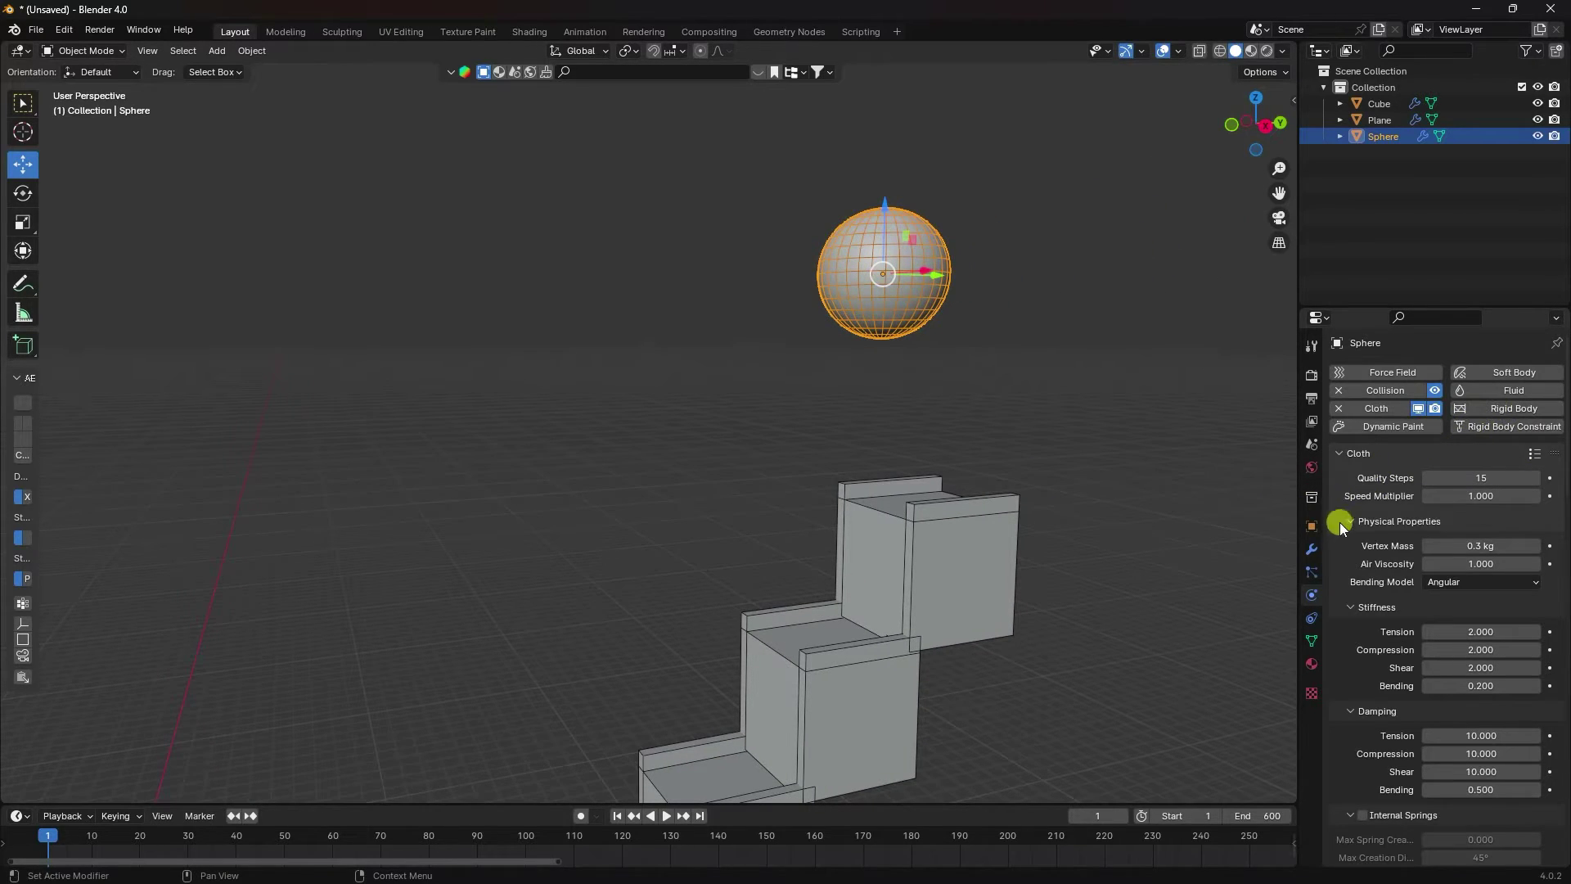
# Step: Add a Hair particle system to the sphere with Advanced on, 1 m length and more segments
pyautogui.click(1311, 574)
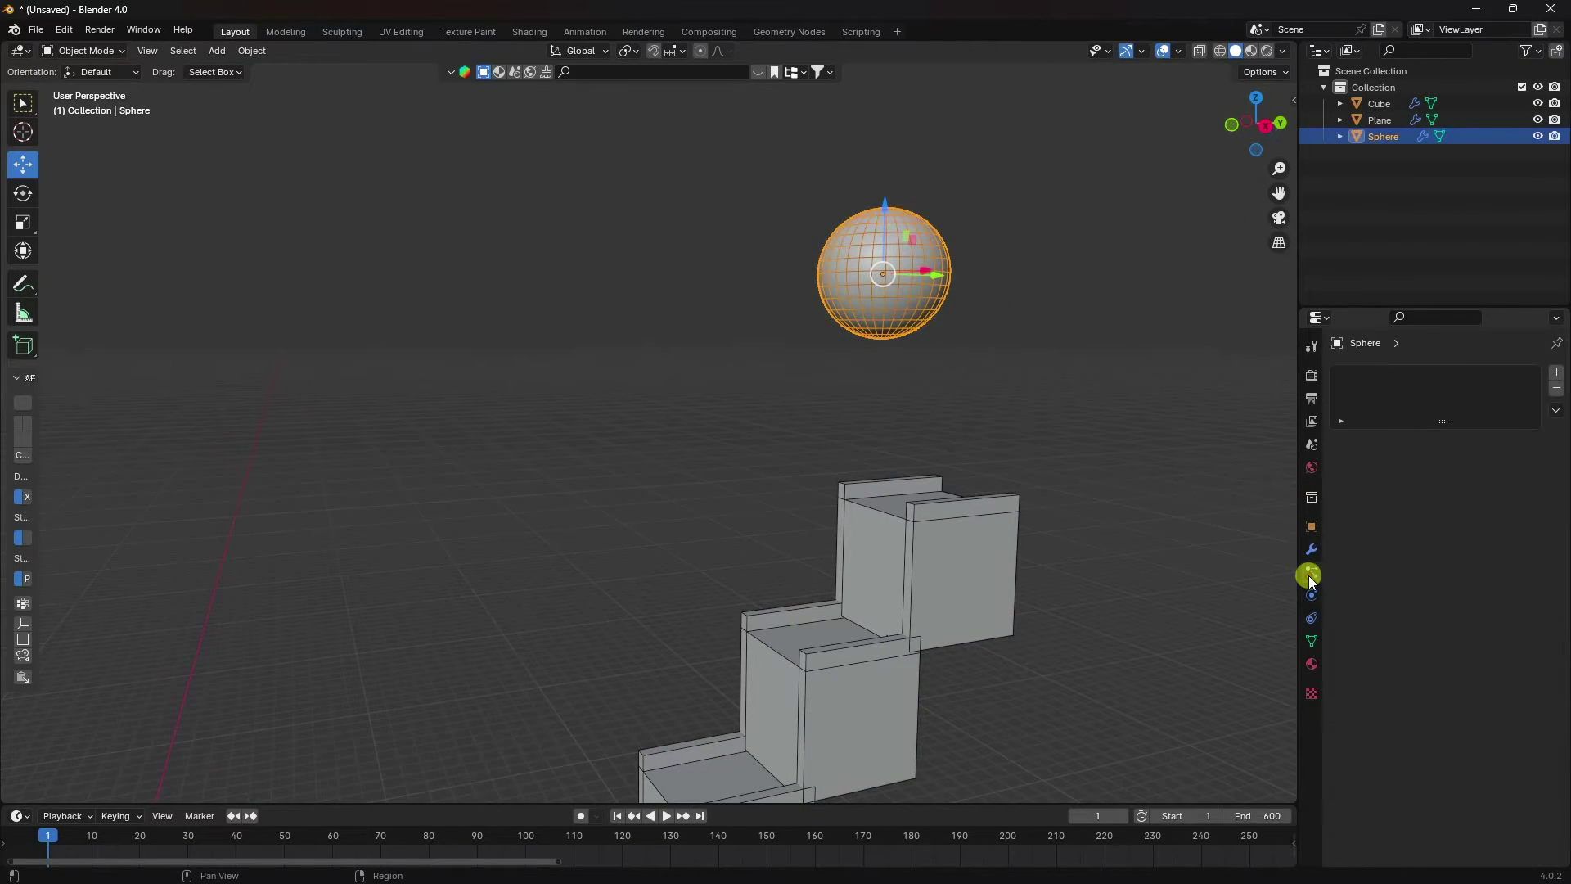
pyautogui.click(1556, 372)
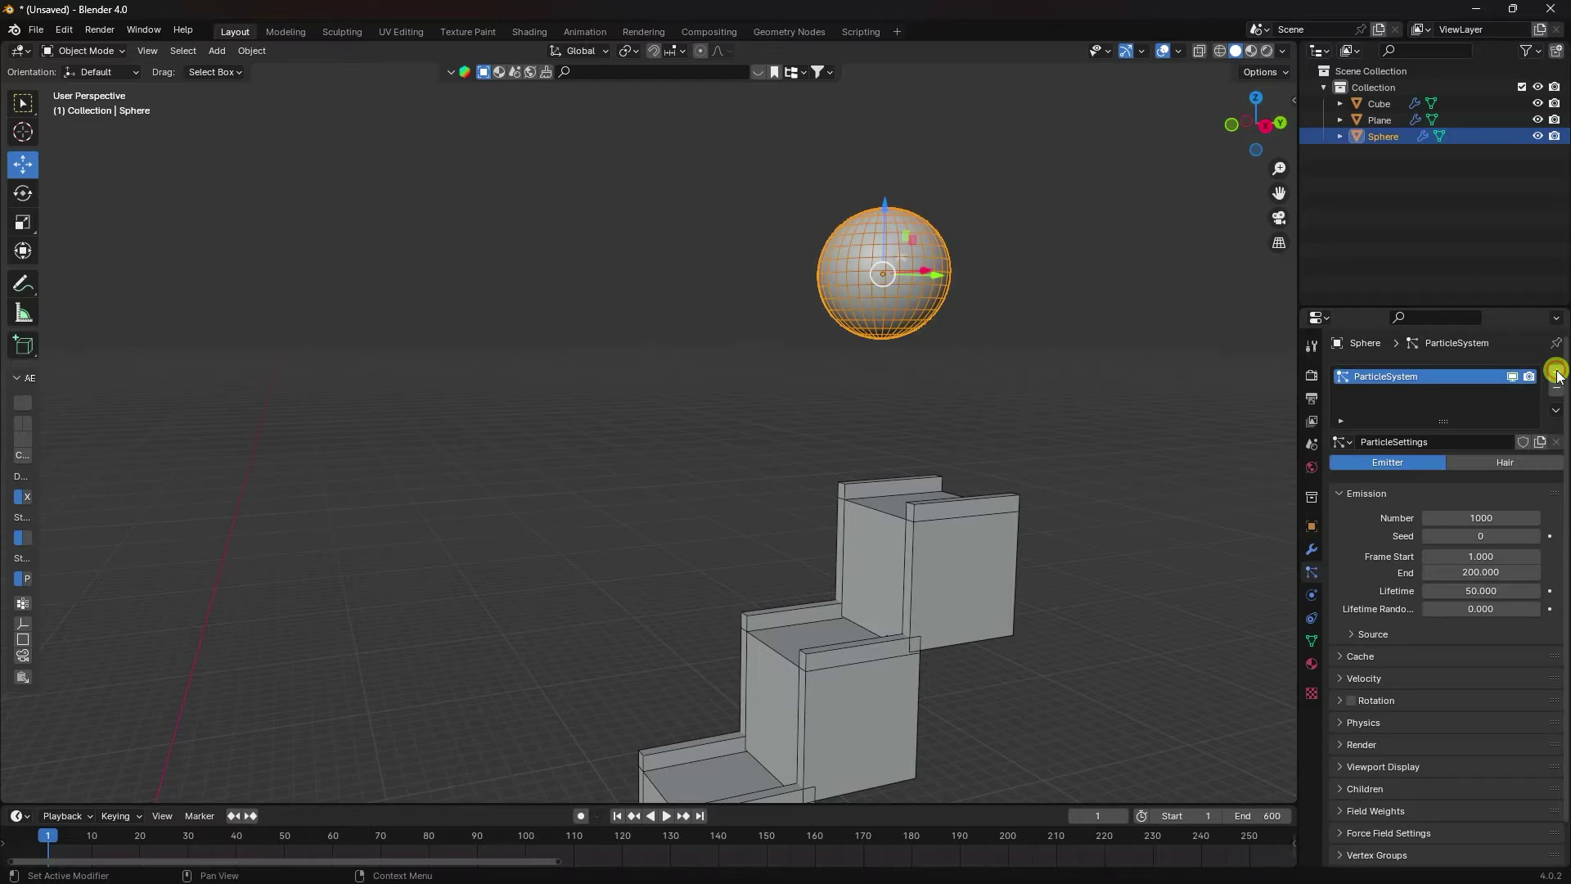
pyautogui.click(1504, 460)
pyautogui.click(1483, 484)
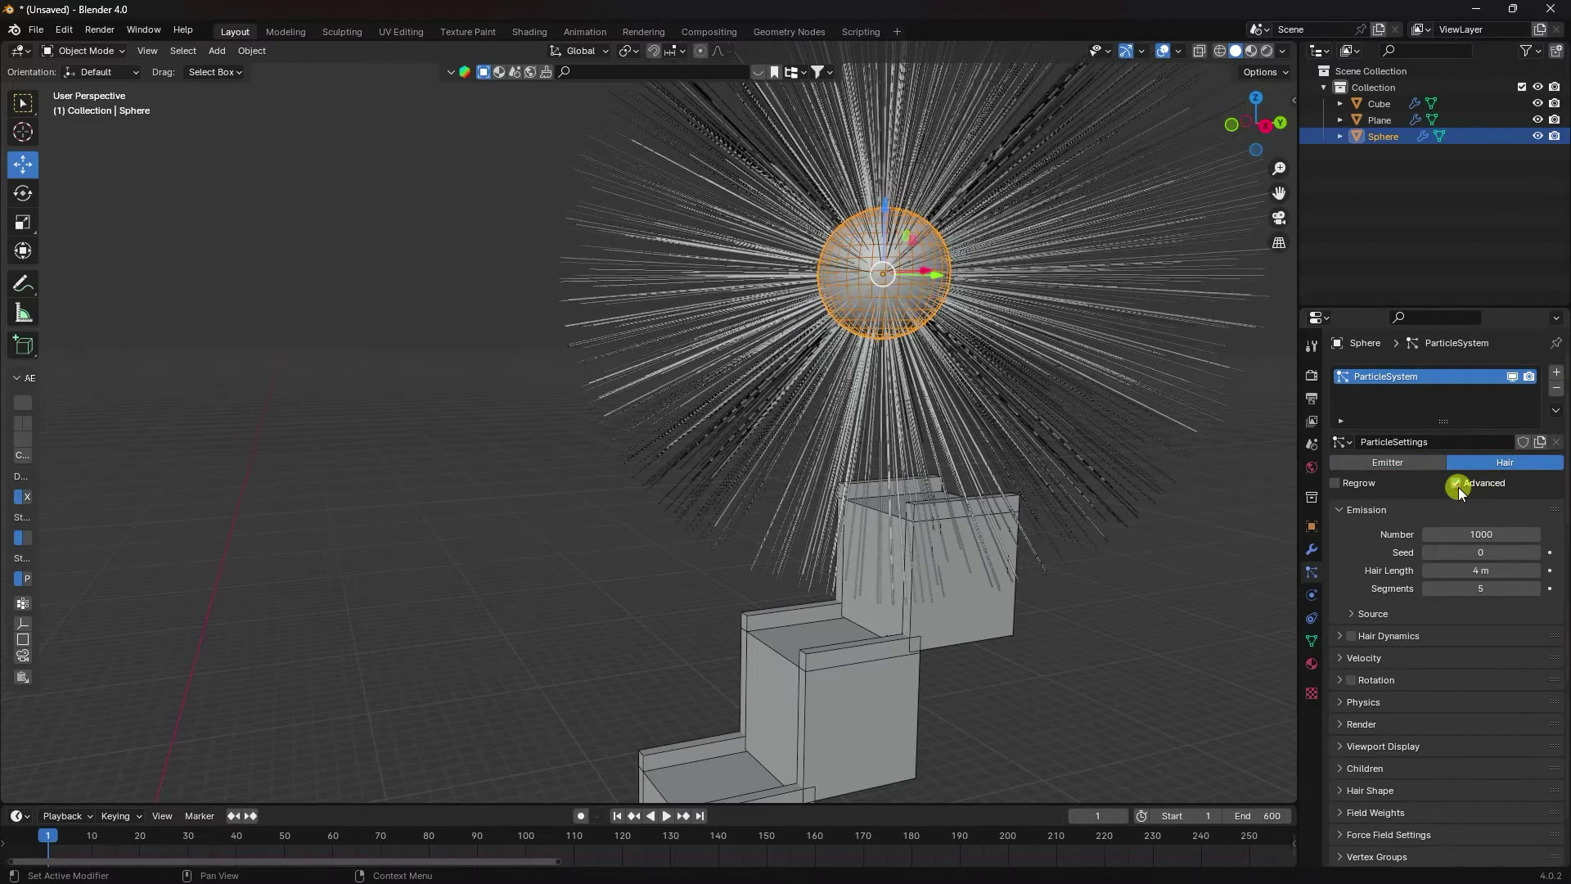
pyautogui.click(1491, 574)
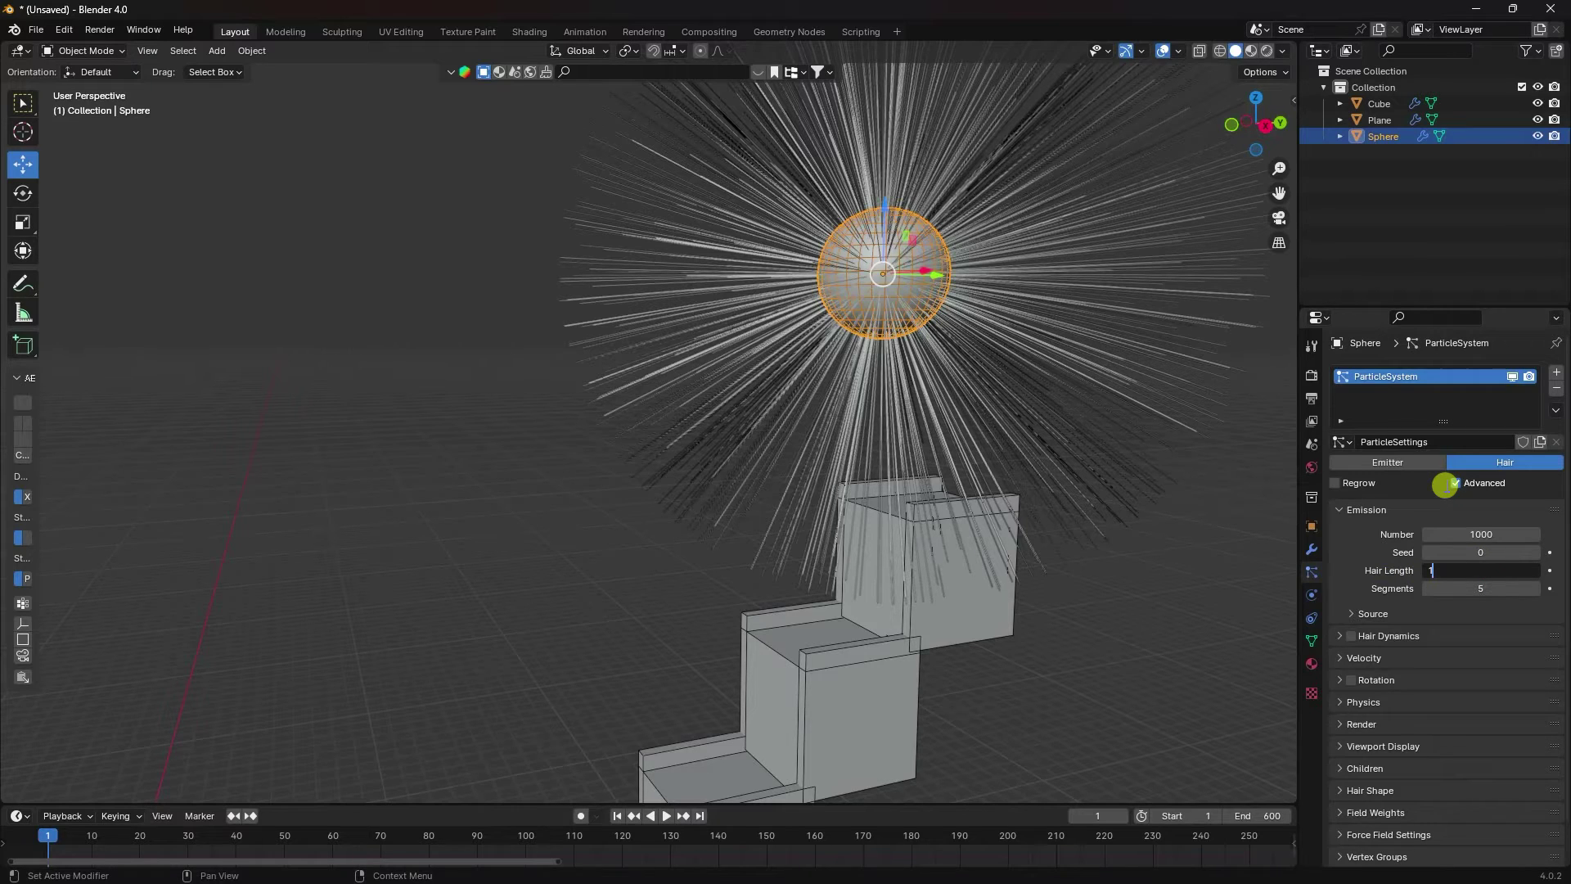
pyautogui.write('1')
pyautogui.press('Return')
pyautogui.click(1533, 588)
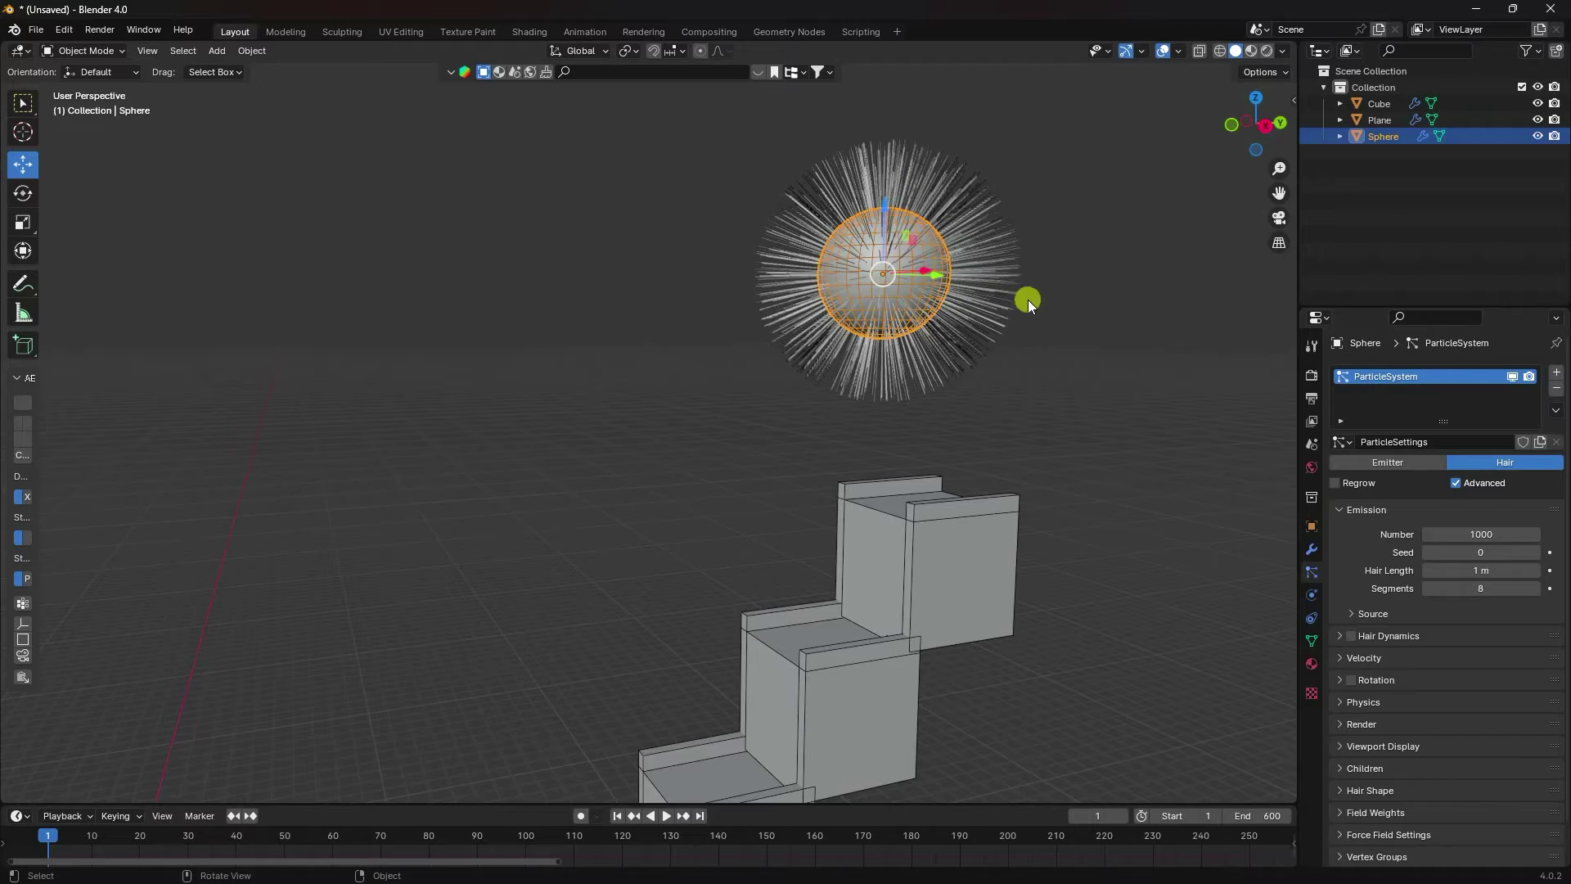
# Step: Review the hair emission settings and enable Hair Dynamics
pyautogui.click(1351, 614)
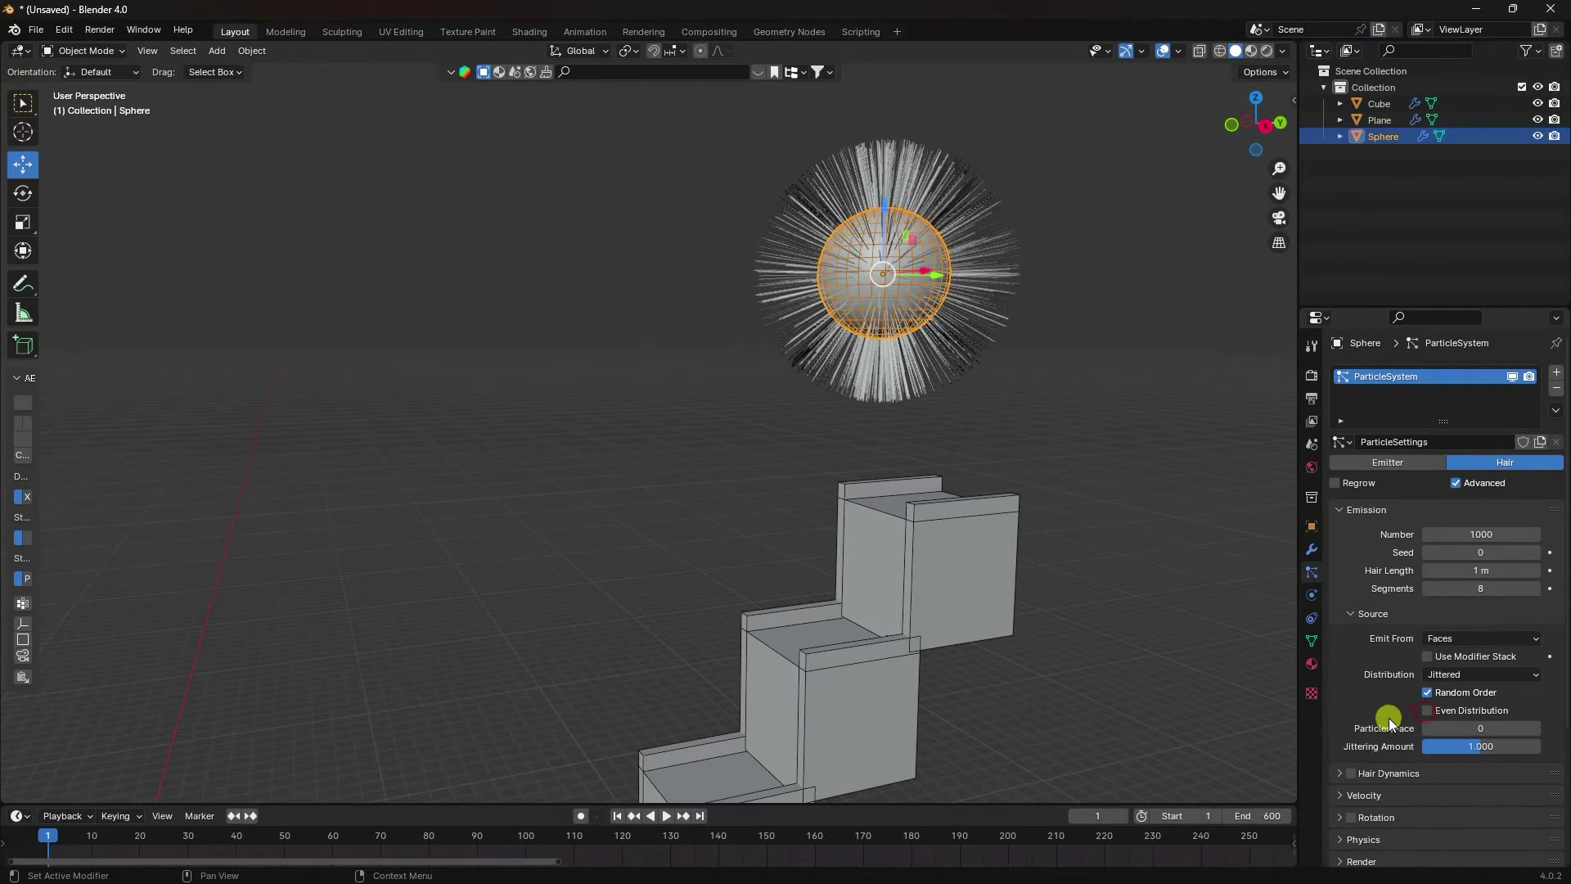
pyautogui.click(1342, 512)
pyautogui.click(1342, 512)
pyautogui.scroll(-3, 1355, 691)
pyautogui.click(1351, 676)
pyautogui.scroll(-5, 1360, 669)
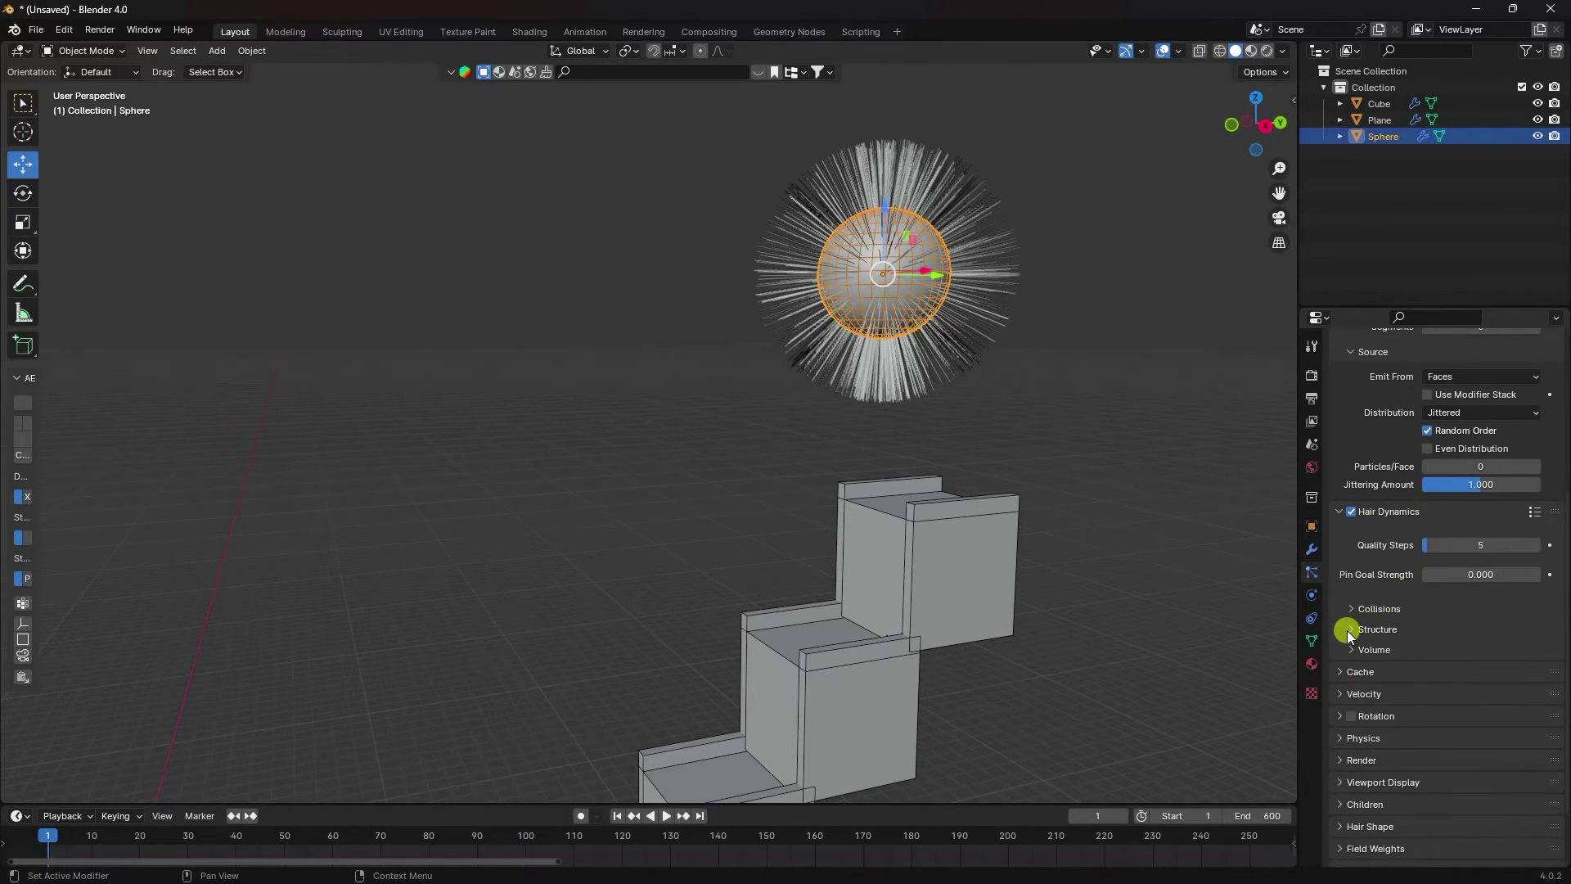
# Step: Set the hair dynamics Structure stiffness to 3
pyautogui.click(1352, 610)
pyautogui.click(1352, 610)
pyautogui.click(1356, 630)
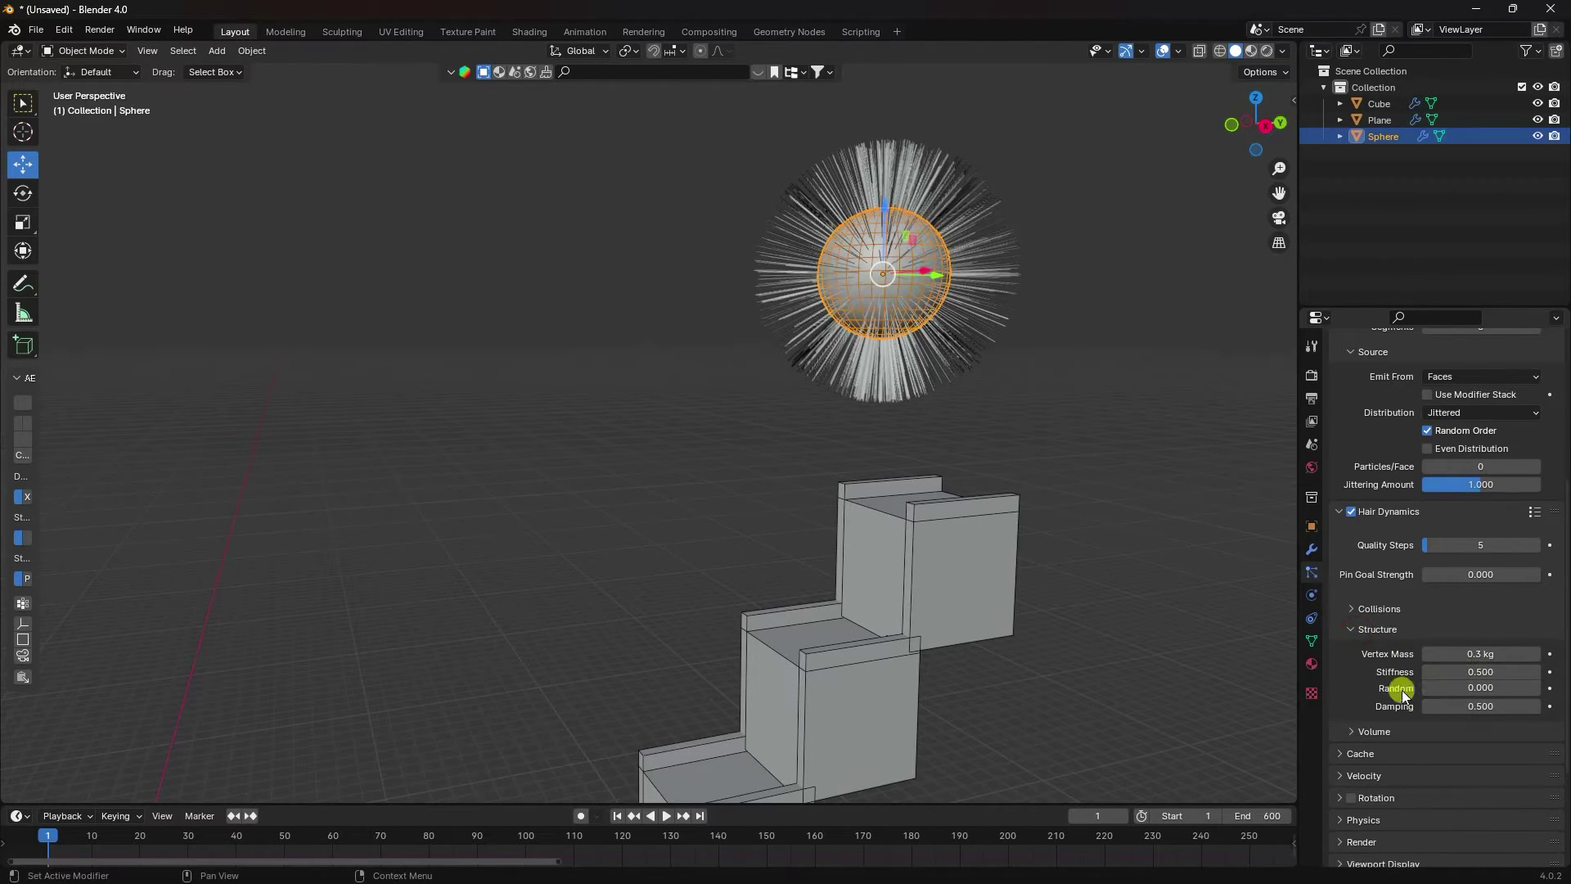
pyautogui.click(1461, 671)
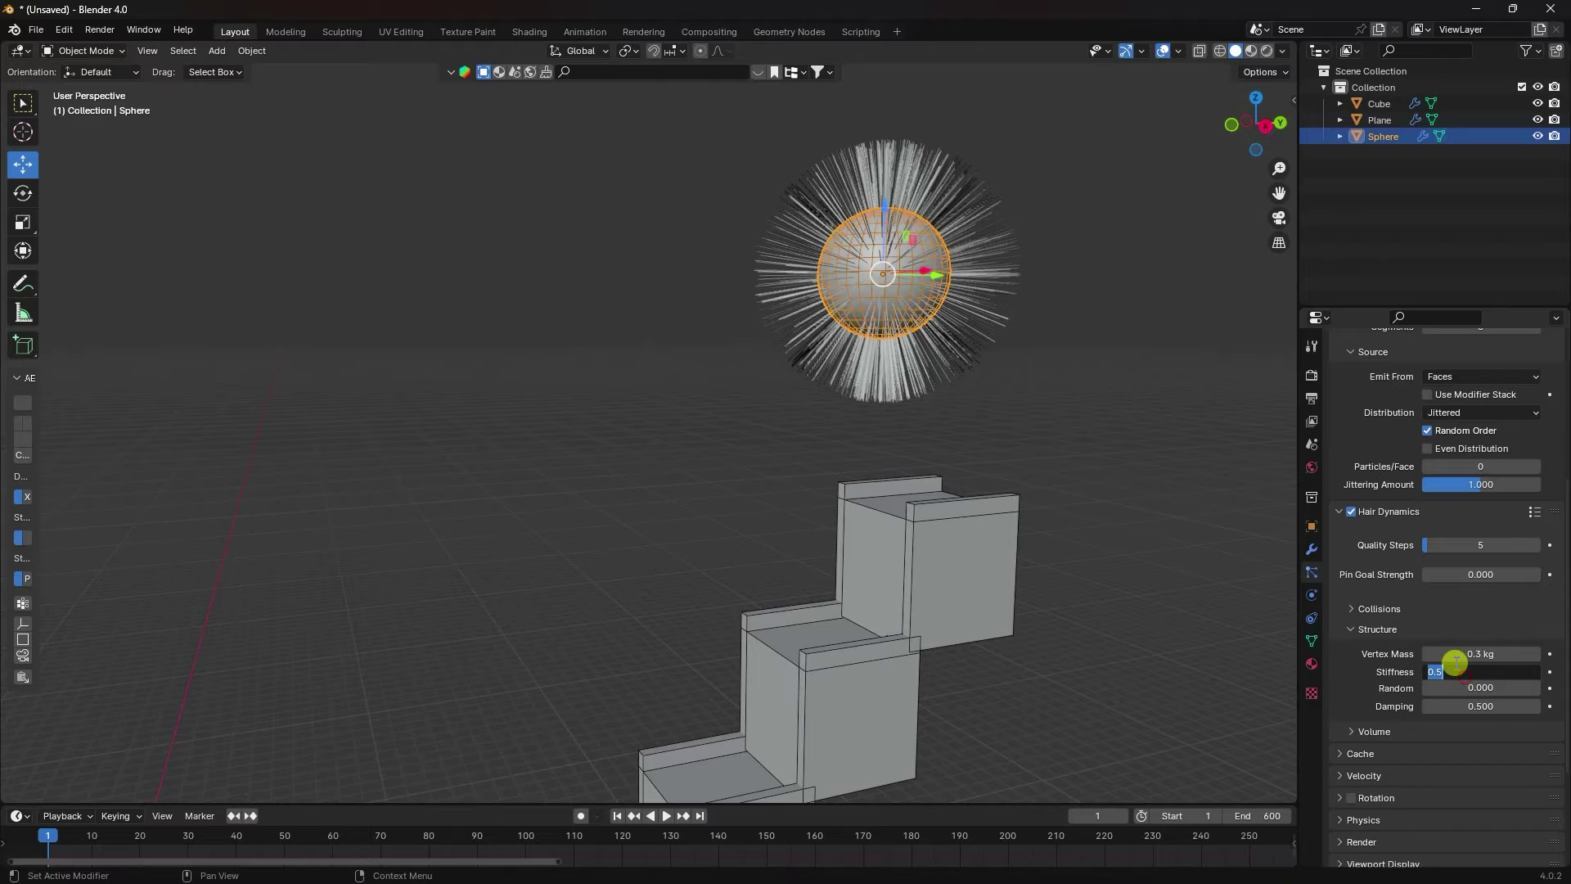
pyautogui.press('Return')
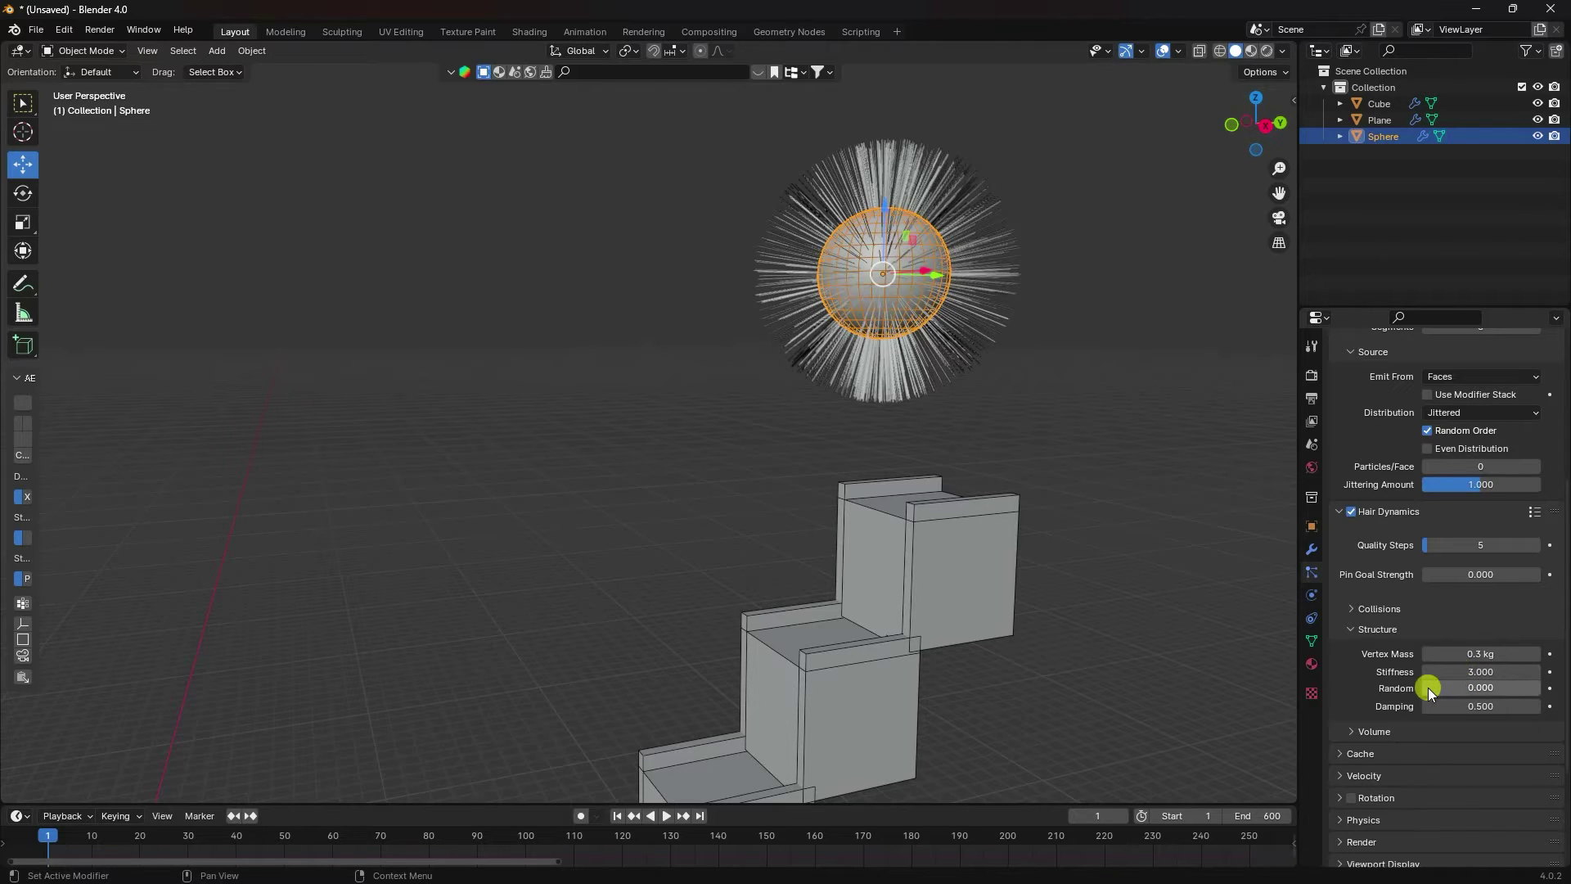
pyautogui.click(1362, 732)
pyautogui.click(1363, 732)
# Step: End the hair simulation cache at frame 600
pyautogui.scroll(-5, 1361, 729)
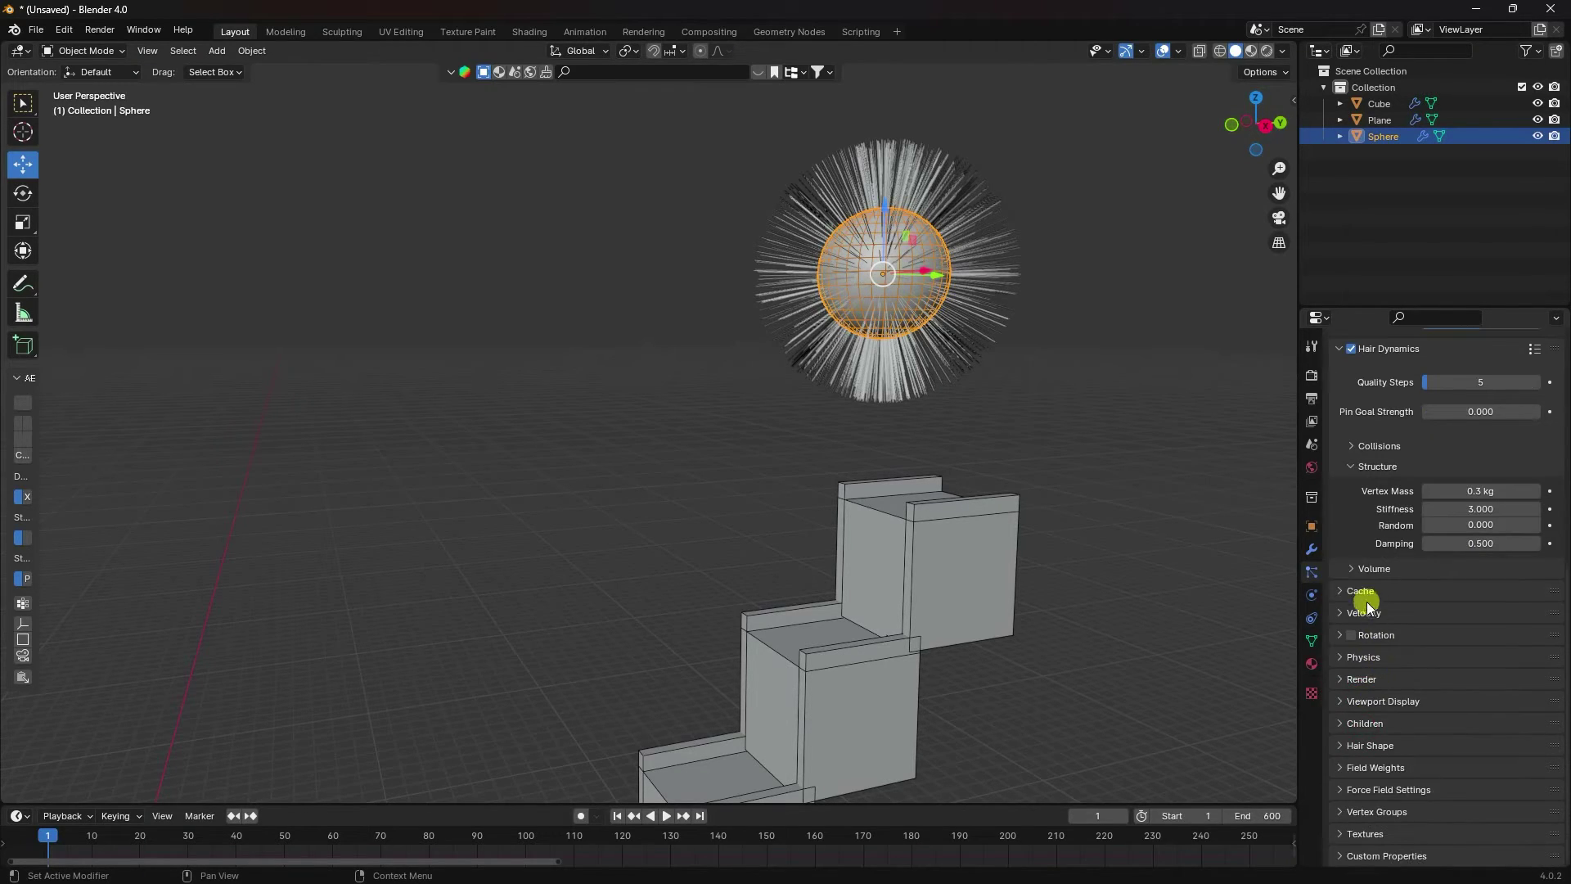
pyautogui.click(1334, 591)
pyautogui.click(1471, 686)
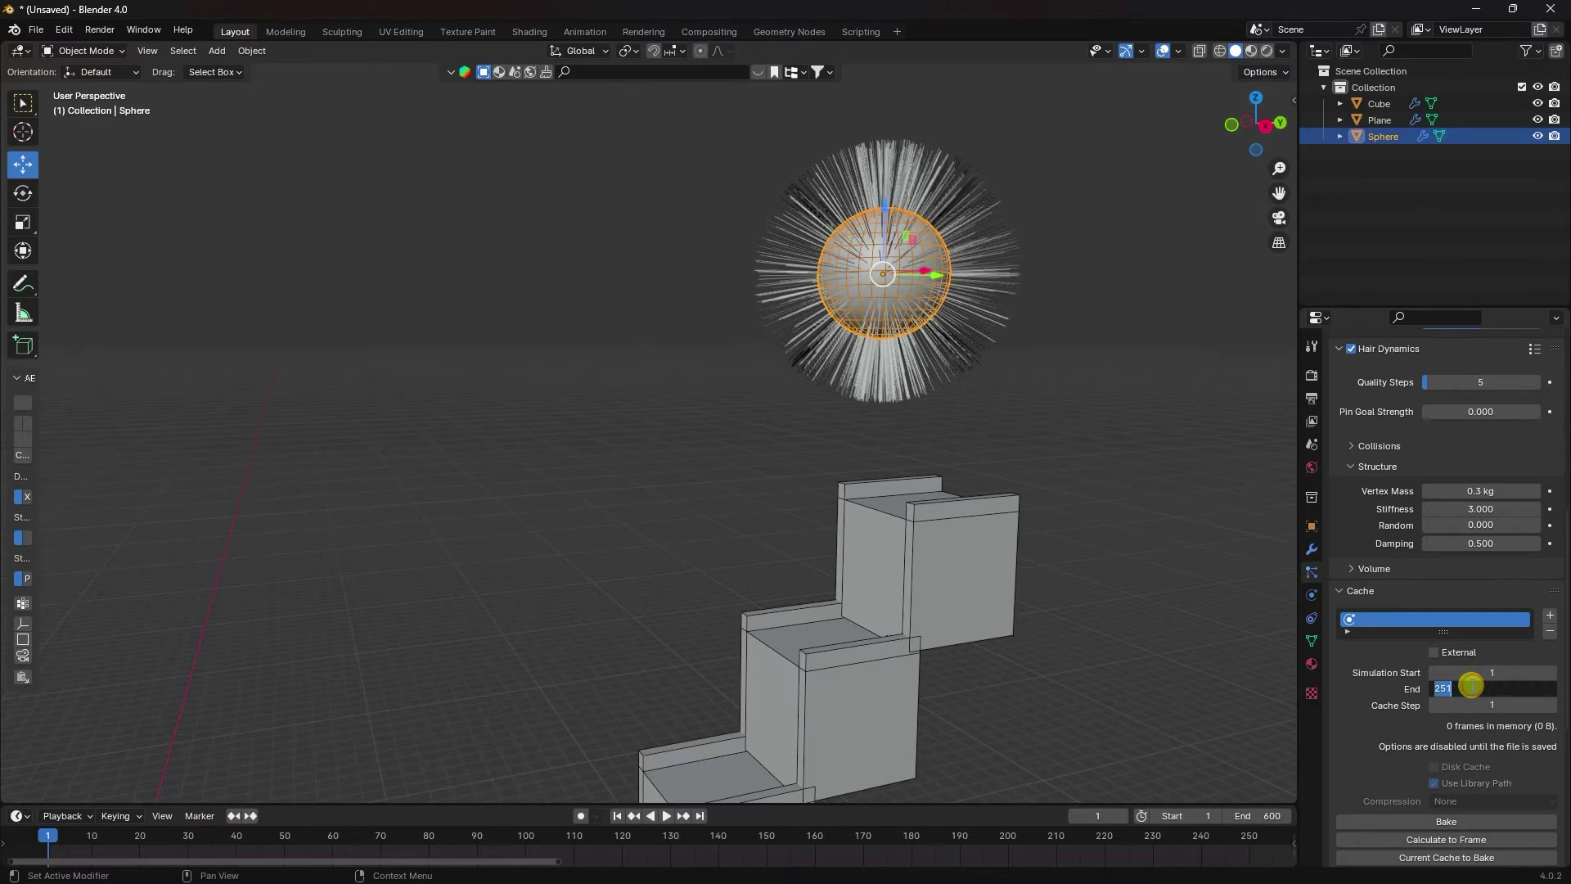
pyautogui.press('Return')
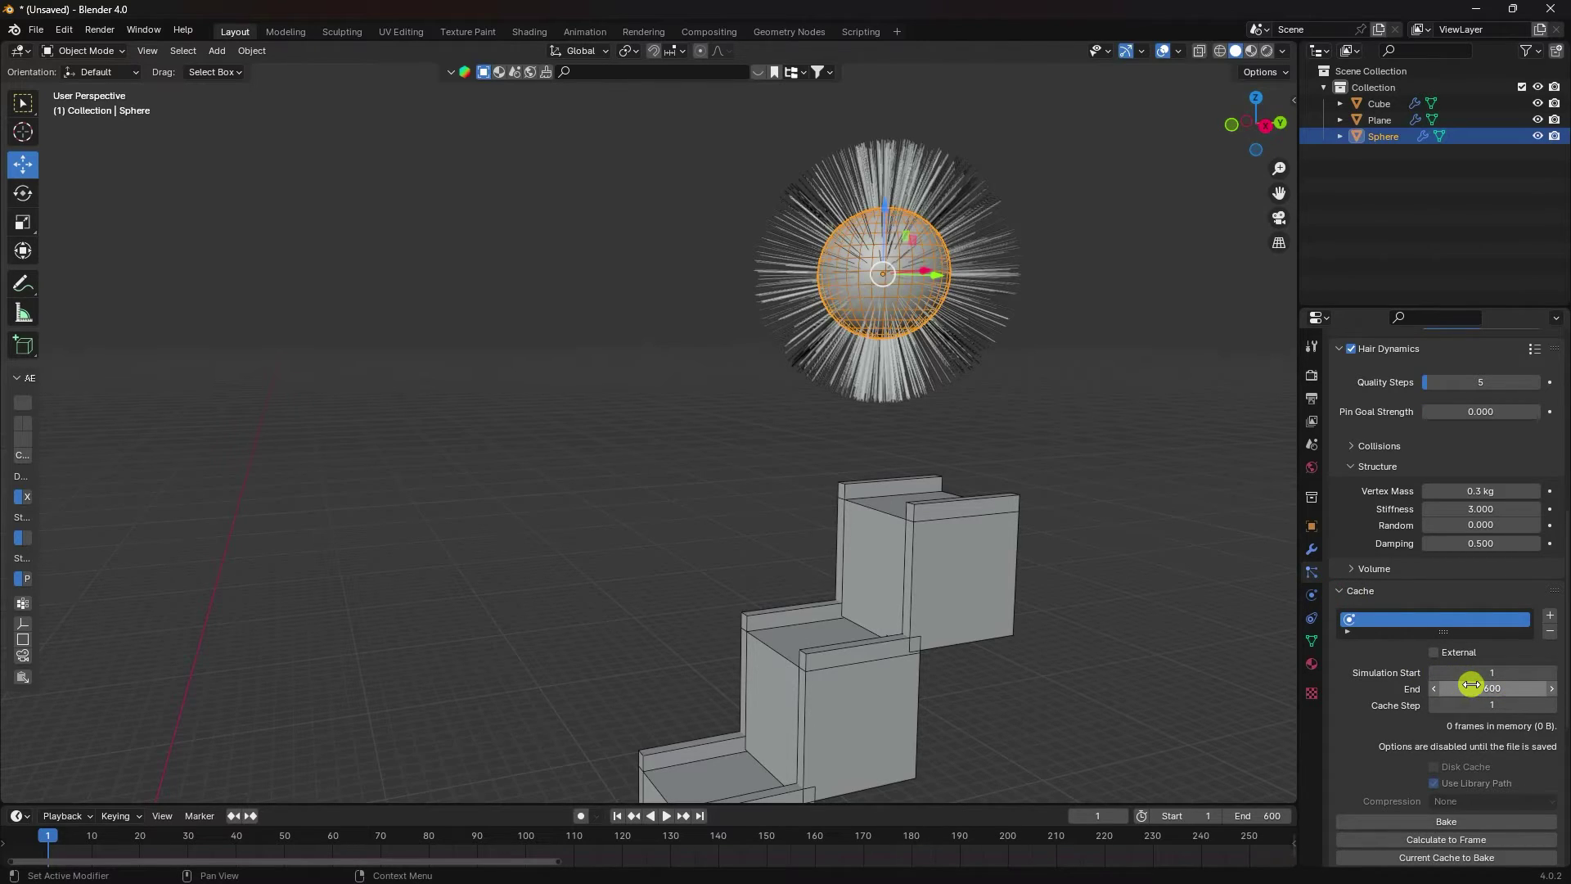
# Step: Give the hair particles a Brownian force of 0.2 and orbit to view the frizzy sphere
pyautogui.scroll(-9, 1380, 667)
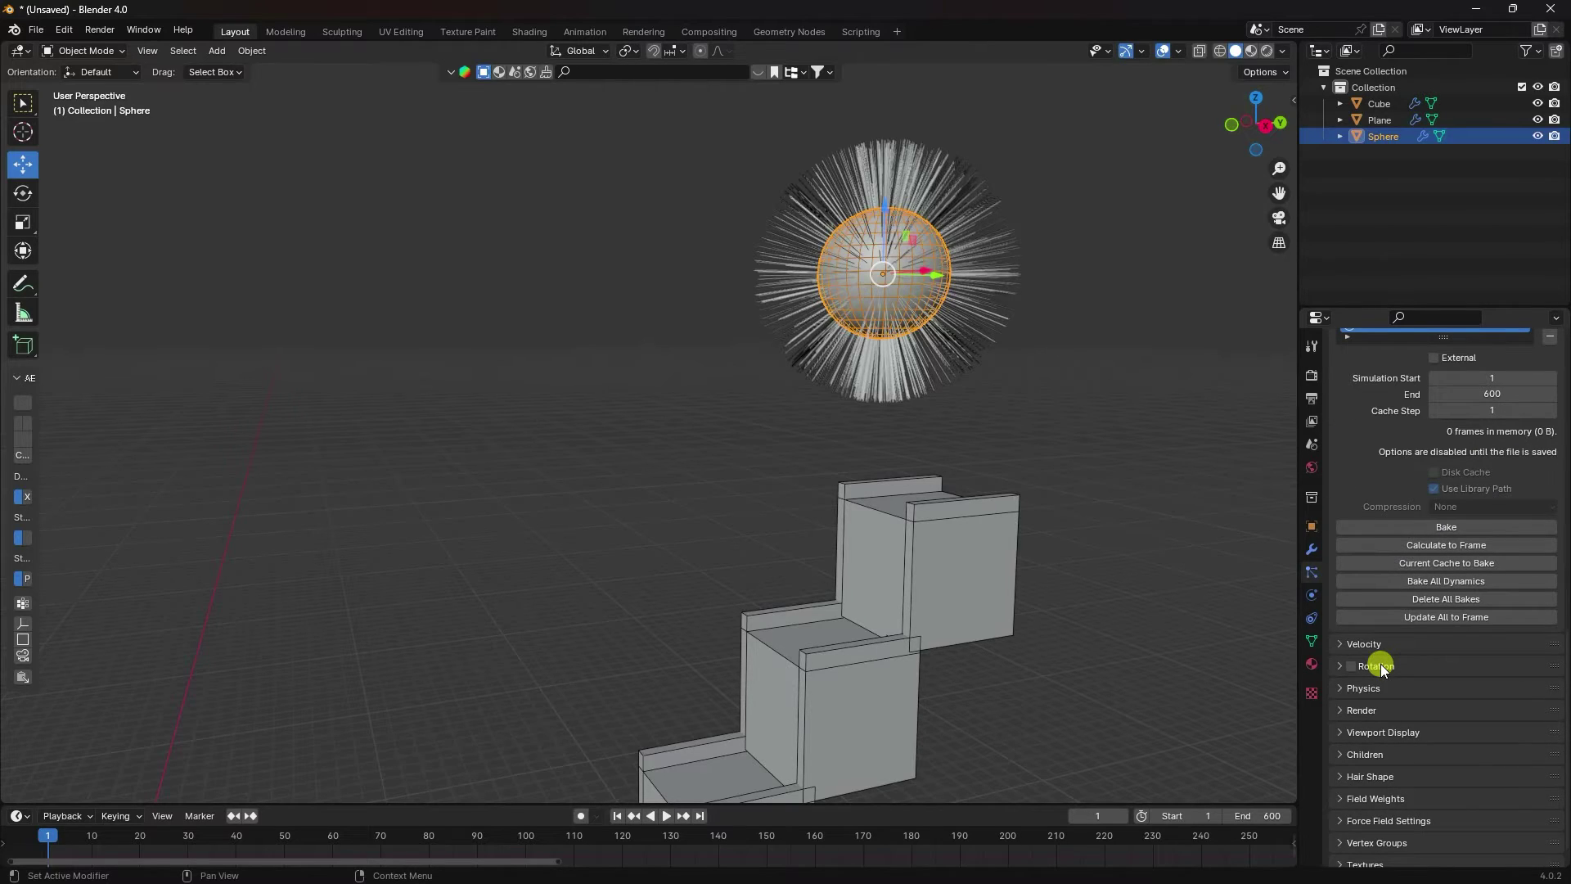
pyautogui.scroll(-1, 1382, 667)
pyautogui.click(1339, 659)
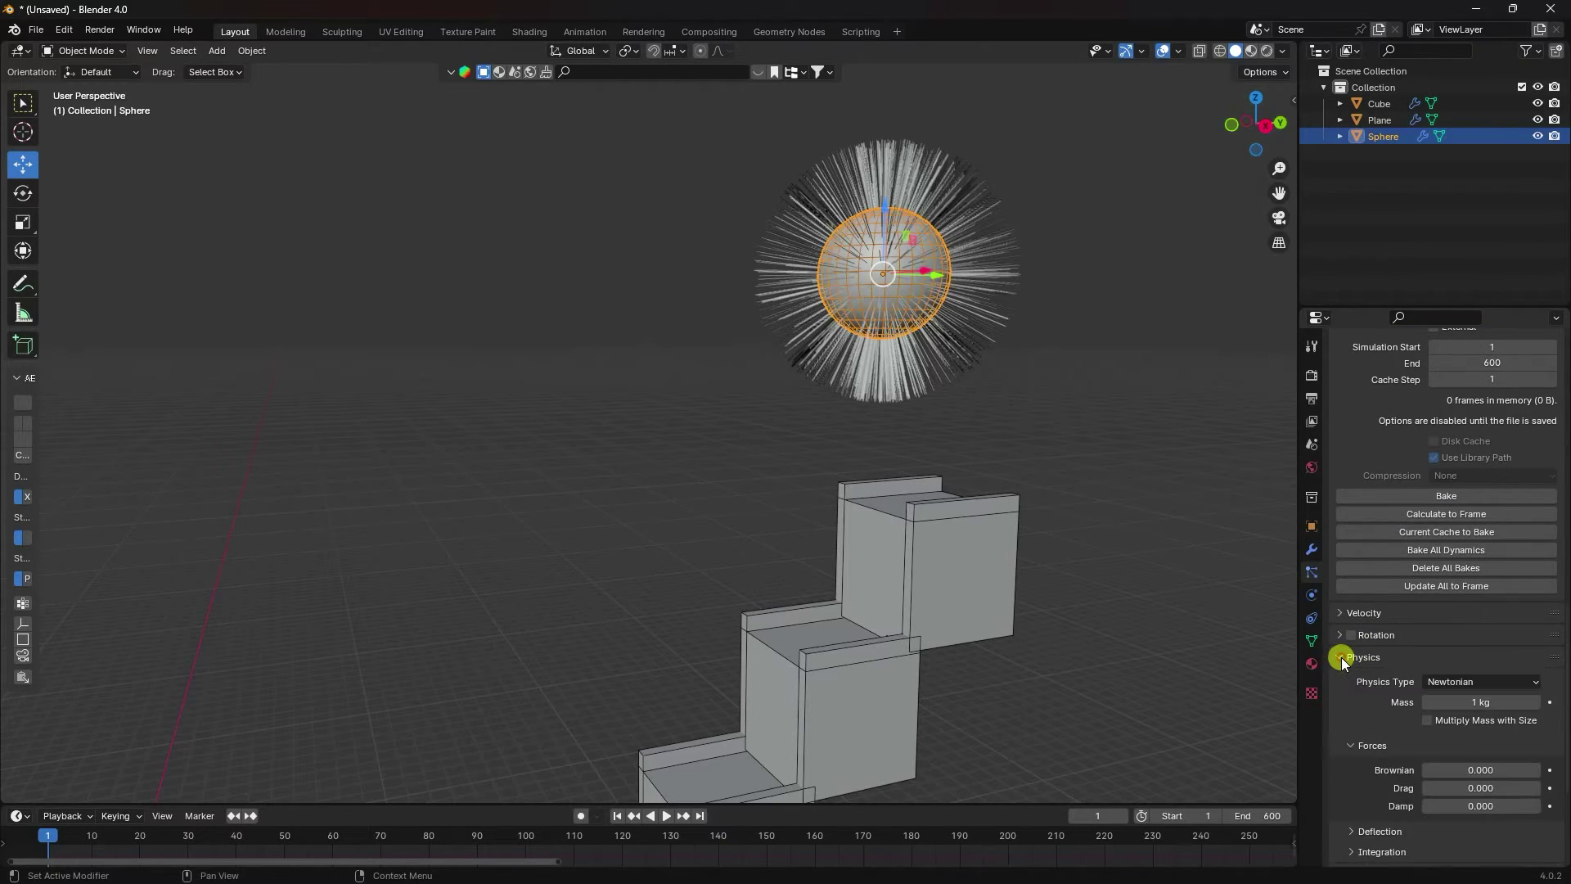
pyautogui.scroll(-2, 1359, 679)
pyautogui.click(1459, 705)
pyautogui.write('0.2')
pyautogui.press('Return')
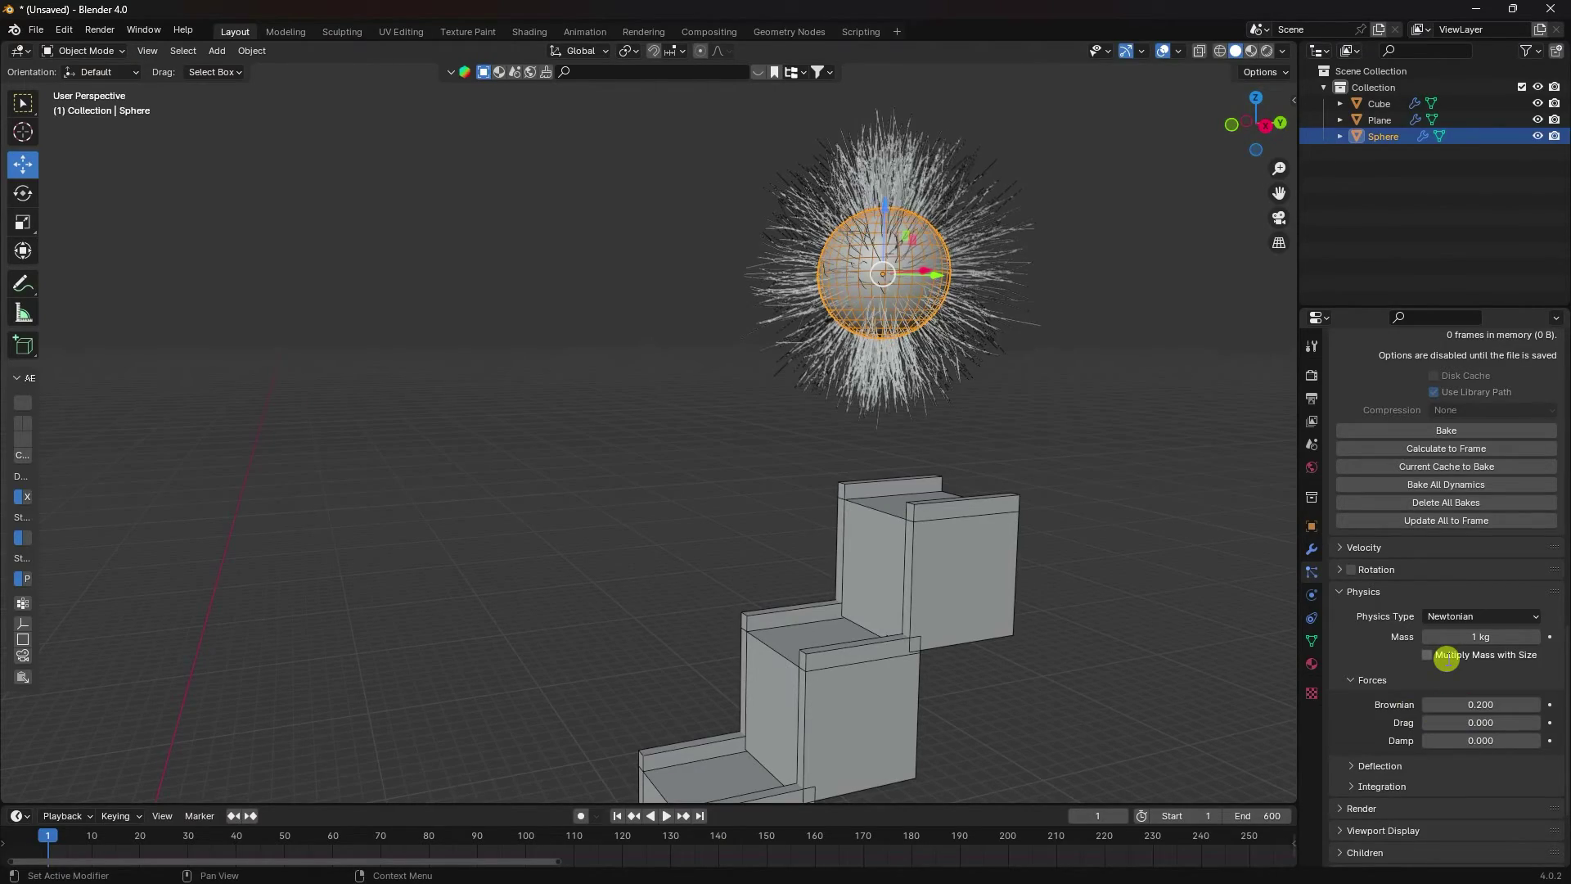
pyautogui.scroll(3, 929, 196)
pyautogui.moveTo(1214, 170); pyautogui.dragTo(755, 216, button='middle')
pyautogui.scroll(-4, 1364, 707)
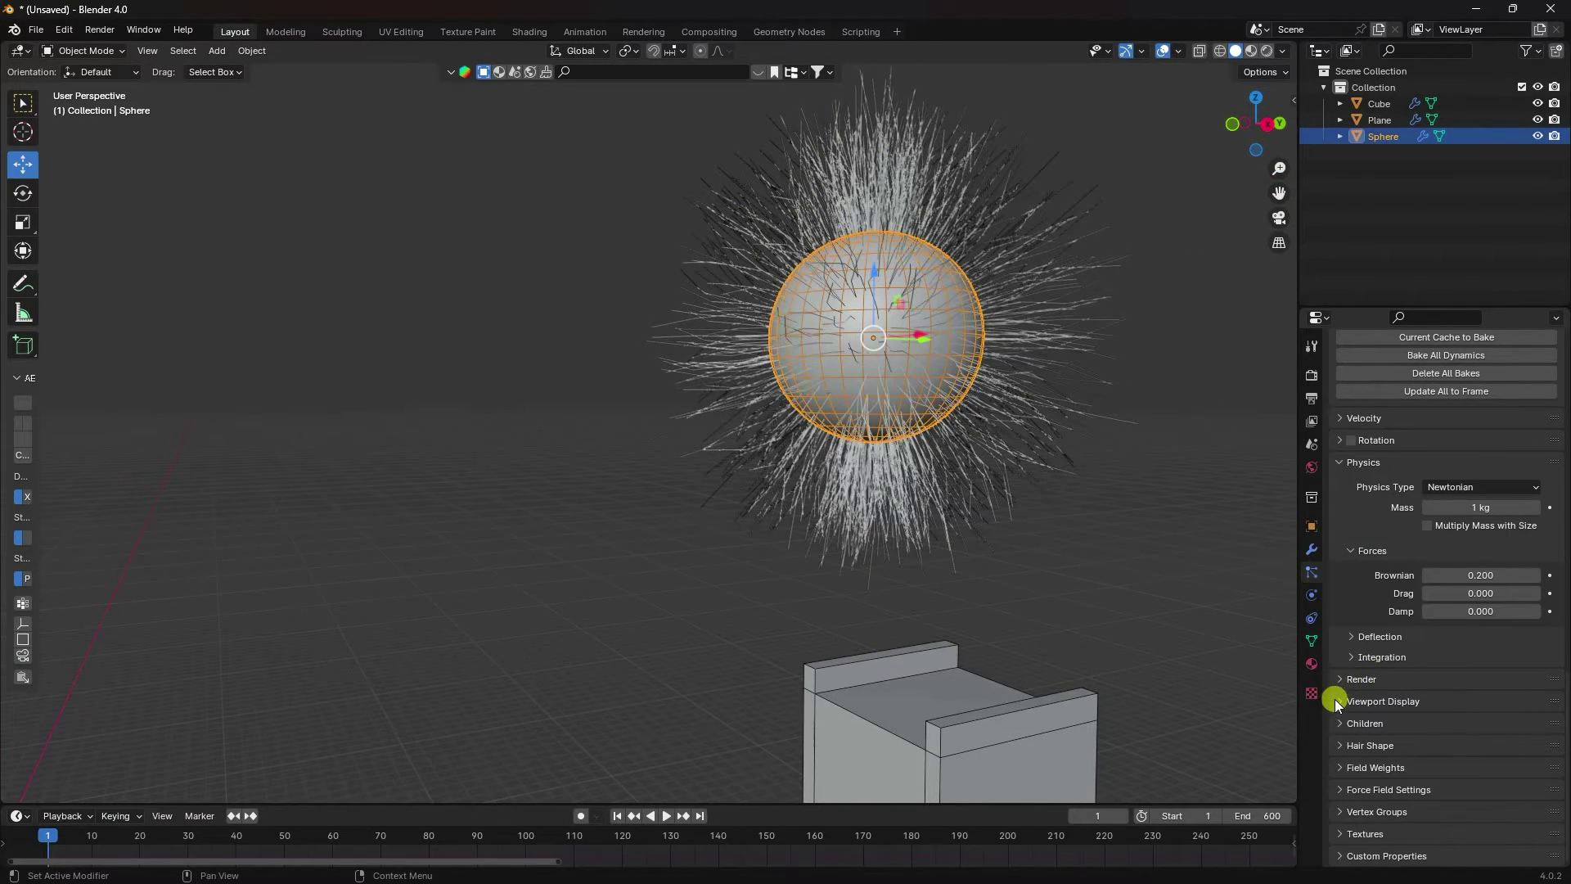
# Step: Add Interpolated child hairs with a display amount of 20
pyautogui.click(1340, 725)
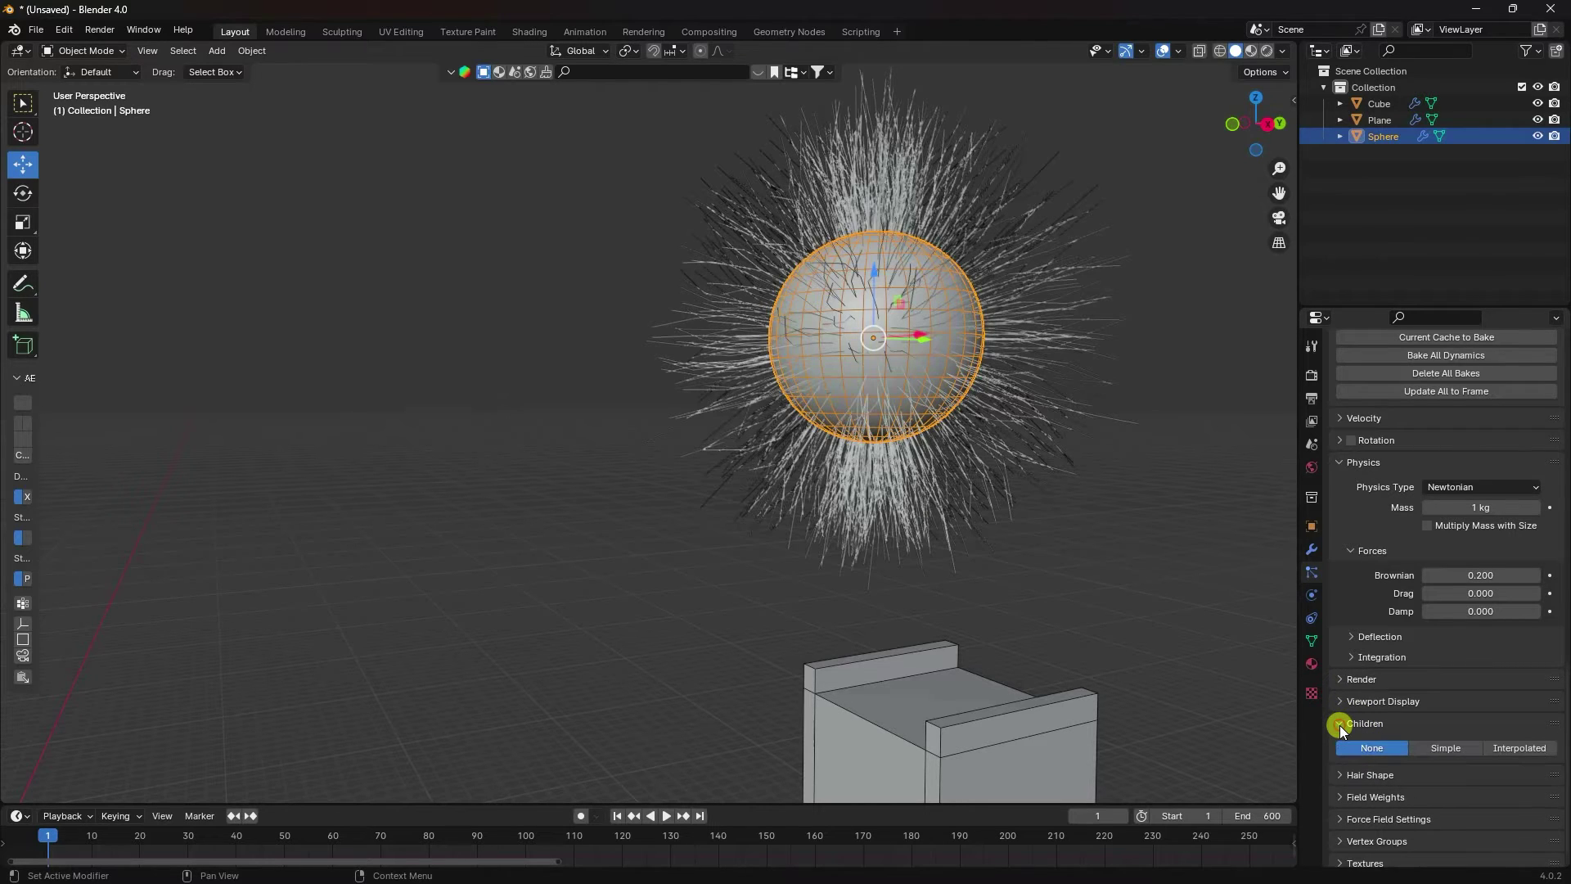
pyautogui.click(1510, 747)
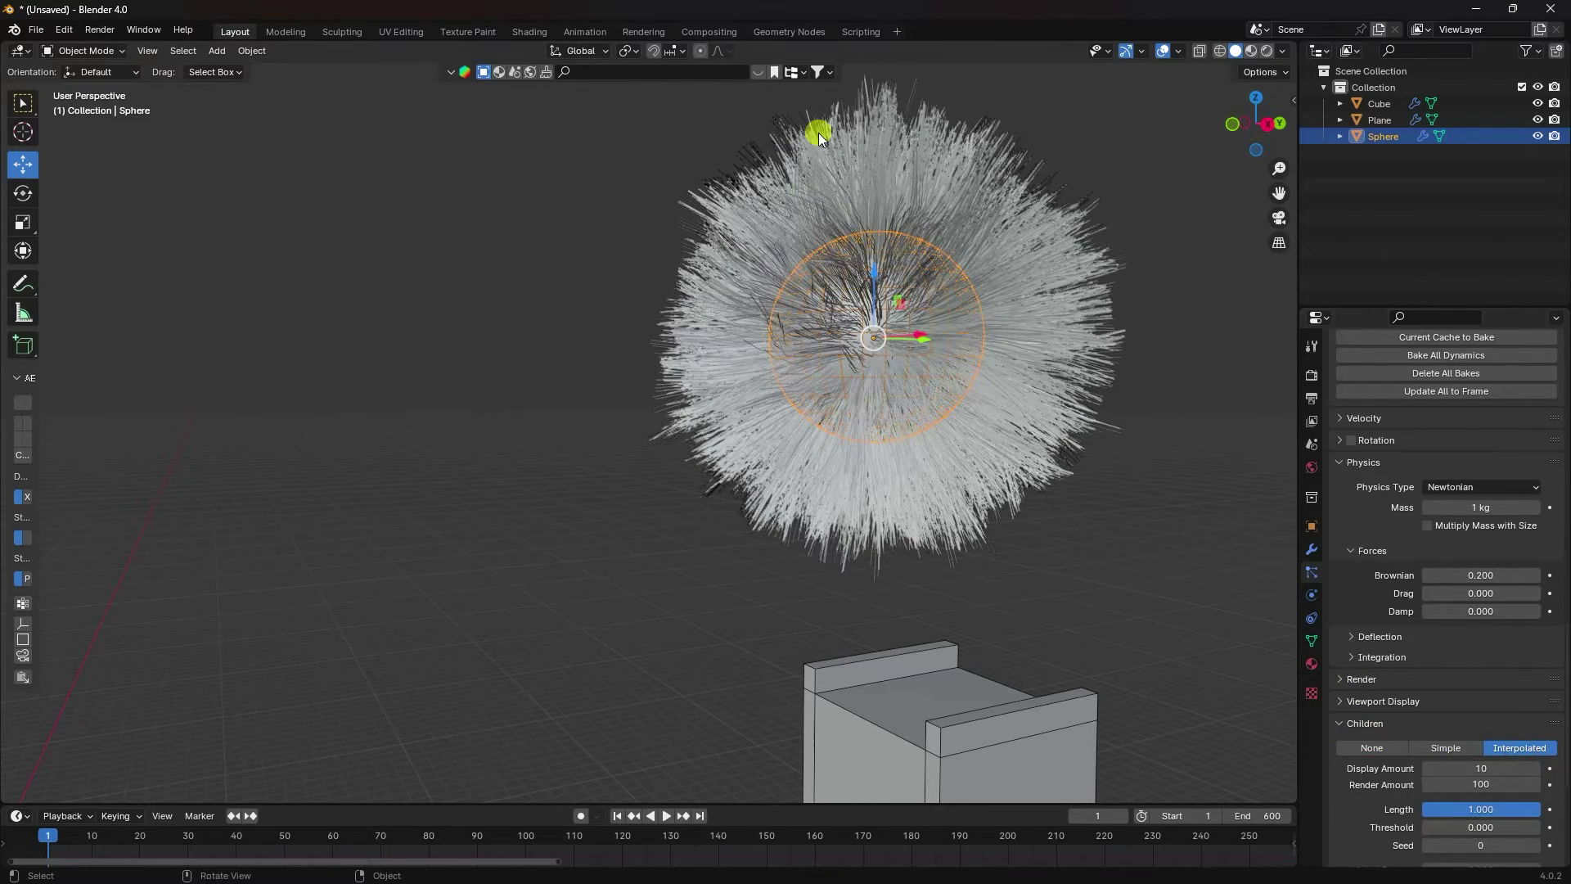
pyautogui.scroll(-5, 1387, 670)
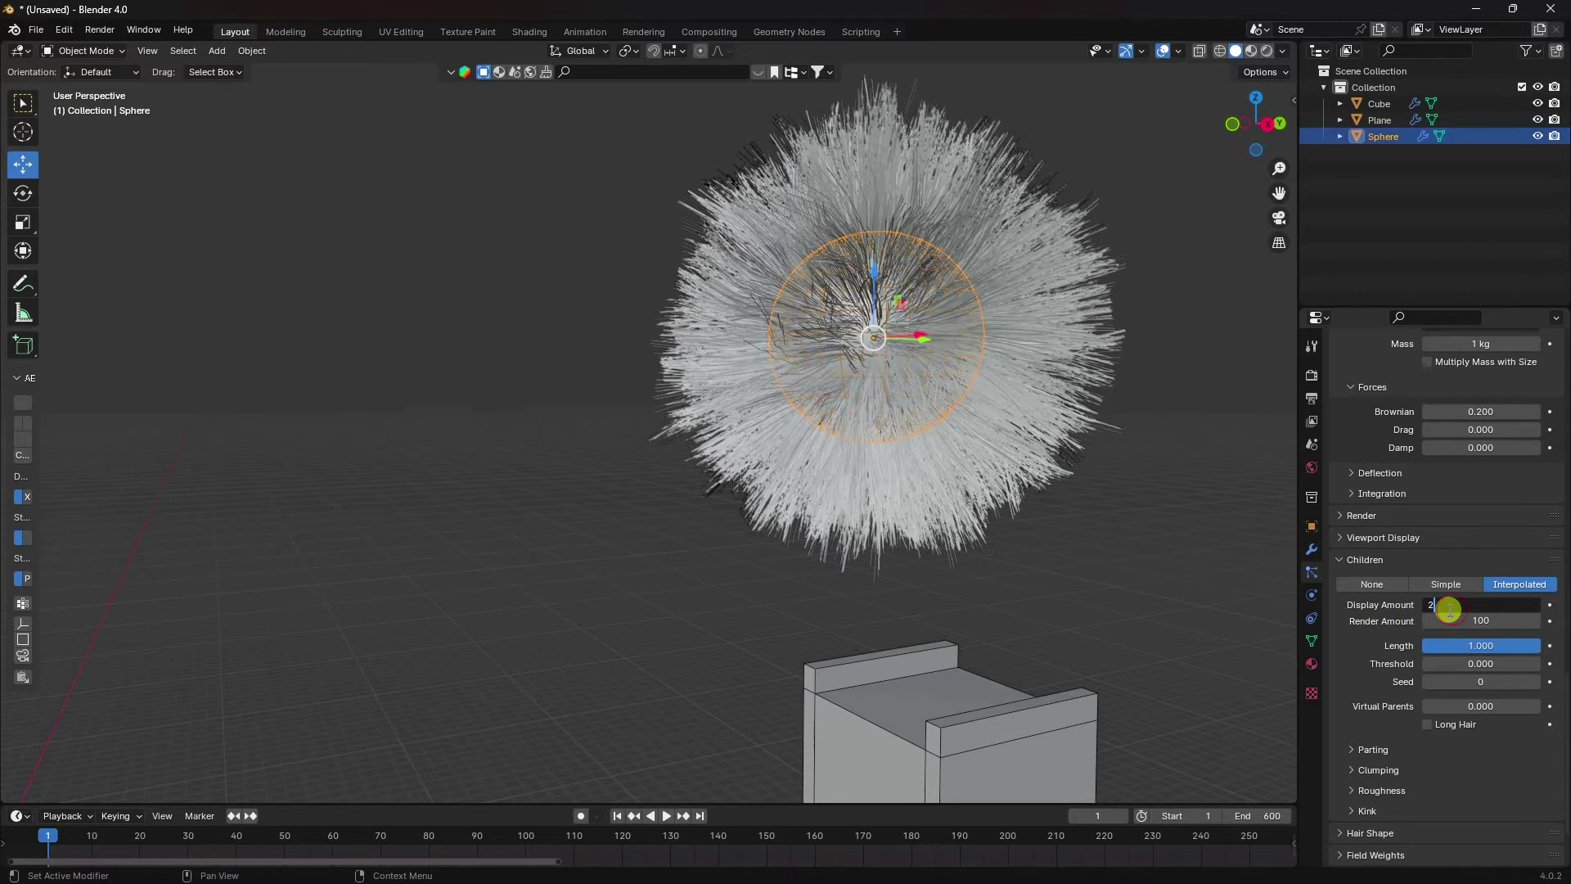
pyautogui.press('Return')
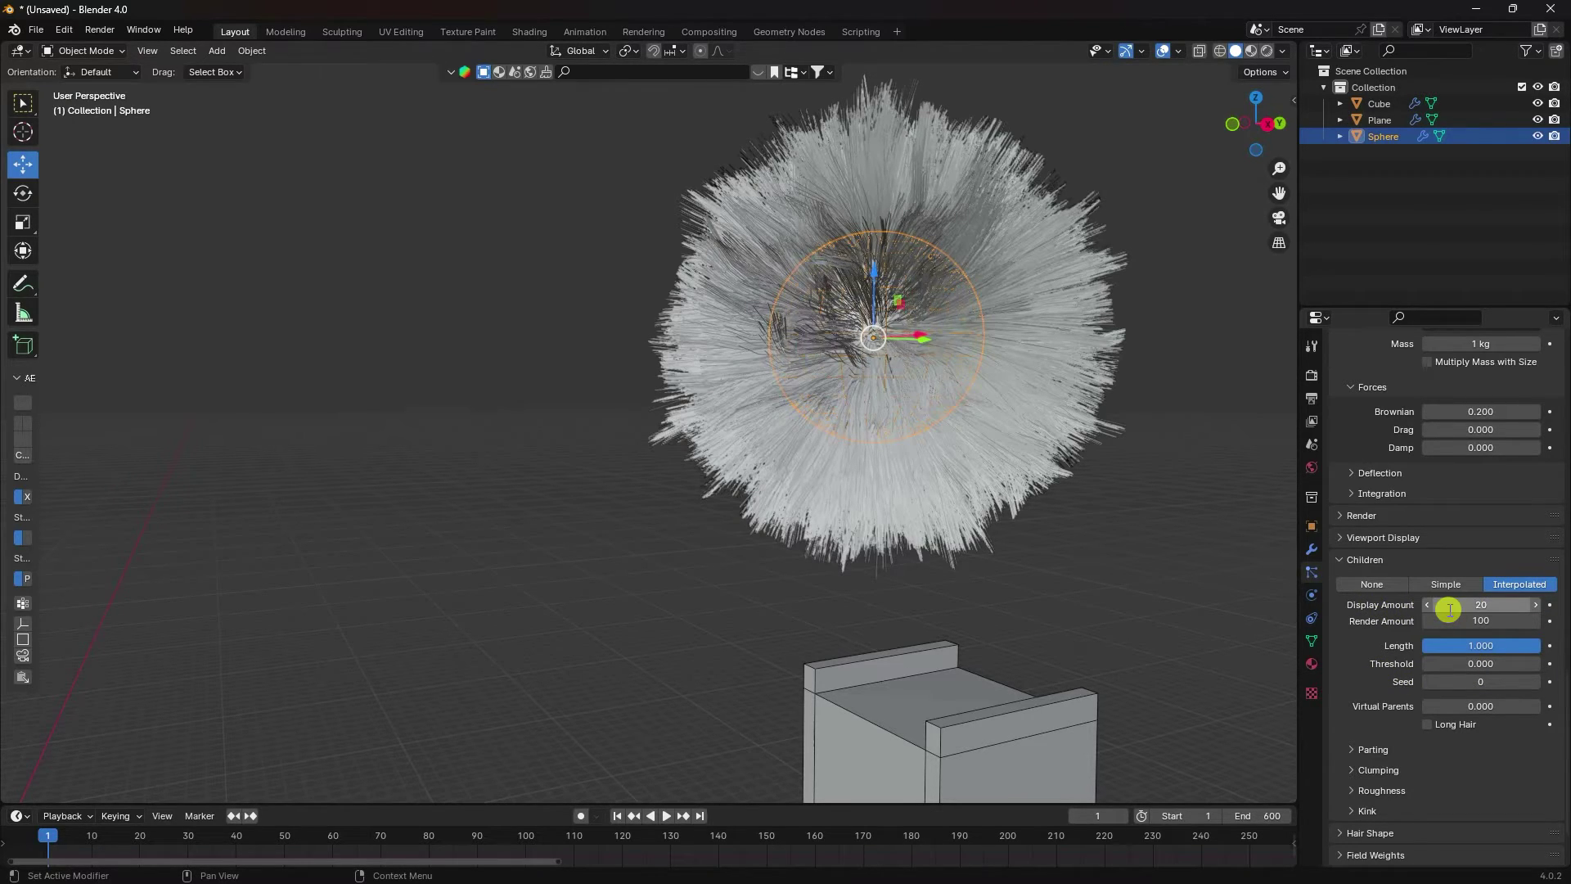
pyautogui.scroll(-3, 1382, 684)
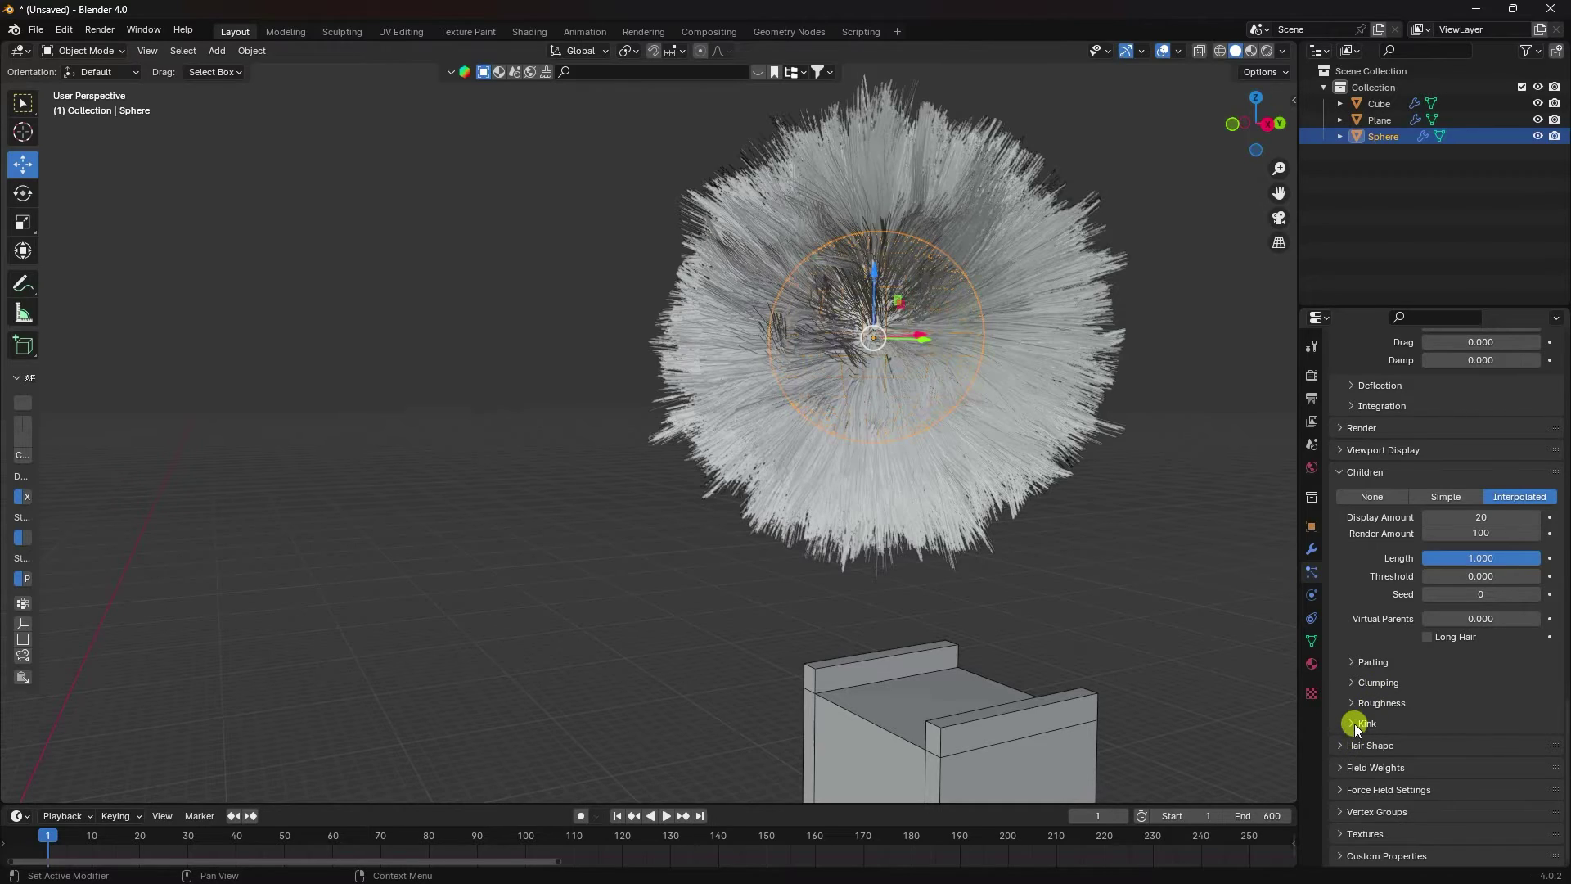
# Step: Set child hair Clump to 0.8 and clump Shape to 0.2
pyautogui.click(1353, 684)
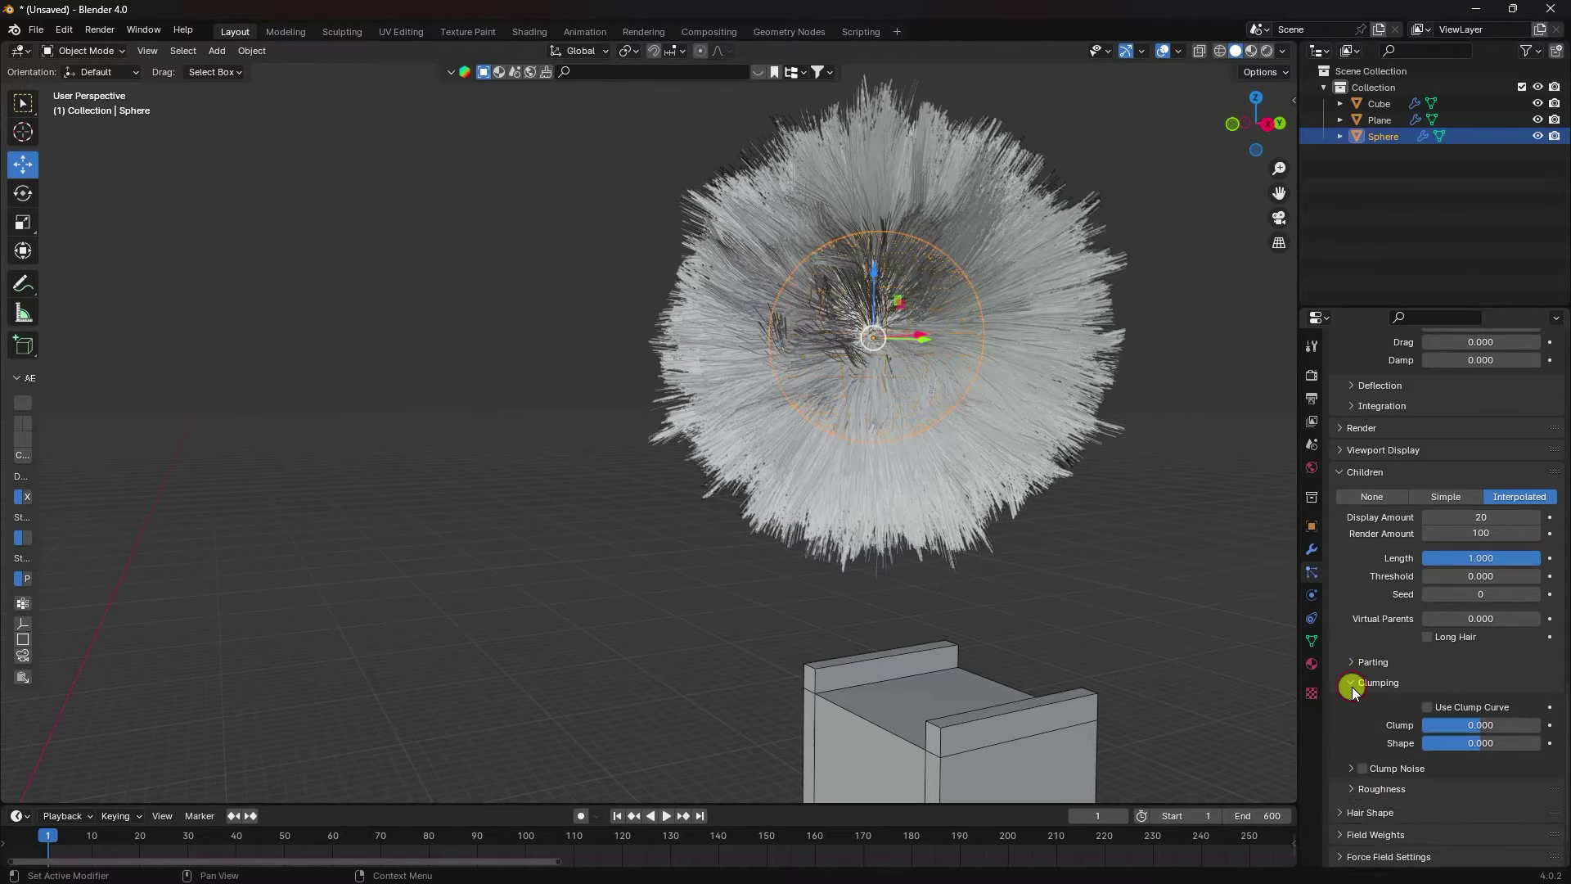
pyautogui.scroll(-2, 1352, 699)
pyautogui.click(1491, 661)
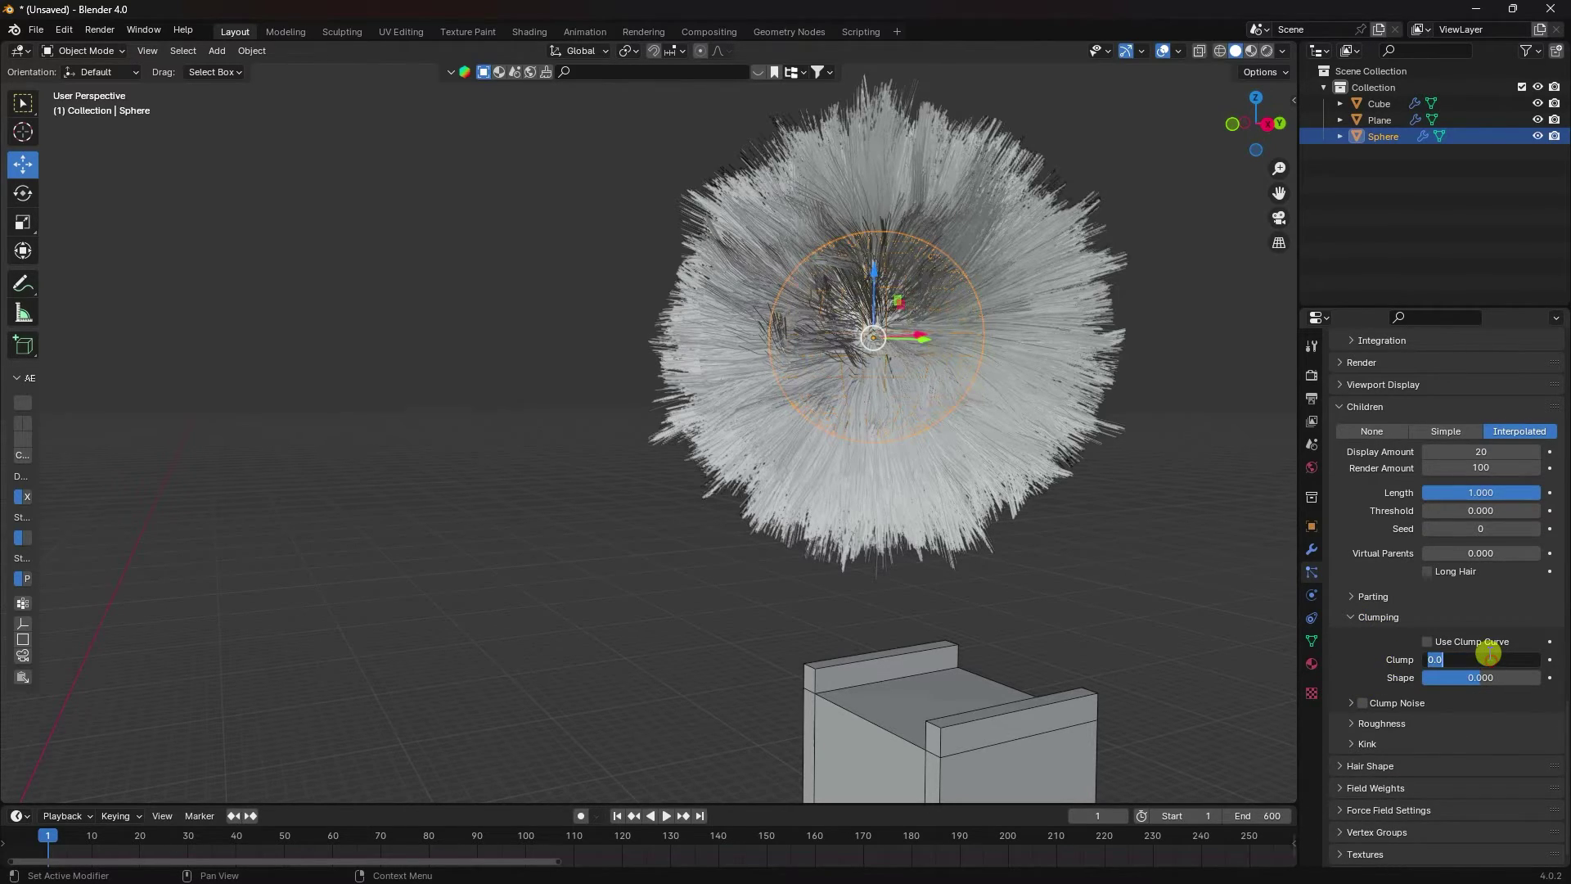
pyautogui.write('0.8')
pyautogui.press('Return')
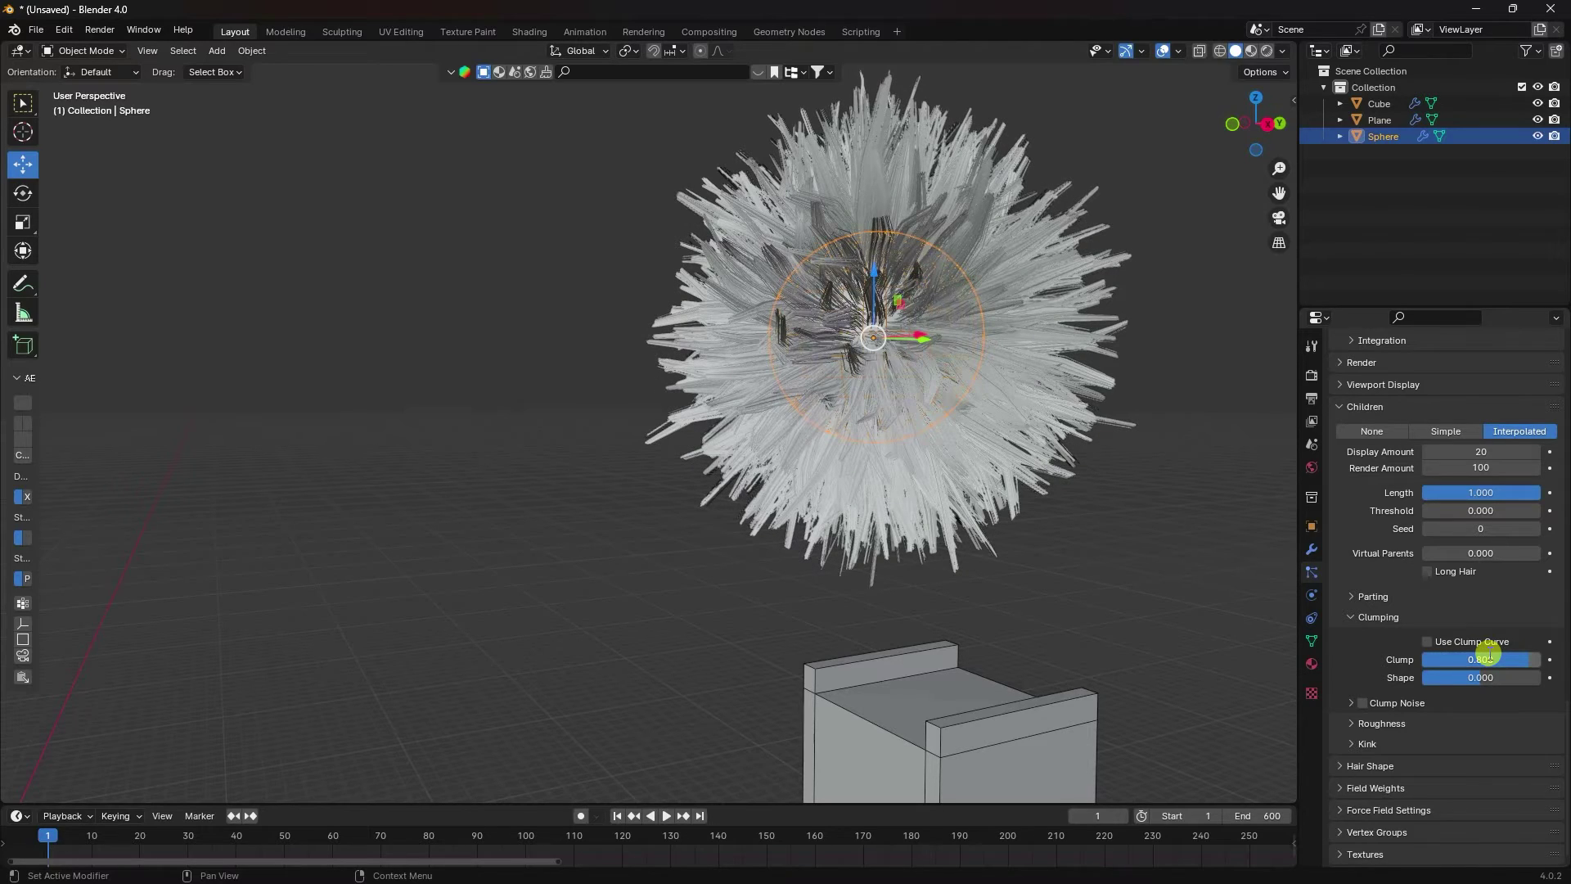
pyautogui.moveTo(680, 485); pyautogui.dragTo(716, 490, button='middle')
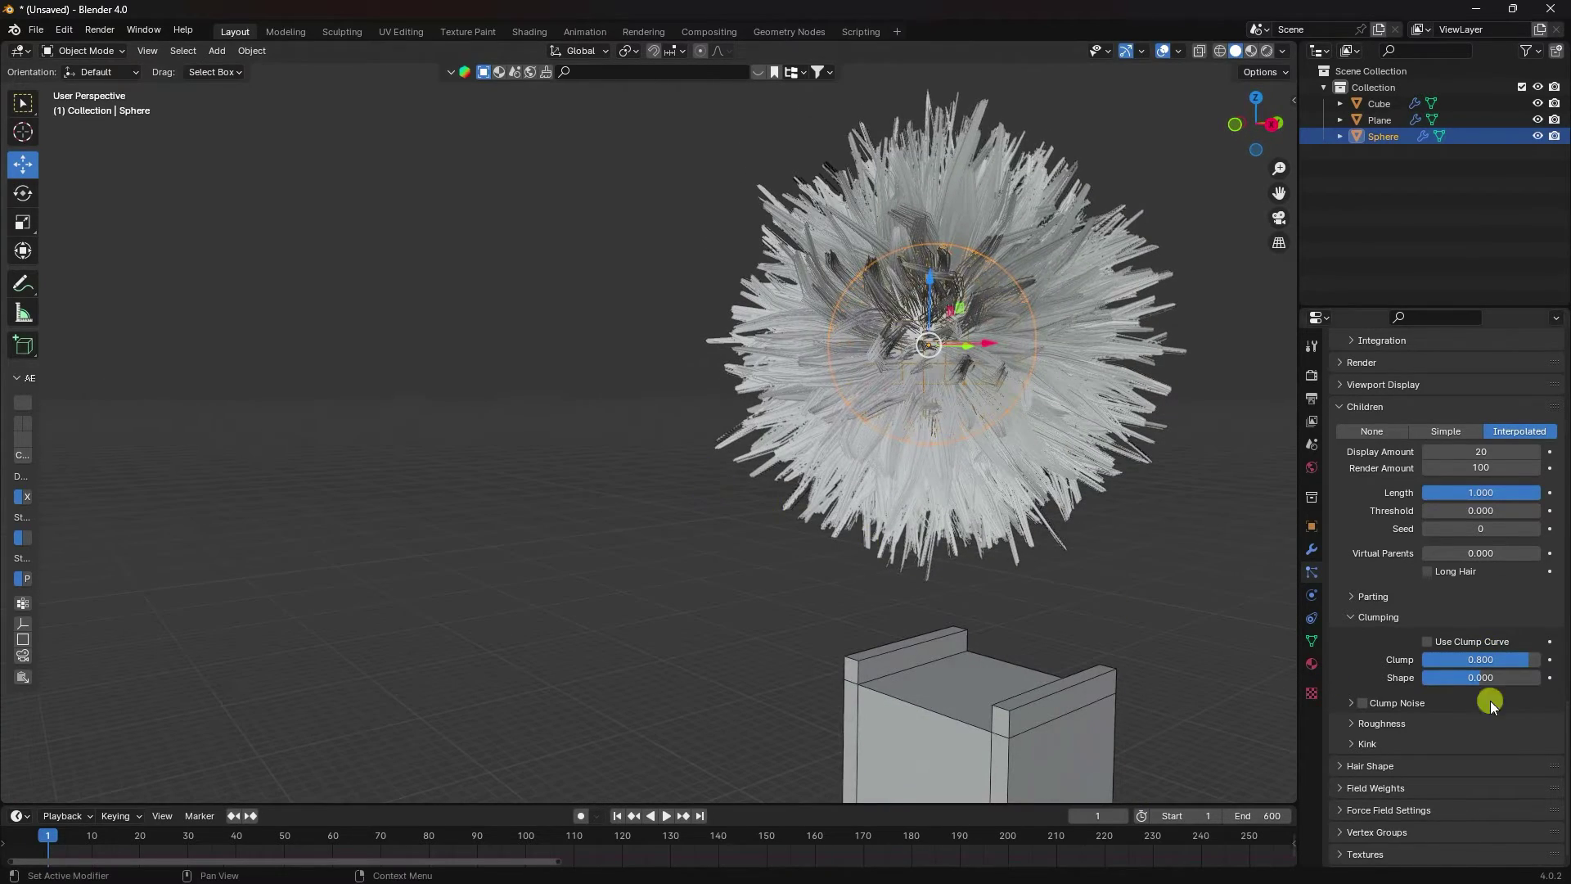
pyautogui.click(1486, 680)
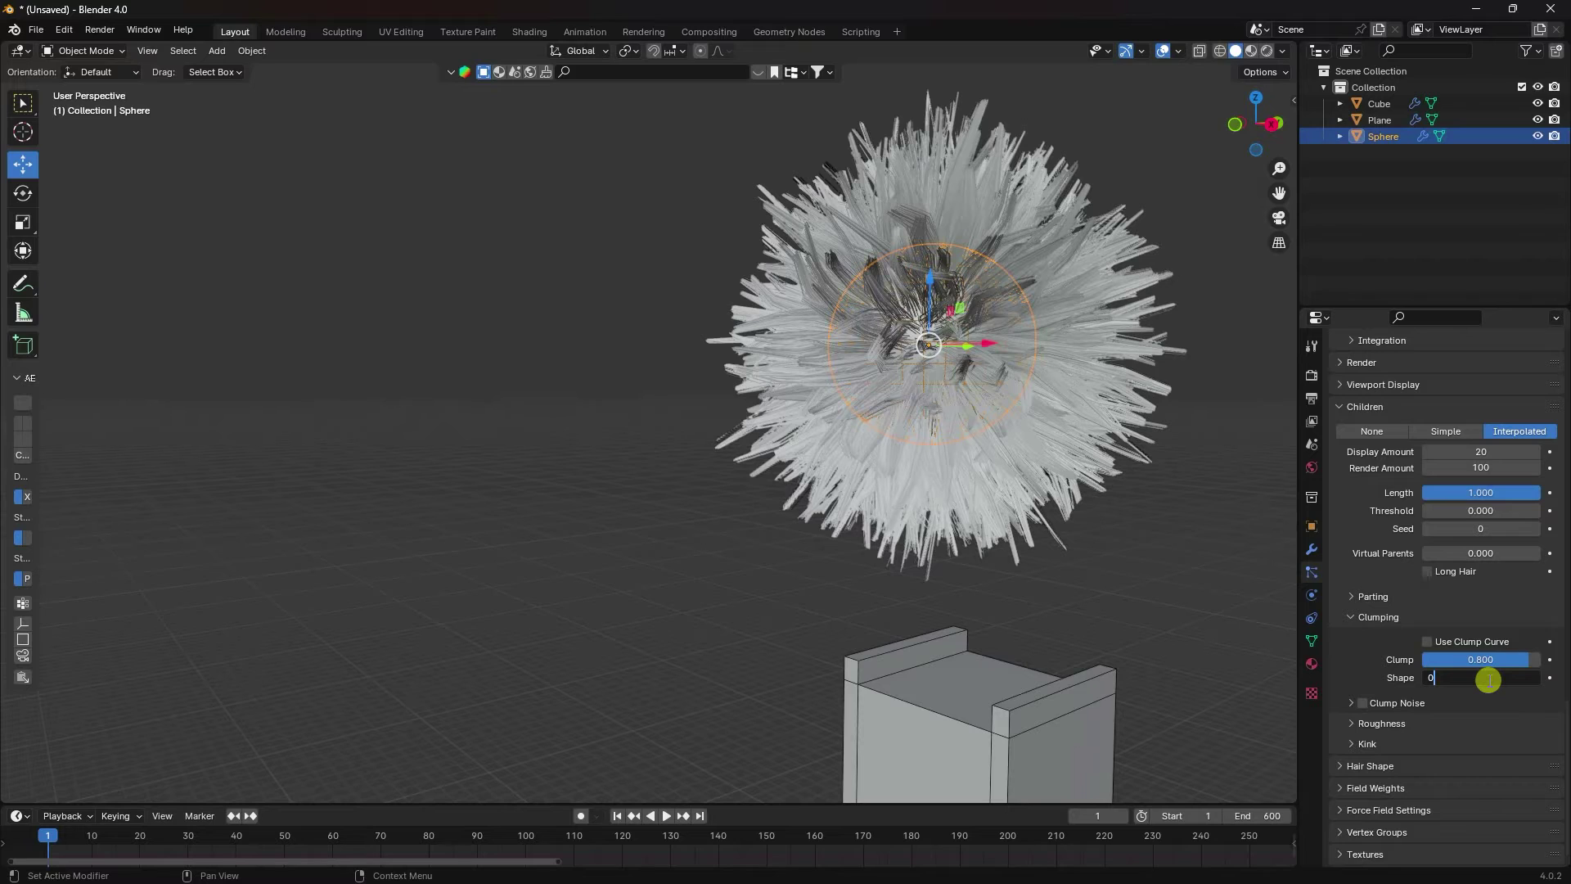
pyautogui.write('0.2')
pyautogui.press('Return')
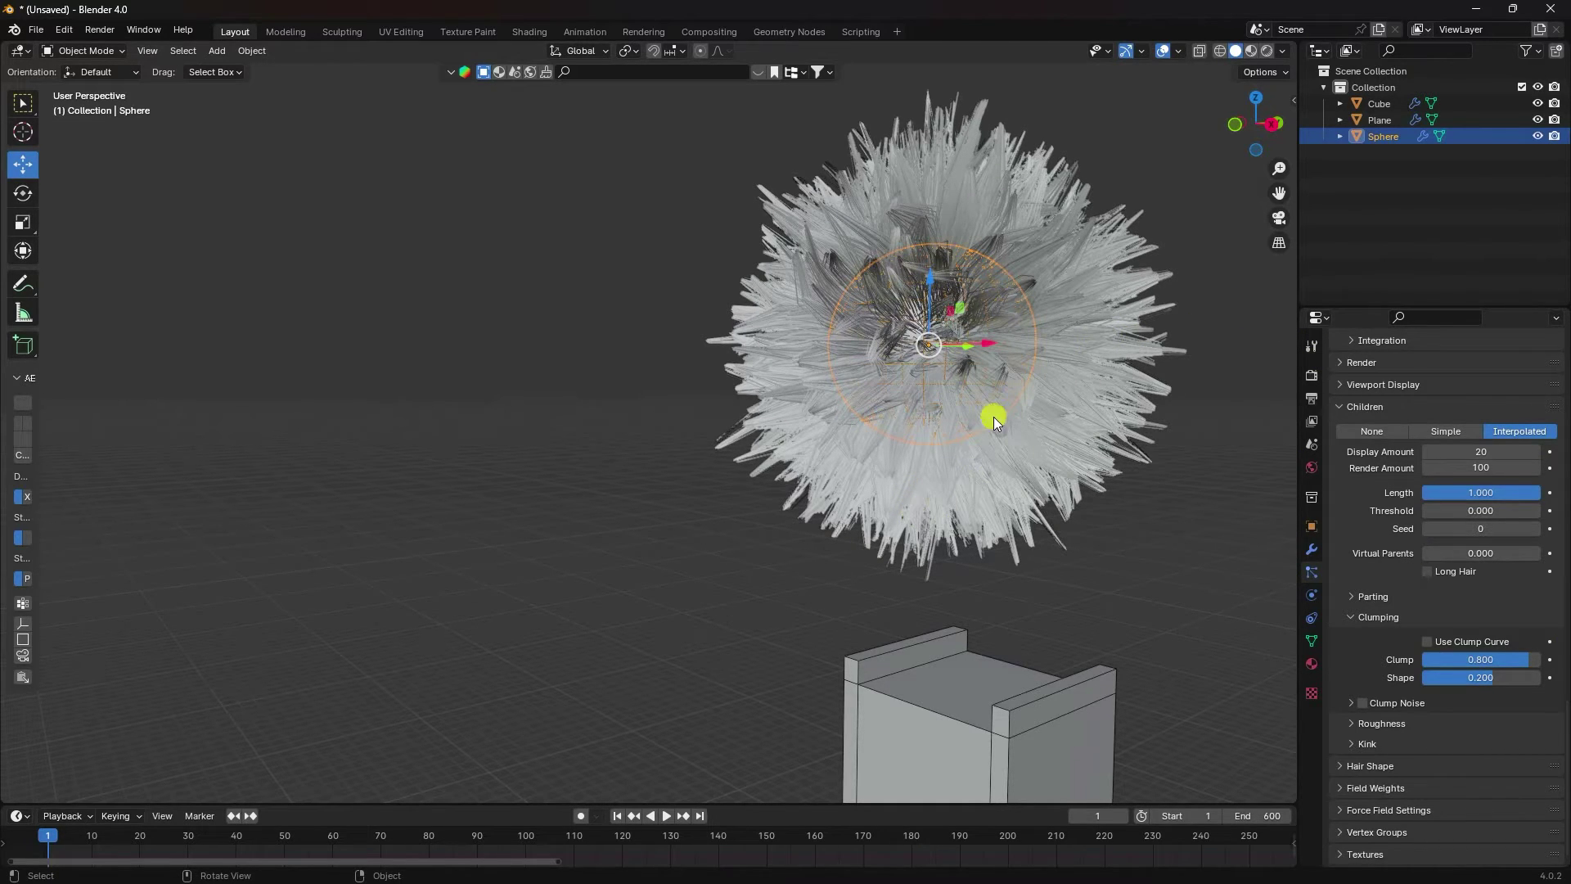
pyautogui.scroll(-5, 982, 246)
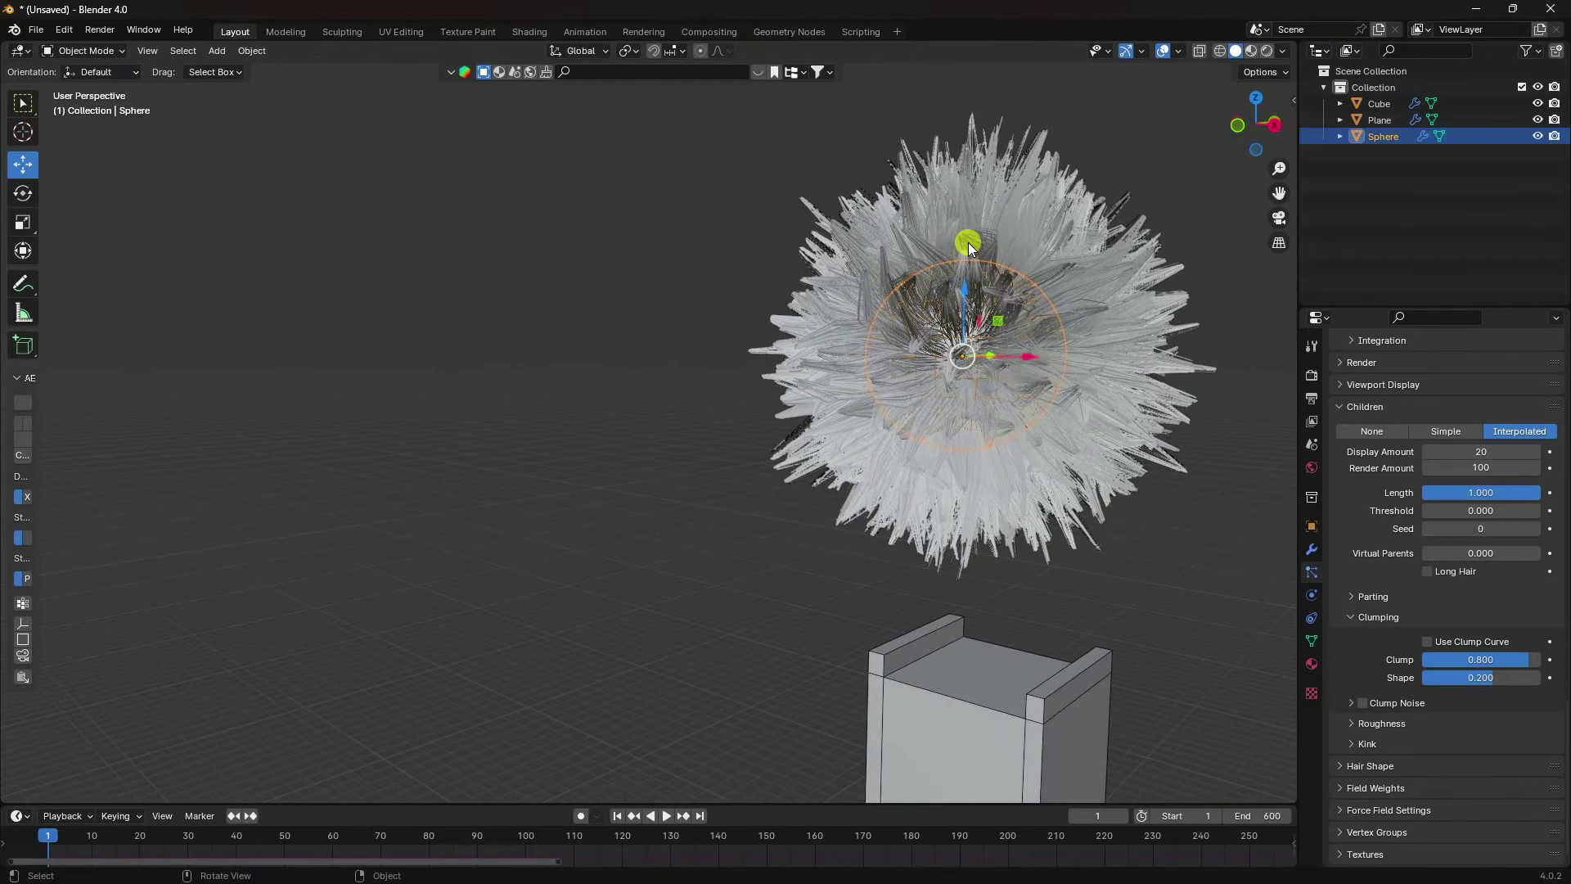
# Step: Preview the unbaked hair simulation, then stop and return to frame 1
pyautogui.keyDown('shift'); pyautogui.moveTo(945, 277); pyautogui.dragTo(1007, 175, button='middle'); pyautogui.keyUp('shift')
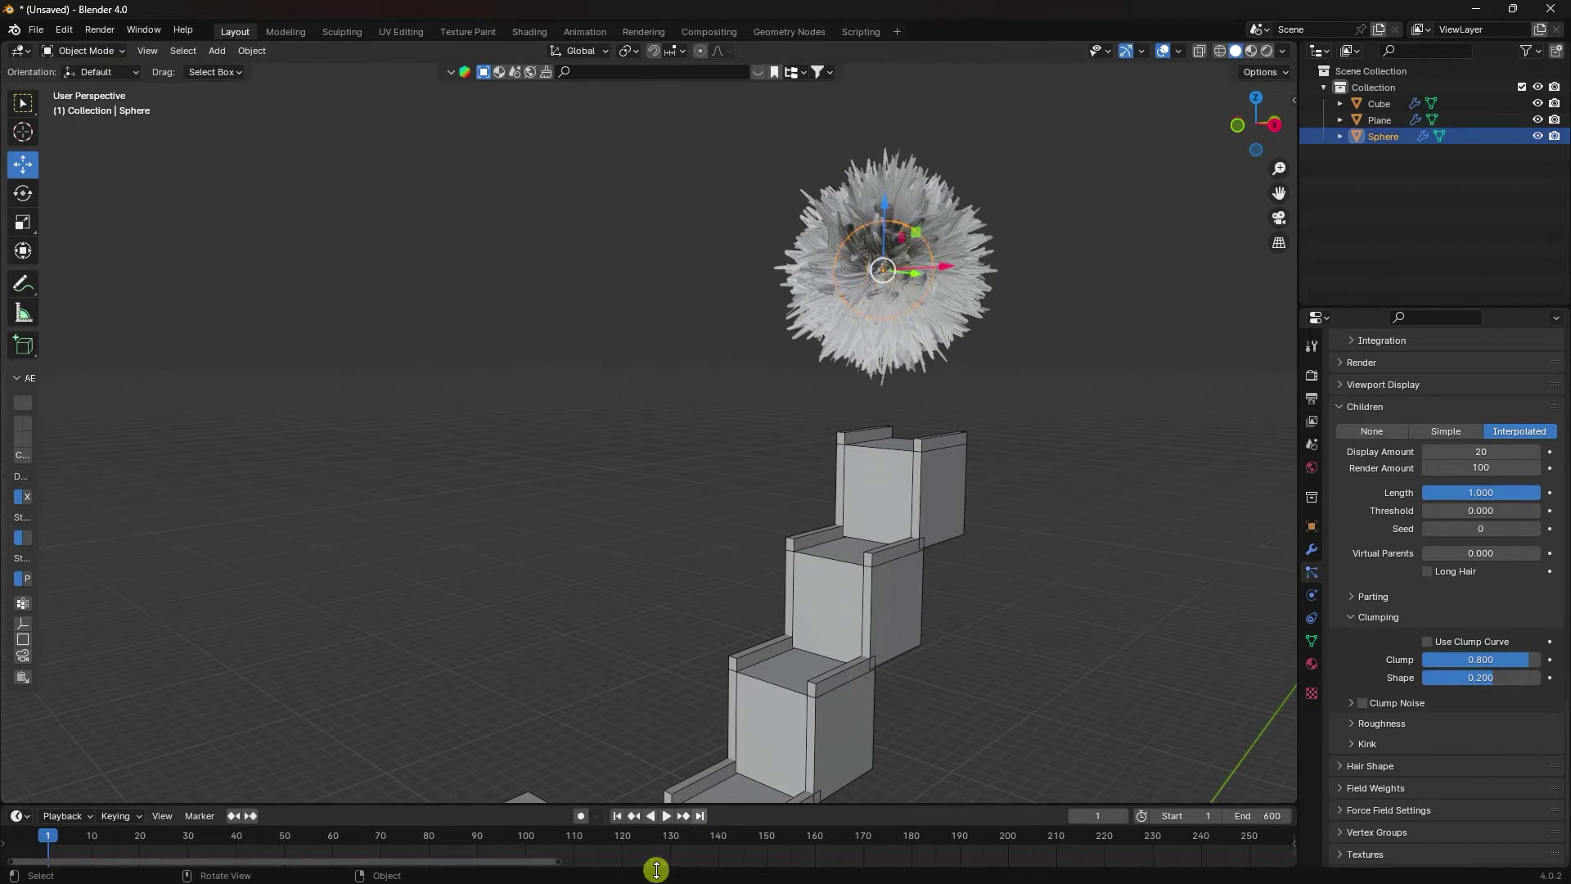
pyautogui.click(664, 817)
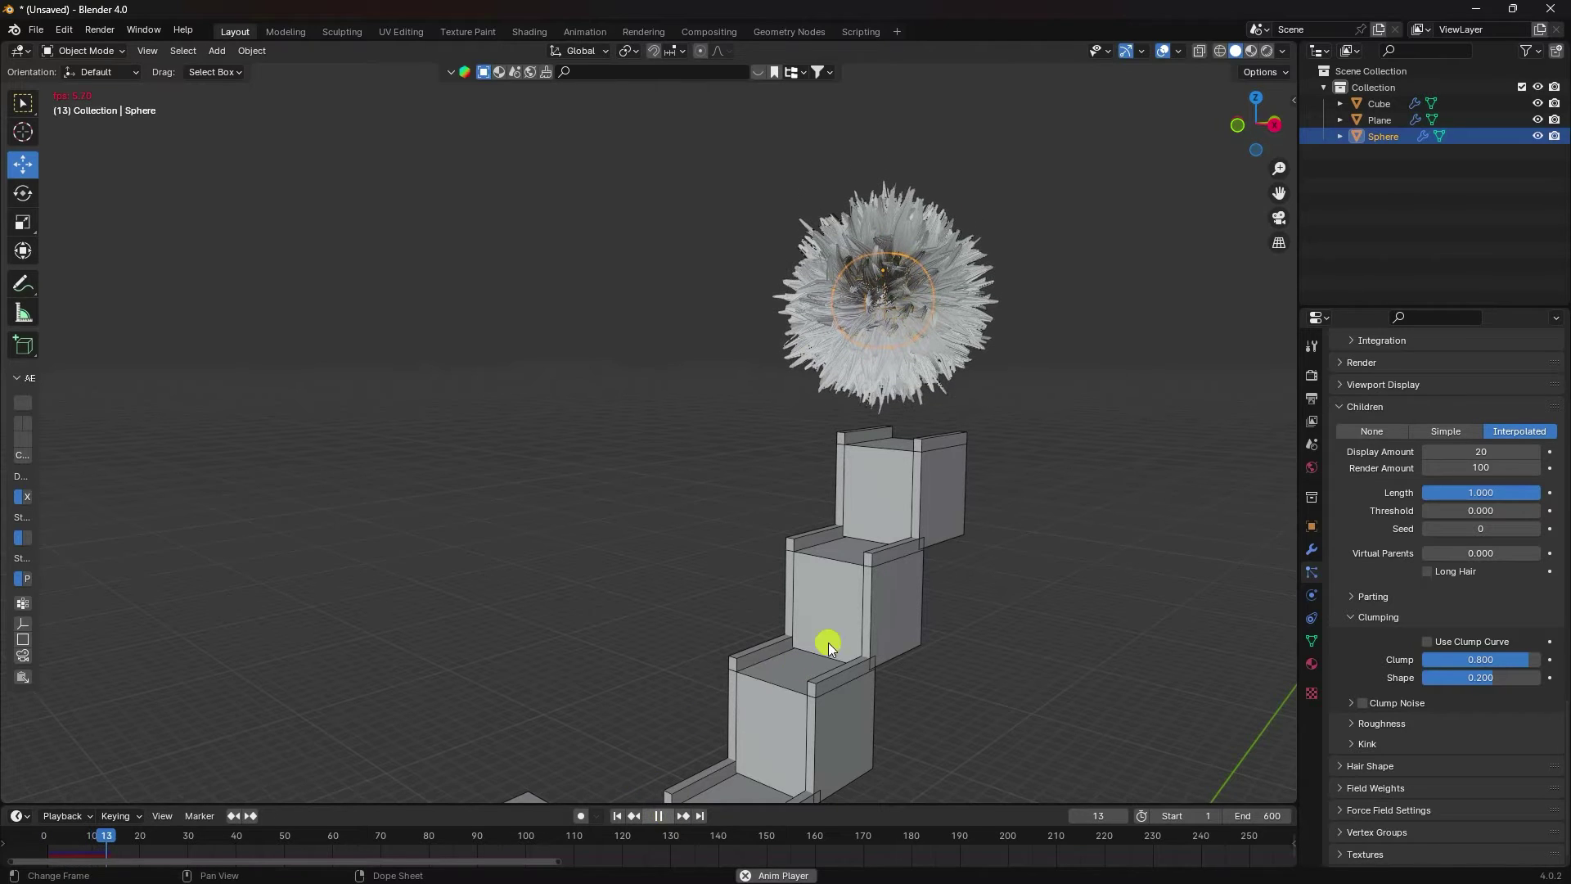
pyautogui.scroll(1, 1028, 279)
pyautogui.scroll(2, 1028, 280)
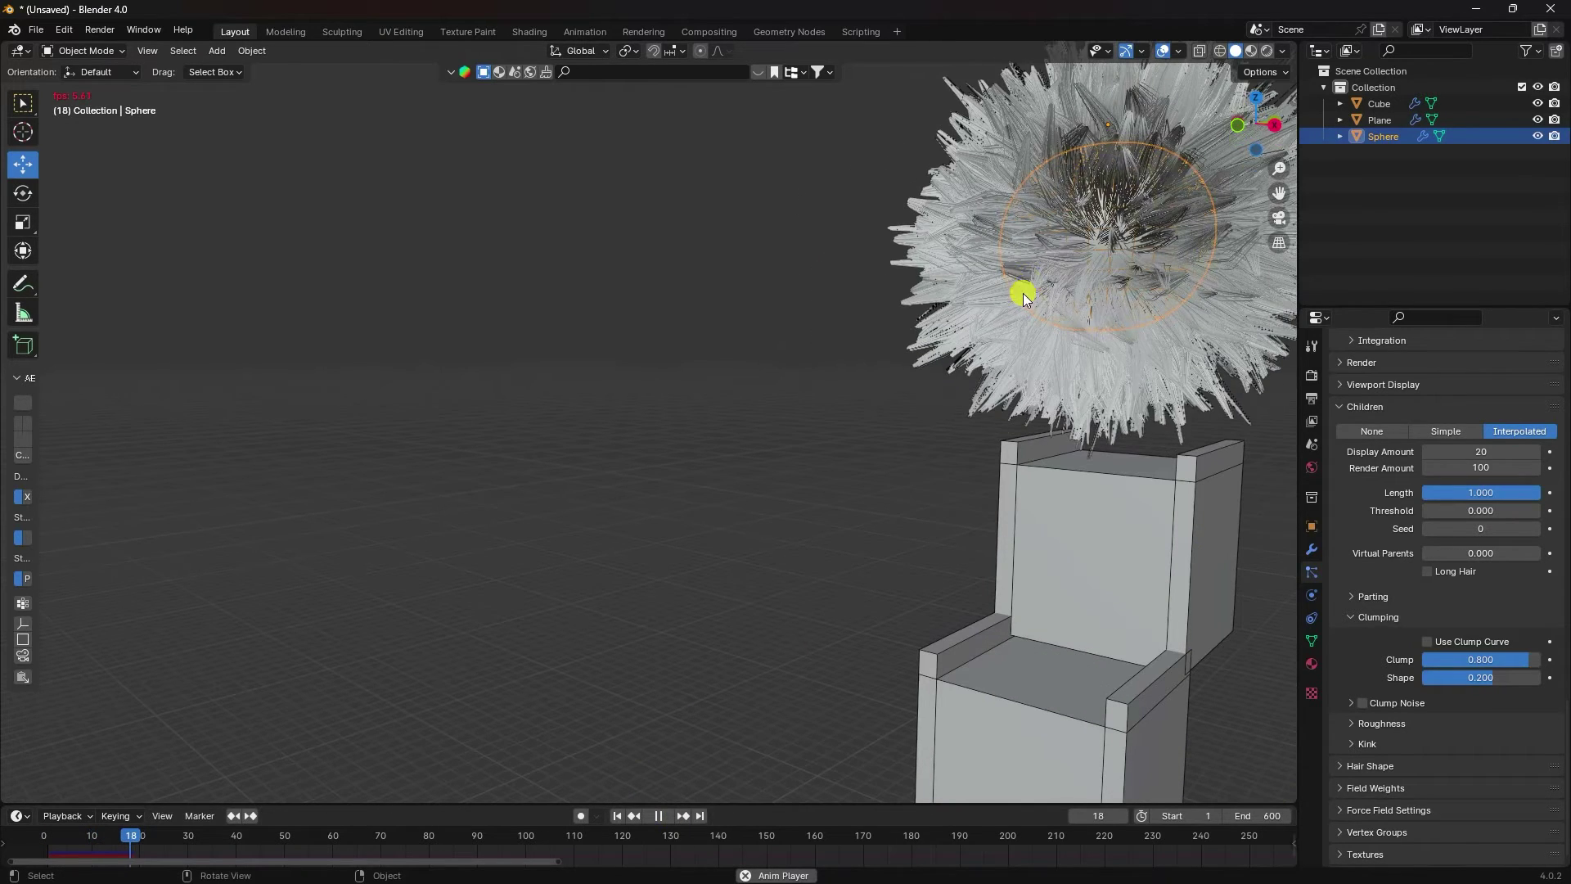
pyautogui.click(658, 816)
pyautogui.click(617, 815)
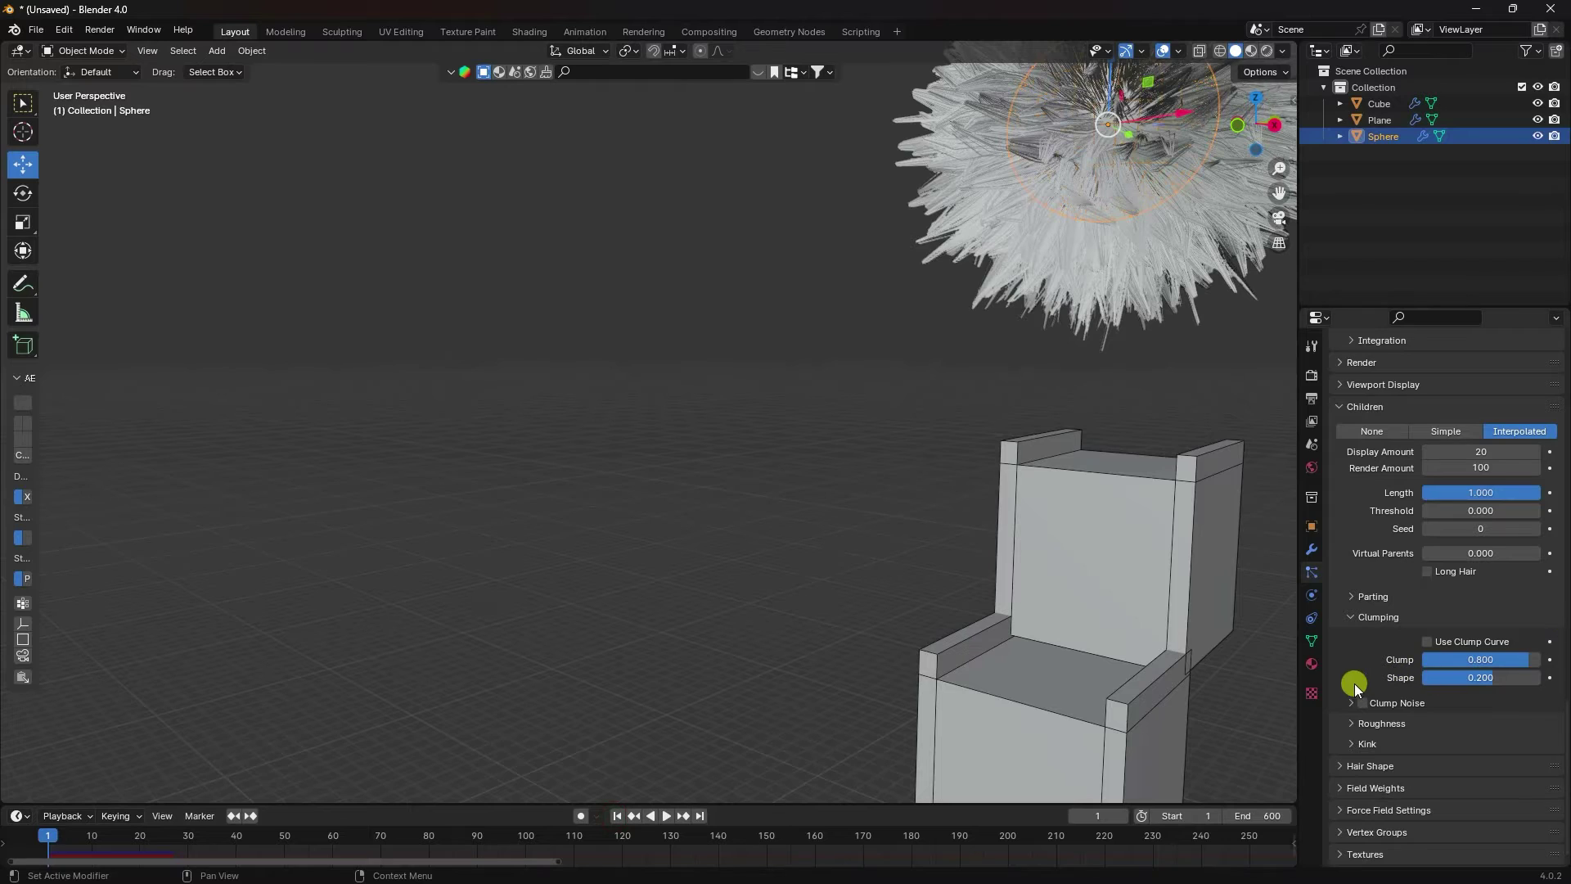
pyautogui.scroll(15, 1353, 684)
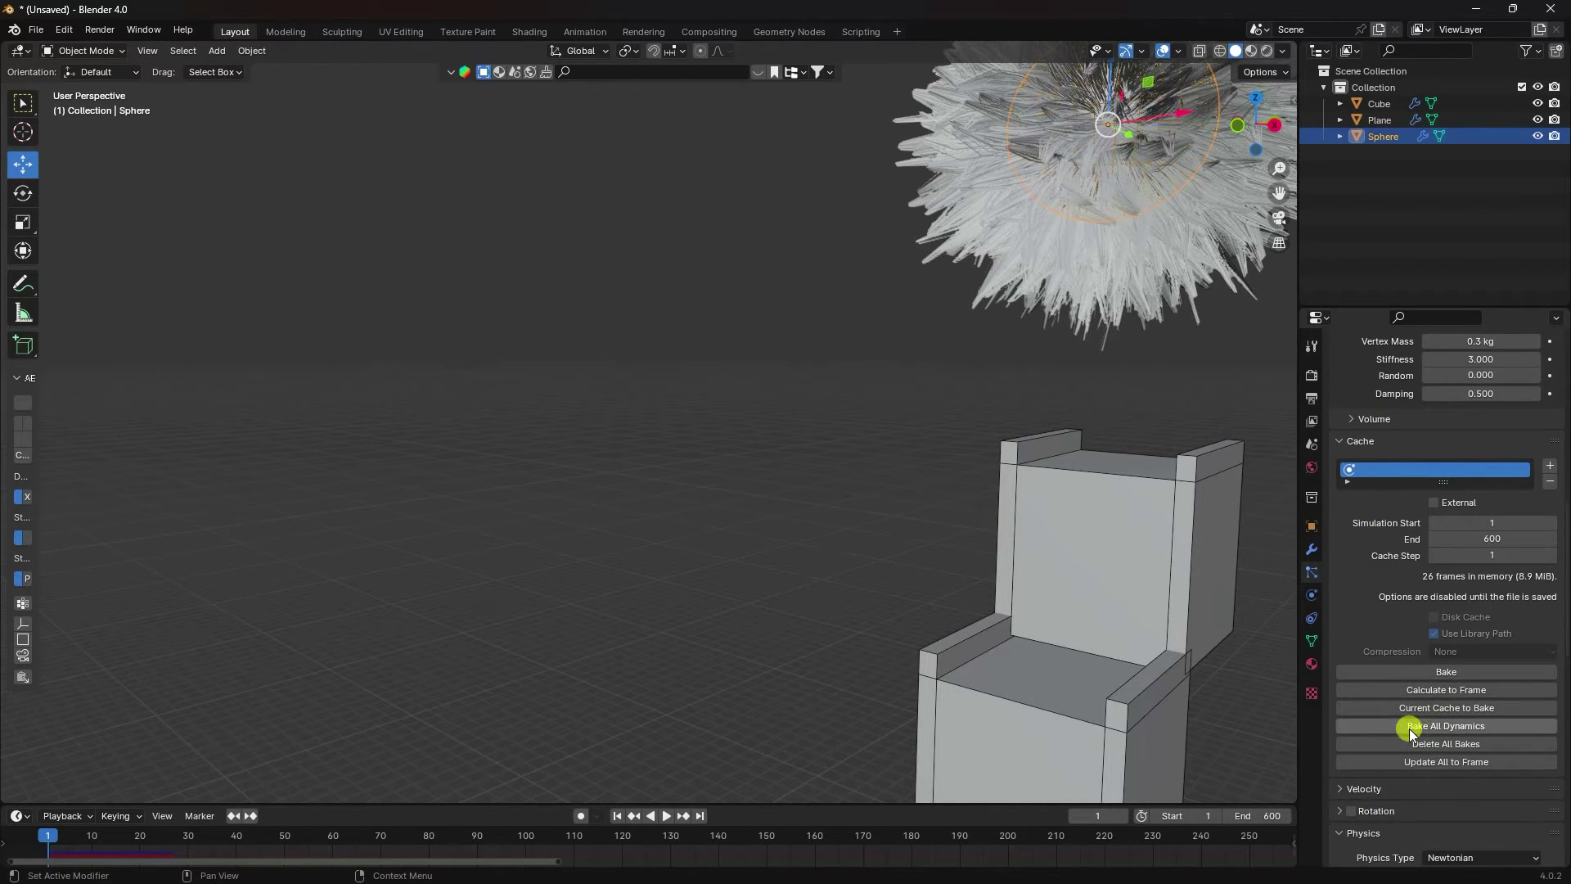
# Step: Bake All Dynamics for the 600 frames and start playback of the falling ball
pyautogui.click(1445, 727)
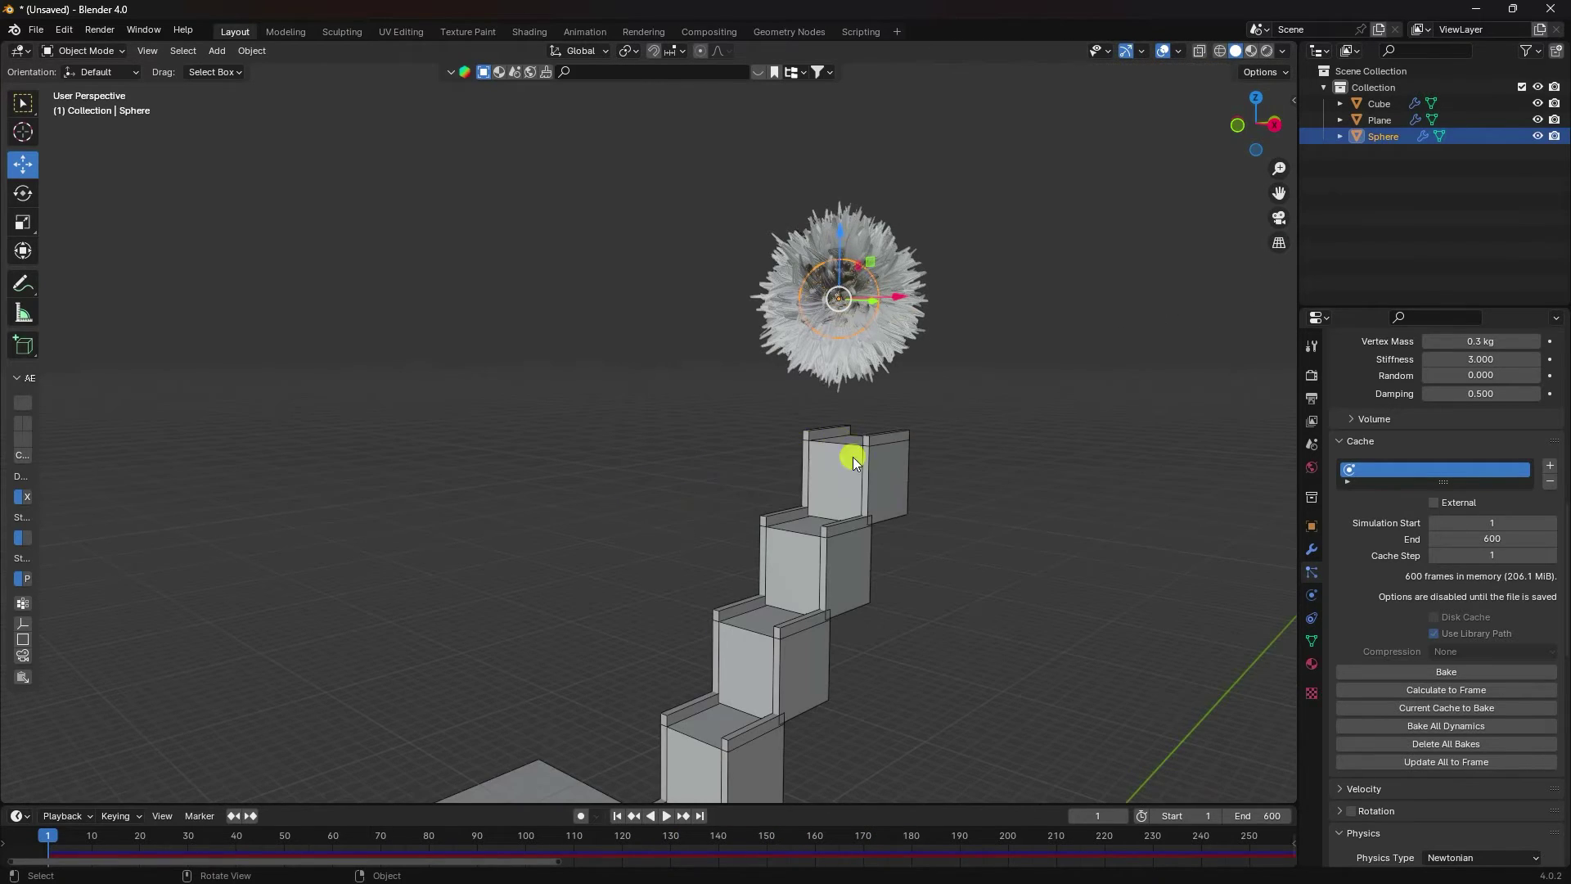
pyautogui.moveTo(853, 457); pyautogui.dragTo(838, 471, button='middle')
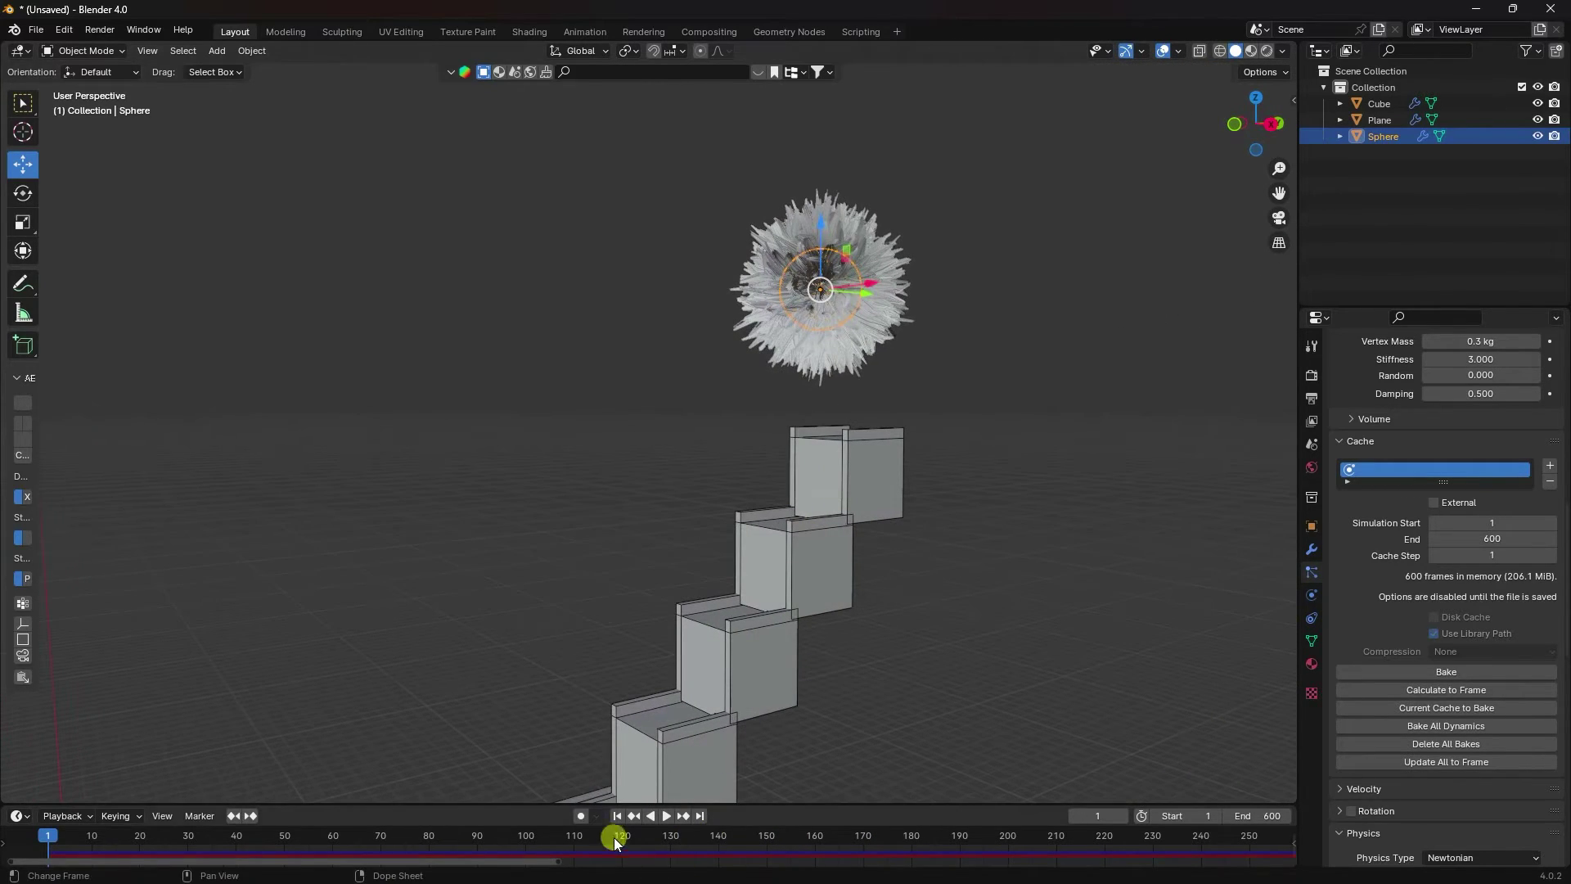
pyautogui.click(668, 816)
pyautogui.moveTo(941, 453); pyautogui.dragTo(960, 411, button='middle')
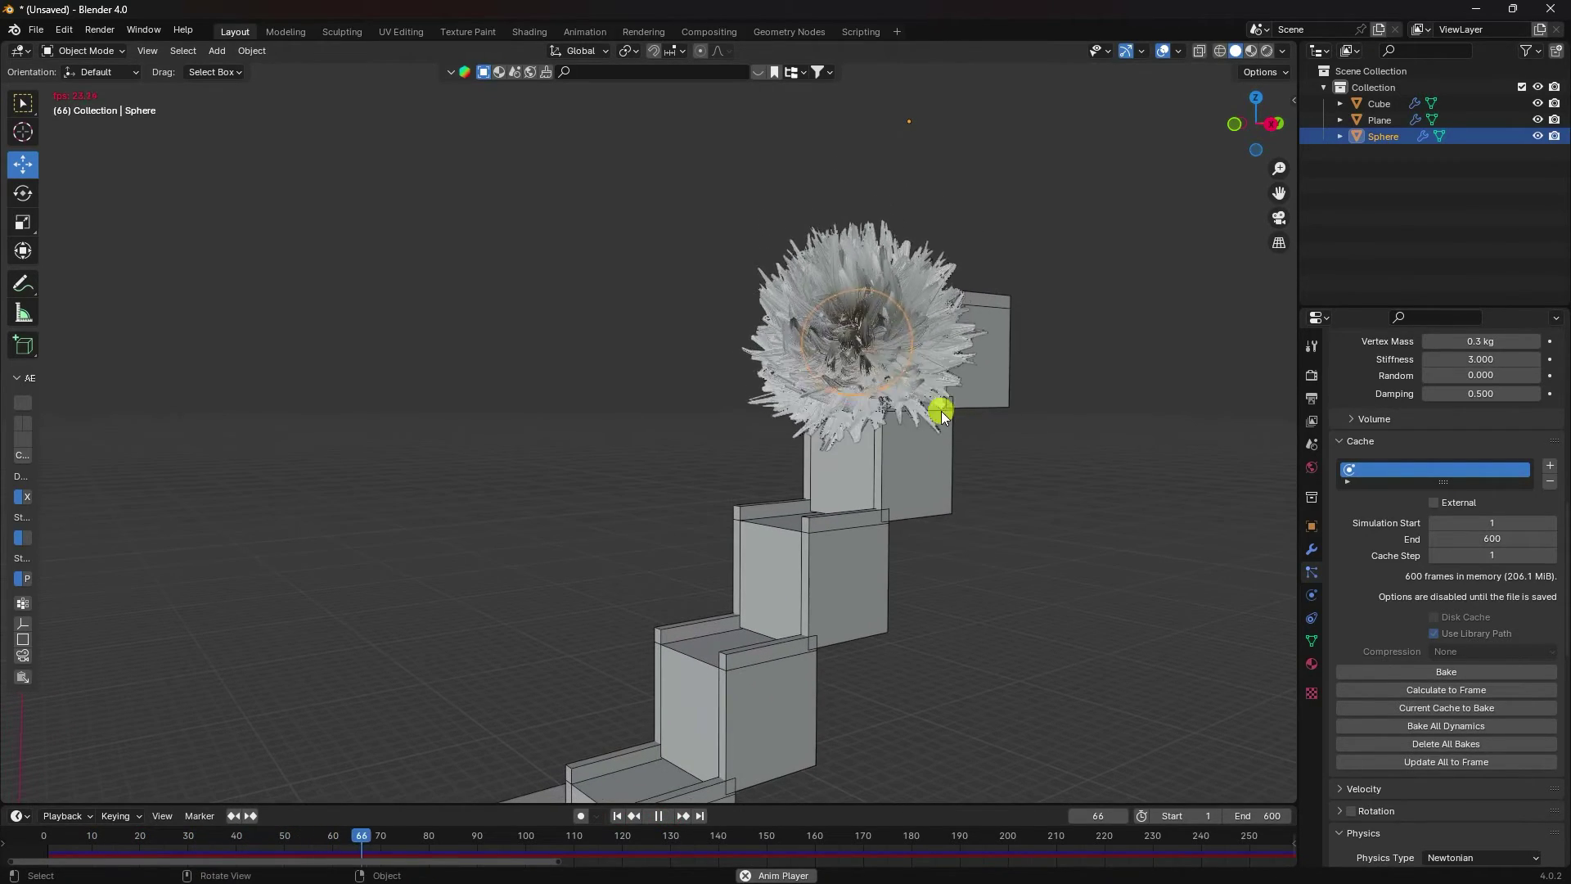
pyautogui.moveTo(780, 509); pyautogui.dragTo(872, 327, button='middle')
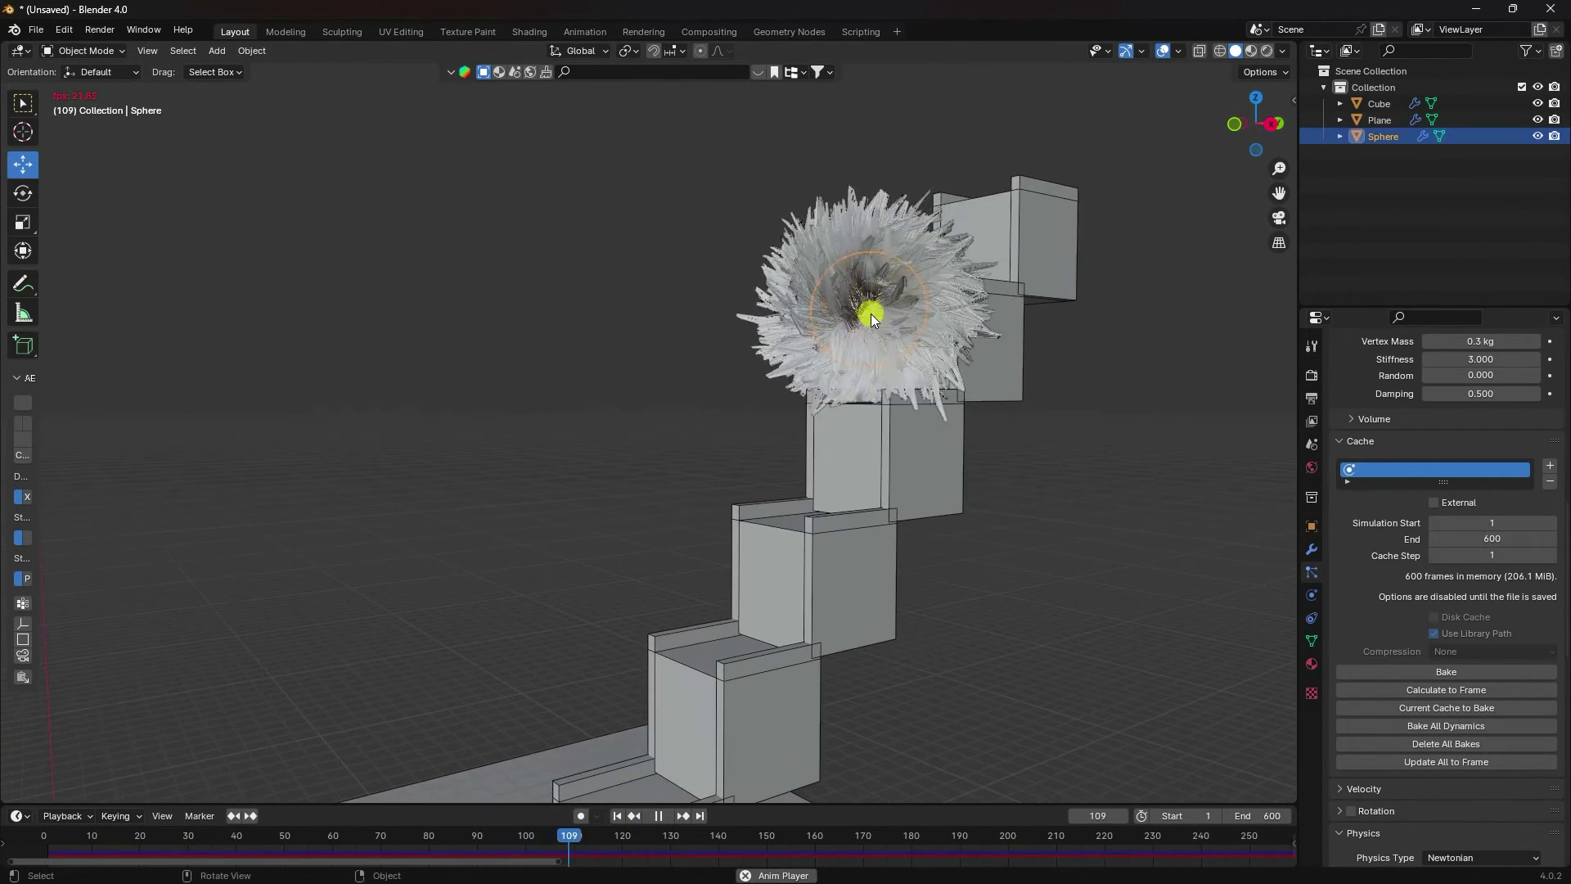
# Step: Watch the ball tumble down the staircase, then stop playback at frame 1
pyautogui.scroll(4, 872, 327)
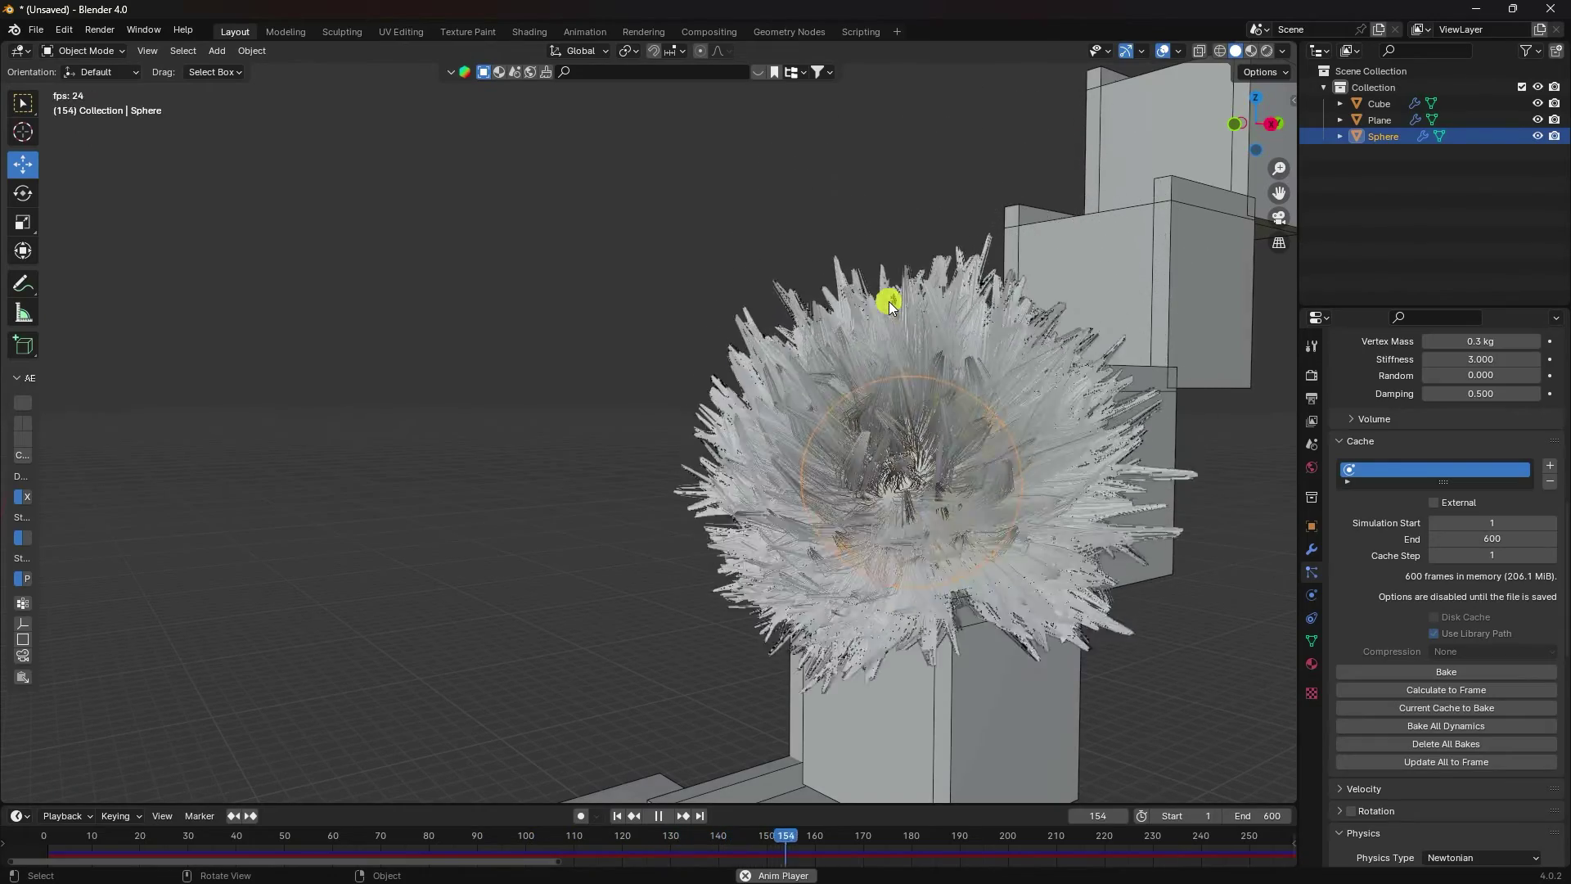
pyautogui.scroll(-2, 889, 302)
pyautogui.scroll(-2, 889, 301)
pyautogui.moveTo(793, 484); pyautogui.dragTo(813, 223, button='middle')
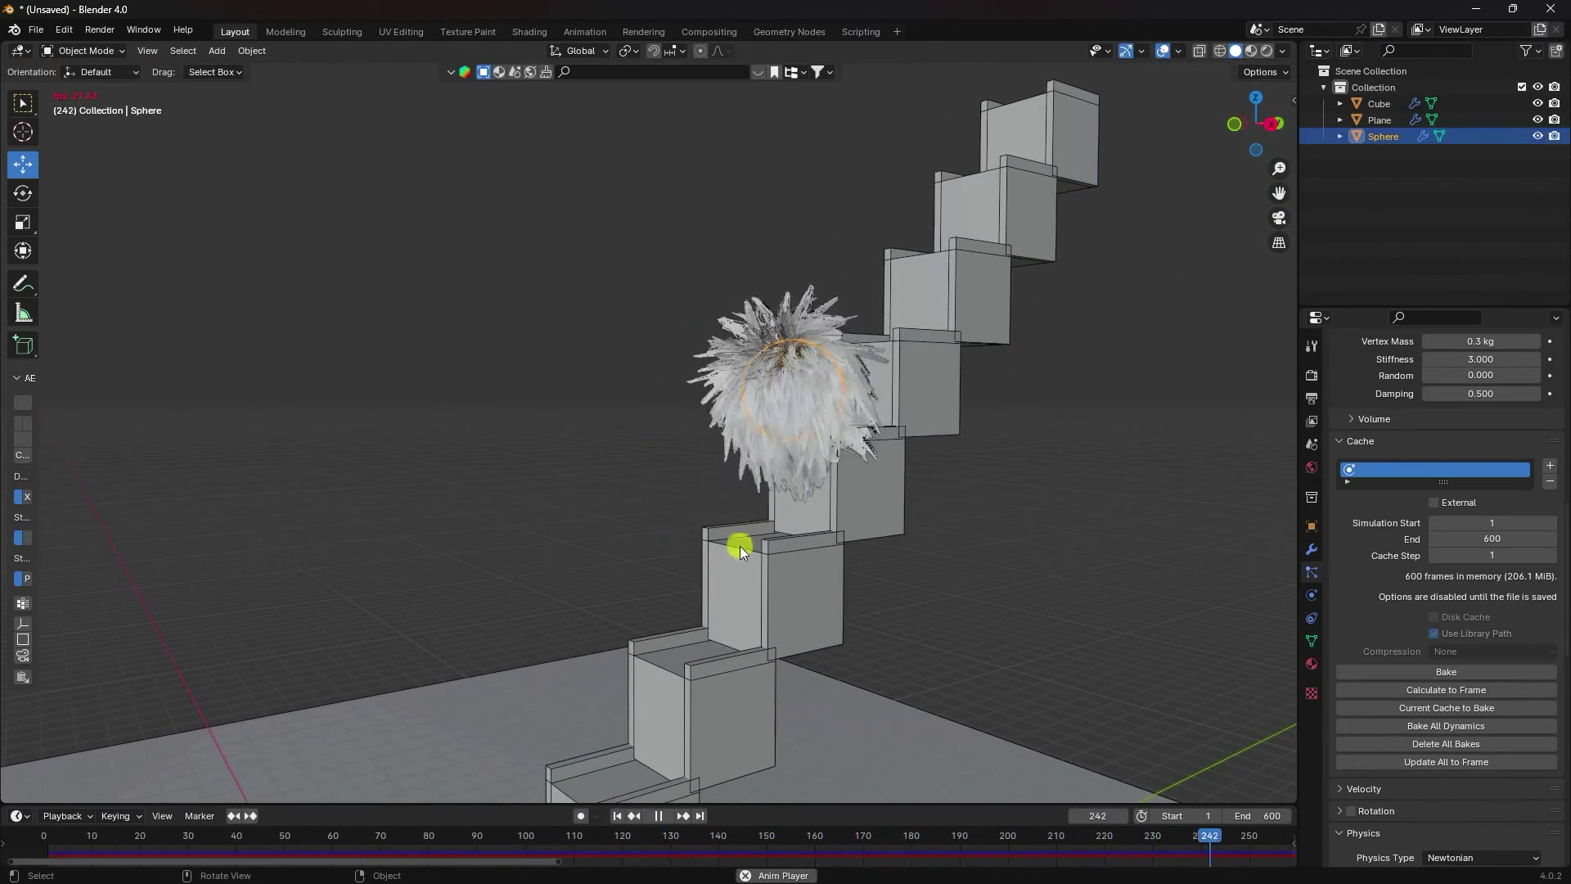
pyautogui.scroll(2, 717, 611)
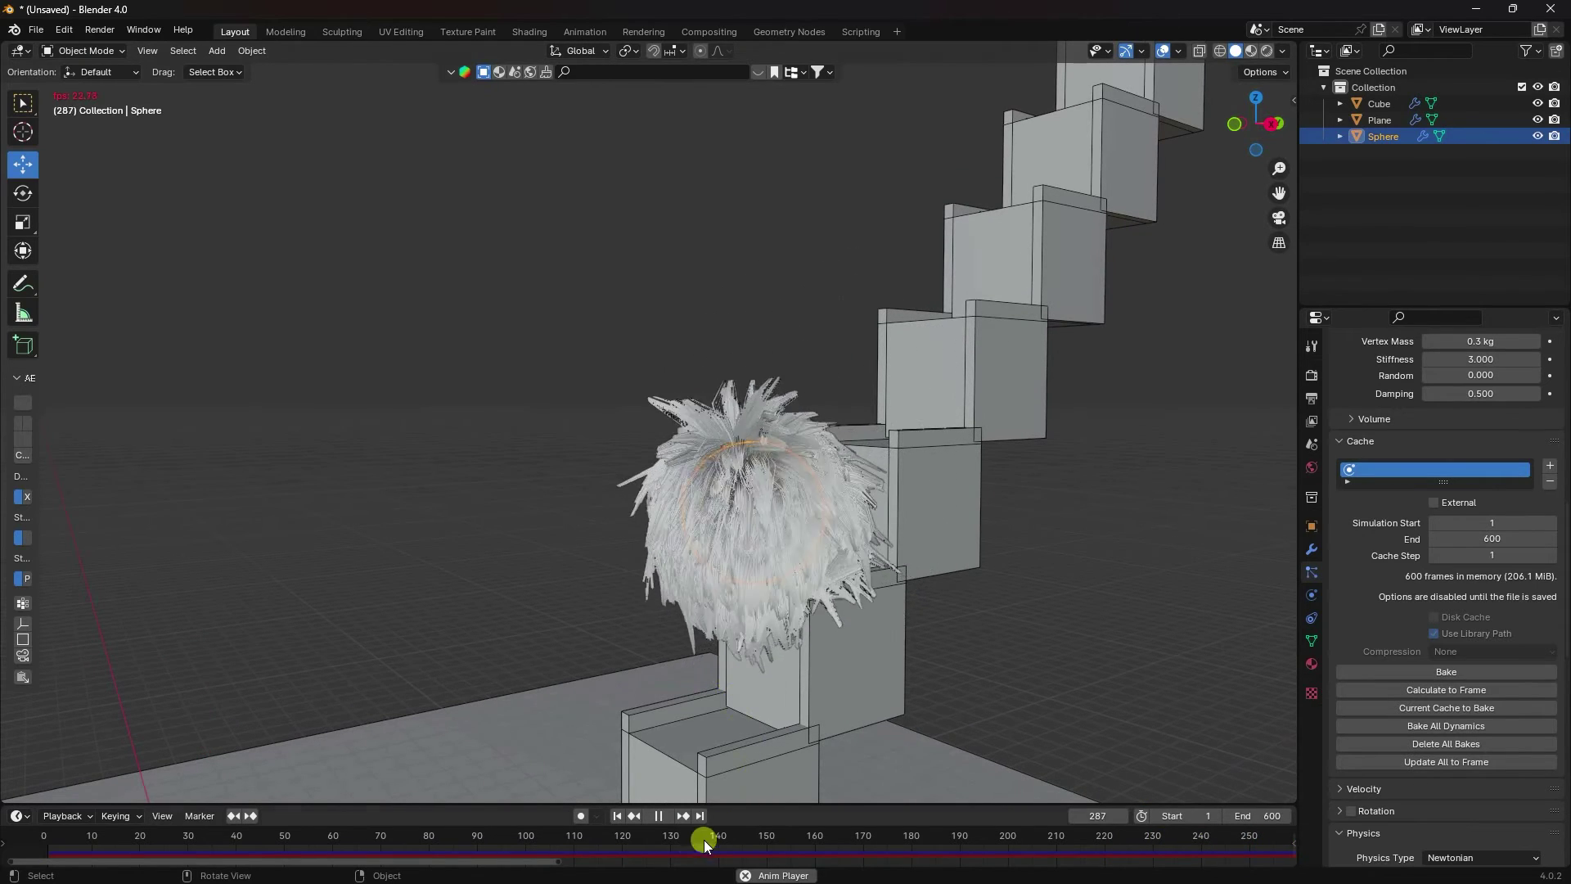
pyautogui.click(658, 816)
pyautogui.click(619, 817)
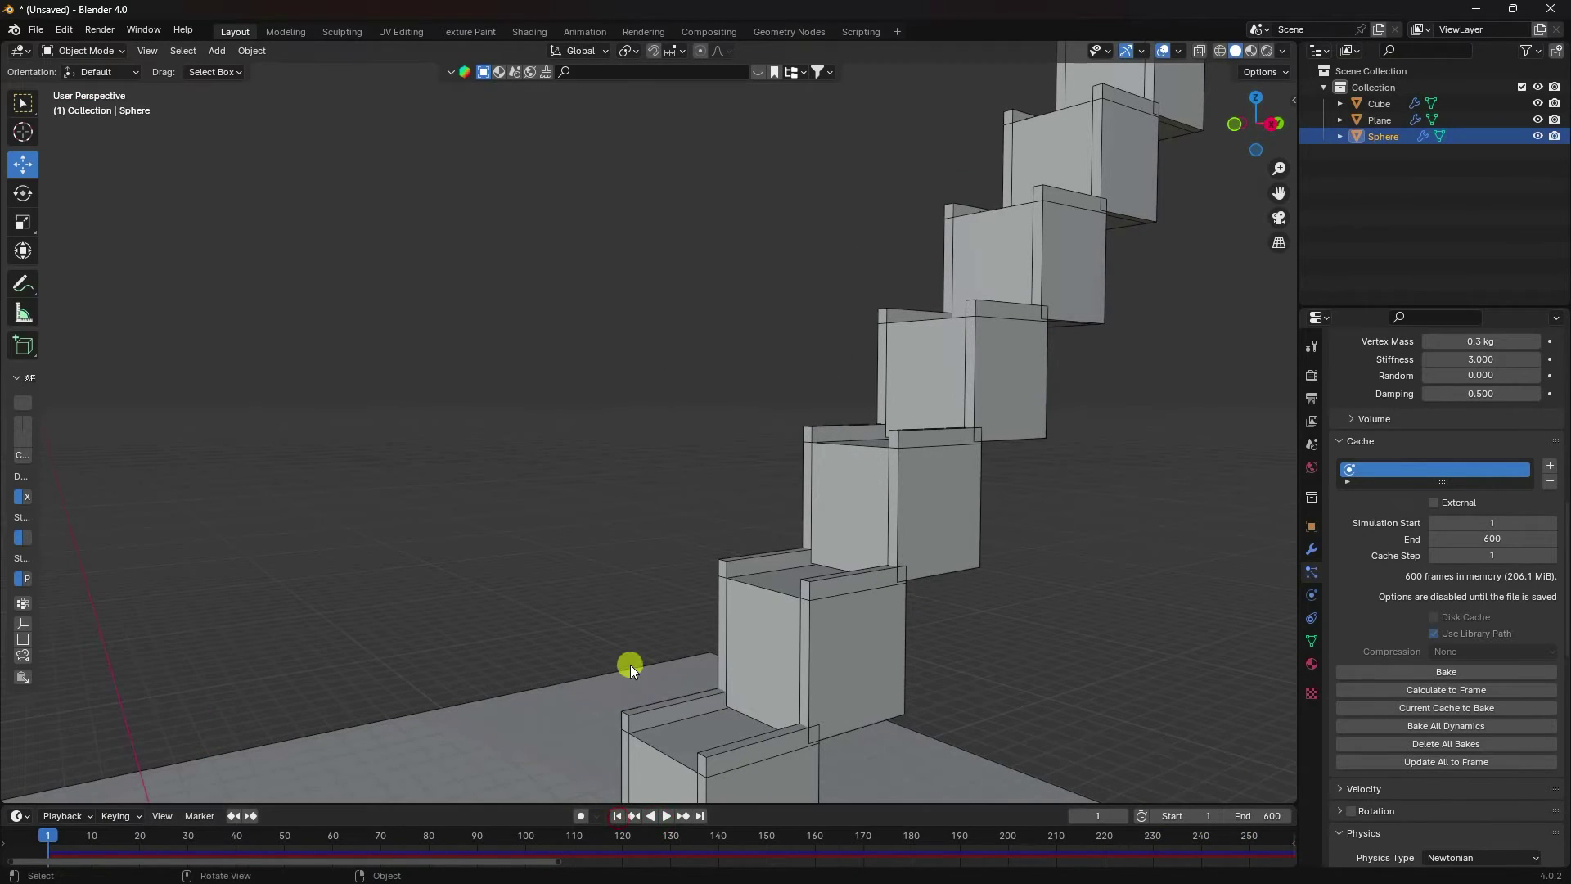
pyautogui.scroll(-5, 610, 601)
pyautogui.scroll(2, 820, 317)
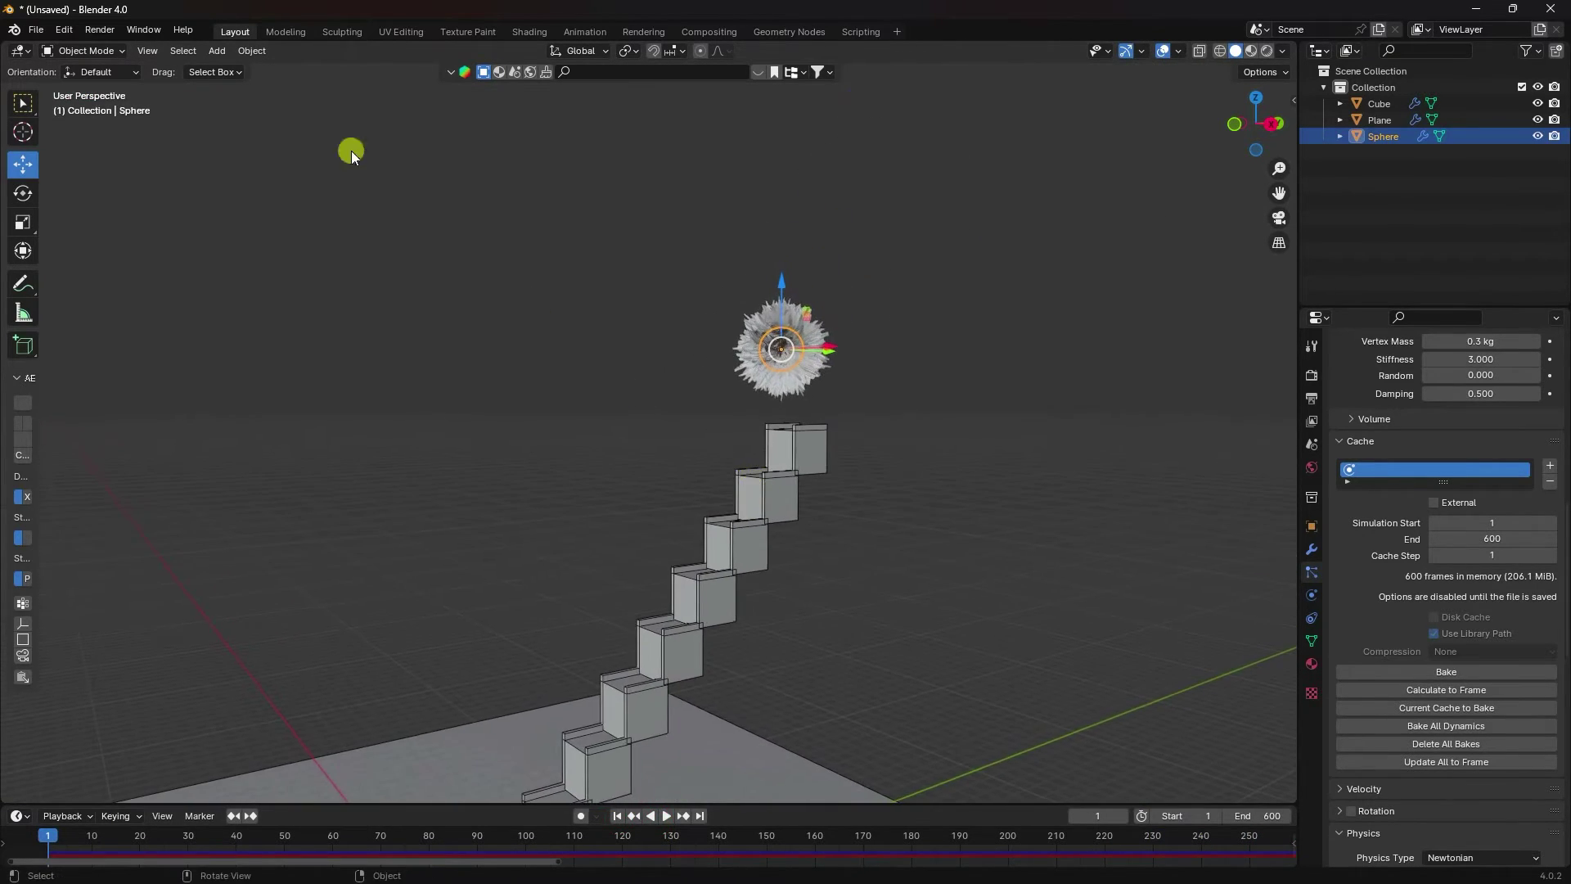
# Step: Add a camera and align it to the current view of the ball and stairs
pyautogui.click(219, 52)
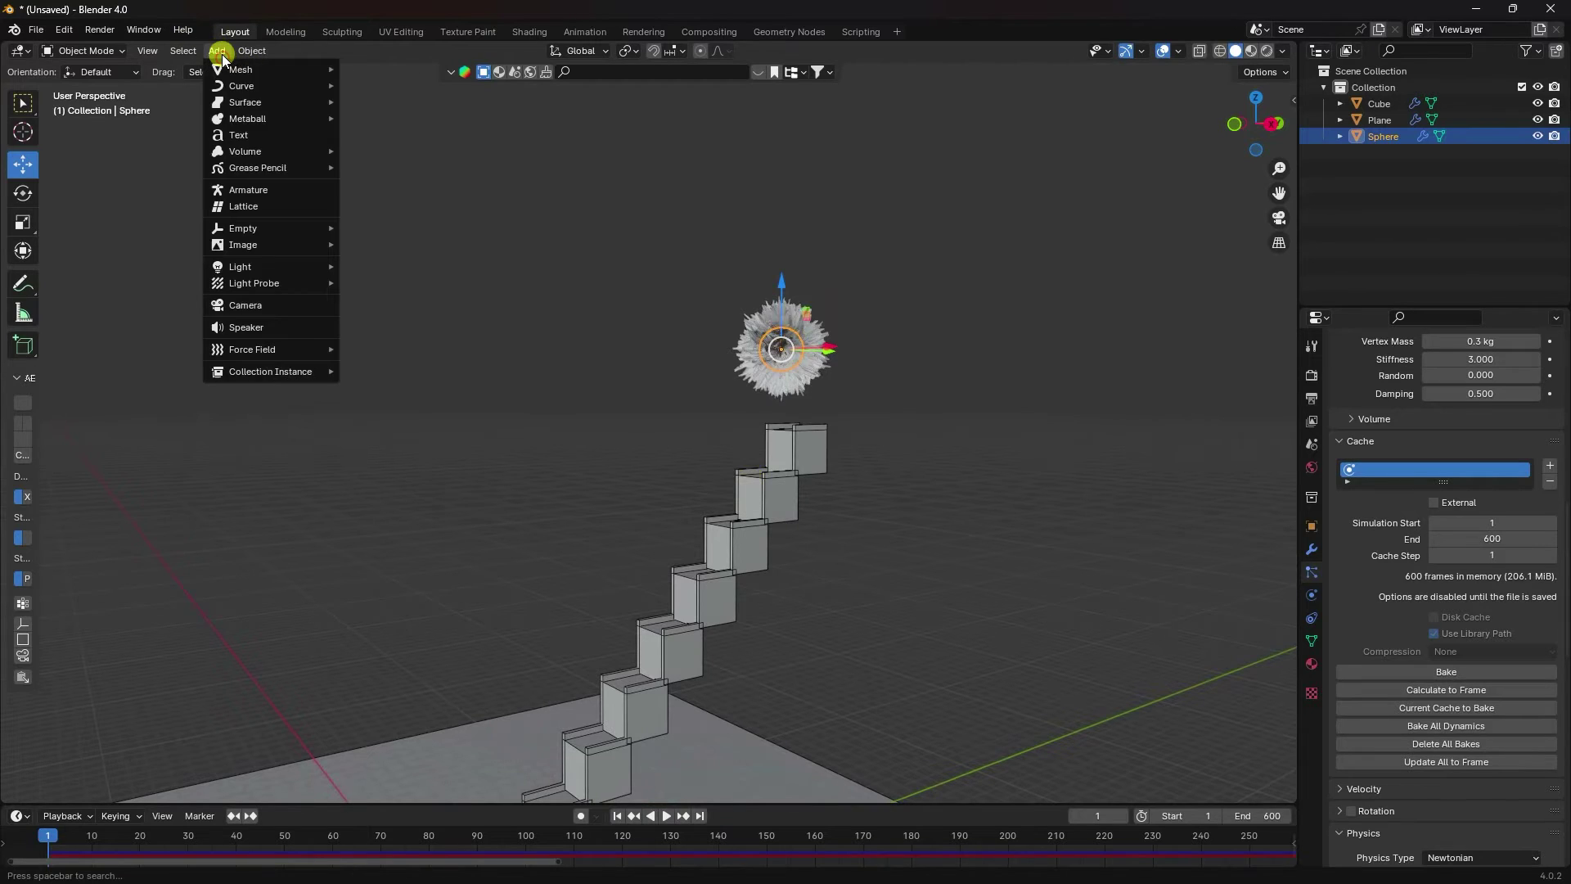
pyautogui.click(245, 305)
pyautogui.scroll(6, 930, 336)
pyautogui.keyDown('shift'); pyautogui.moveTo(934, 294); pyautogui.dragTo(771, 453, button='middle'); pyautogui.keyUp('shift')
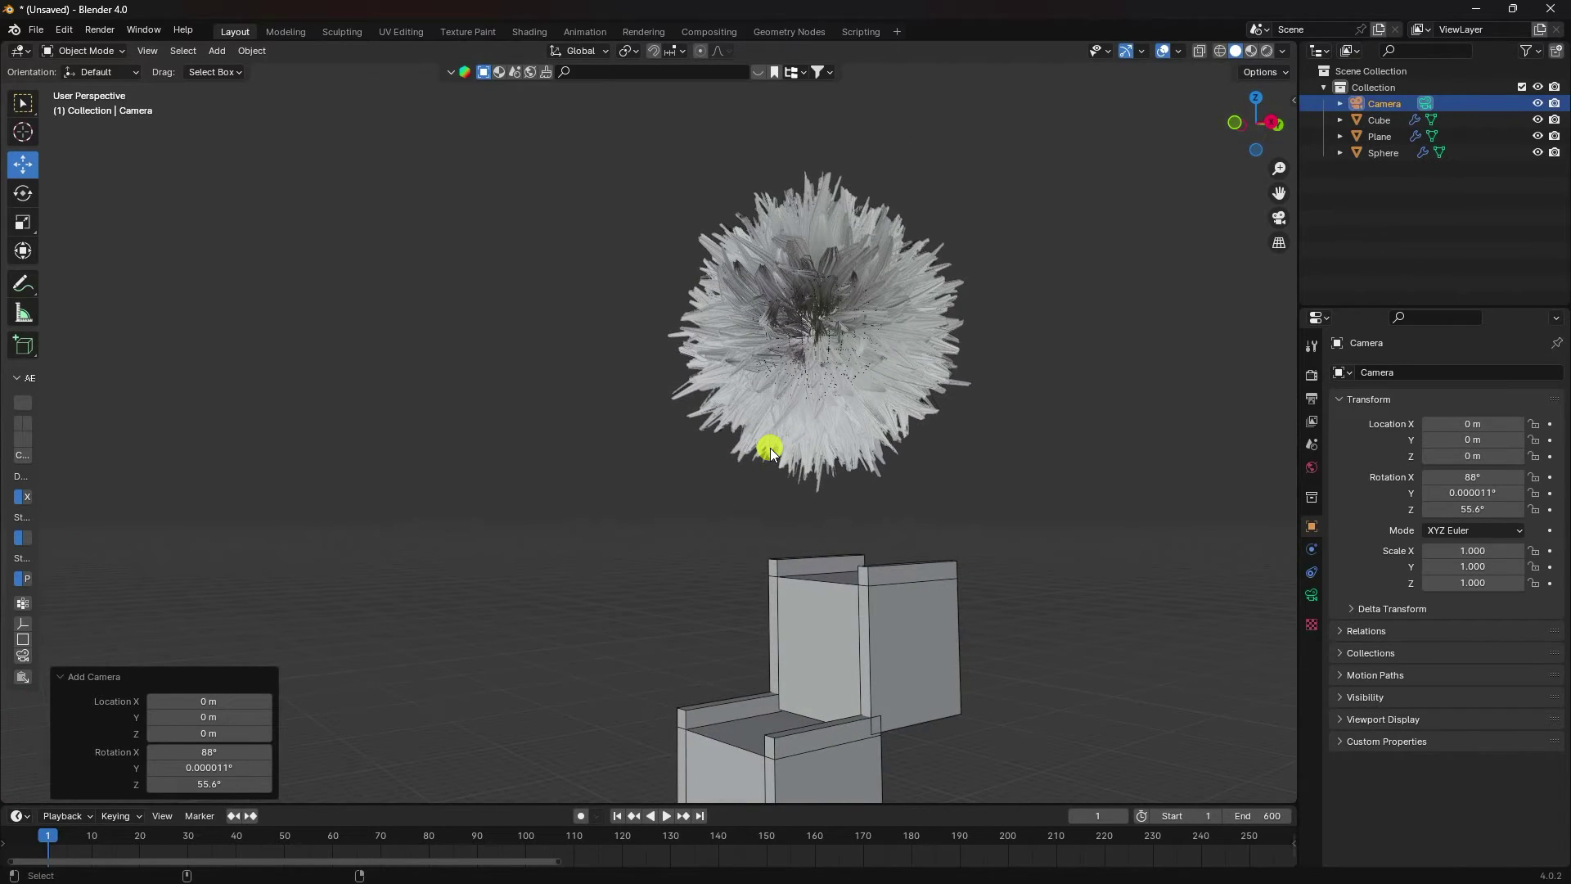
pyautogui.press('ctrl+alt+KP_0')
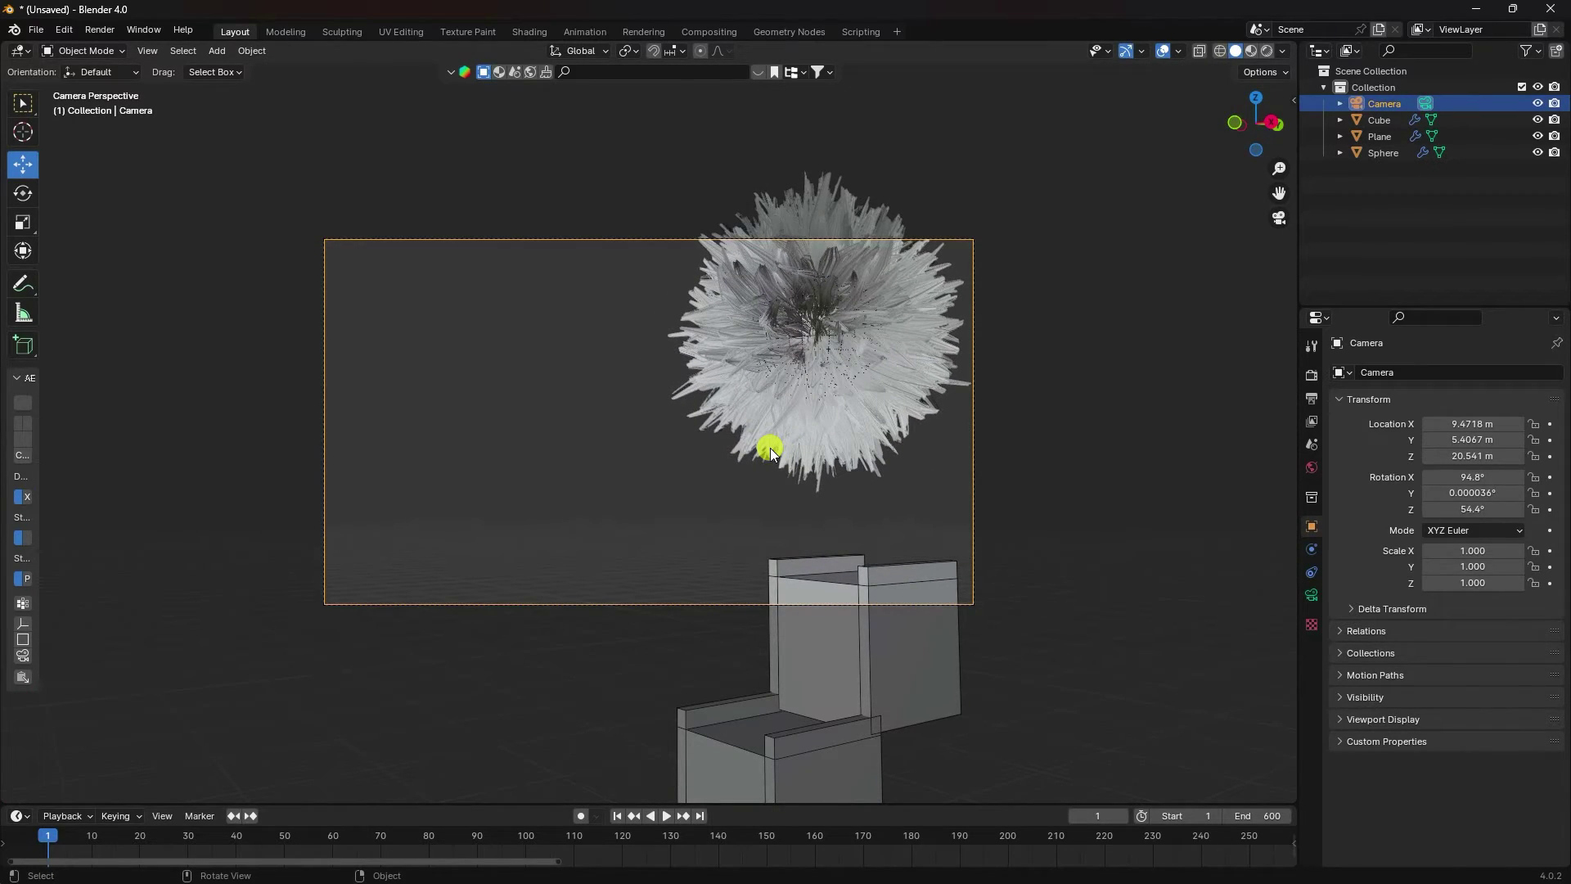
# Step: Enable Camera to View in the sidebar's View tab and reframe the camera on the hairy ball
pyautogui.click(1296, 105)
pyautogui.click(1286, 177)
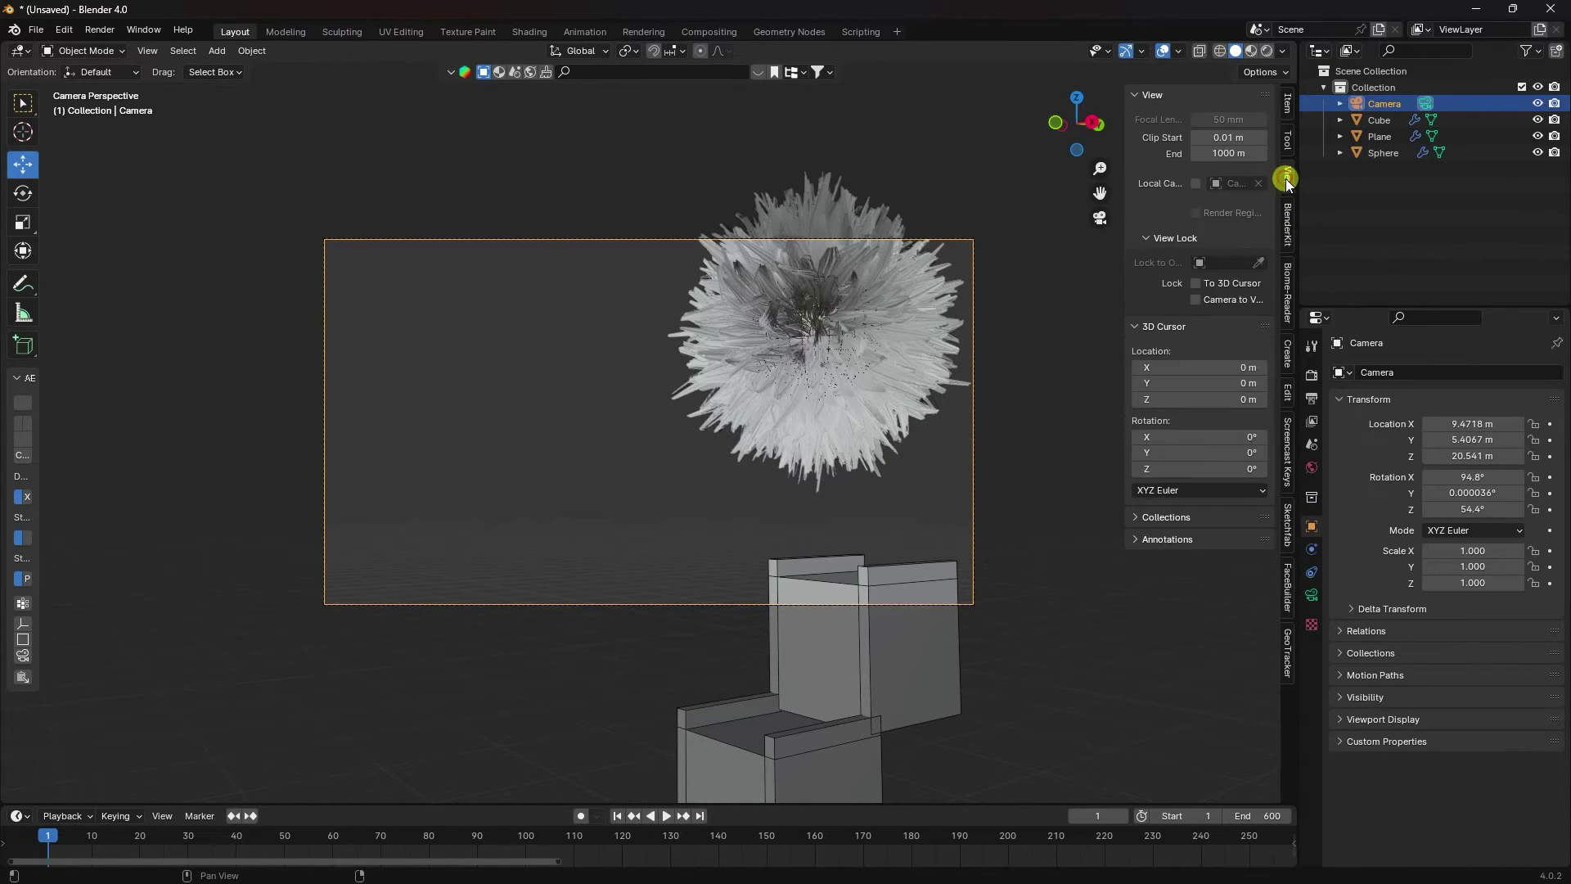
pyautogui.click(1195, 300)
pyautogui.keyDown('shift'); pyautogui.moveTo(936, 411); pyautogui.dragTo(689, 448, button='middle'); pyautogui.keyUp('shift')
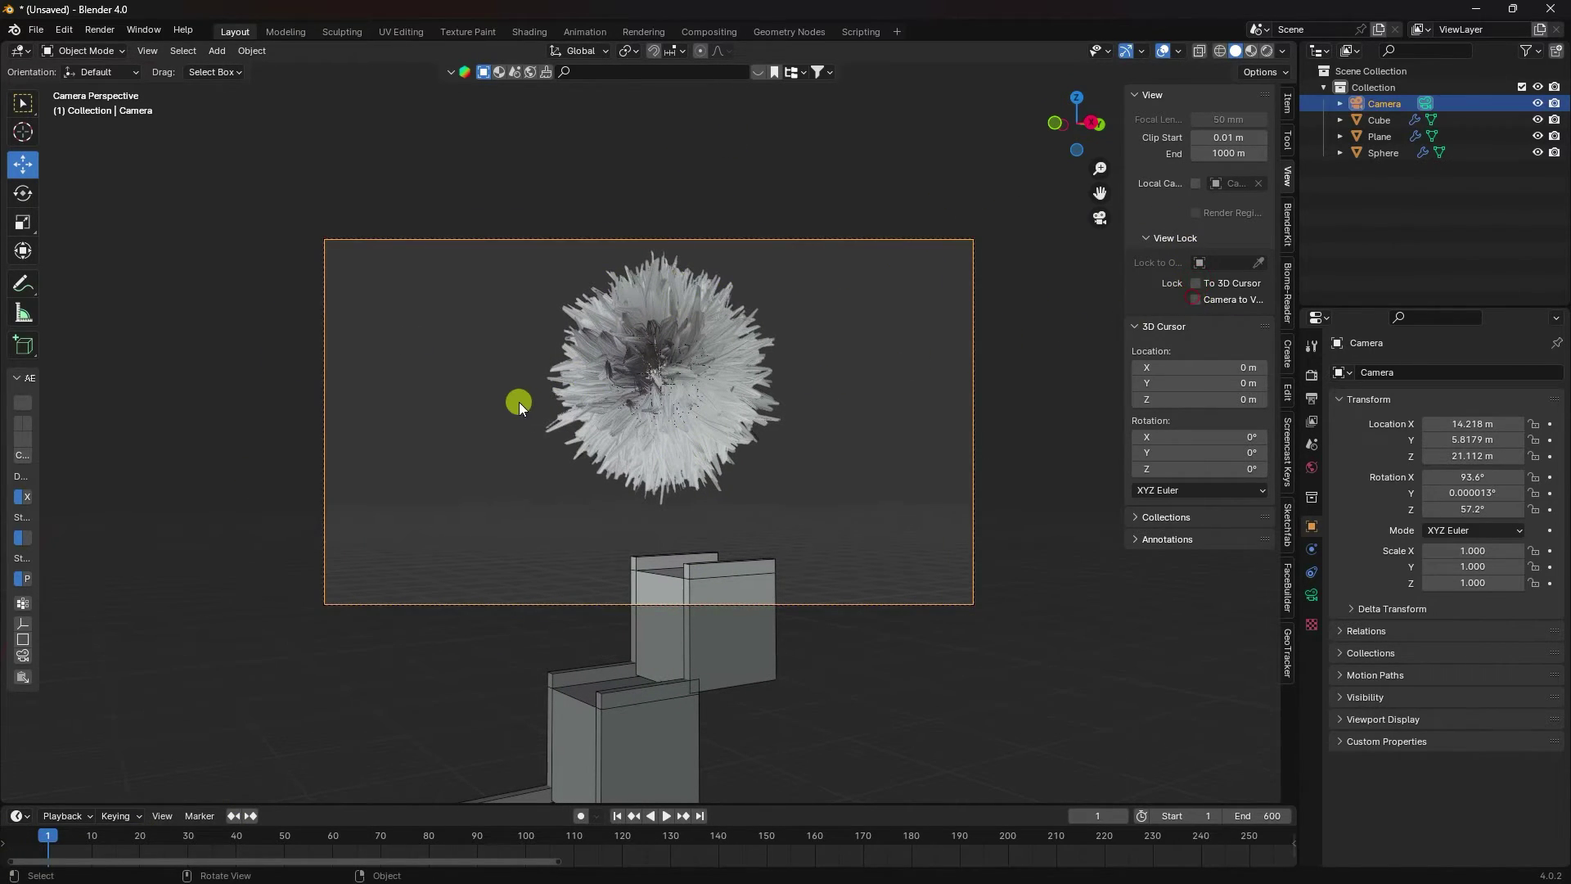
# Step: Keyframe the camera's Location & Rotation at frame 1
pyautogui.press('i')
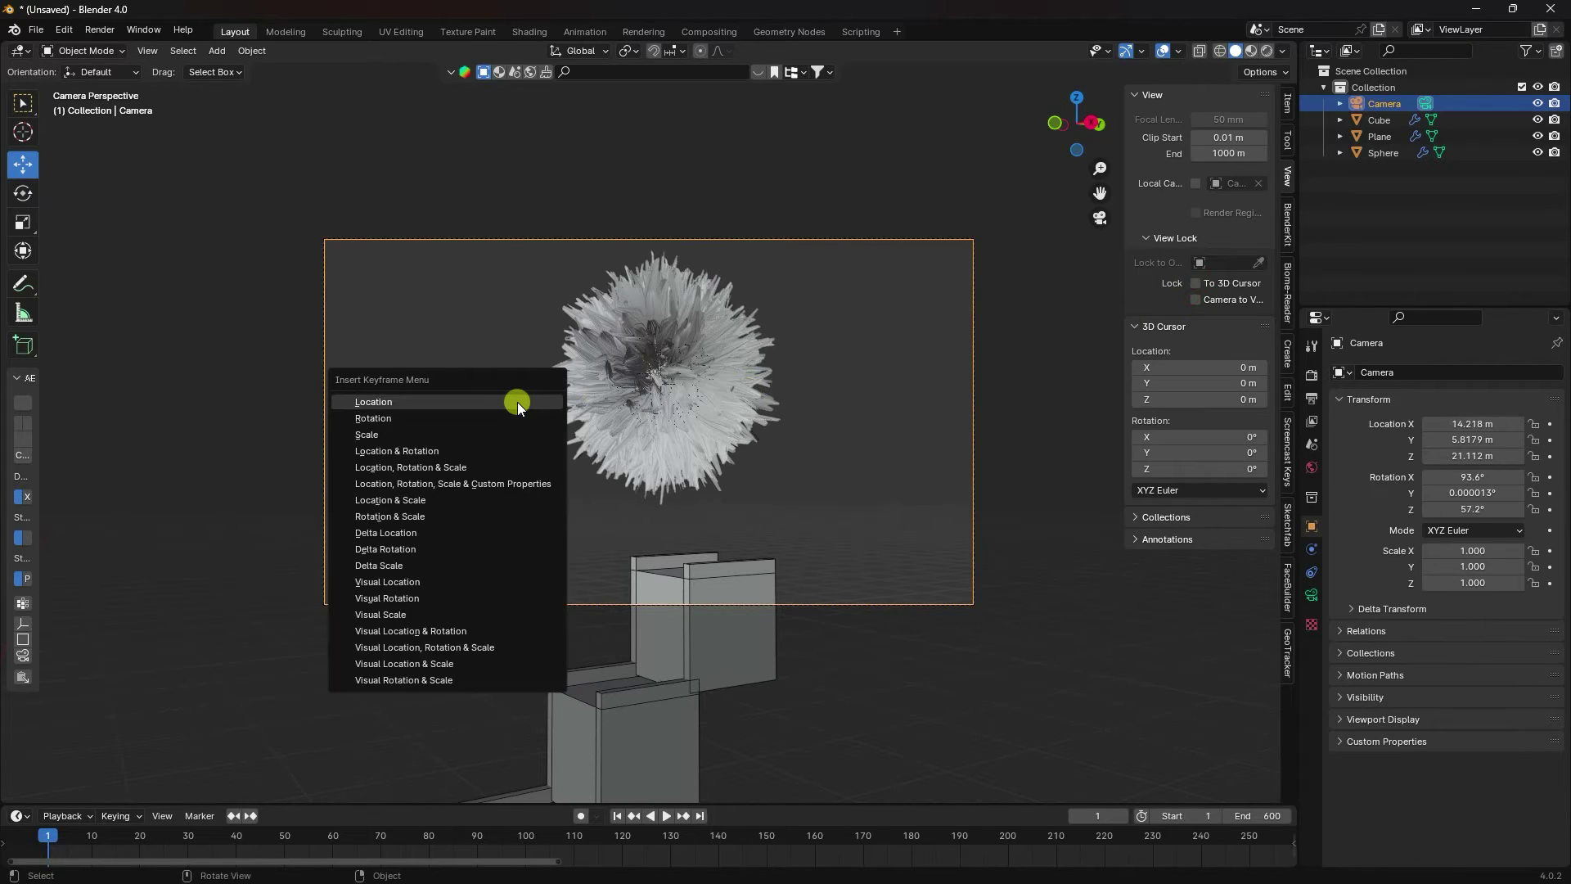
pyautogui.click(430, 451)
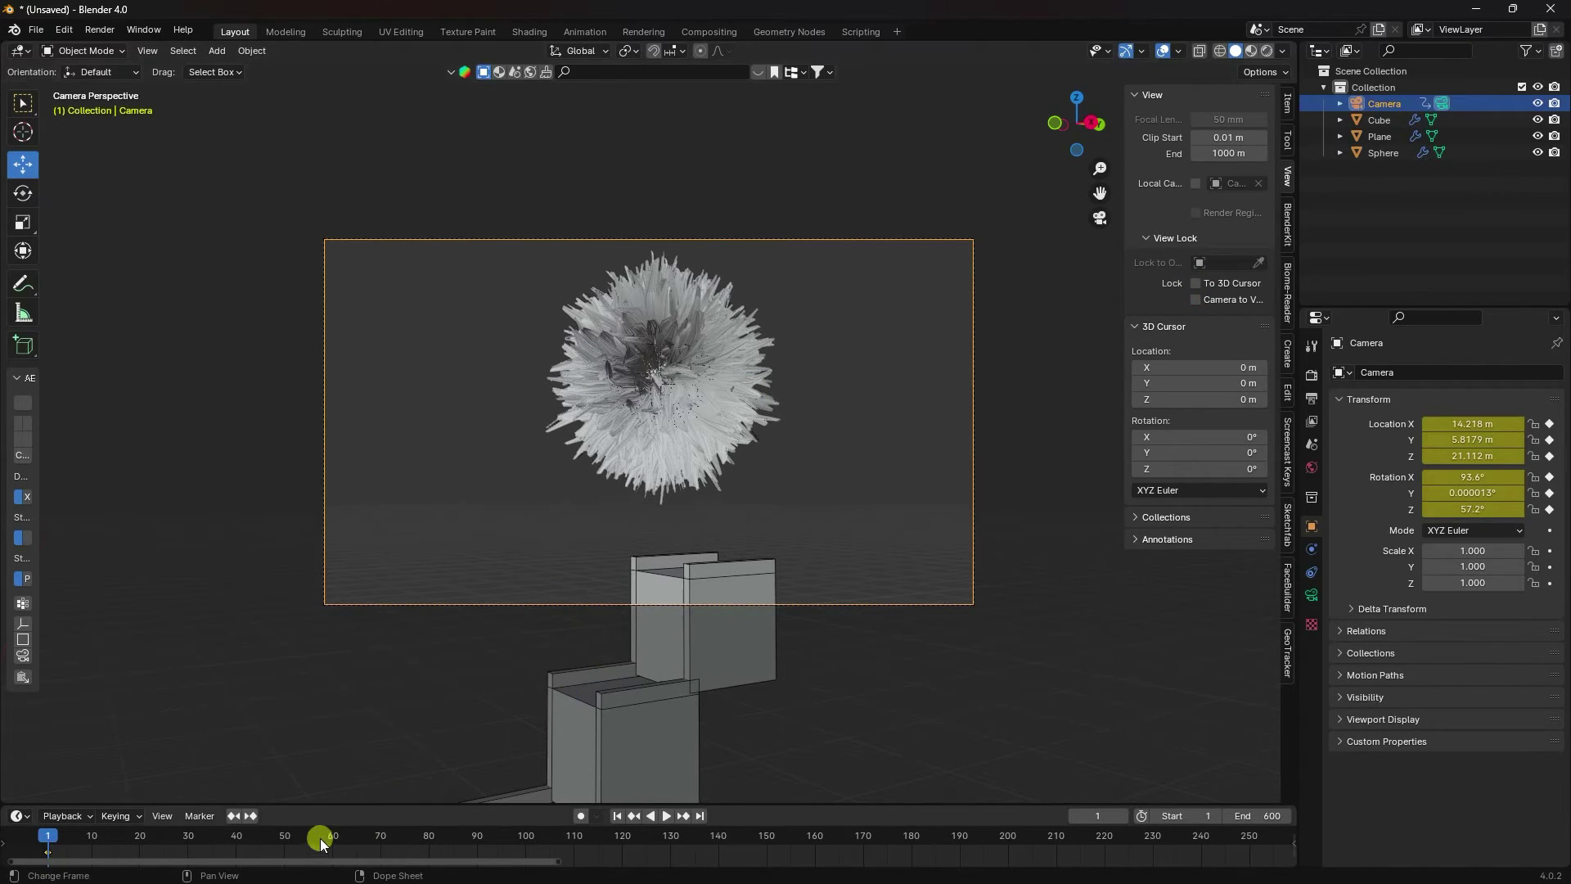
pyautogui.moveTo(557, 861); pyautogui.dragTo(1230, 806)
# Step: At frame 200, reframe the camera on the ball and keyframe Location & Rotation
pyautogui.moveTo(438, 846); pyautogui.dragTo(467, 839)
pyautogui.press('space')
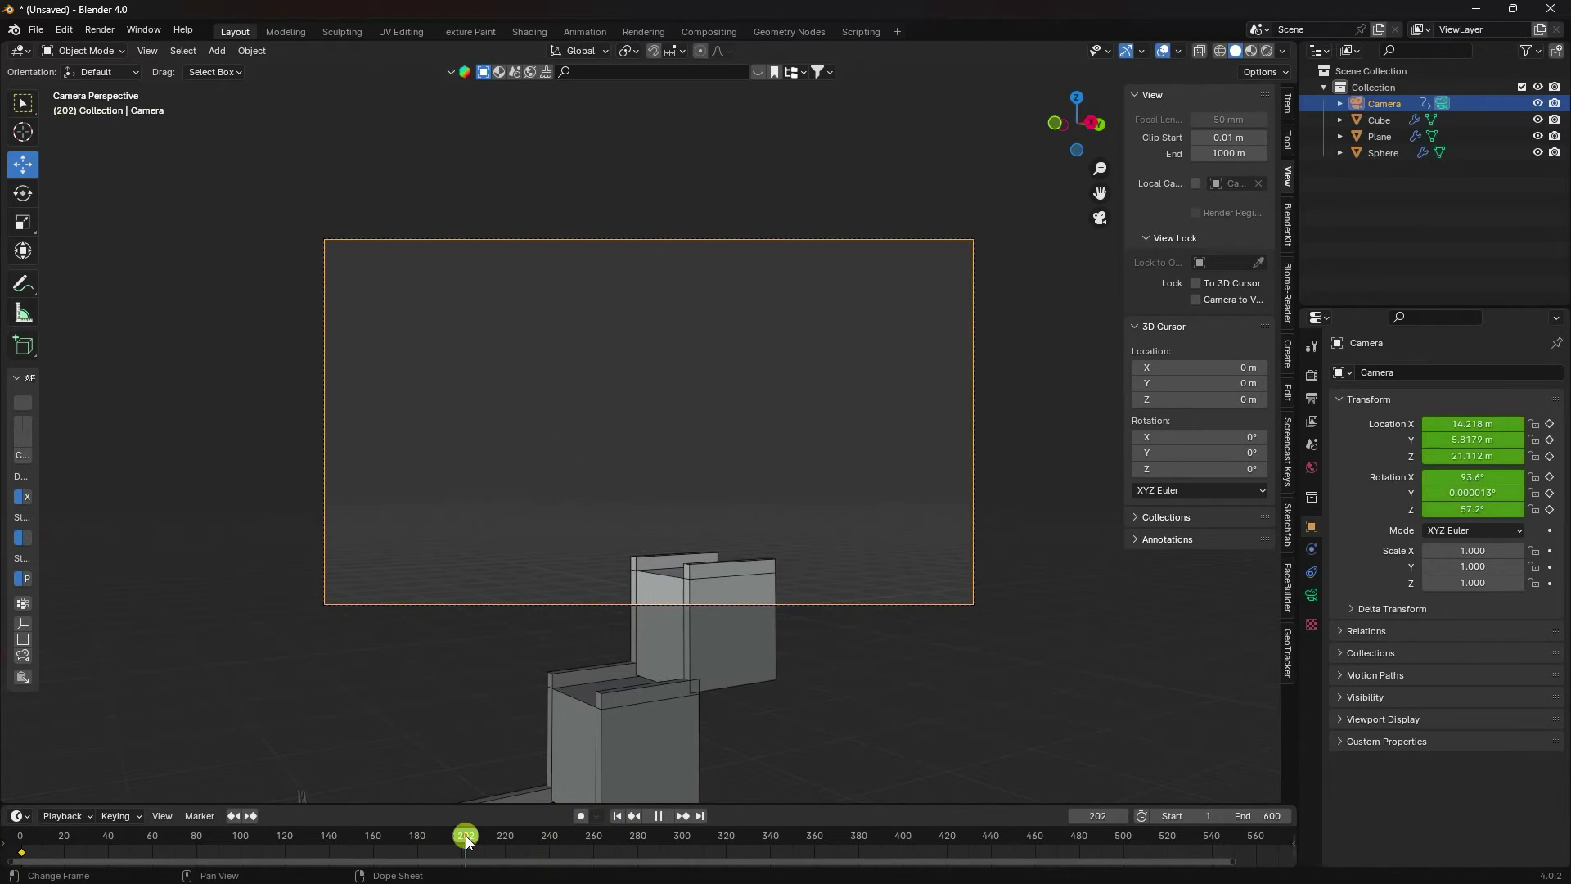
pyautogui.press('space')
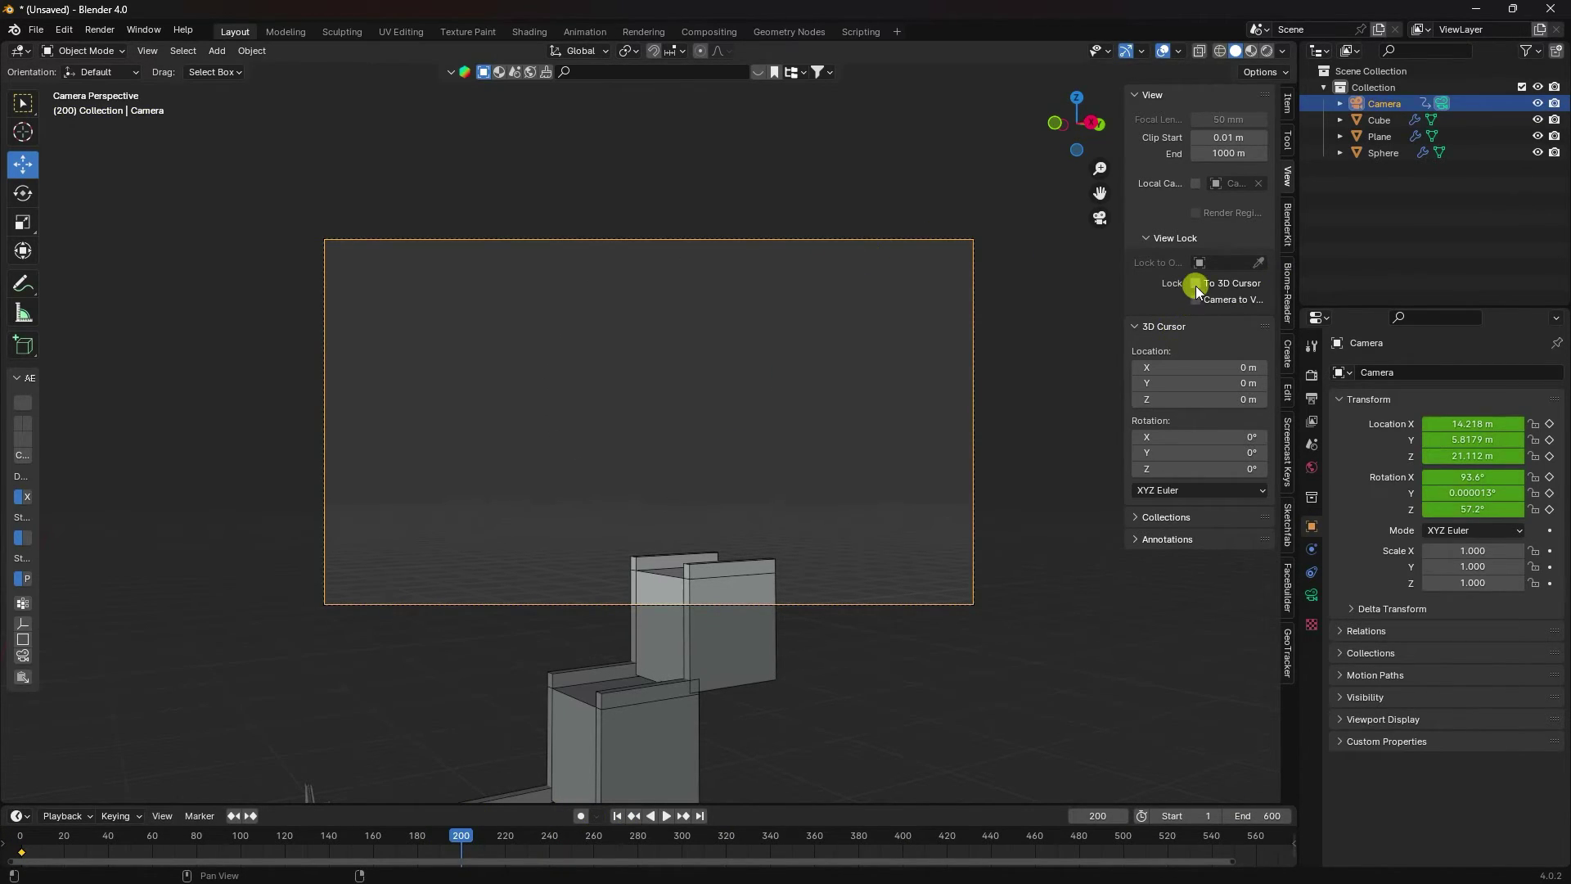
pyautogui.keyDown('shift'); pyautogui.moveTo(712, 483); pyautogui.dragTo(710, 360, button='middle'); pyautogui.keyUp('shift')
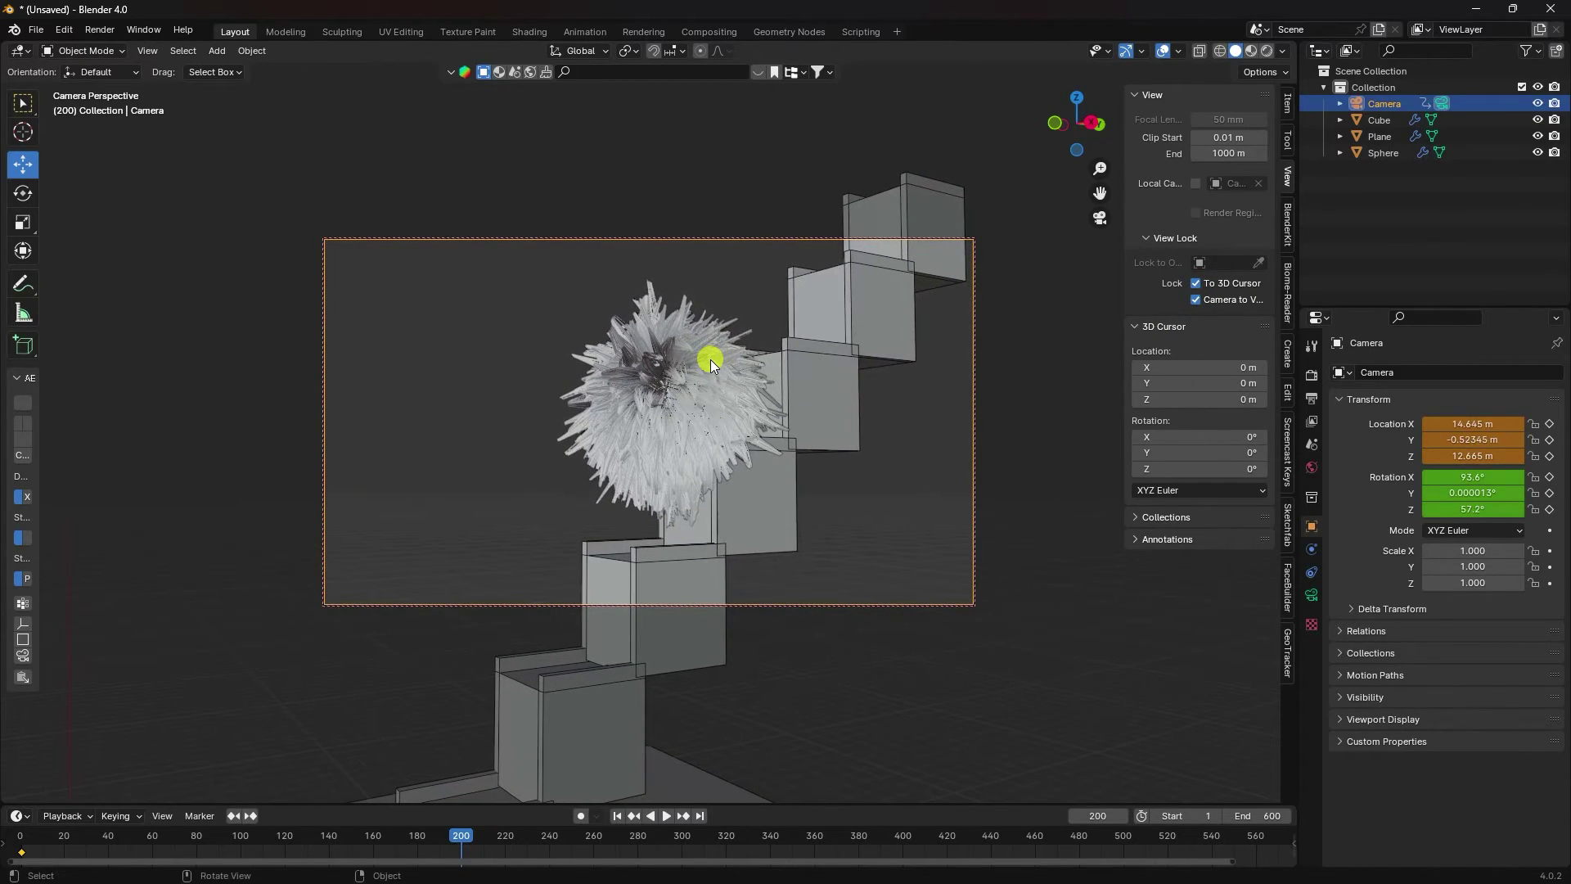
pyautogui.press('i')
pyautogui.click(709, 360)
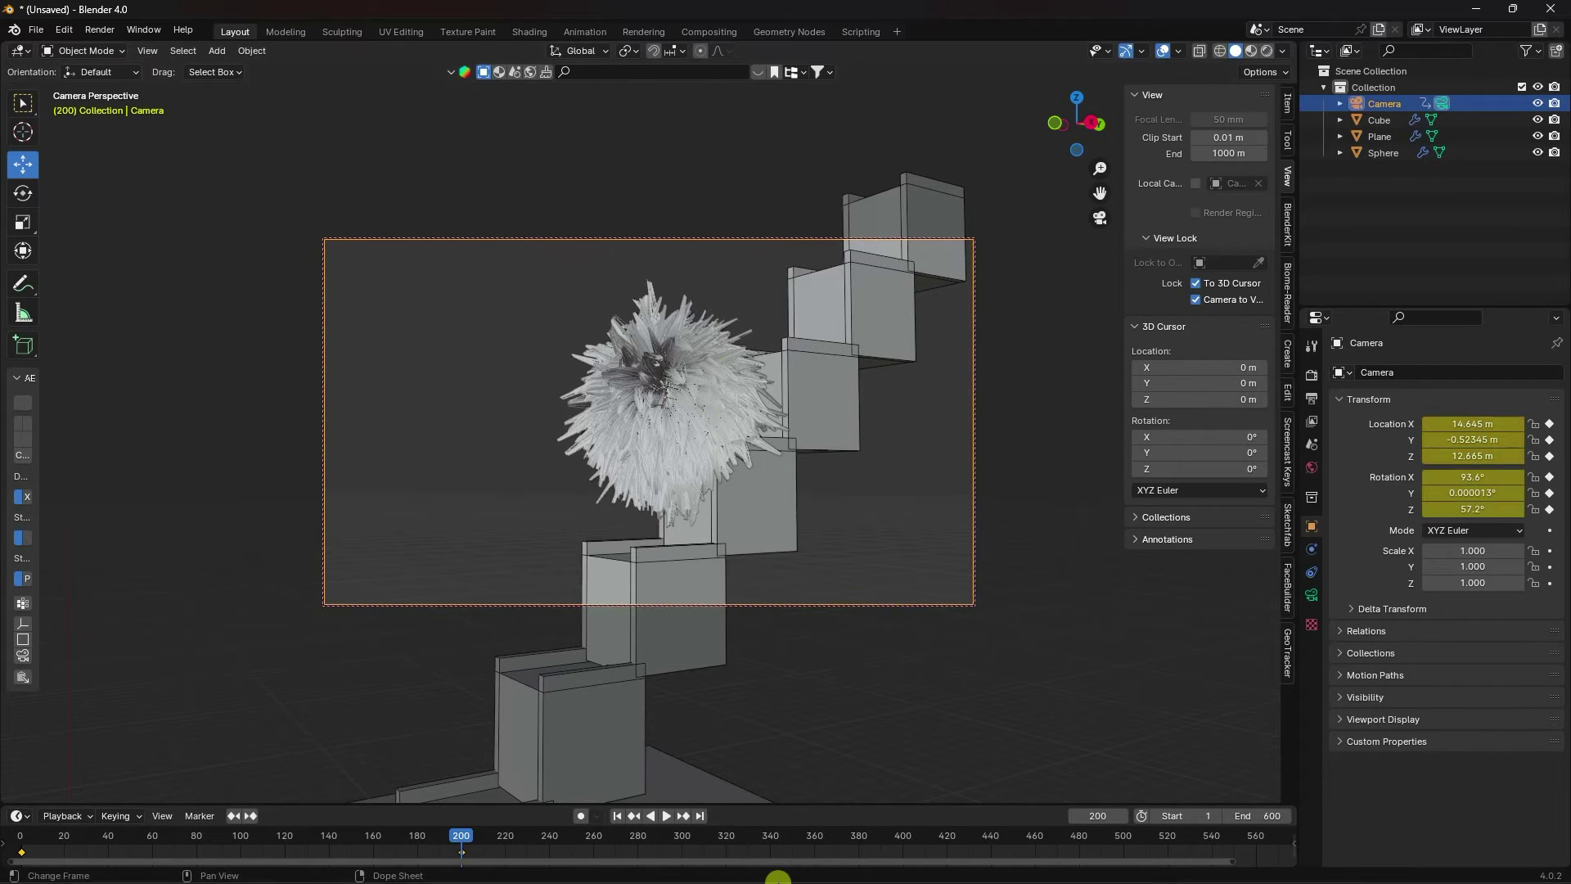
# Step: At frame 400, reframe the camera on the ball and keyframe Location & Rotation
pyautogui.press('space')
pyautogui.click(905, 835)
pyautogui.press('space')
pyautogui.keyDown('shift'); pyautogui.moveTo(553, 419); pyautogui.dragTo(777, 72, button='middle'); pyautogui.keyUp('shift')
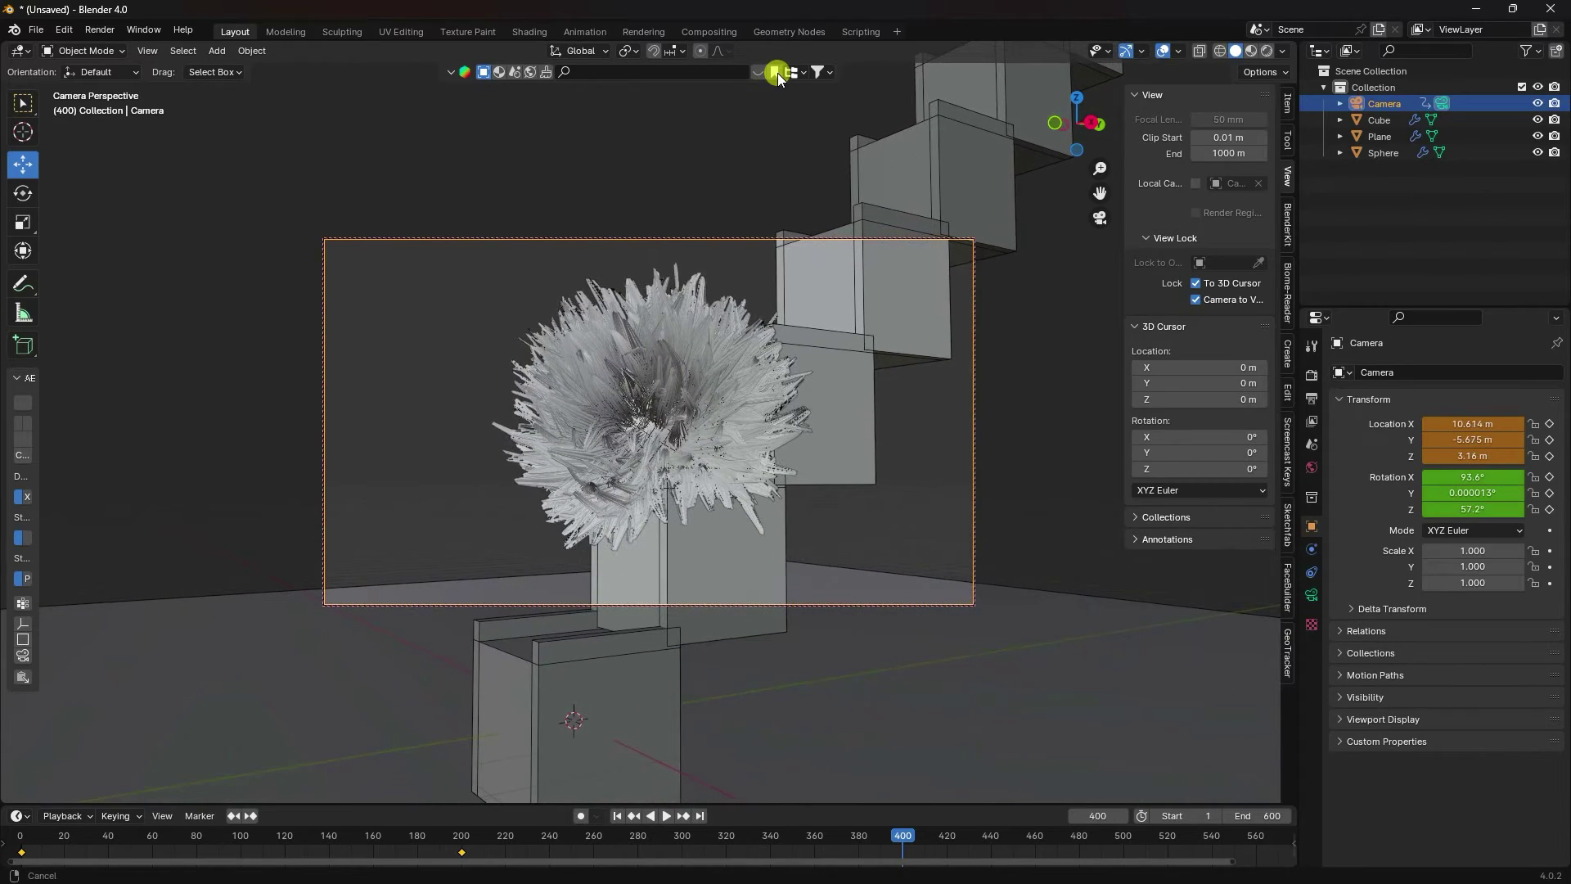
pyautogui.press('i')
pyautogui.click(670, 399)
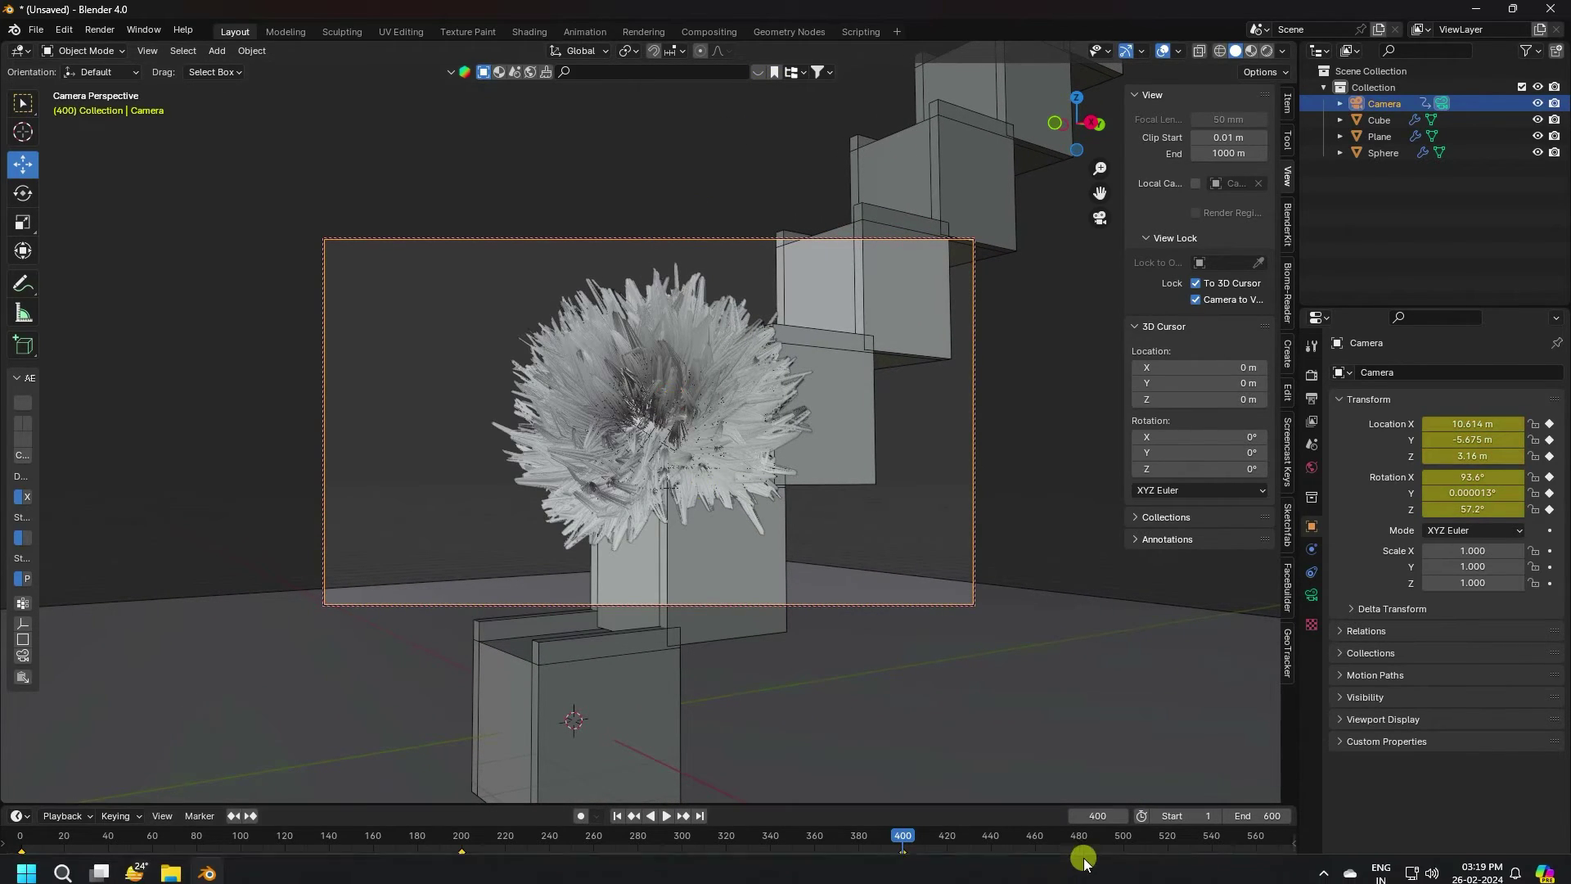
# Step: Keyframe the camera at frame 600 on the landed ball, then play from frame 1
pyautogui.moveTo(1230, 862); pyautogui.dragTo(1073, 829)
pyautogui.click(705, 813)
pyautogui.moveTo(671, 671); pyautogui.dragTo(657, 391, button='middle')
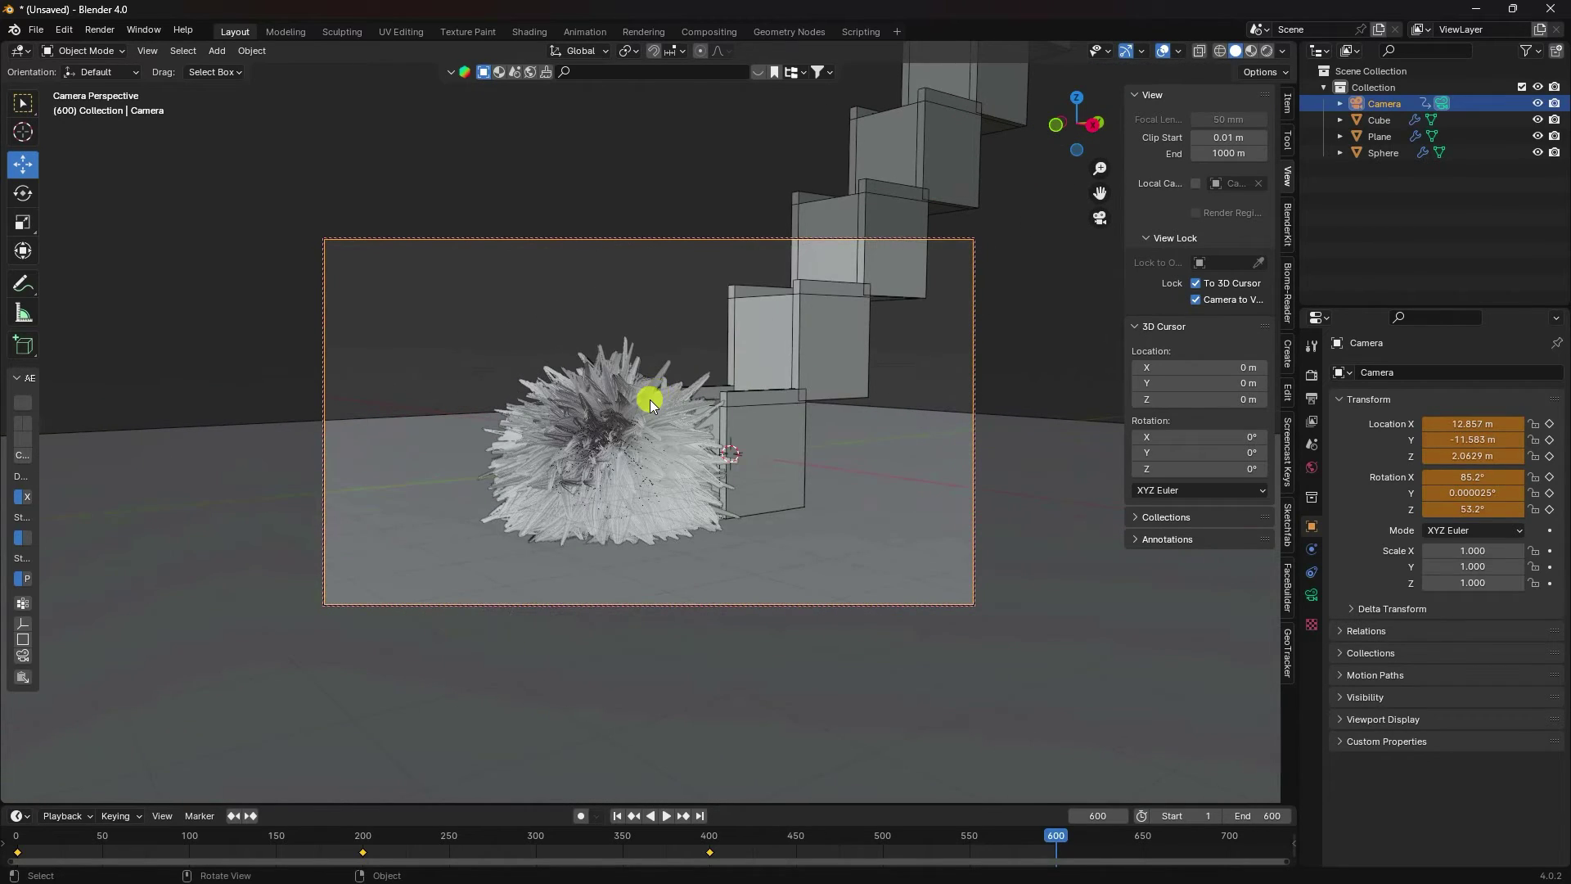
pyautogui.press('i')
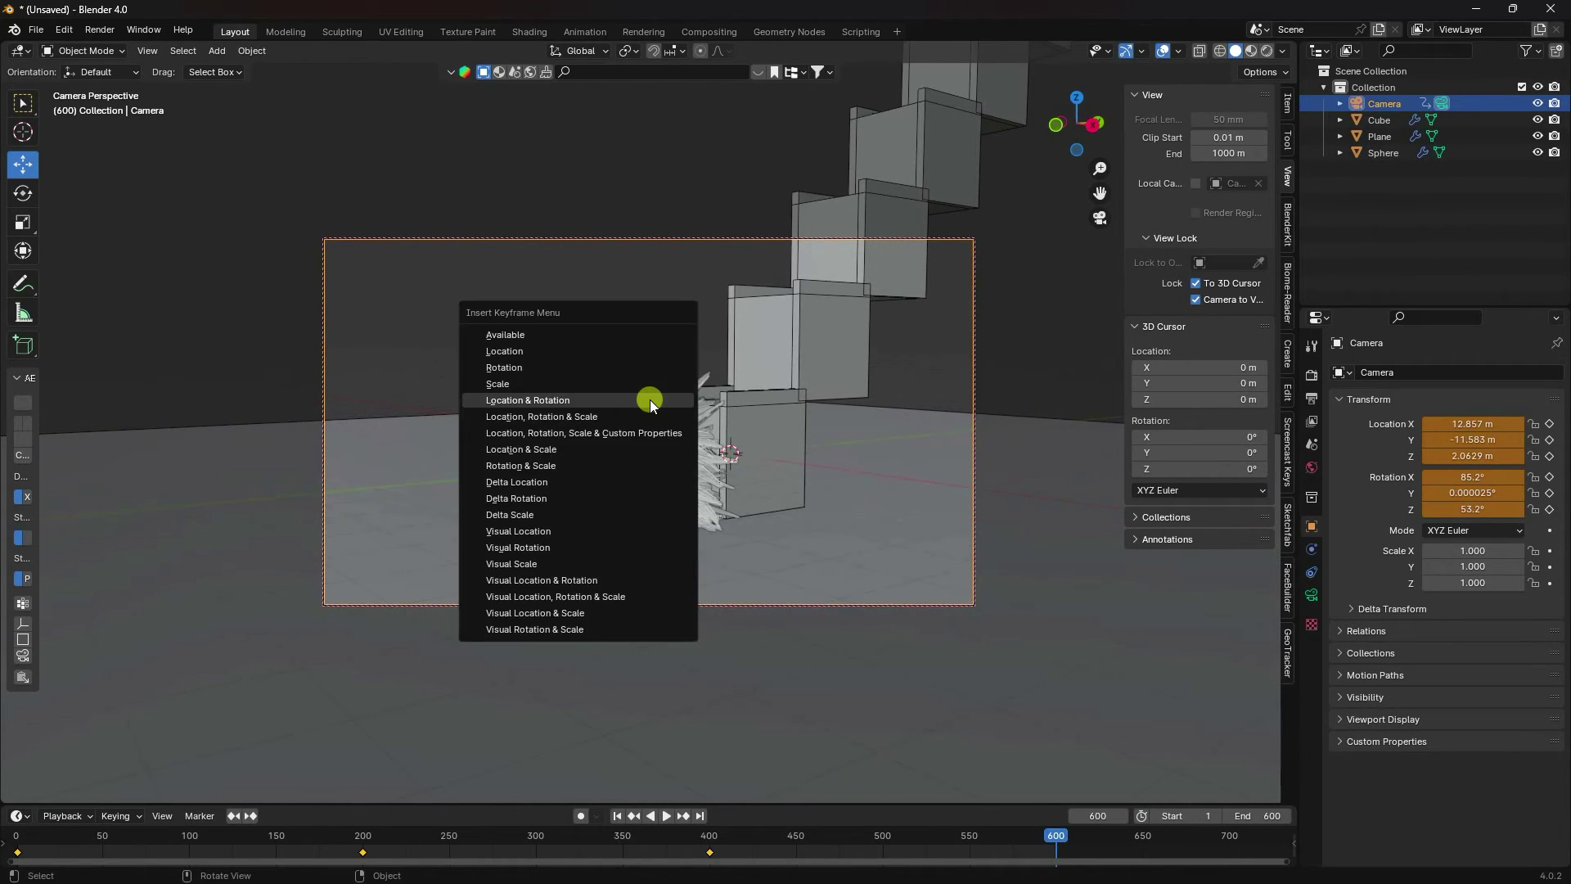
pyautogui.click(650, 402)
pyautogui.click(619, 816)
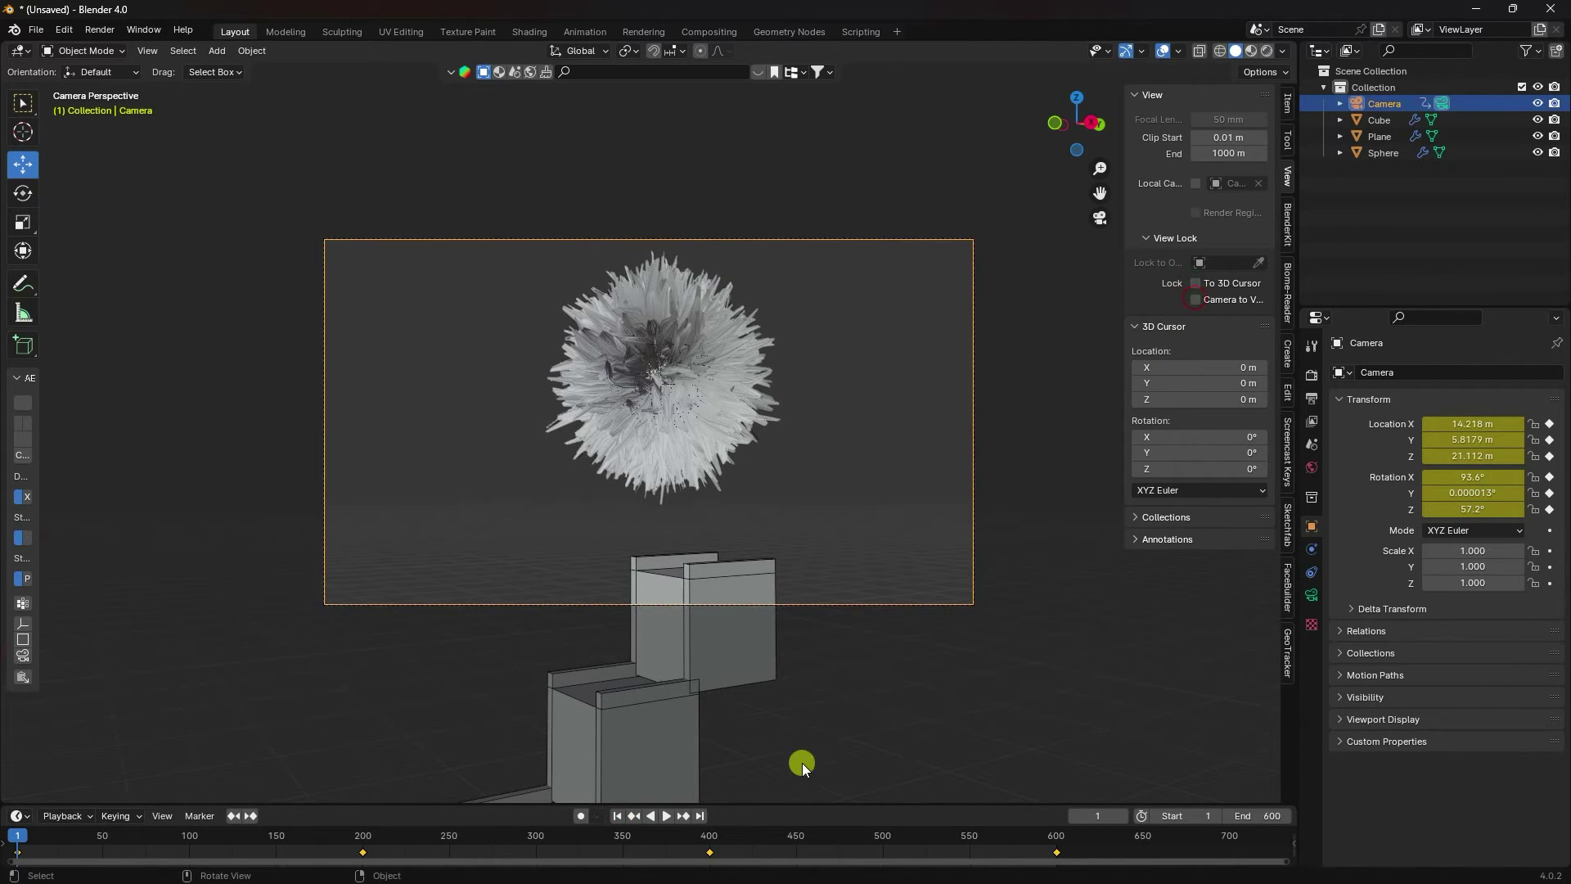
pyautogui.click(665, 816)
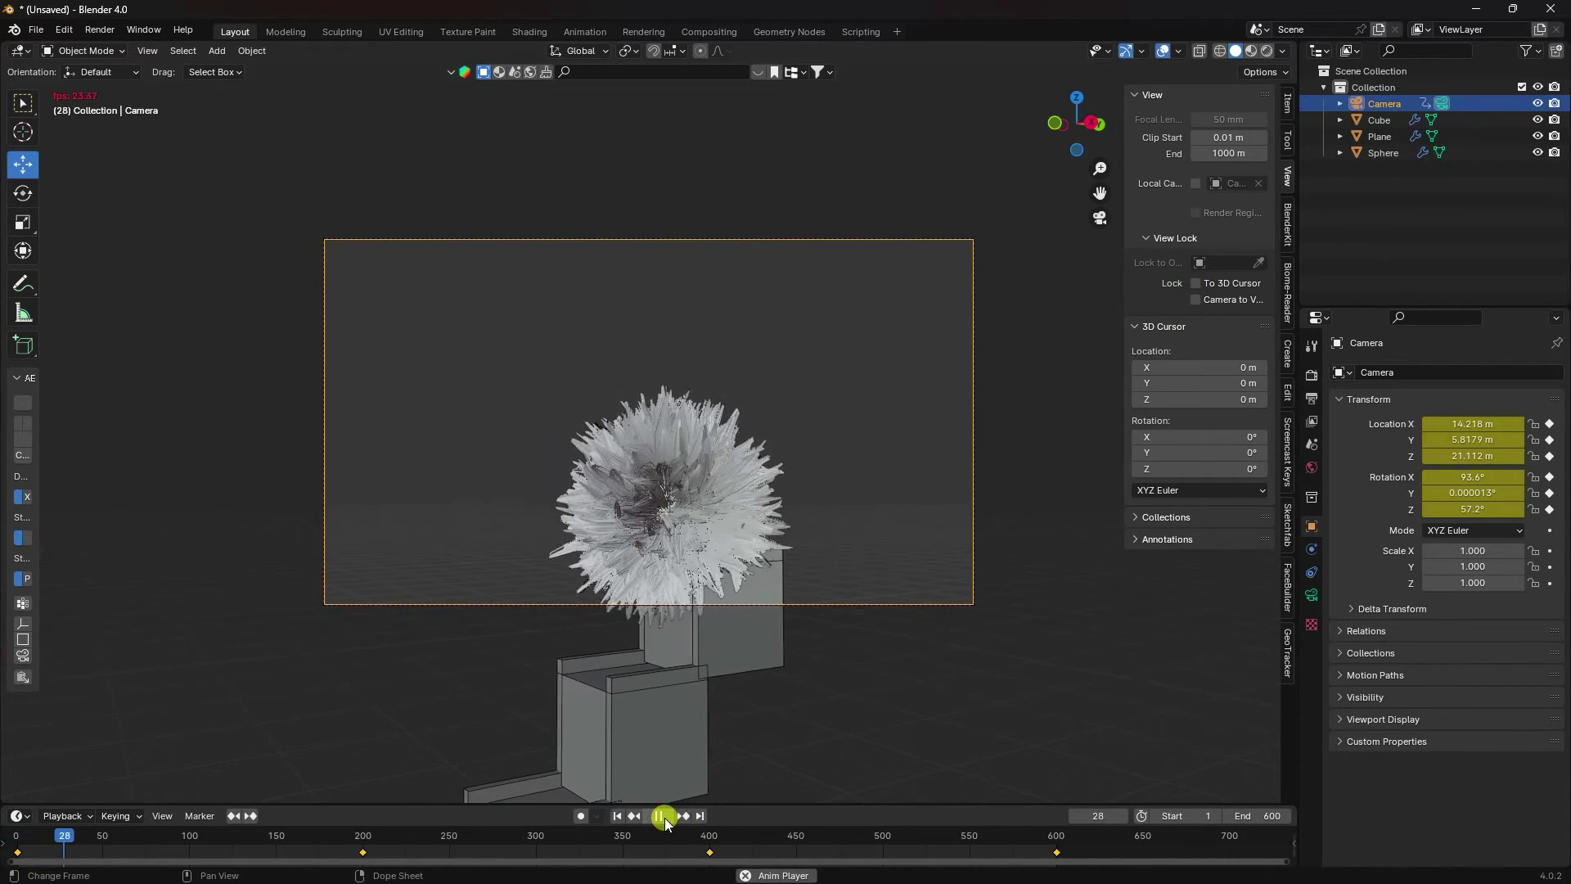
# Step: At frame 100, set camera X to 14.44 m, nudge Y, and keyframe Location & Rotation
pyautogui.scroll(1, 588, 578)
pyautogui.scroll(1, 588, 578)
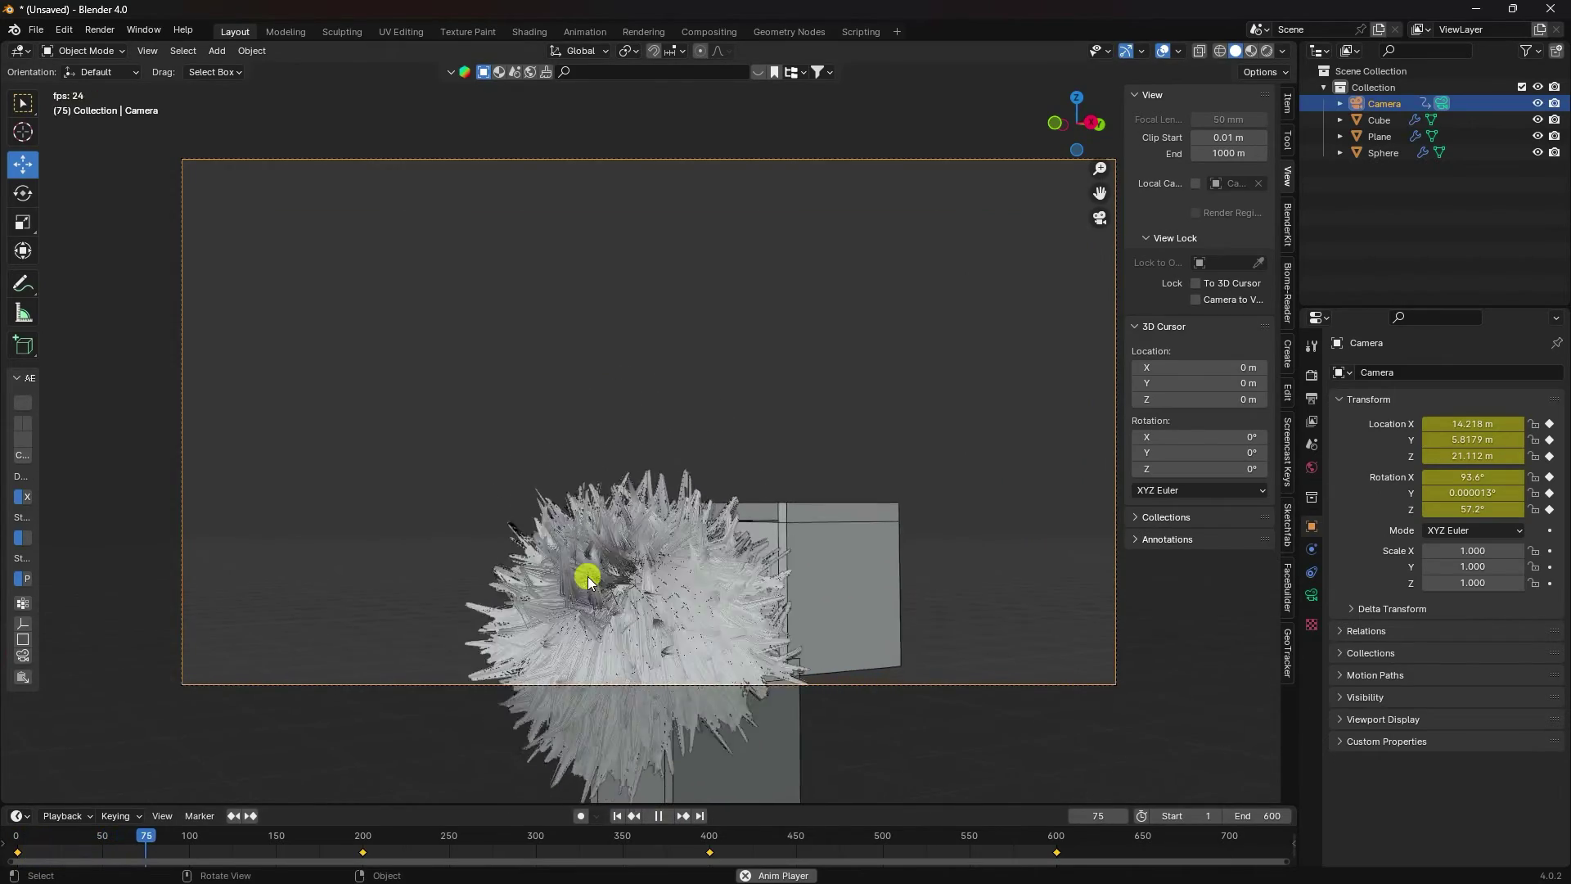
pyautogui.click(655, 816)
pyautogui.moveTo(231, 835); pyautogui.dragTo(188, 851)
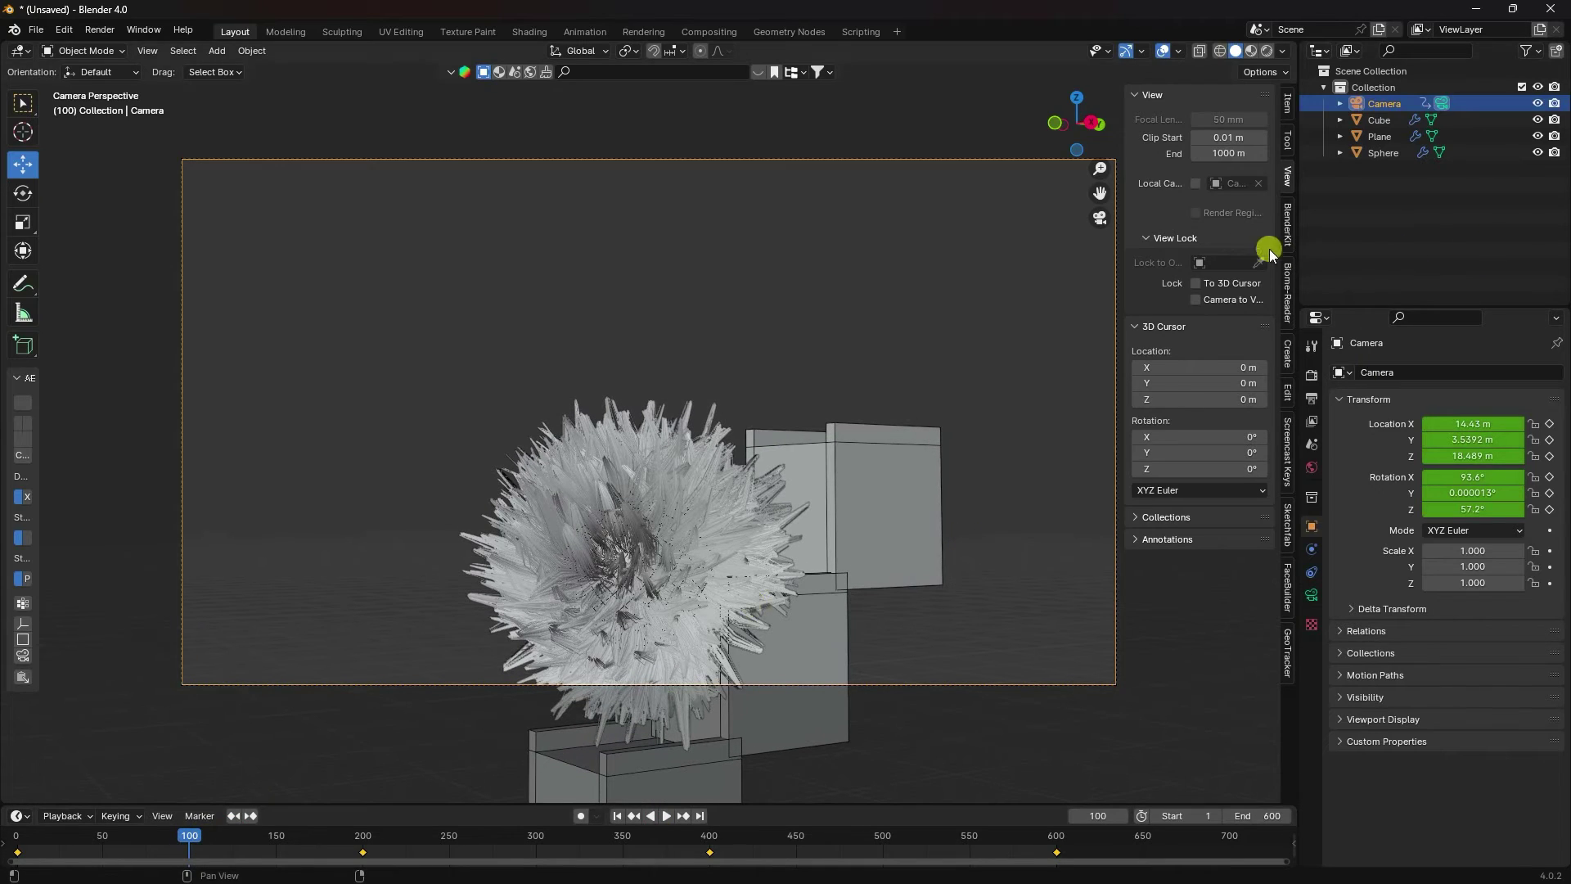
pyautogui.moveTo(1196, 301); pyautogui.dragTo(1198, 287)
pyautogui.moveTo(1455, 427); pyautogui.dragTo(218, 428)
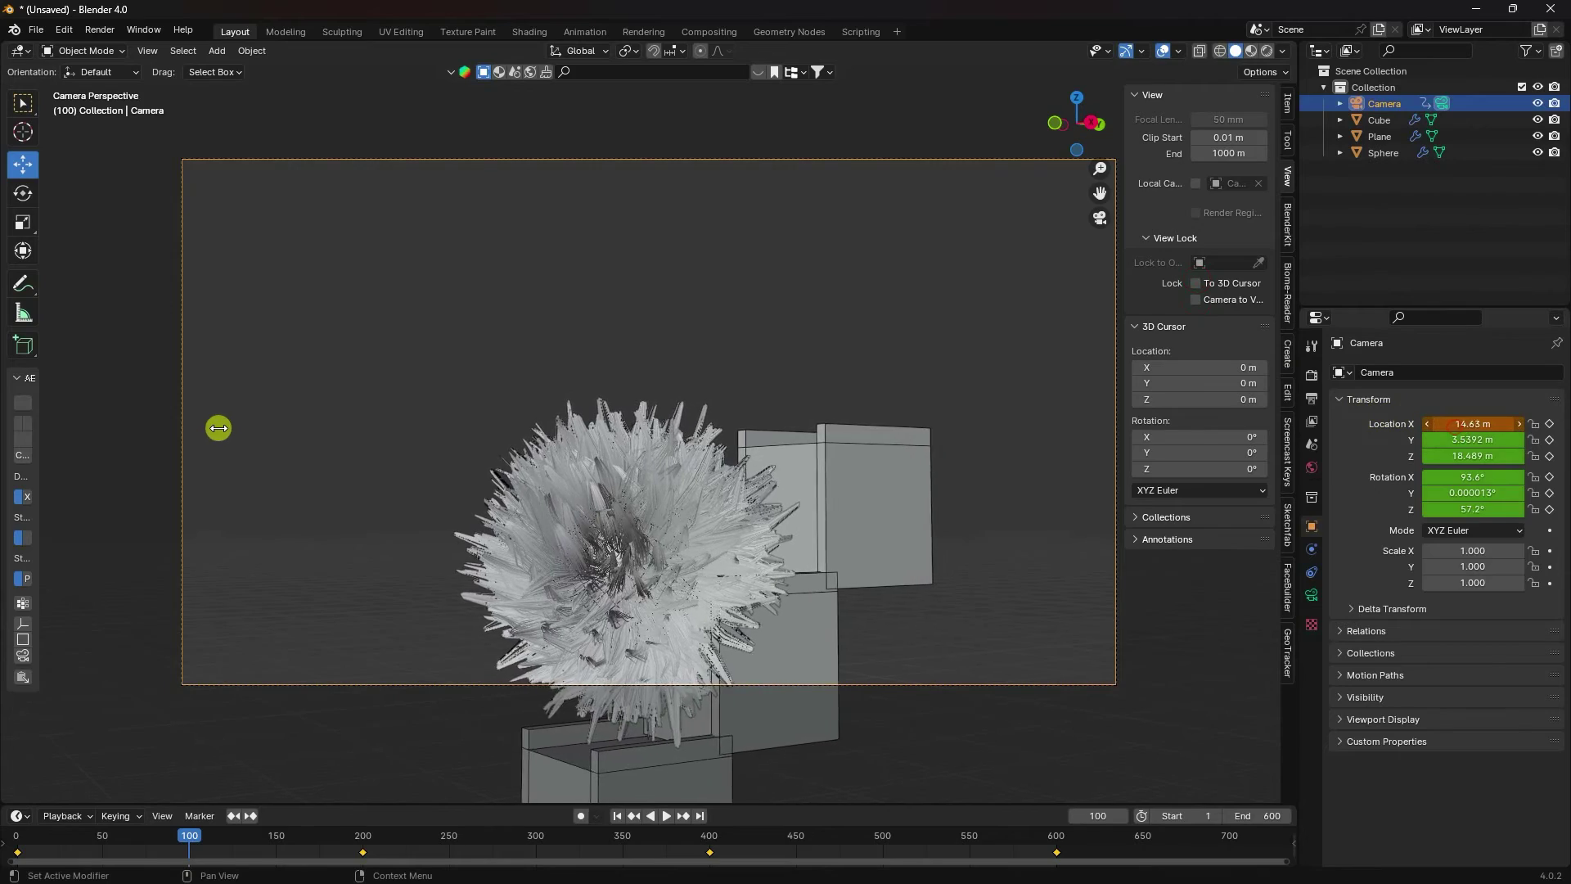
pyautogui.moveTo(1441, 449); pyautogui.dragTo(667, 462)
pyautogui.press('i')
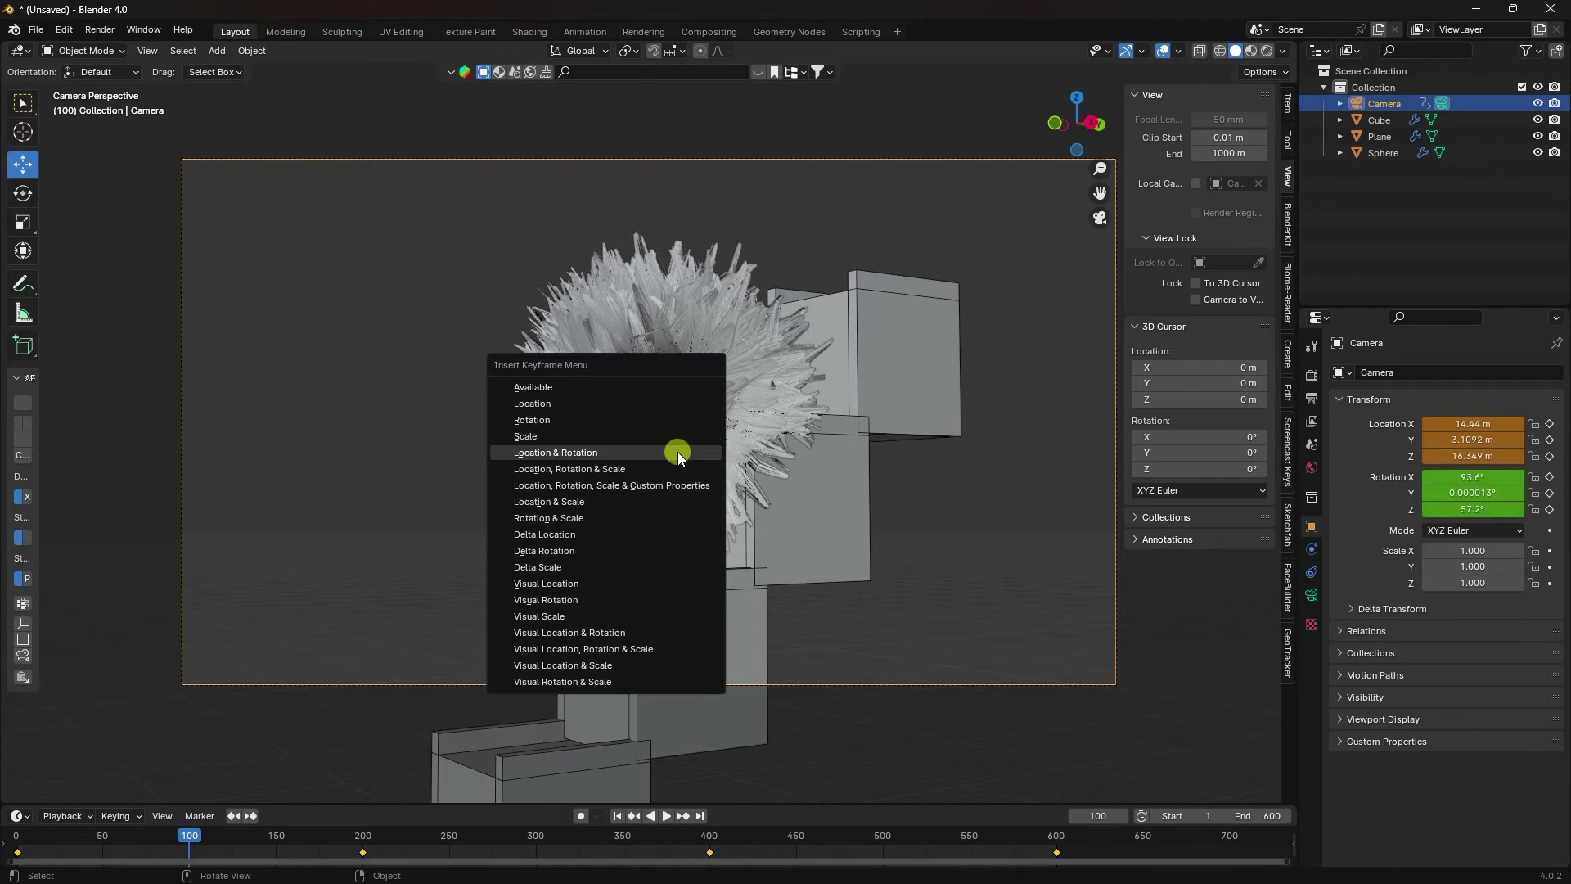
pyautogui.click(677, 451)
# Step: At frame 300, raise the camera's Z location and keyframe Location & Rotation
pyautogui.moveTo(537, 843); pyautogui.dragTo(529, 839)
pyautogui.moveTo(1474, 456); pyautogui.dragTo(336, 467)
pyautogui.press('i')
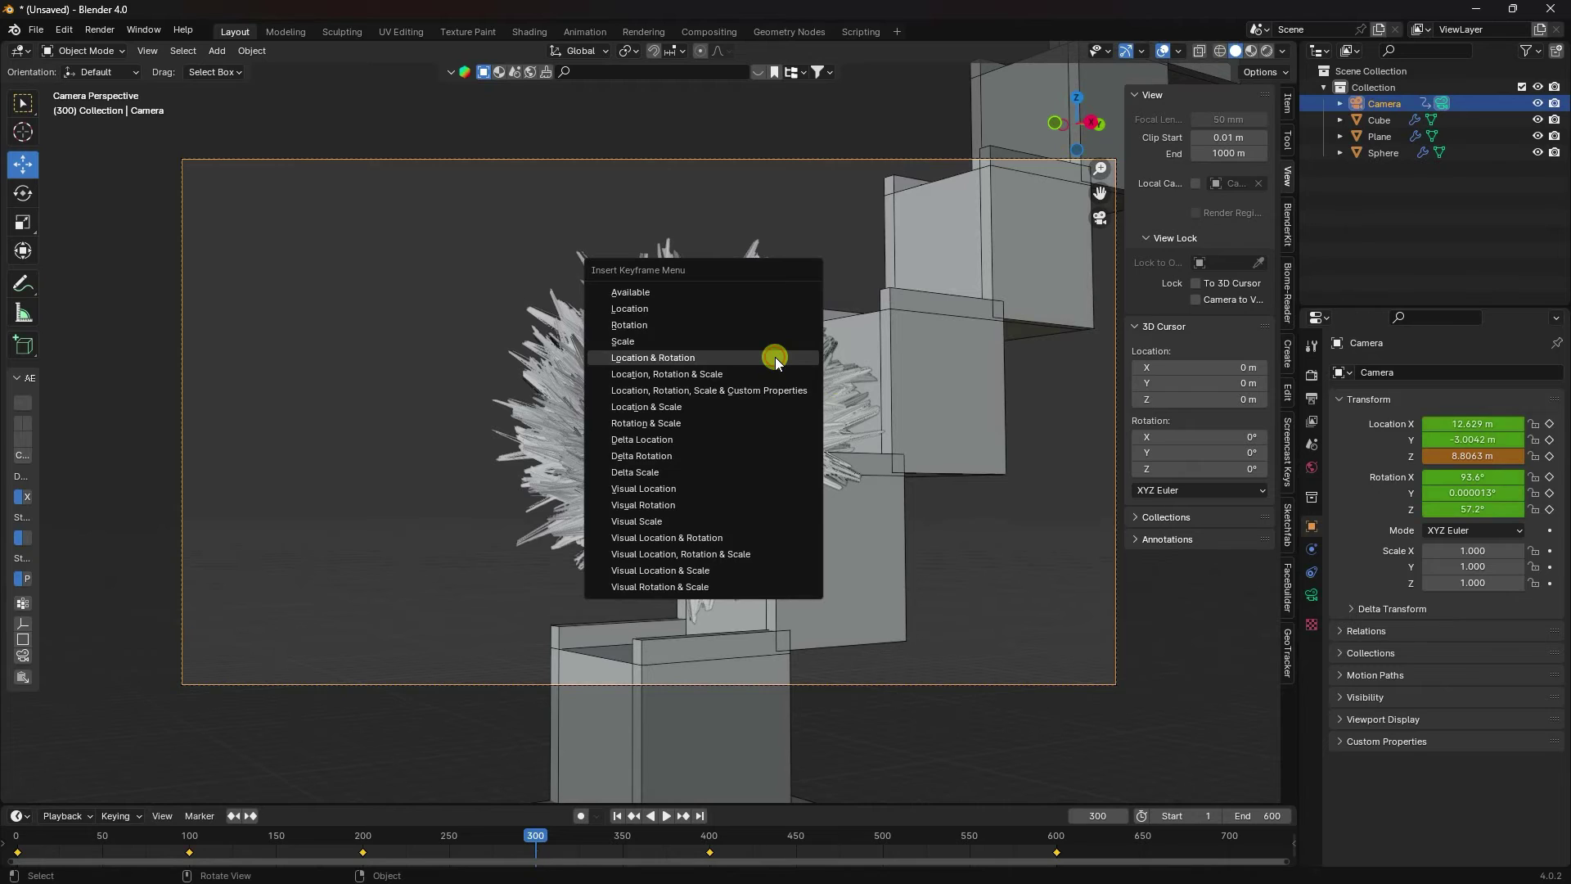
pyautogui.click(774, 356)
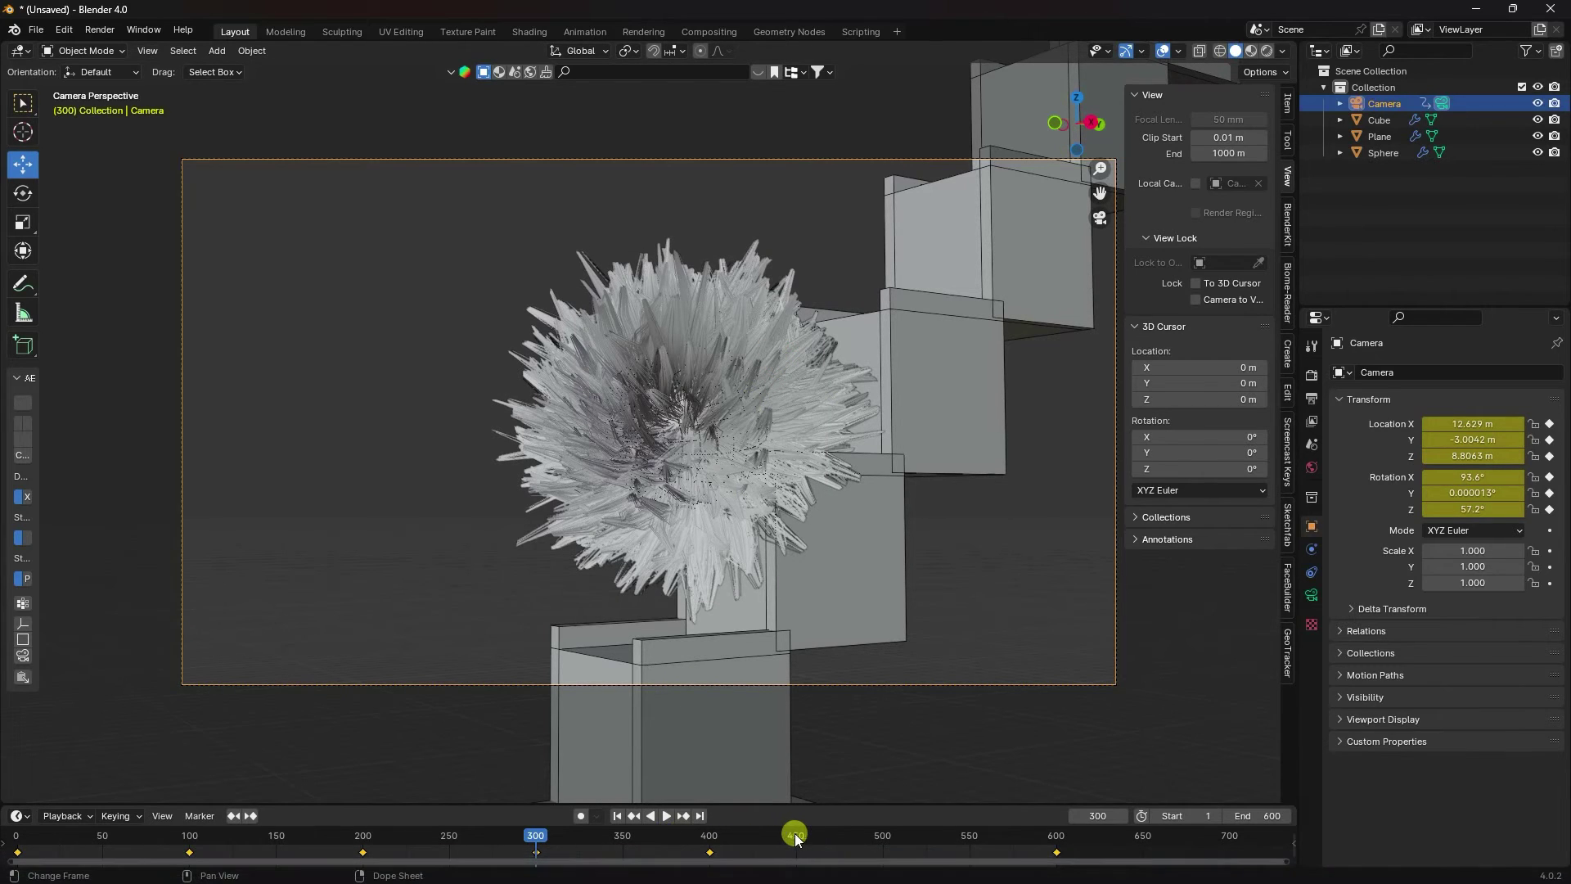
# Step: At frame 501, lower camera Z to 1.416 m, keyframe Location & Rotation, and return to frame 1
pyautogui.moveTo(873, 835); pyautogui.dragTo(885, 840)
pyautogui.moveTo(1440, 456); pyautogui.dragTo(1394, 475)
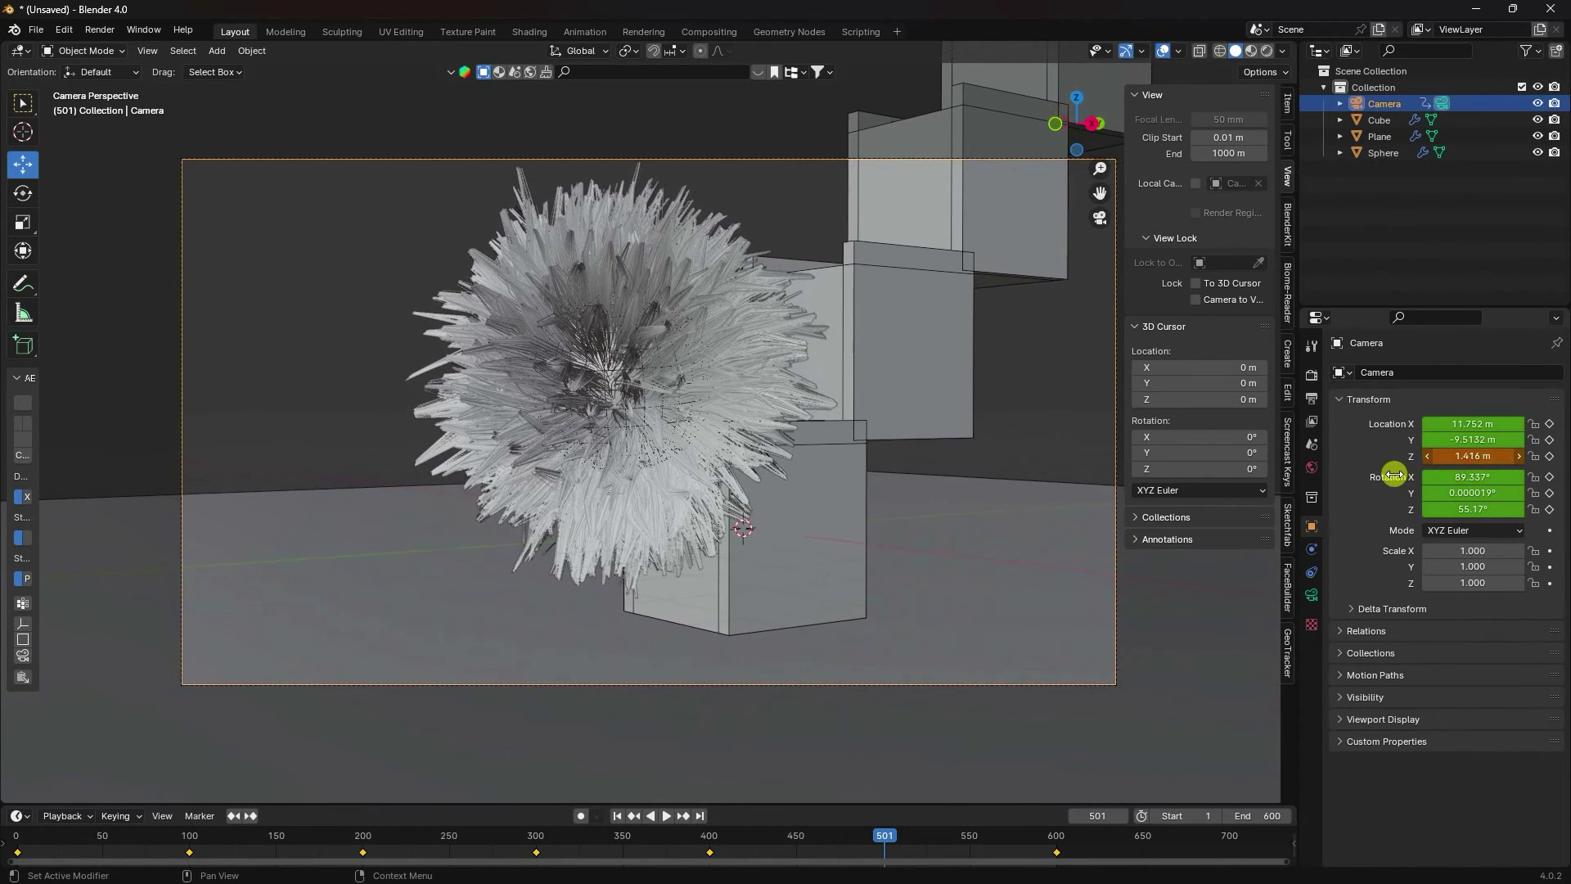
pyautogui.press('i')
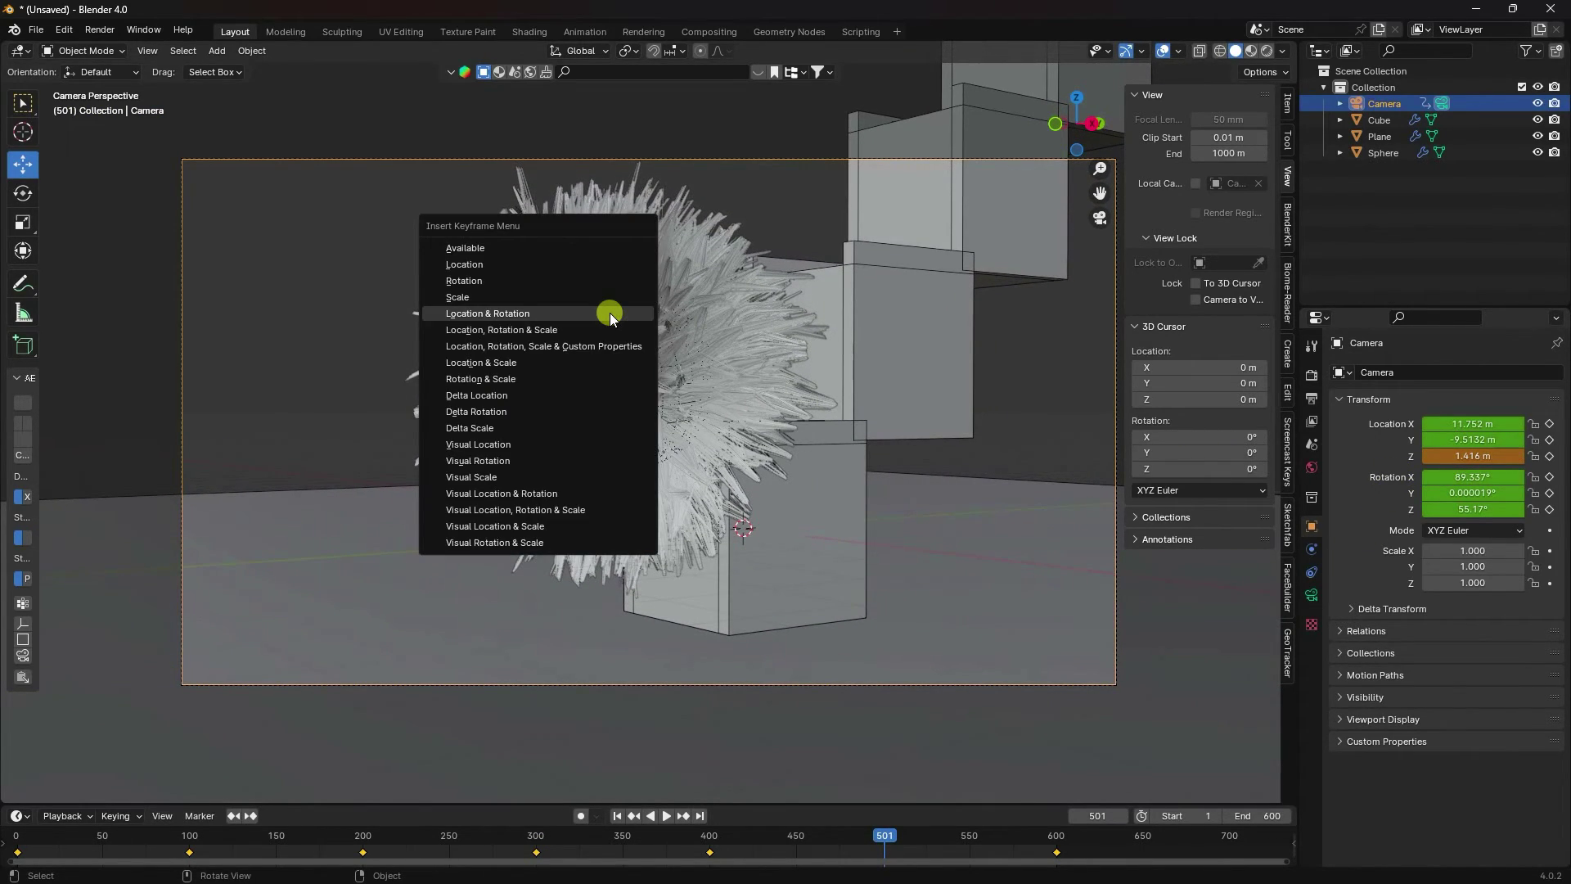
pyautogui.click(611, 312)
pyautogui.click(621, 817)
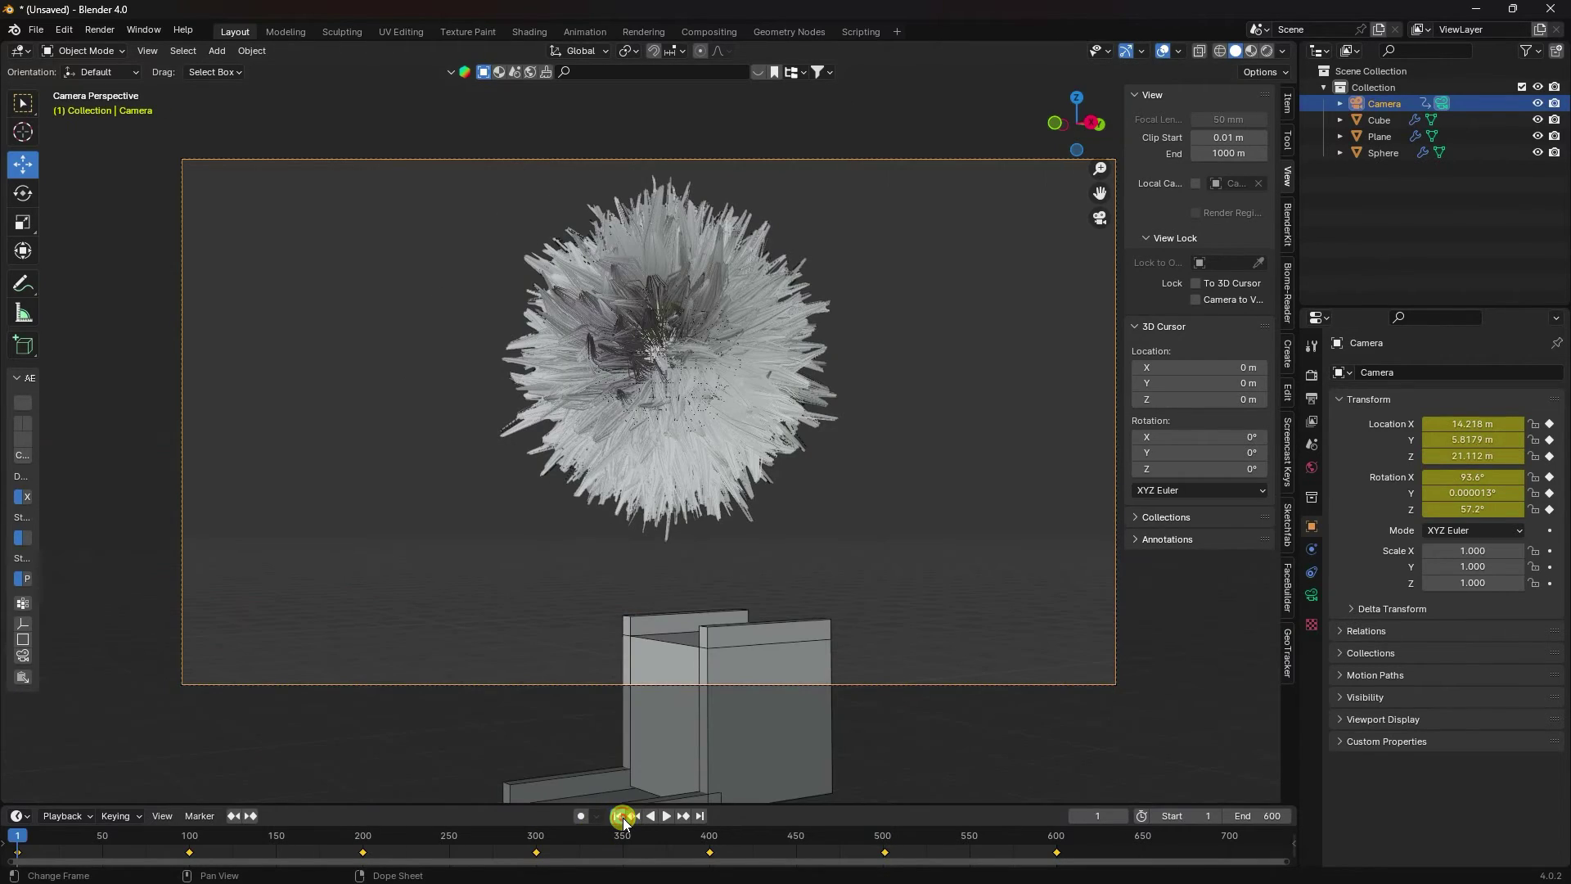
# Step: Play the keyframed camera shot, pause, rewind to frame 1, and orbit into User Perspective
pyautogui.click(665, 816)
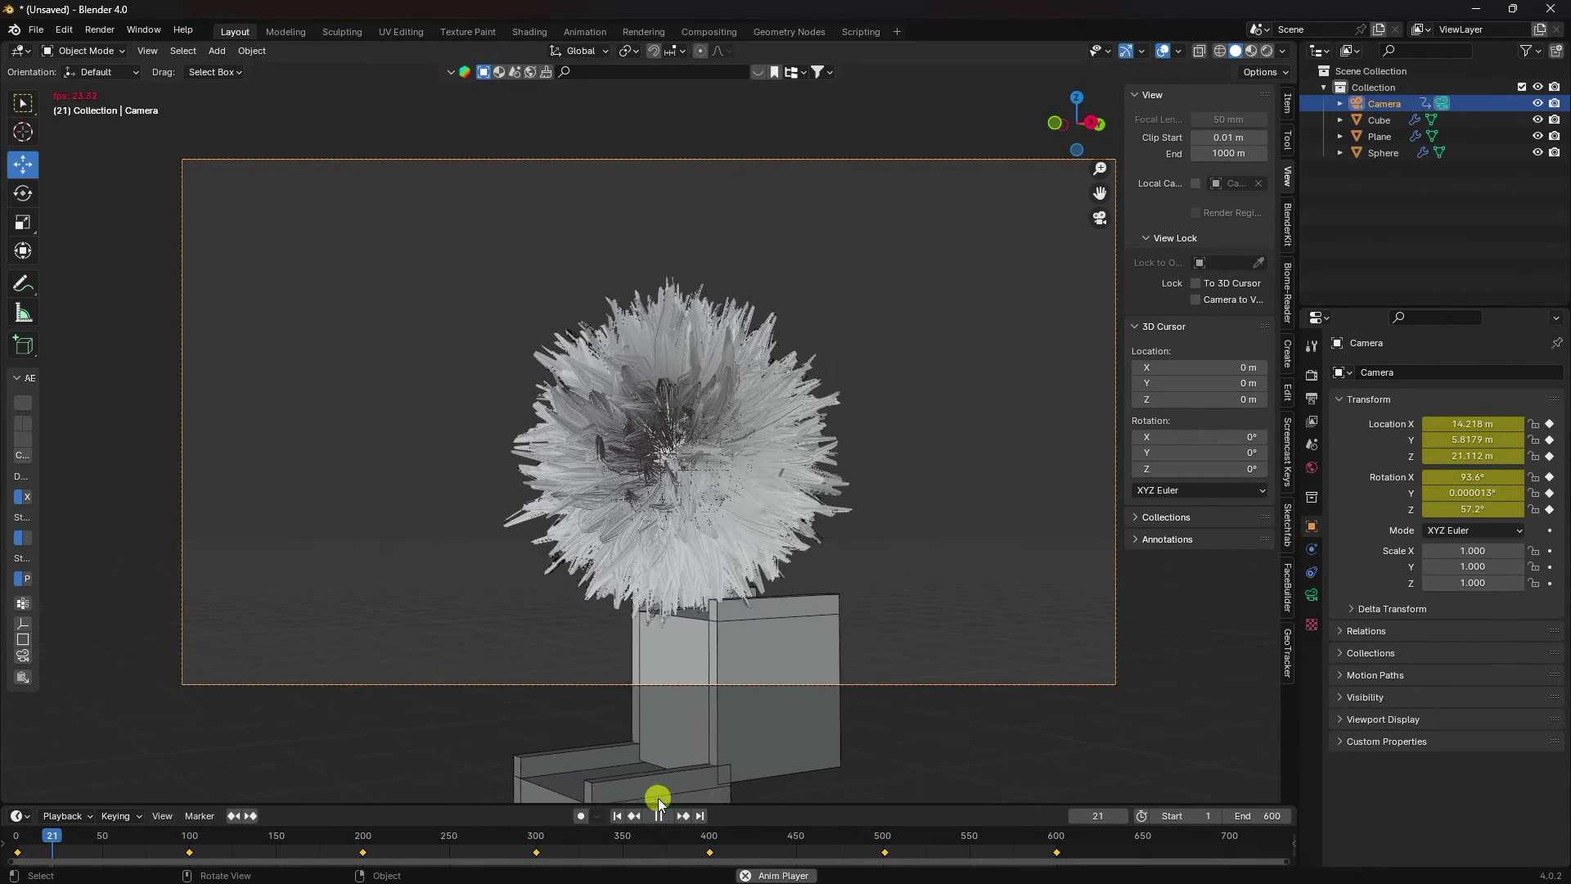
pyautogui.scroll(1, 627, 526)
pyautogui.scroll(2, 622, 523)
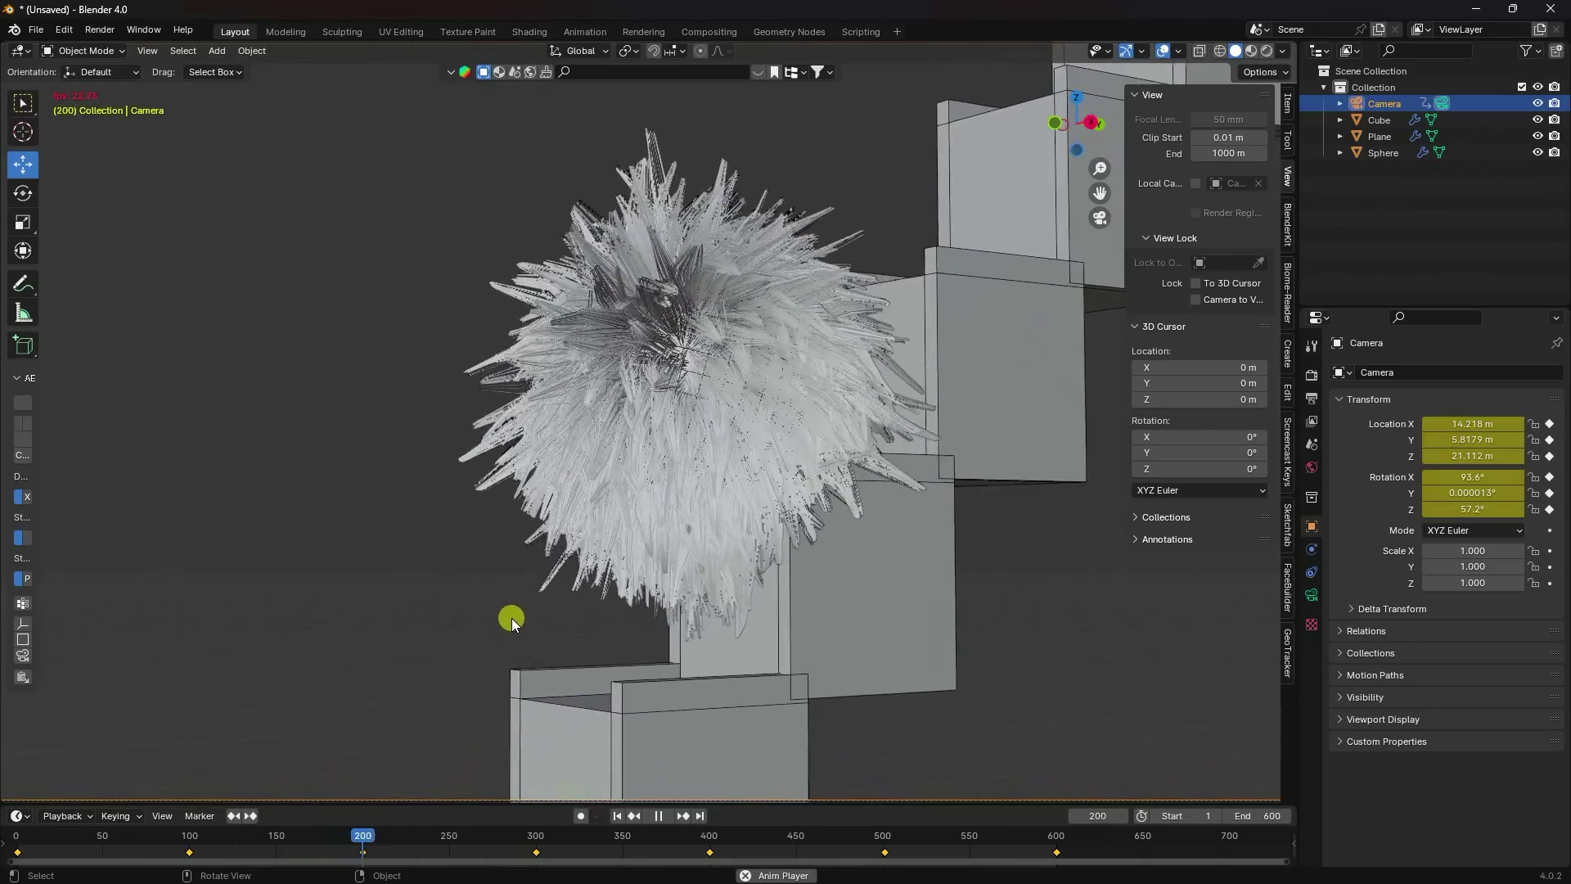
pyautogui.click(657, 819)
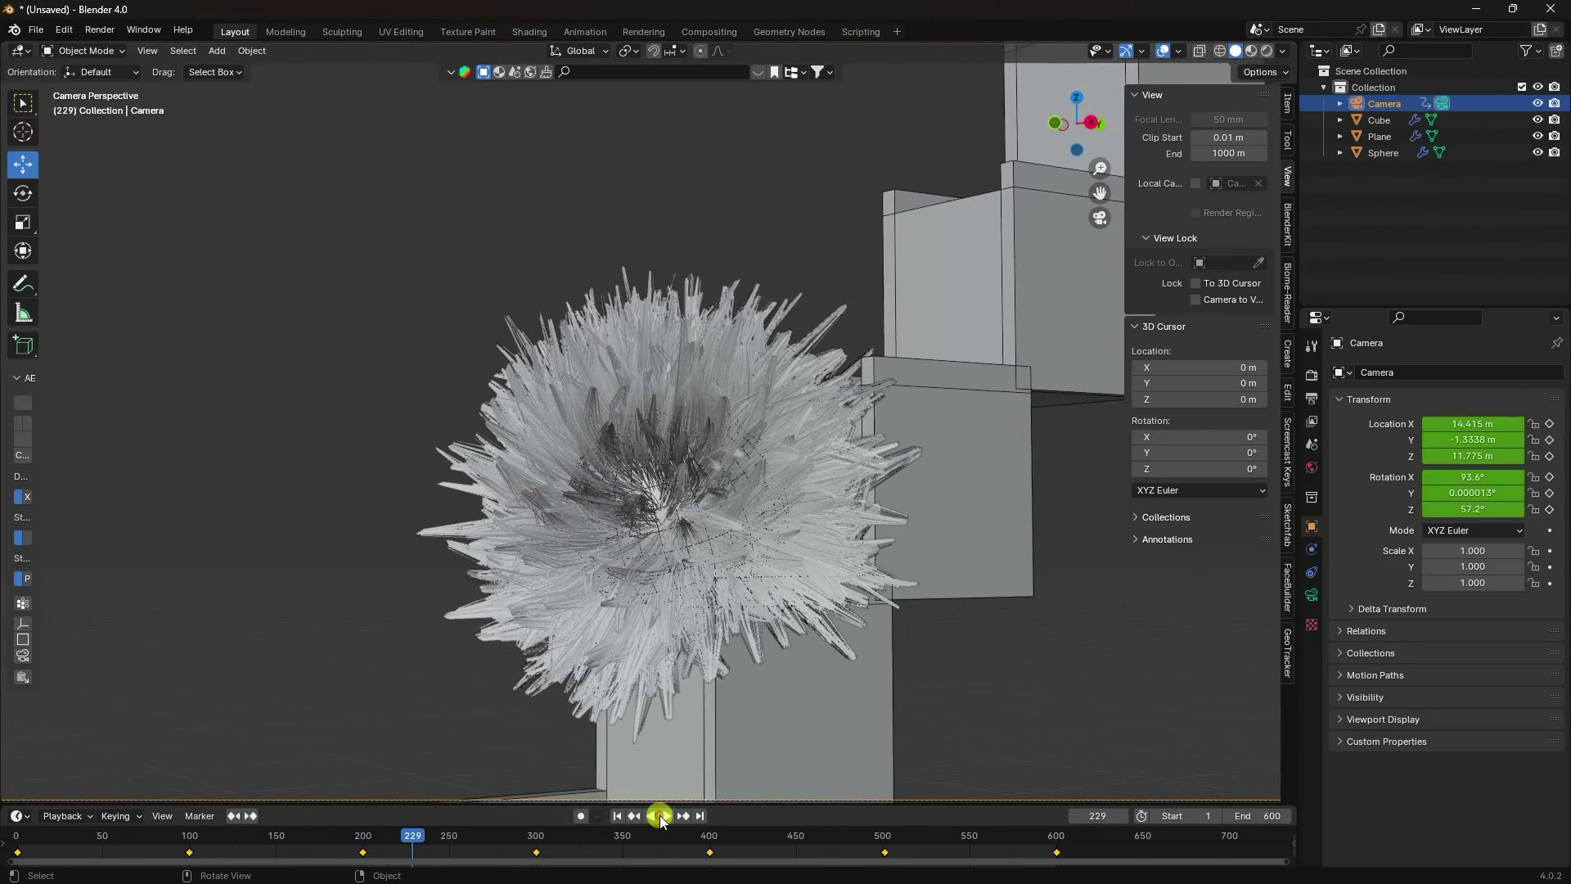
pyautogui.click(617, 817)
pyautogui.scroll(-5, 618, 669)
pyautogui.moveTo(615, 656); pyautogui.dragTo(583, 645, button='middle')
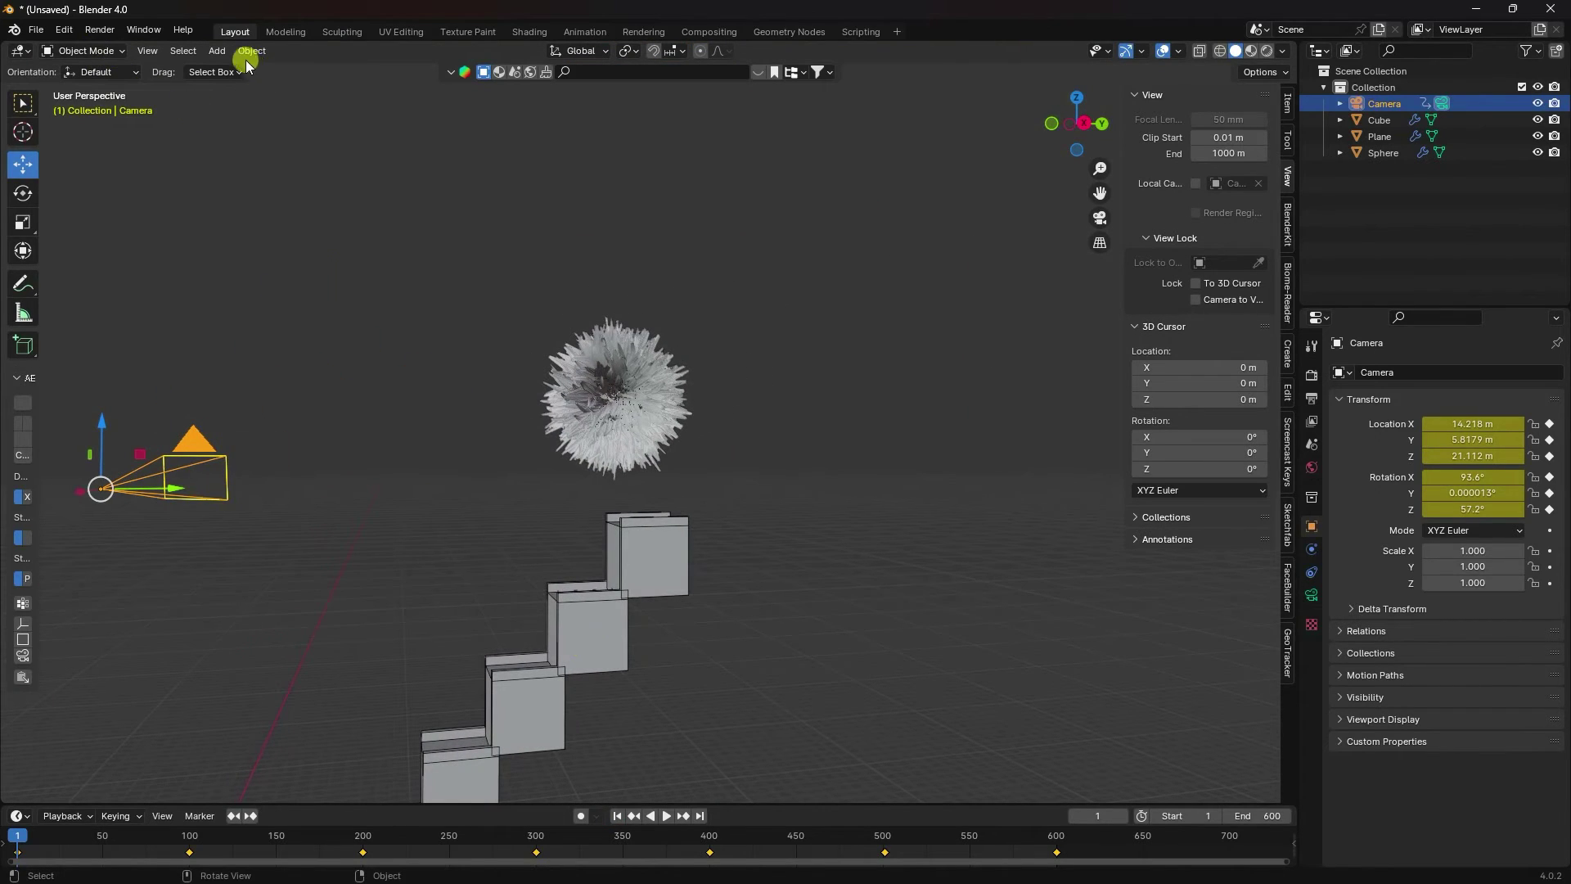
# Step: Add a Wind force field and move it up on Z and beside the hair ball on Y
pyautogui.click(216, 50)
pyautogui.moveTo(248, 350)
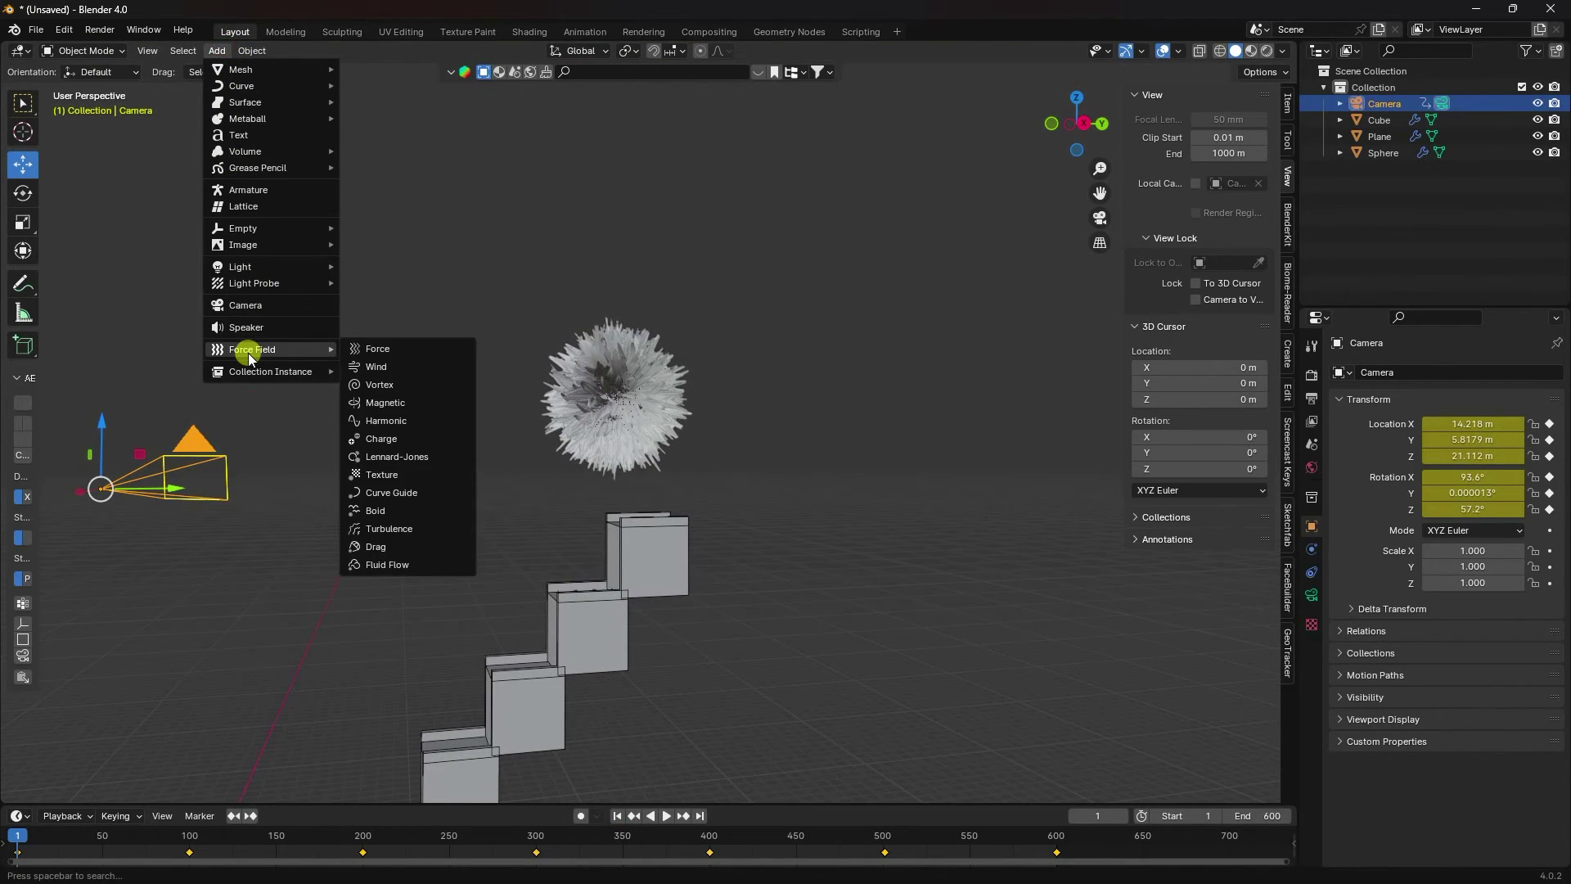
pyautogui.click(376, 367)
pyautogui.scroll(-5, 429, 376)
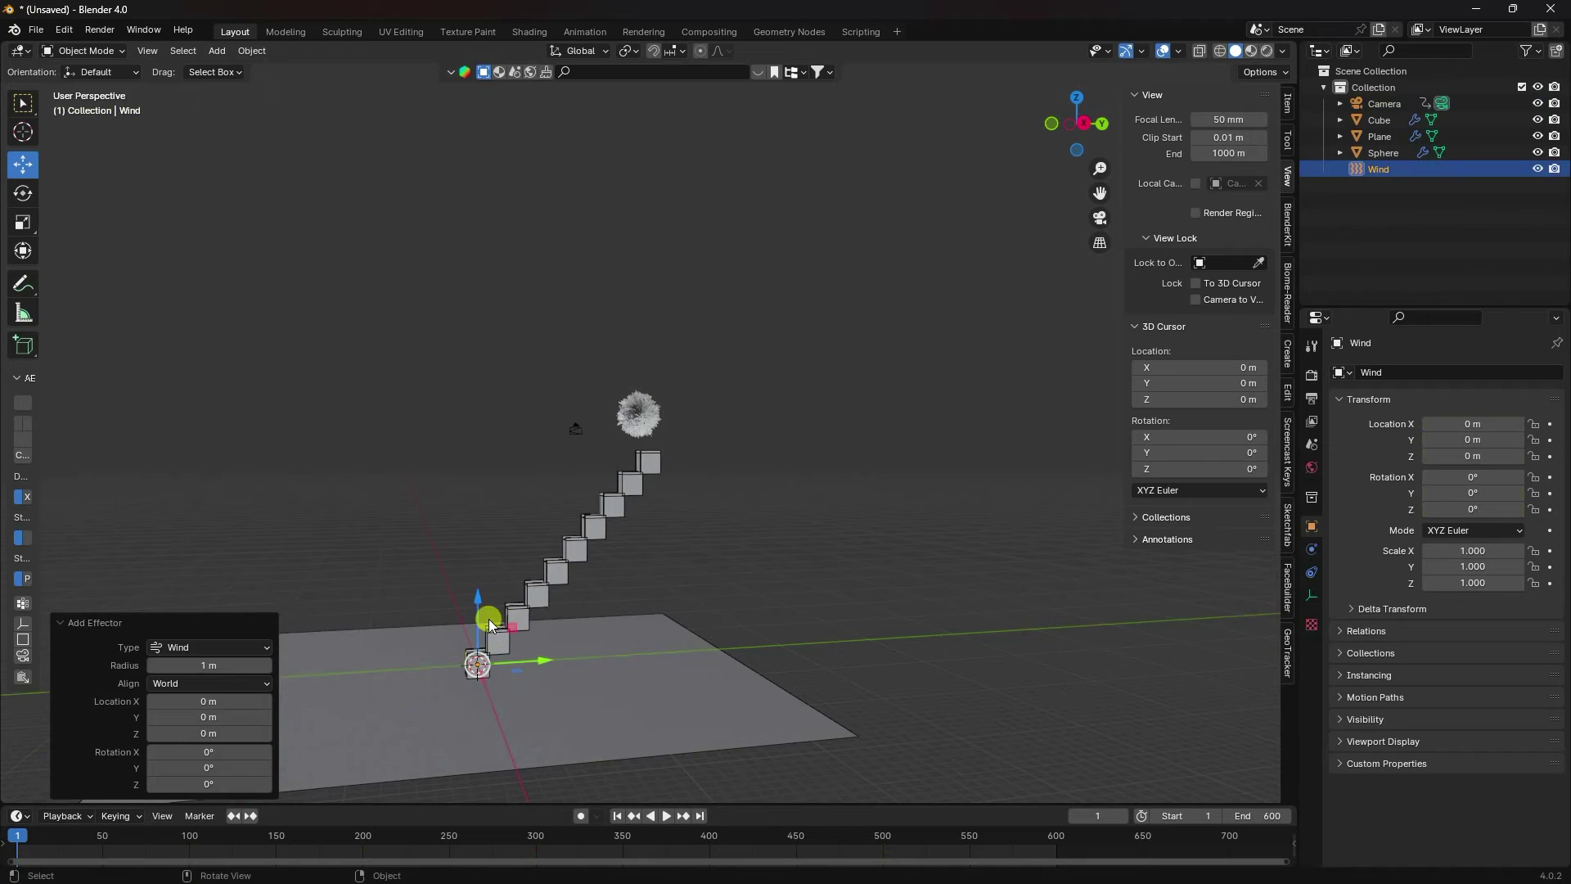
pyautogui.press('g')
pyautogui.press('z')
pyautogui.click(498, 336)
pyautogui.press('g')
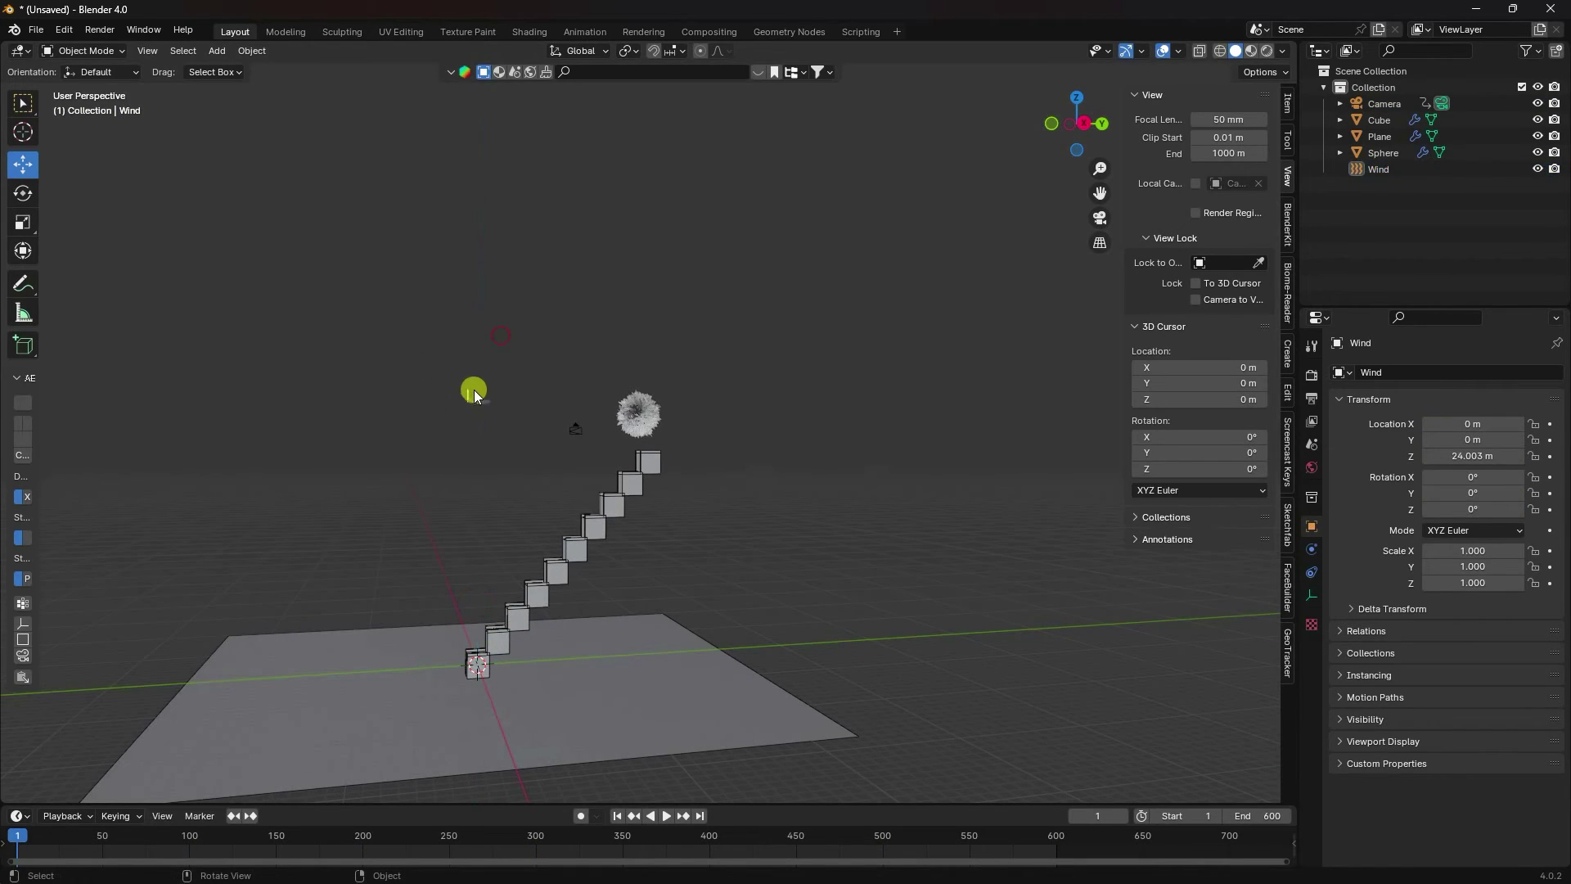
pyautogui.press('y')
pyautogui.click(733, 362)
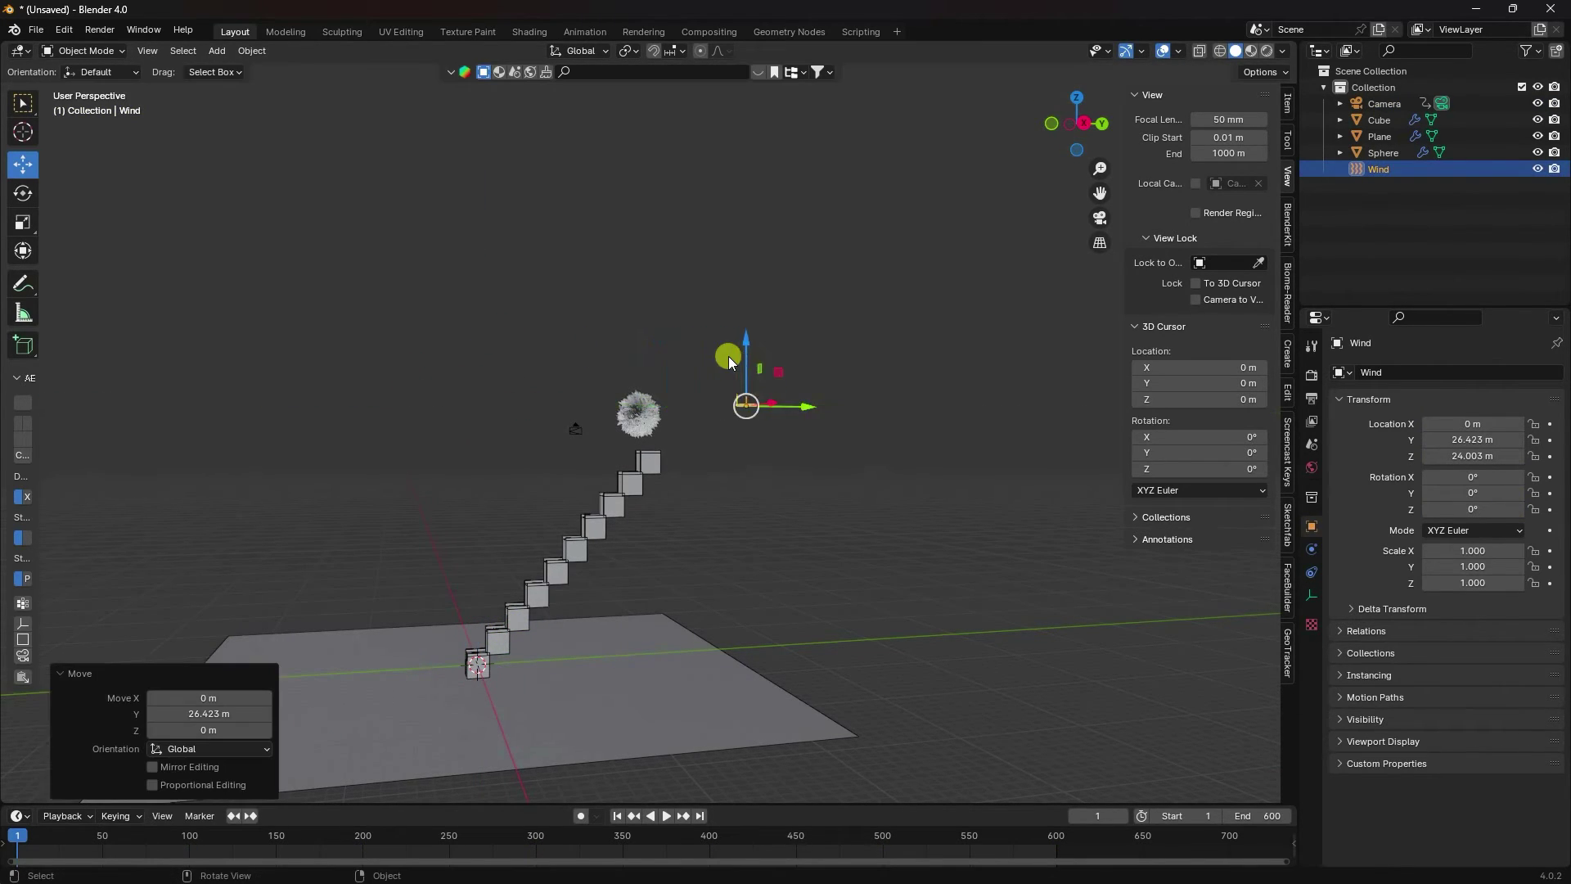
# Step: Fine-tune the wind field's position, pulling it closer on Y and lowering it on Z
pyautogui.scroll(5, 736, 357)
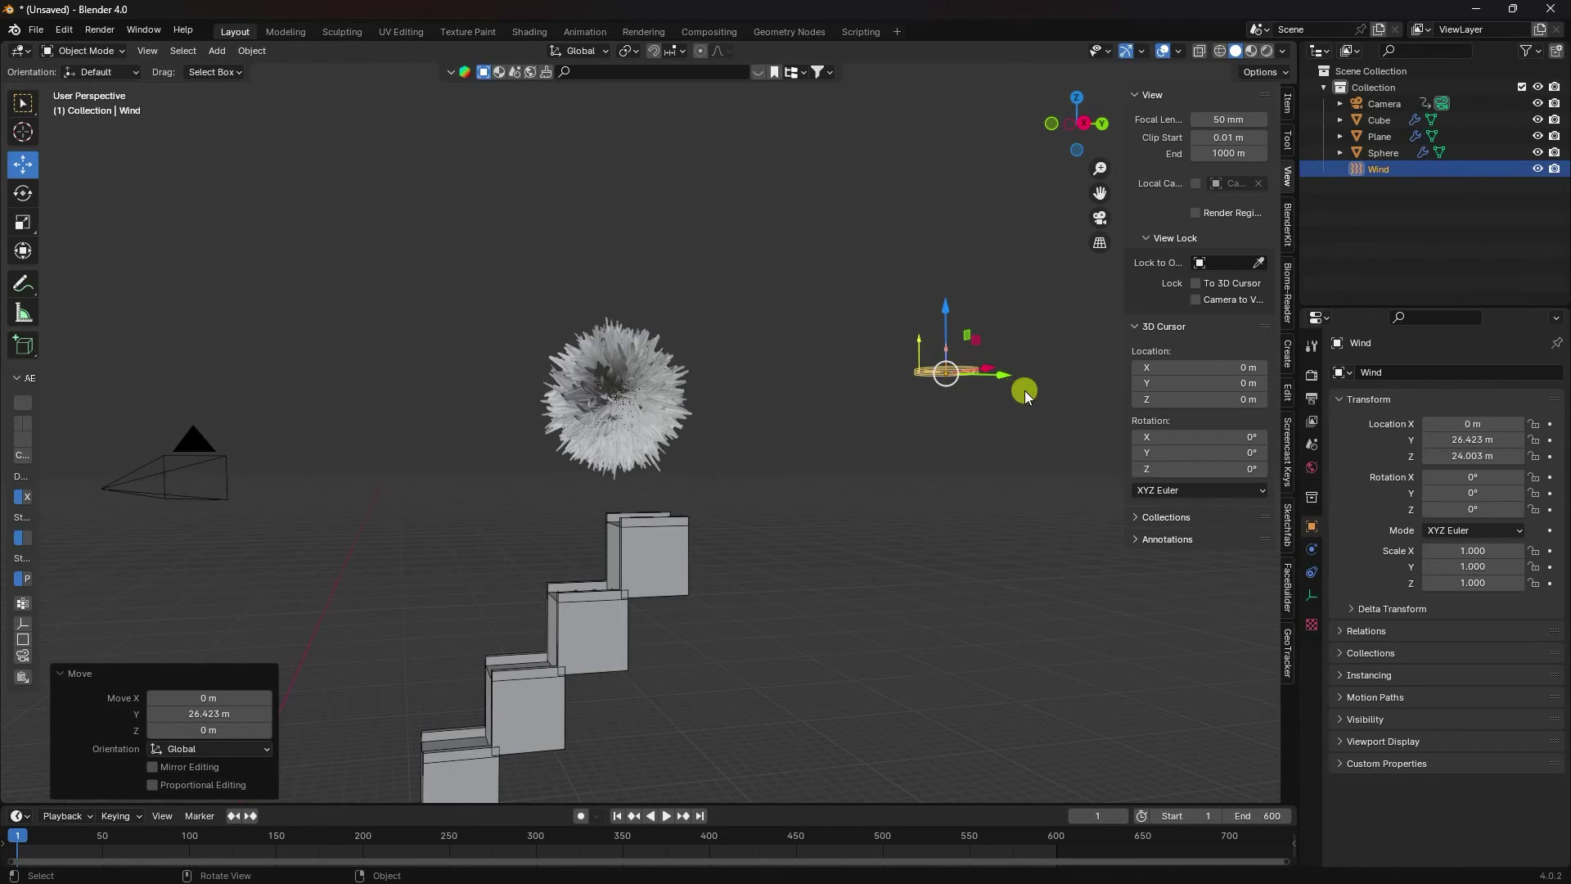
pyautogui.moveTo(998, 371); pyautogui.dragTo(1013, 401, button='middle')
pyautogui.press('g')
pyautogui.press('y')
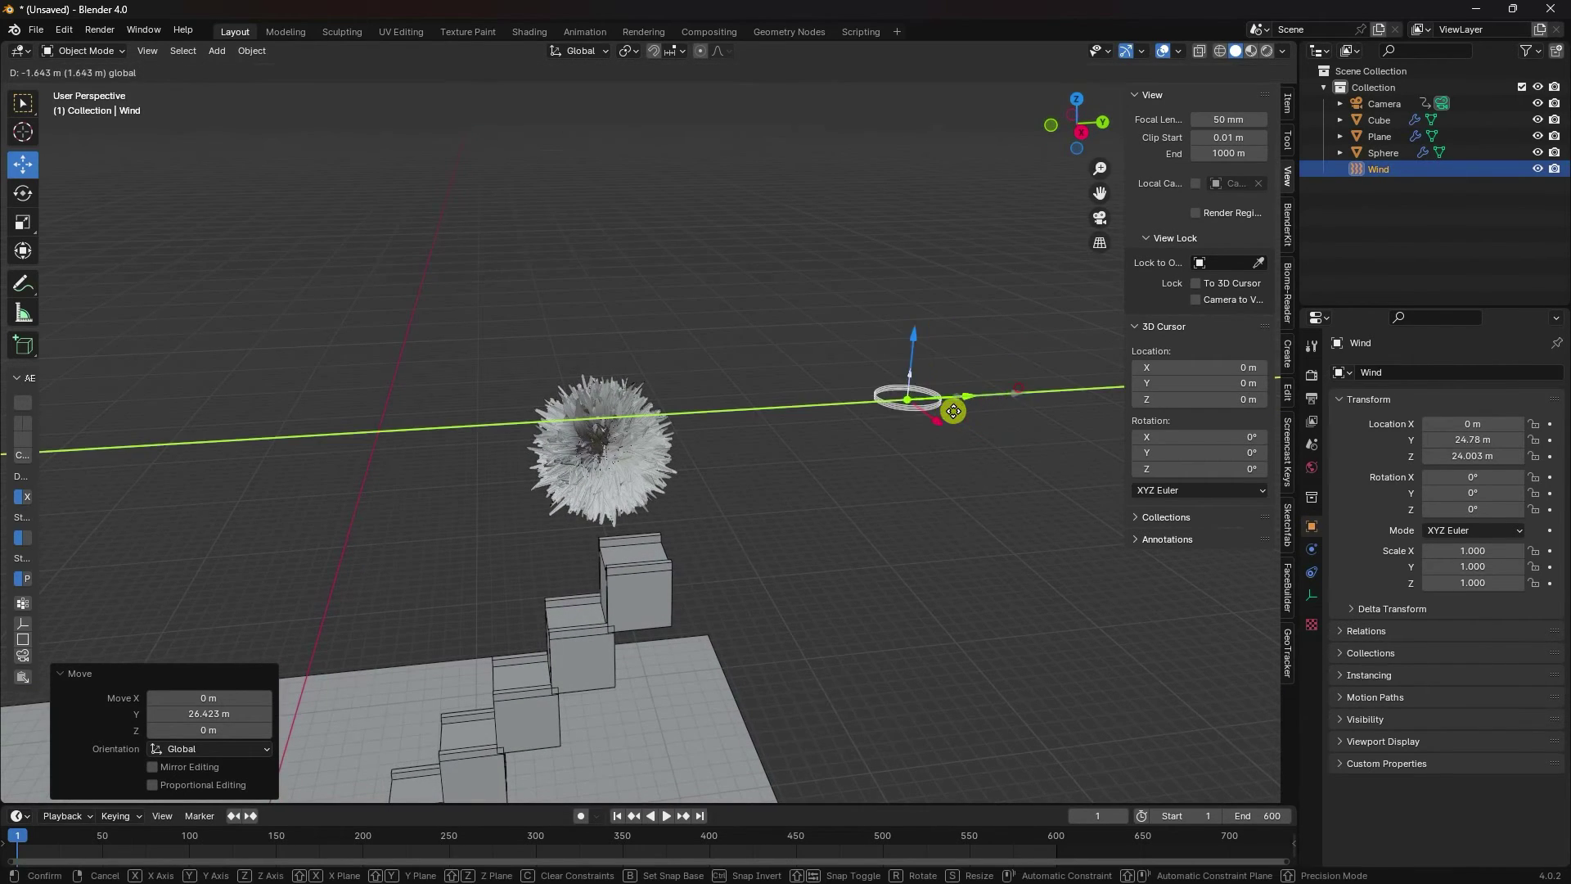
pyautogui.click(894, 437)
pyautogui.press('g')
pyautogui.press('z')
pyautogui.click(832, 376)
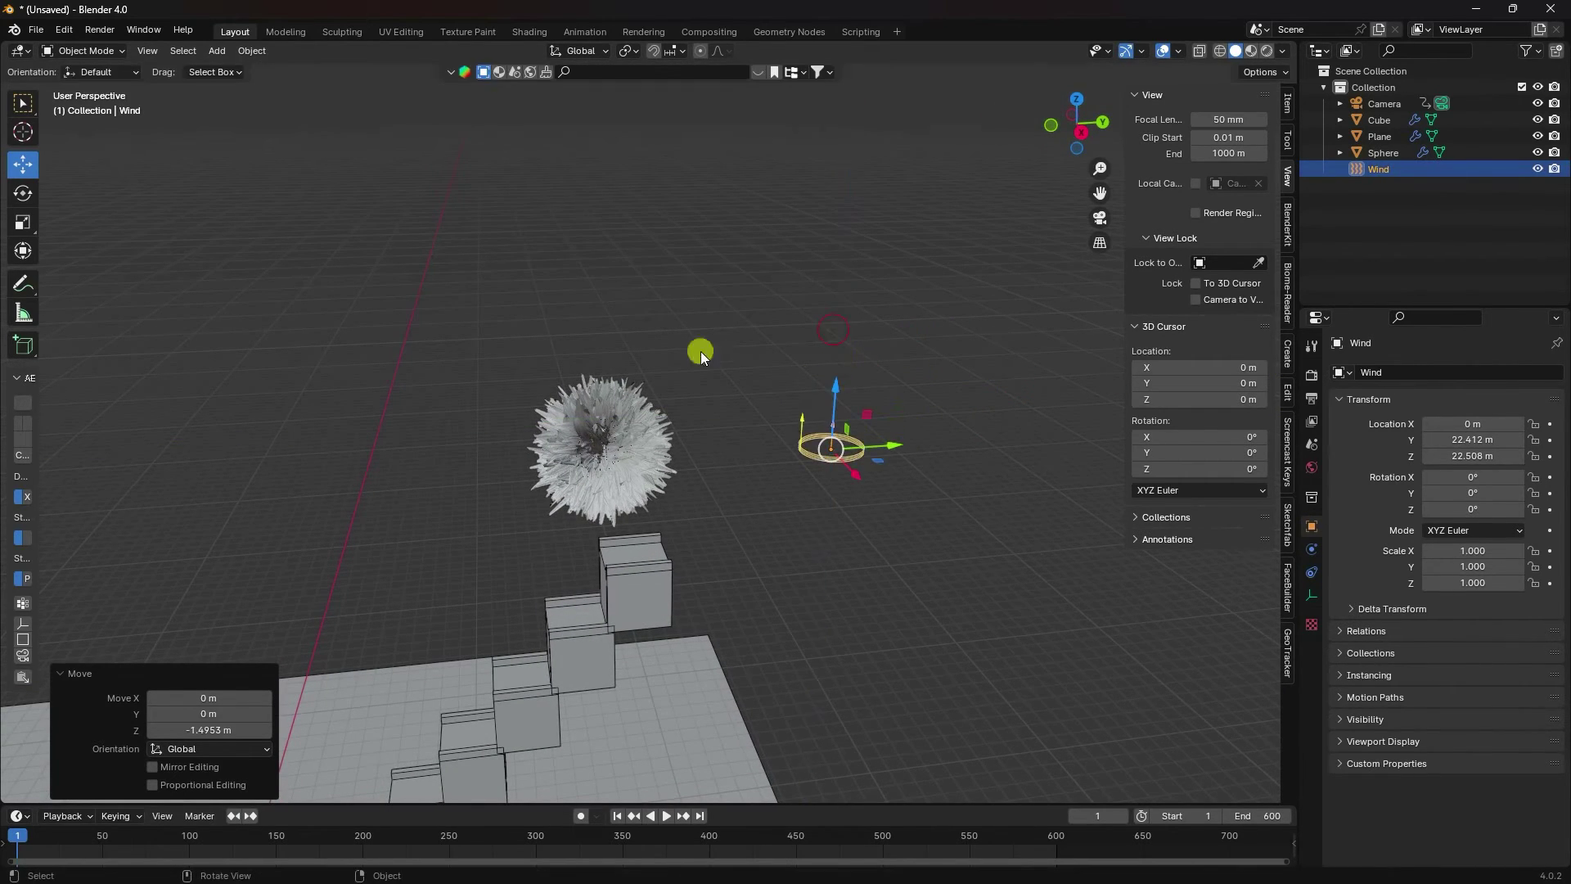
# Step: Rotate the wind field exactly 90° around the X axis
pyautogui.click(22, 193)
pyautogui.moveTo(817, 396); pyautogui.dragTo(751, 478)
pyautogui.click(203, 711)
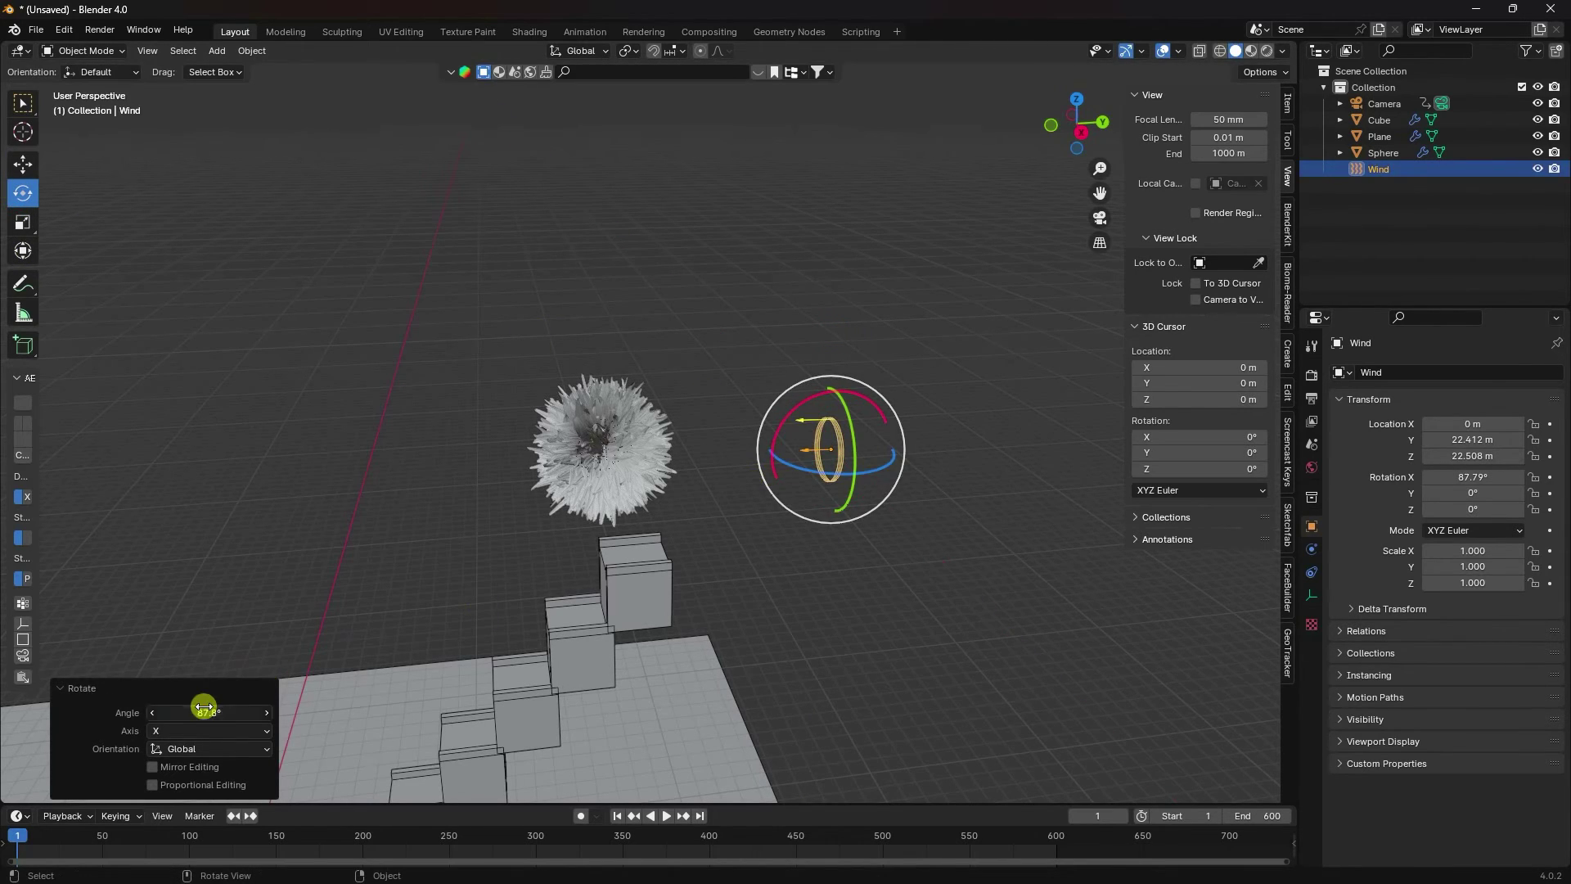
pyautogui.press('Return')
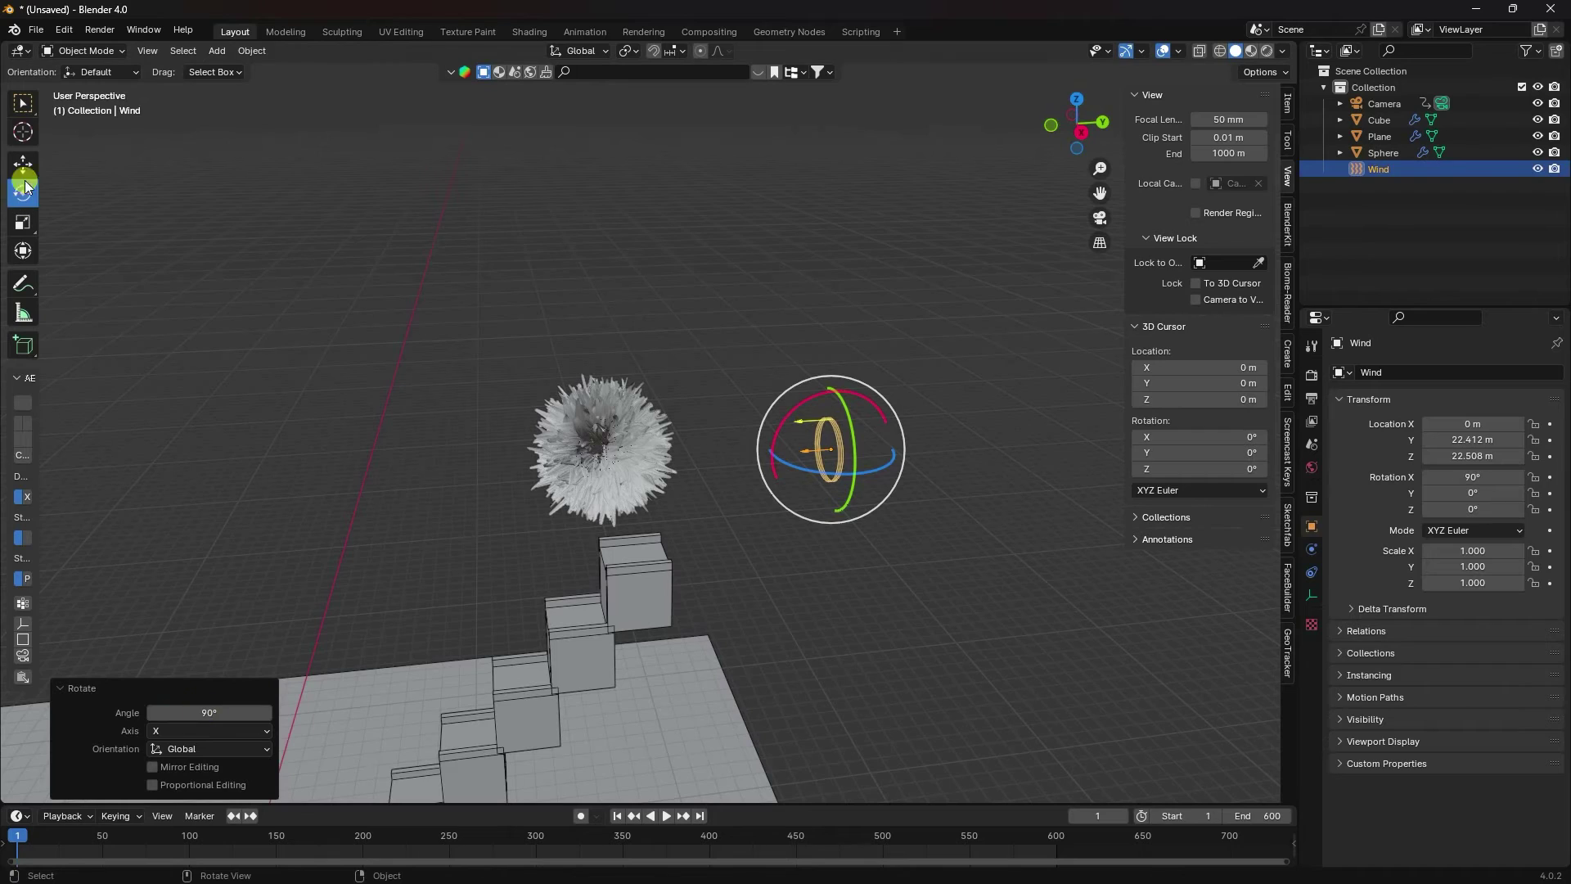
pyautogui.click(22, 165)
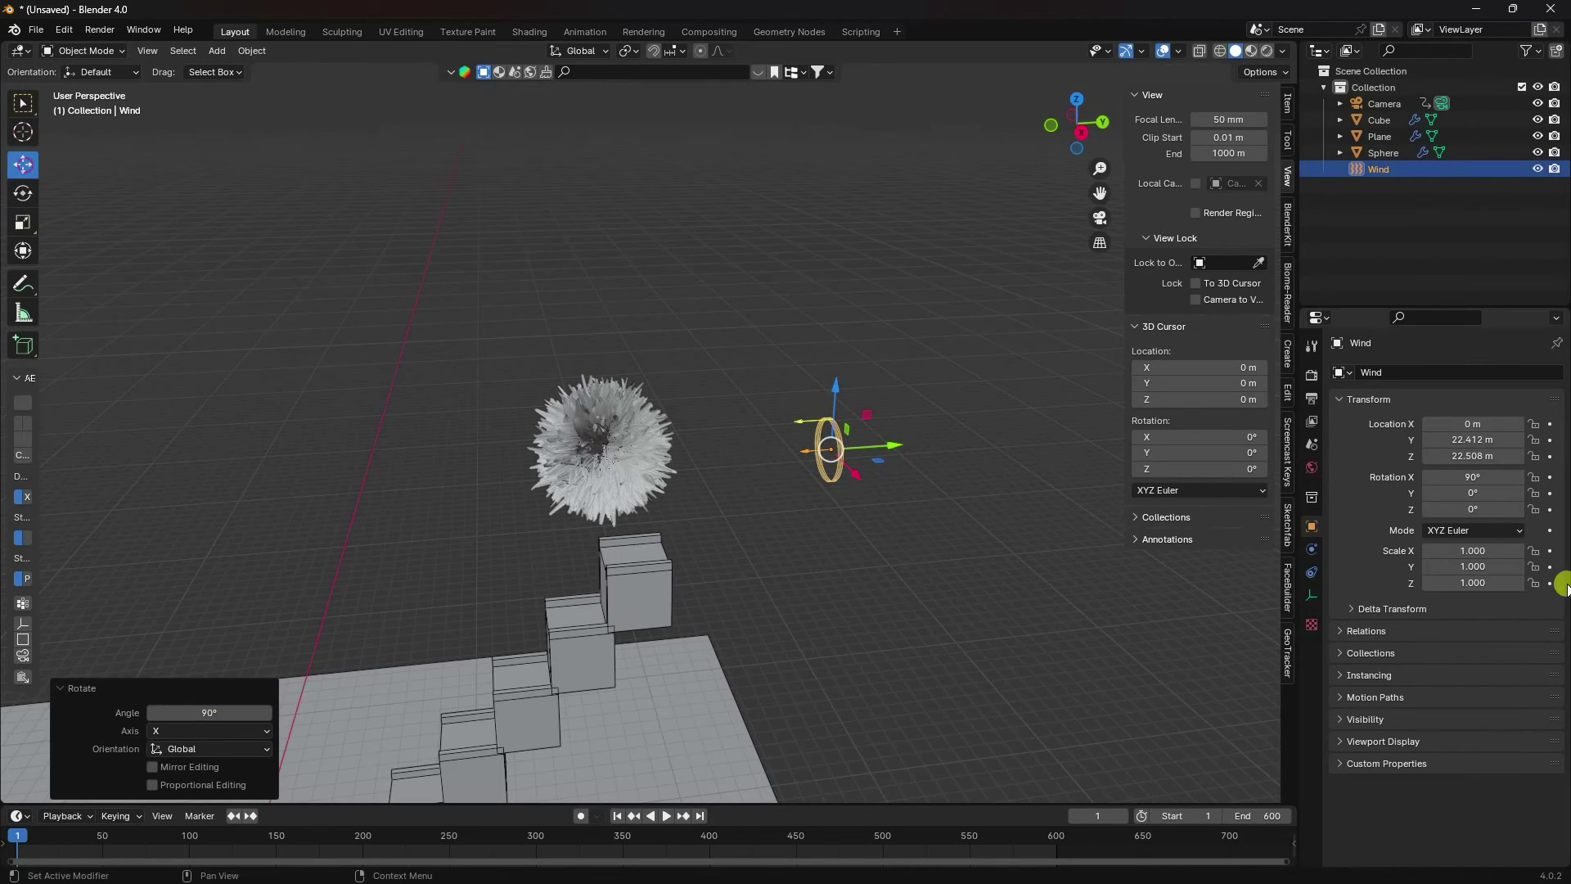
# Step: Set the wind field's physics Strength to 10, then reselect the hair ball
pyautogui.click(1313, 550)
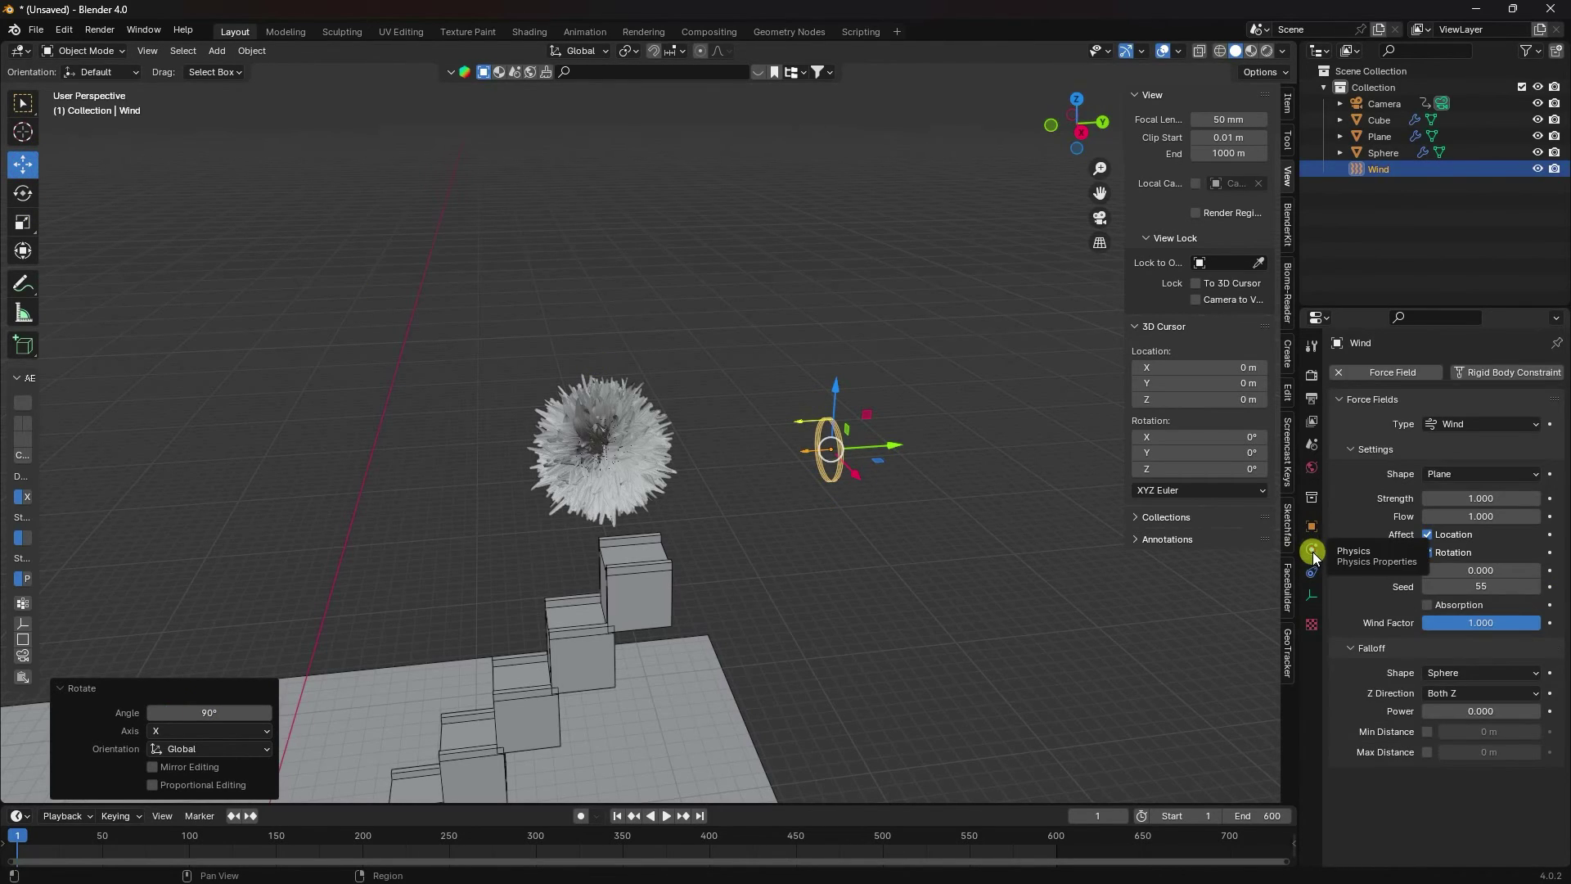
pyautogui.click(1459, 501)
pyautogui.write('10')
pyautogui.press('Return')
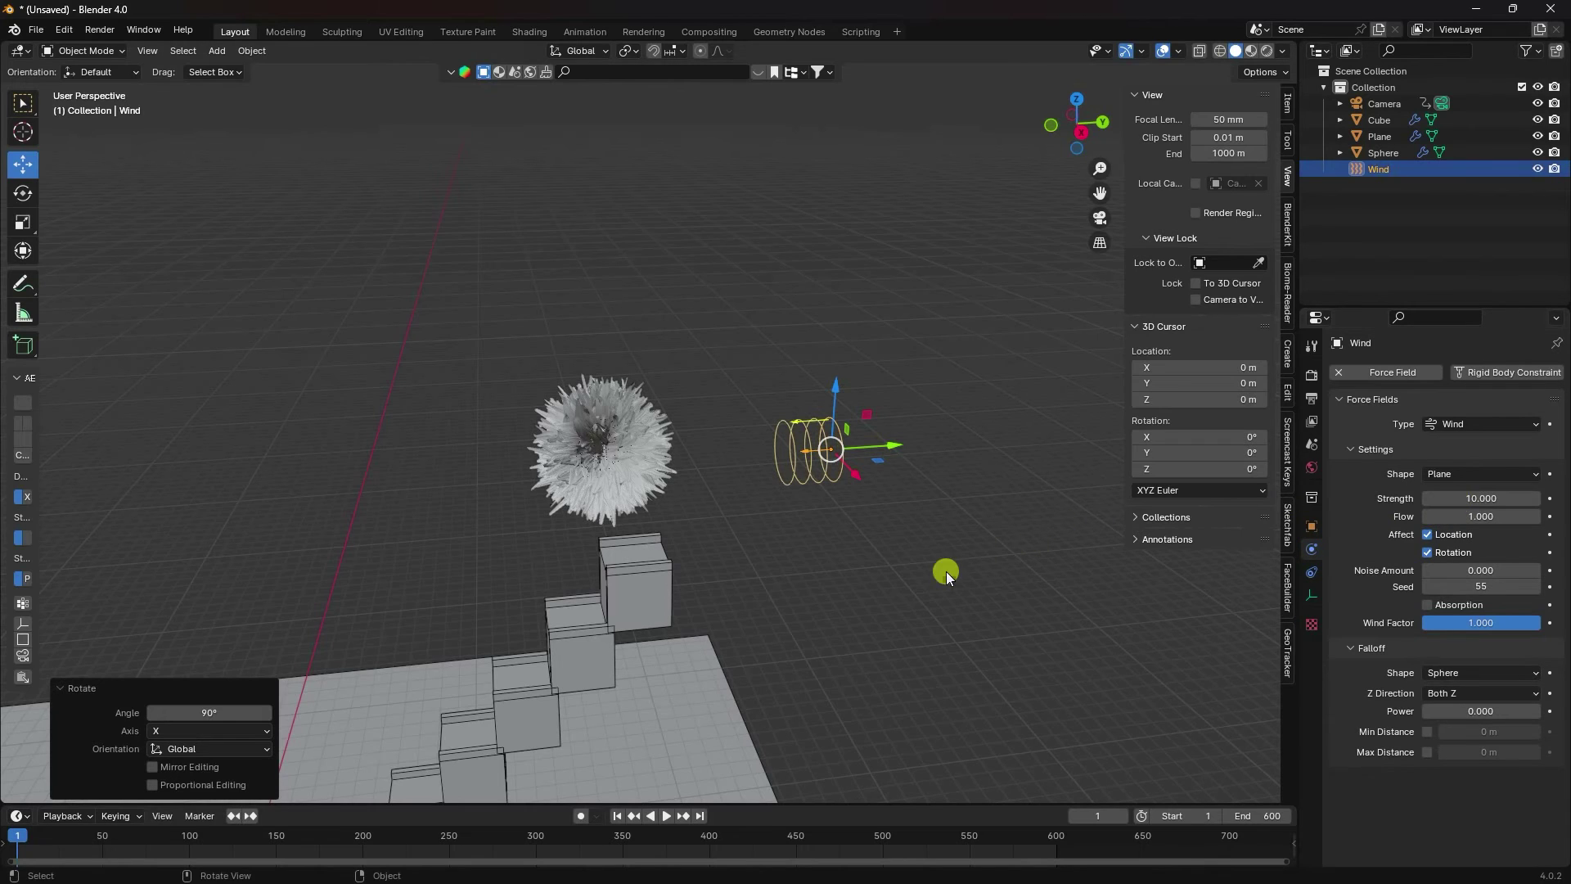
pyautogui.scroll(4, 831, 543)
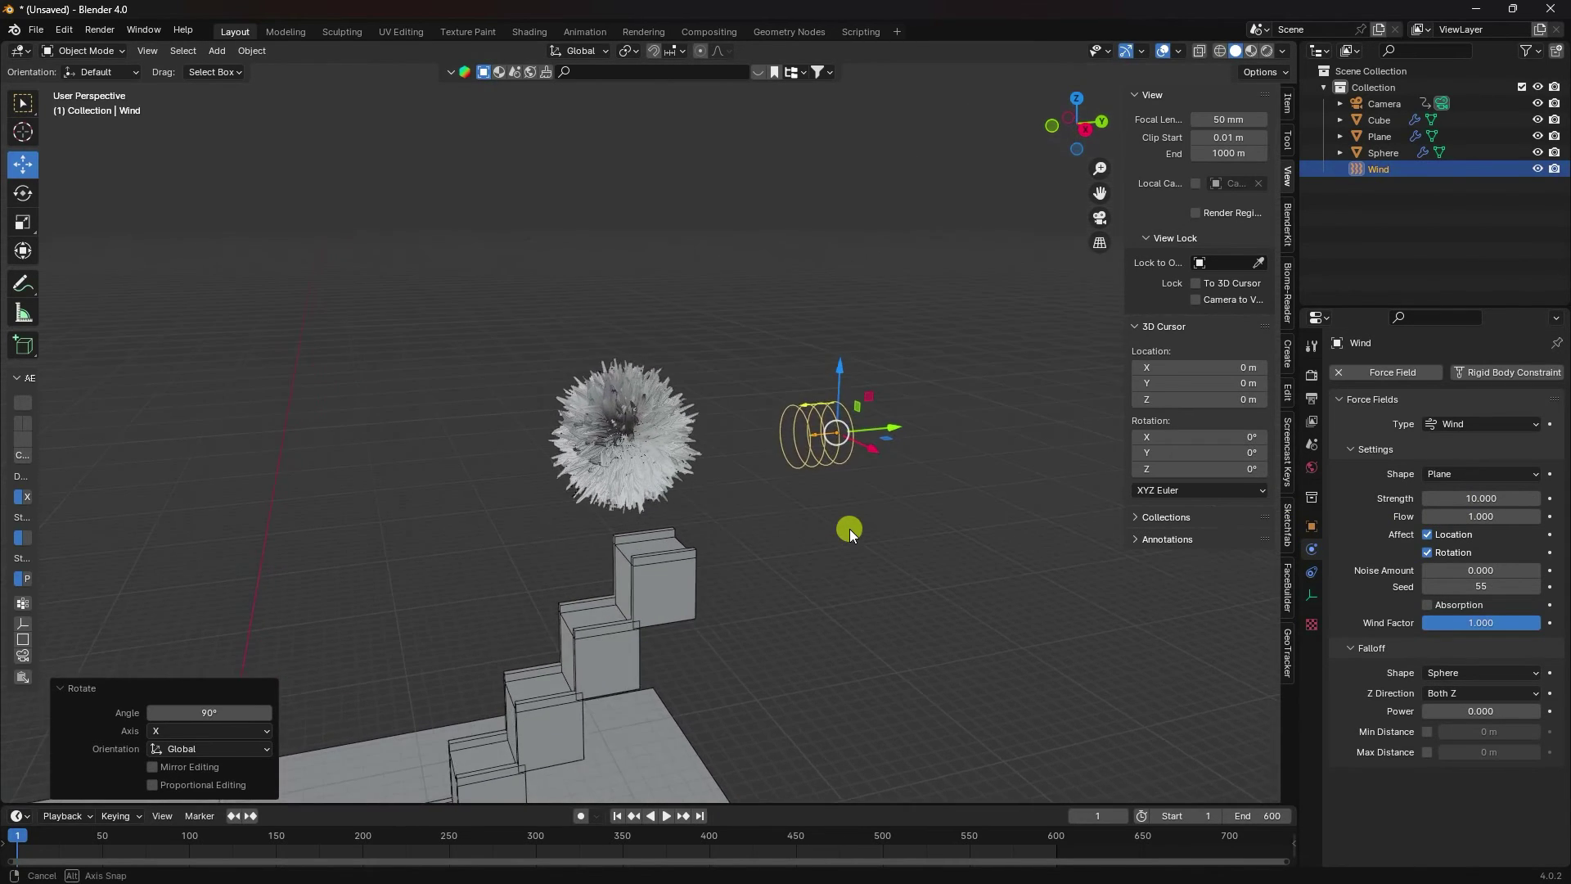
pyautogui.scroll(2, 789, 527)
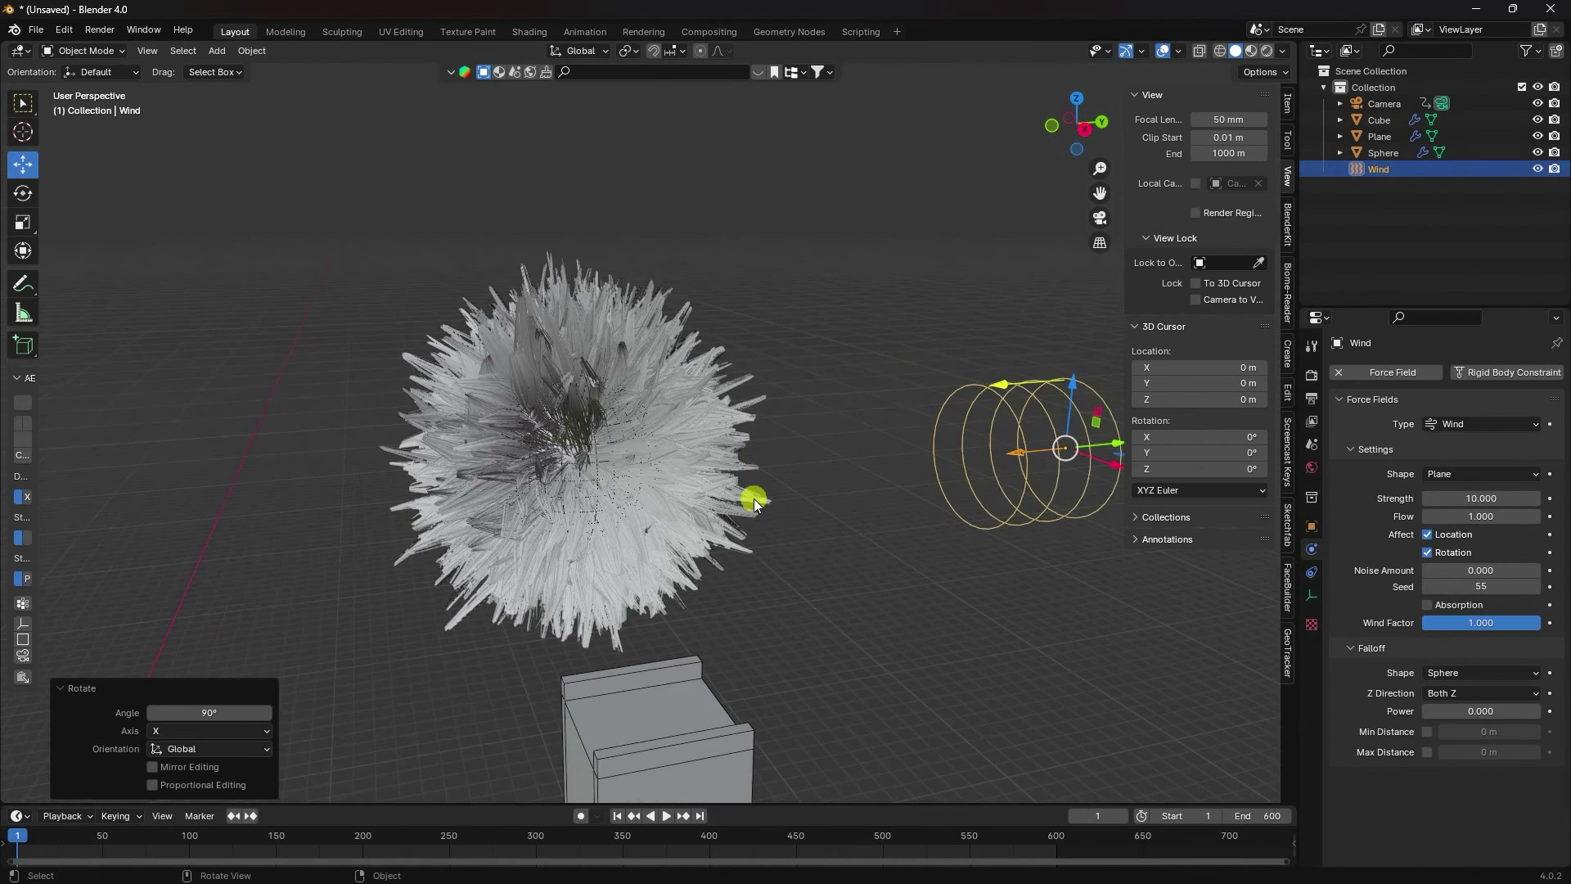
pyautogui.click(727, 459)
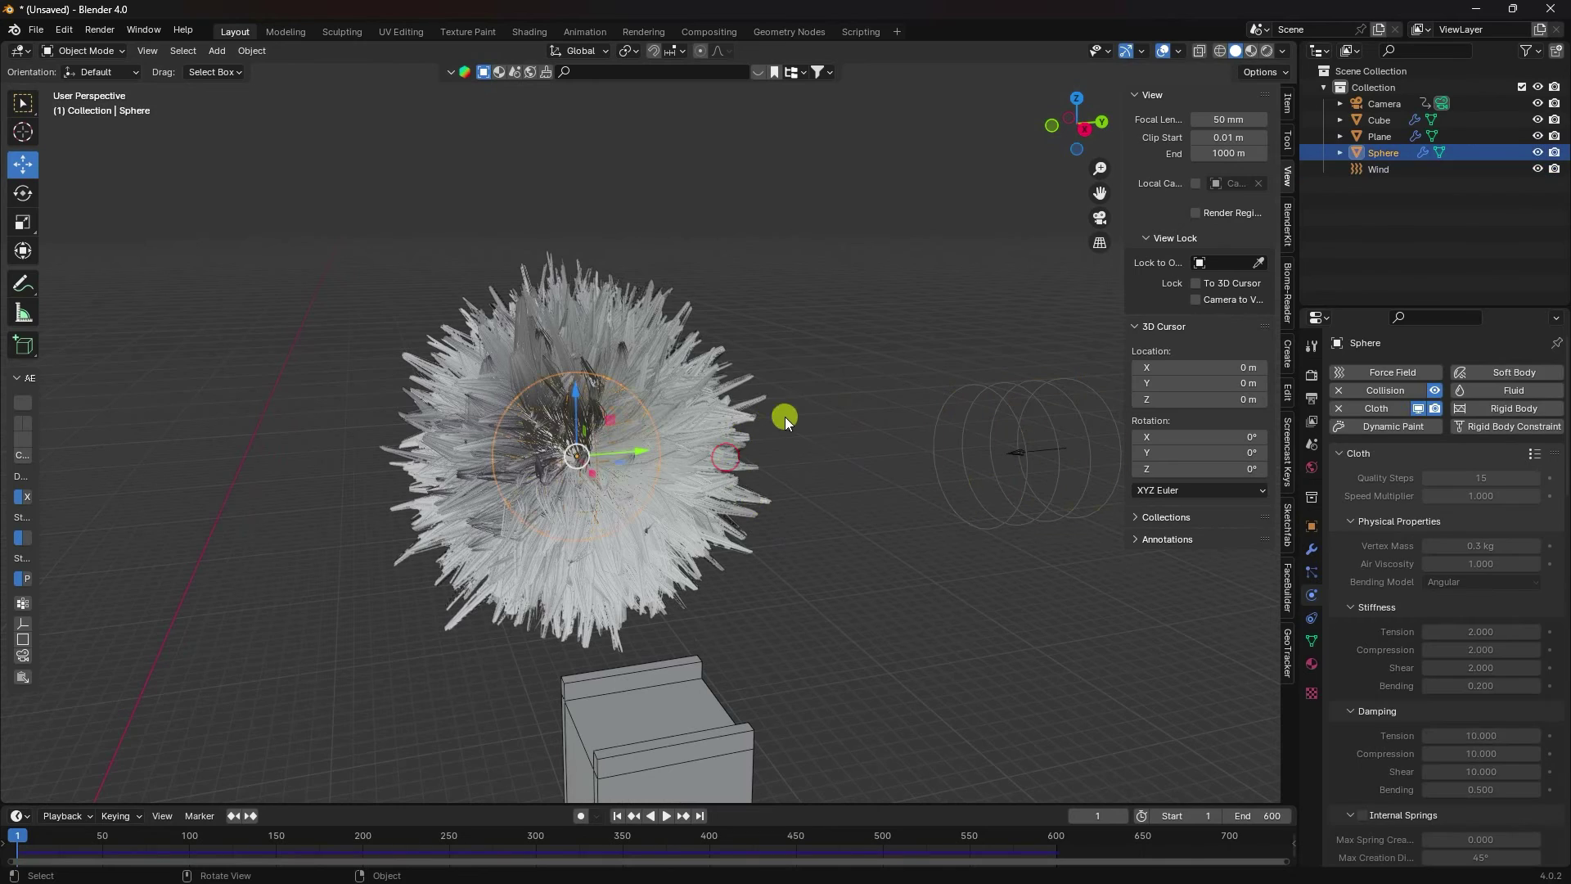
# Step: Create a new sphere material with Principled Hair BSDF as the surface shader
pyautogui.click(1313, 665)
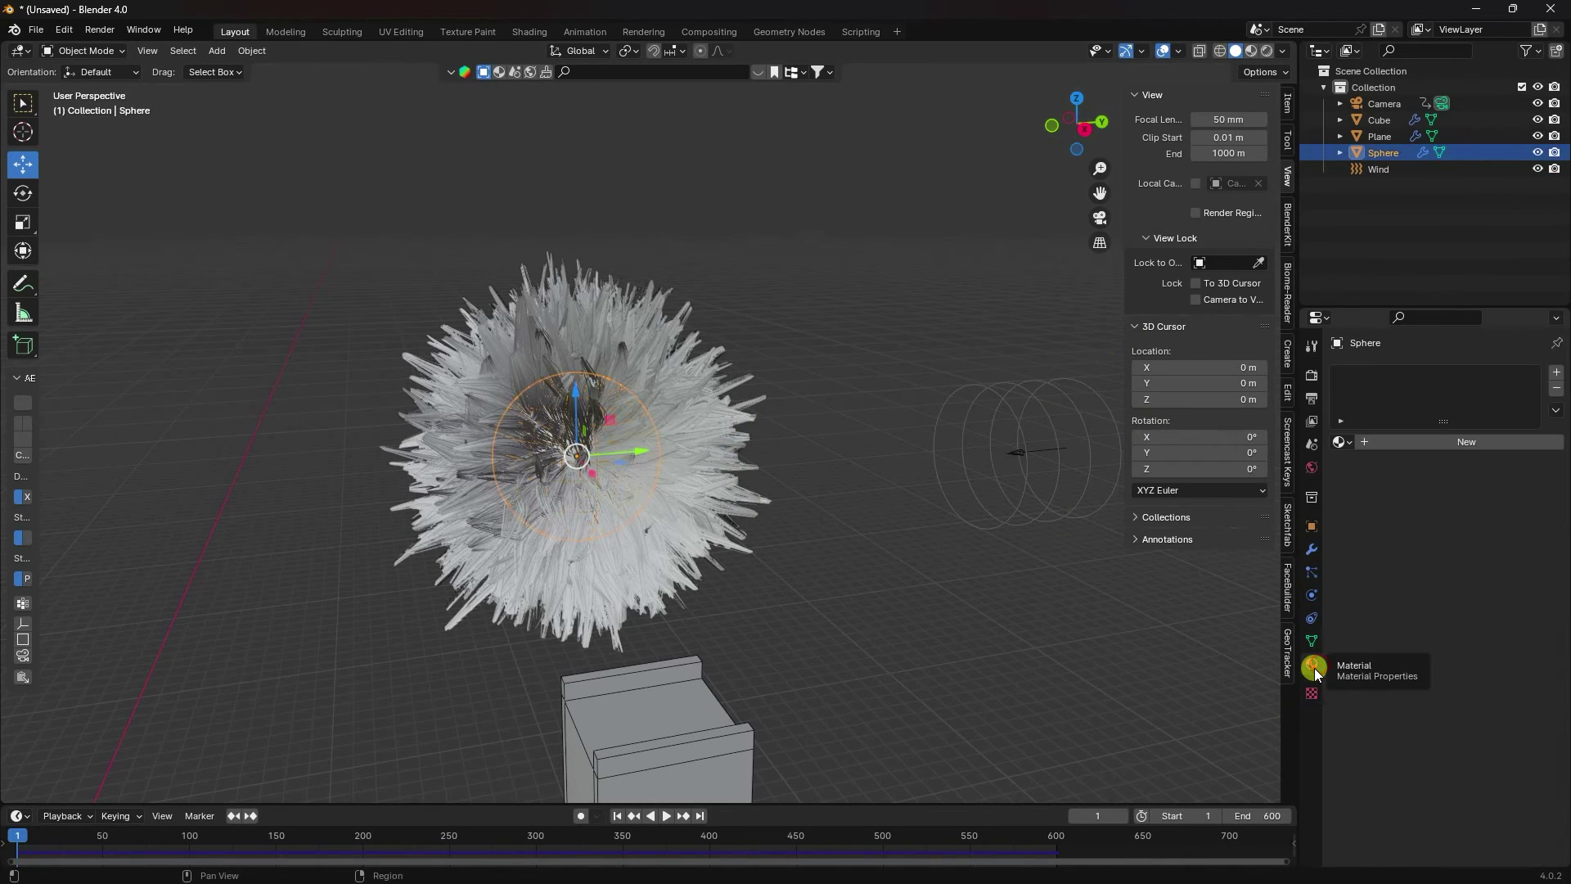
pyautogui.click(1471, 444)
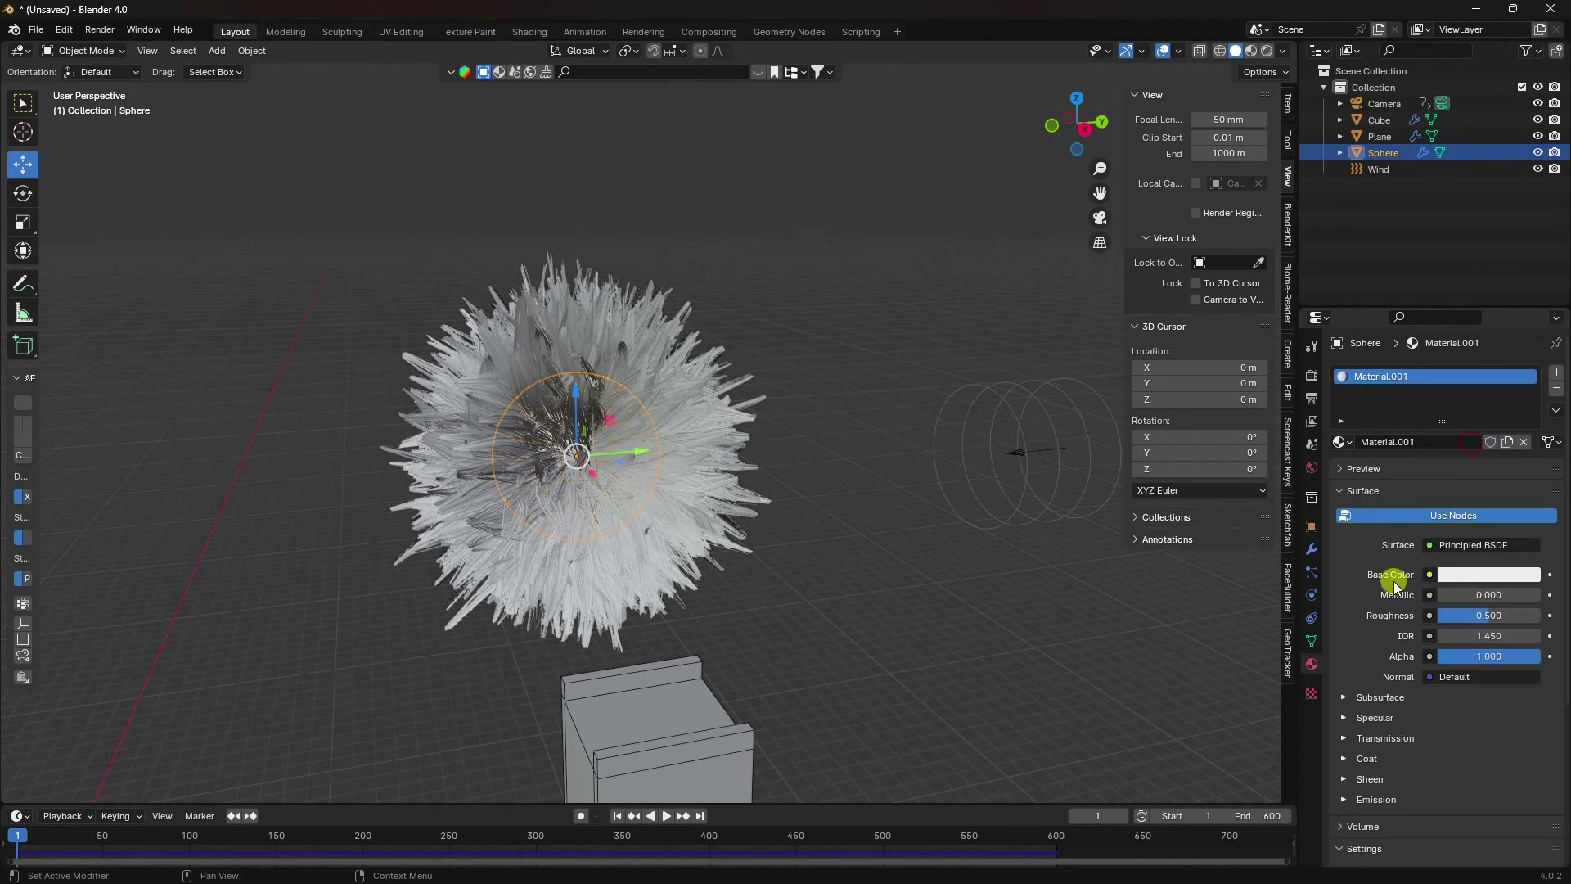
pyautogui.click(1433, 547)
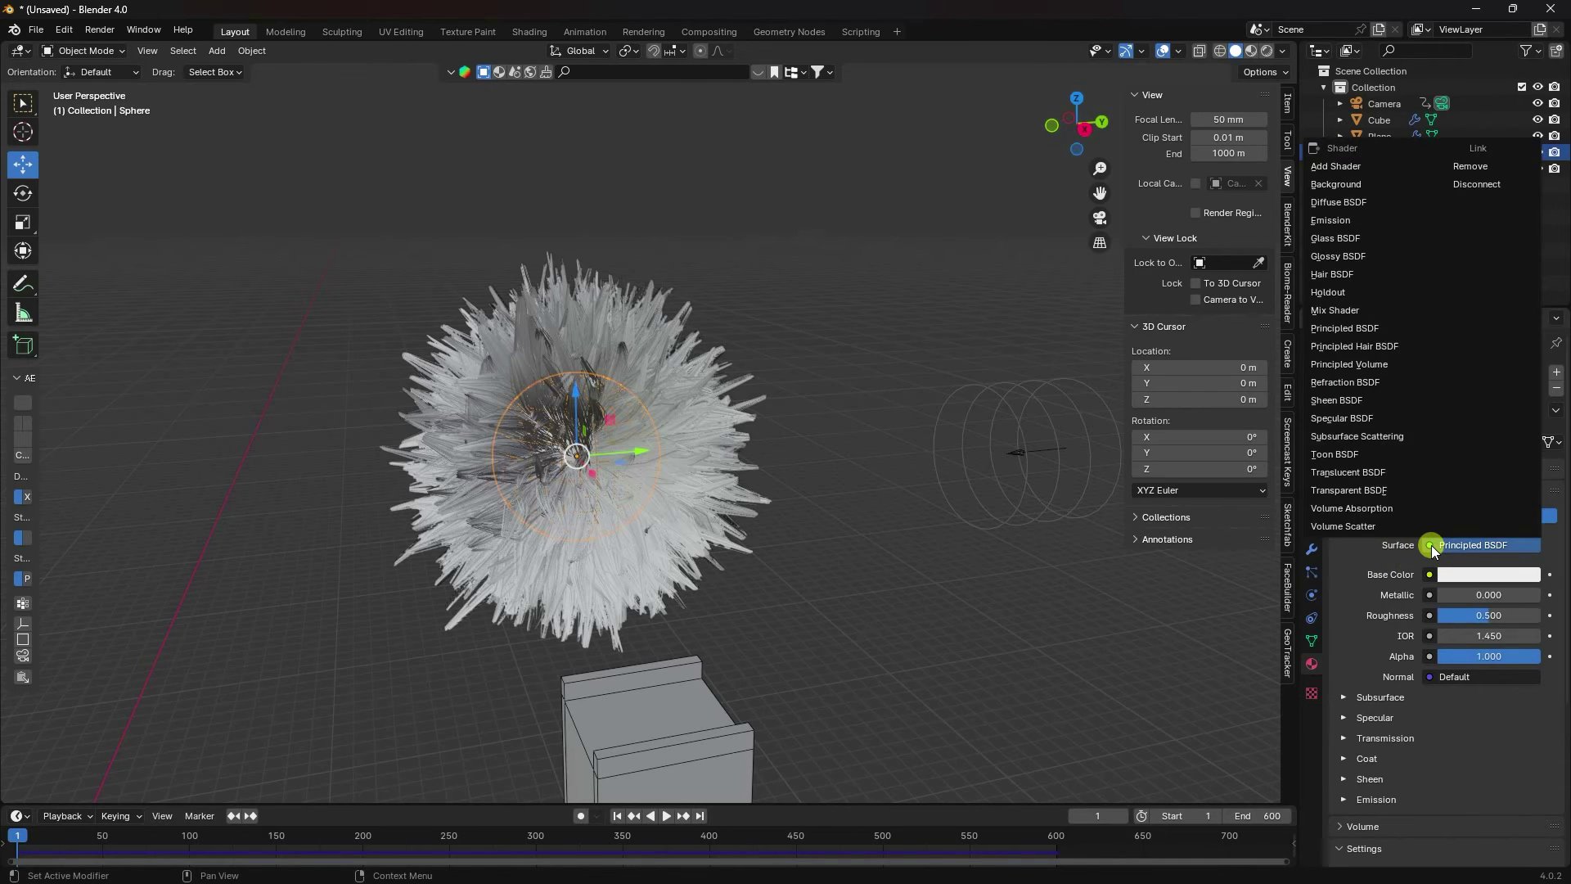
pyautogui.click(1382, 347)
# Step: Set the hair colour to hue 0.6 with saturation 1 and value 1
pyautogui.click(1470, 616)
pyautogui.moveTo(1457, 532); pyautogui.dragTo(240, 553)
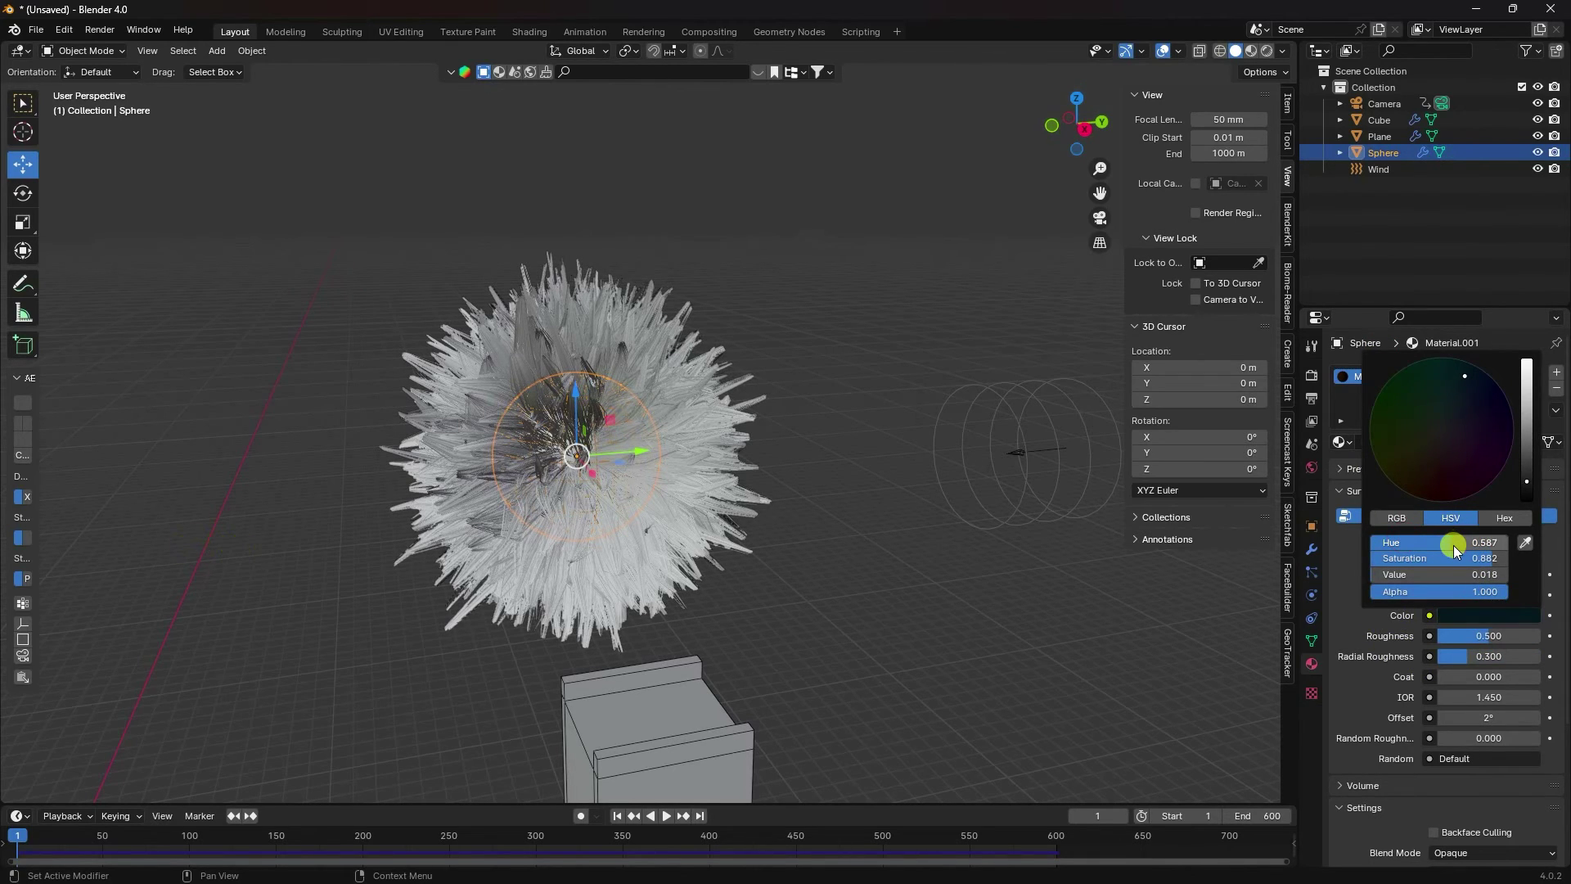
pyautogui.click(1441, 545)
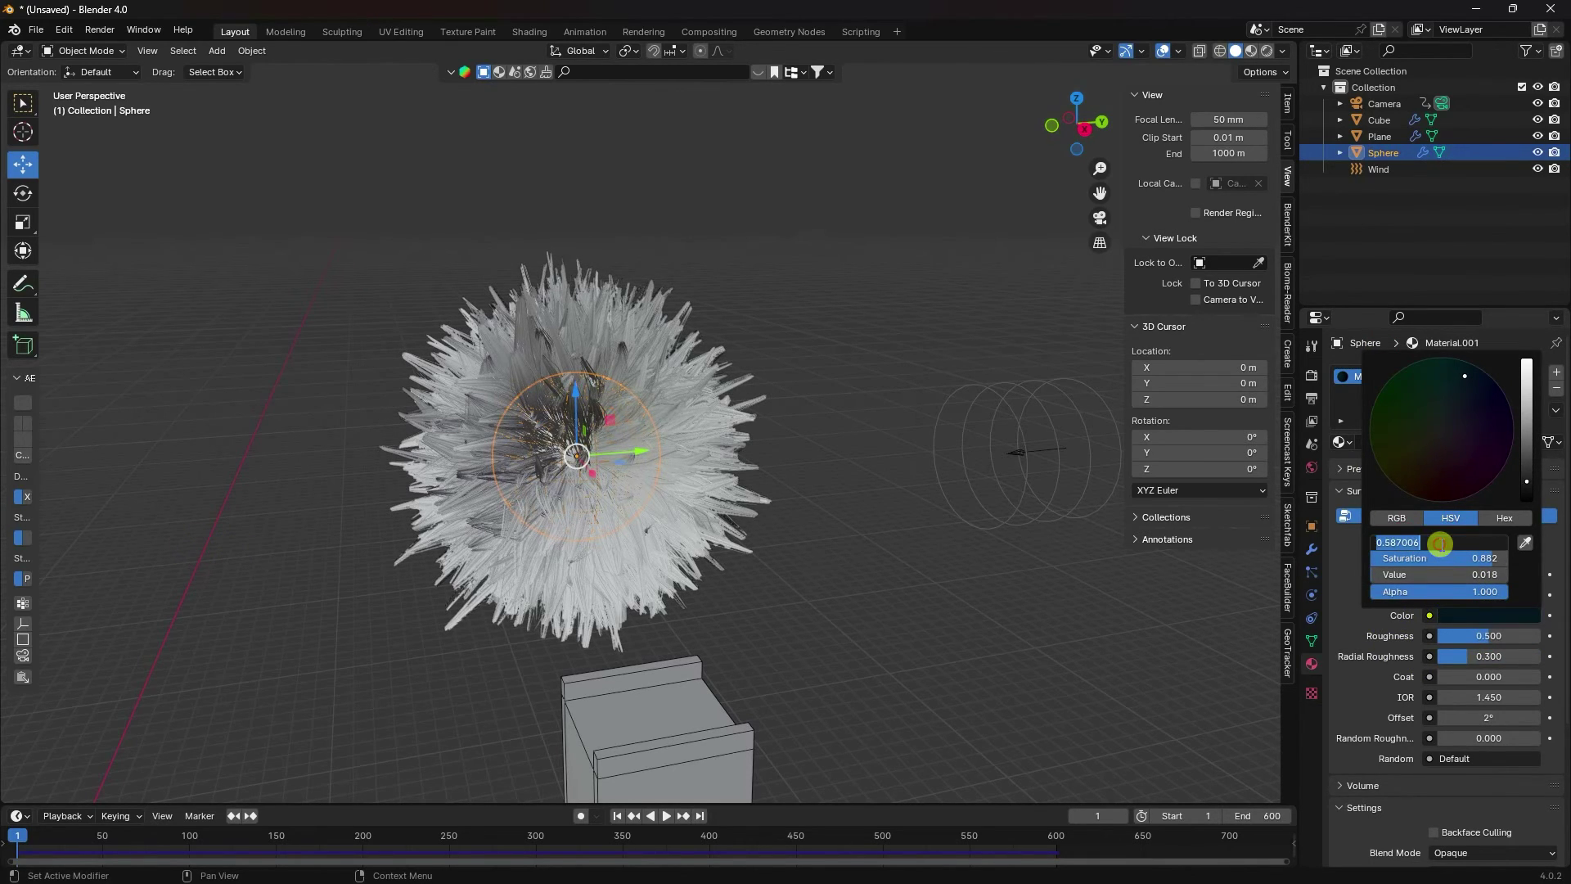
pyautogui.write('0.6')
pyautogui.press('Tab')
pyautogui.write('1')
pyautogui.press('Tab')
pyautogui.write('1')
pyautogui.press('Return')
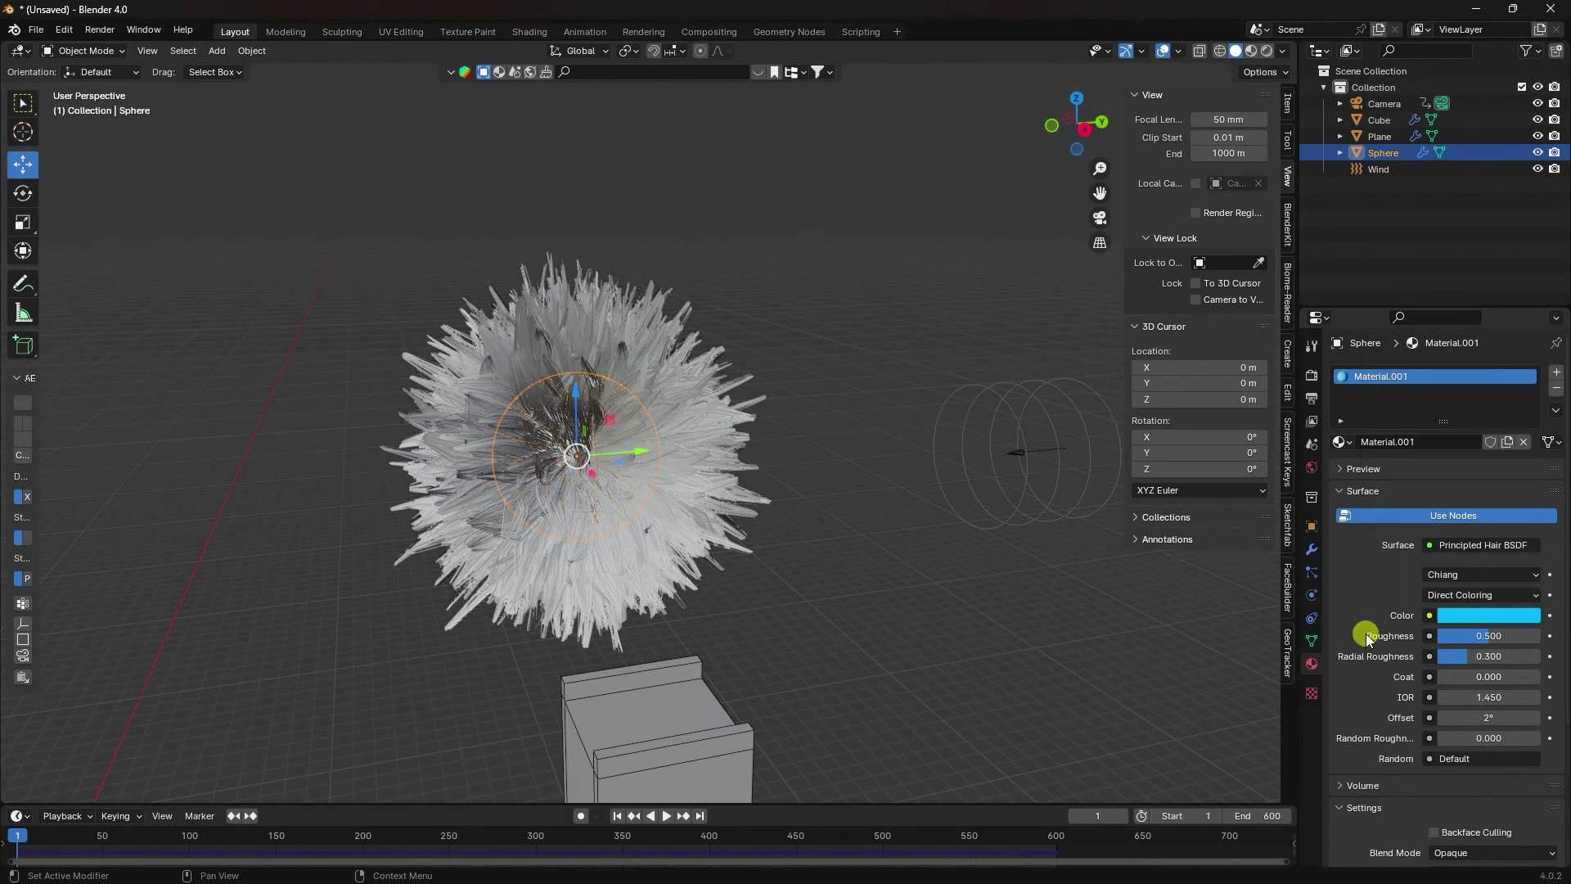
# Step: Lower the hair colour's saturation to 0.9
pyautogui.click(1461, 614)
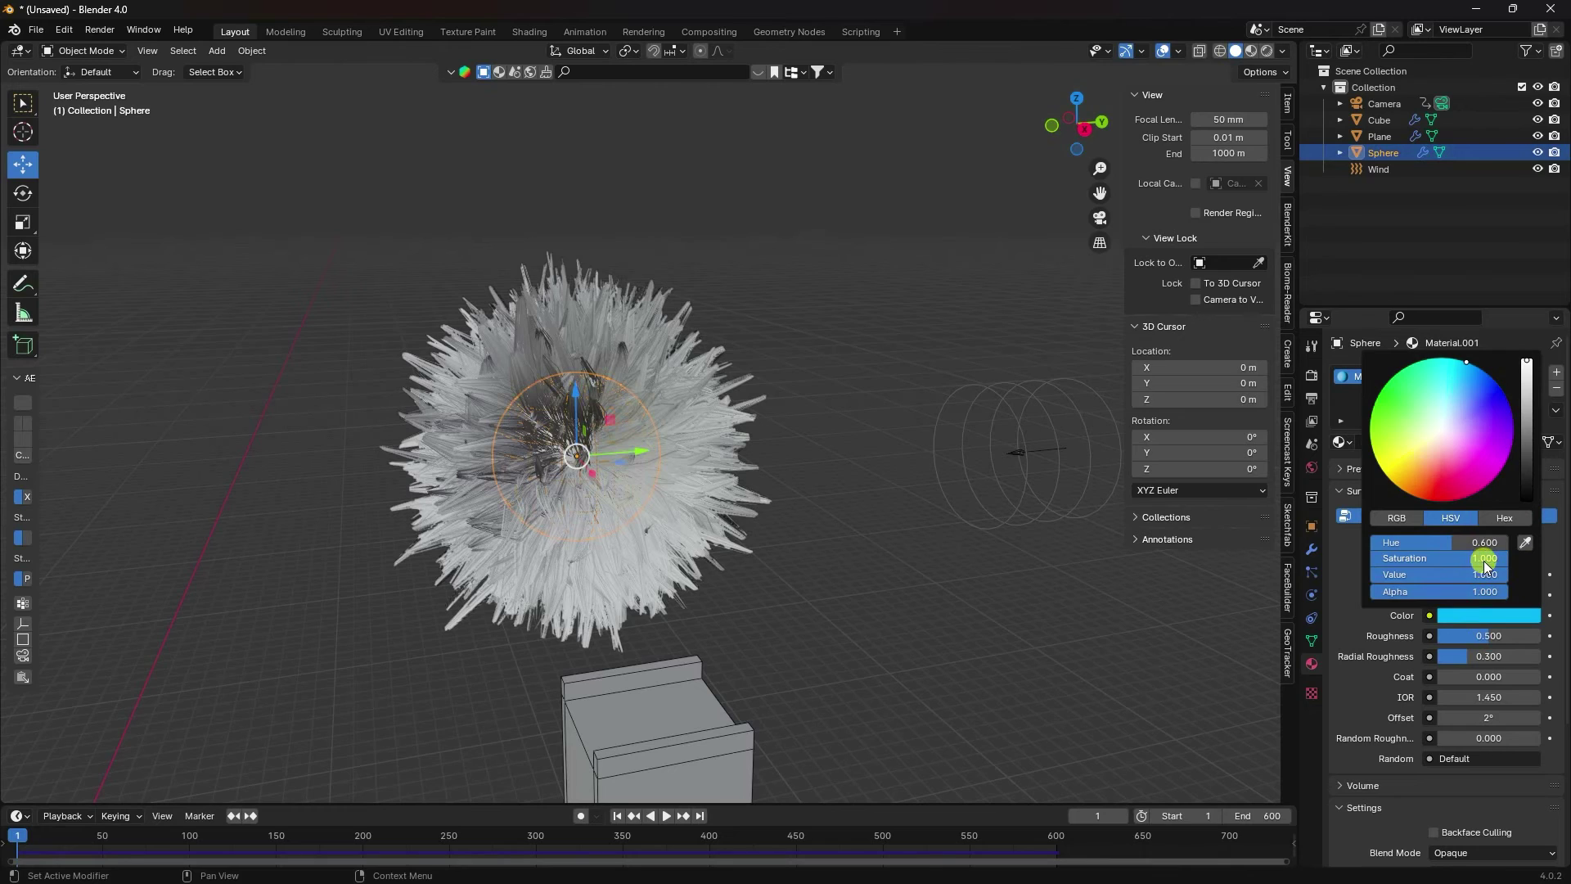
pyautogui.moveTo(1488, 562); pyautogui.dragTo(206, 556)
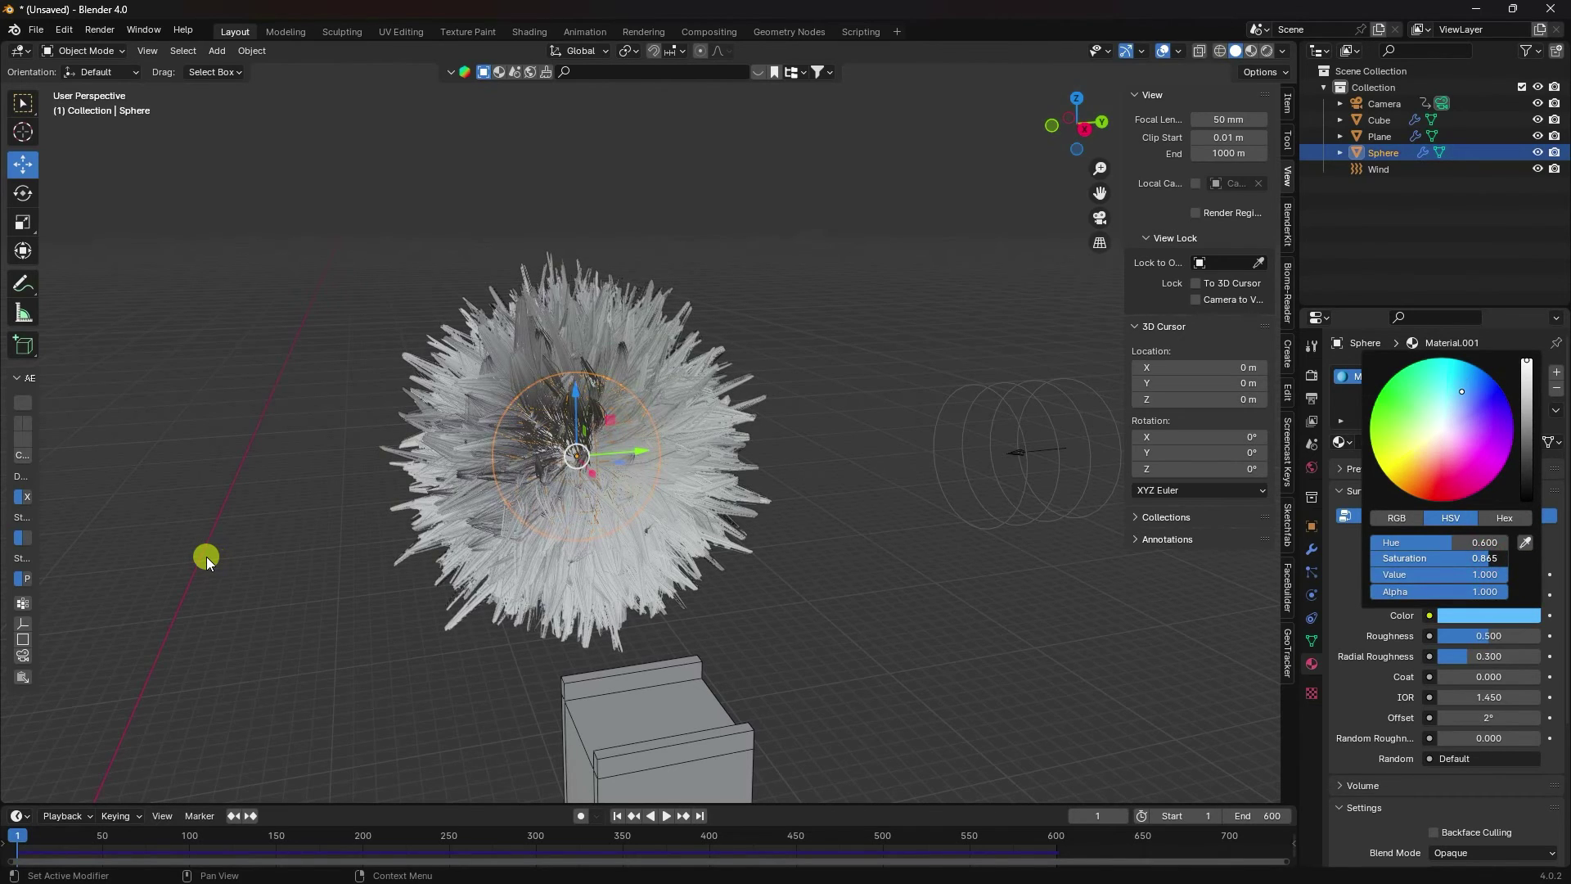
pyautogui.click(1489, 561)
pyautogui.write('0.9')
pyautogui.press('Return')
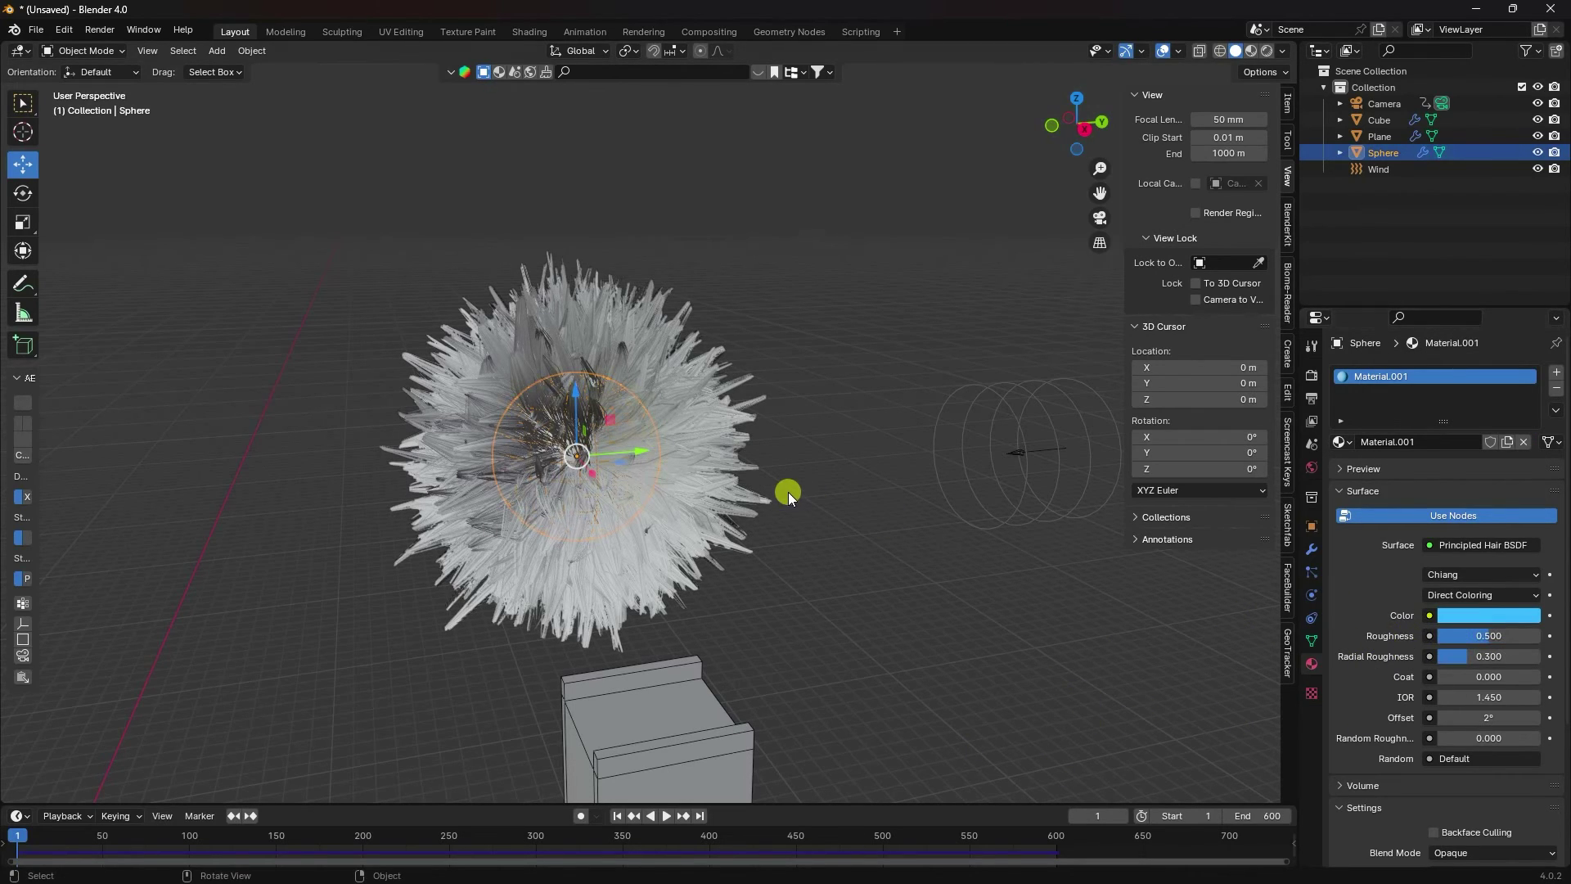
# Step: Drive the World colour with an Environment Texture using artist_workshop_4k.exr from D:\HDRI
pyautogui.click(1312, 467)
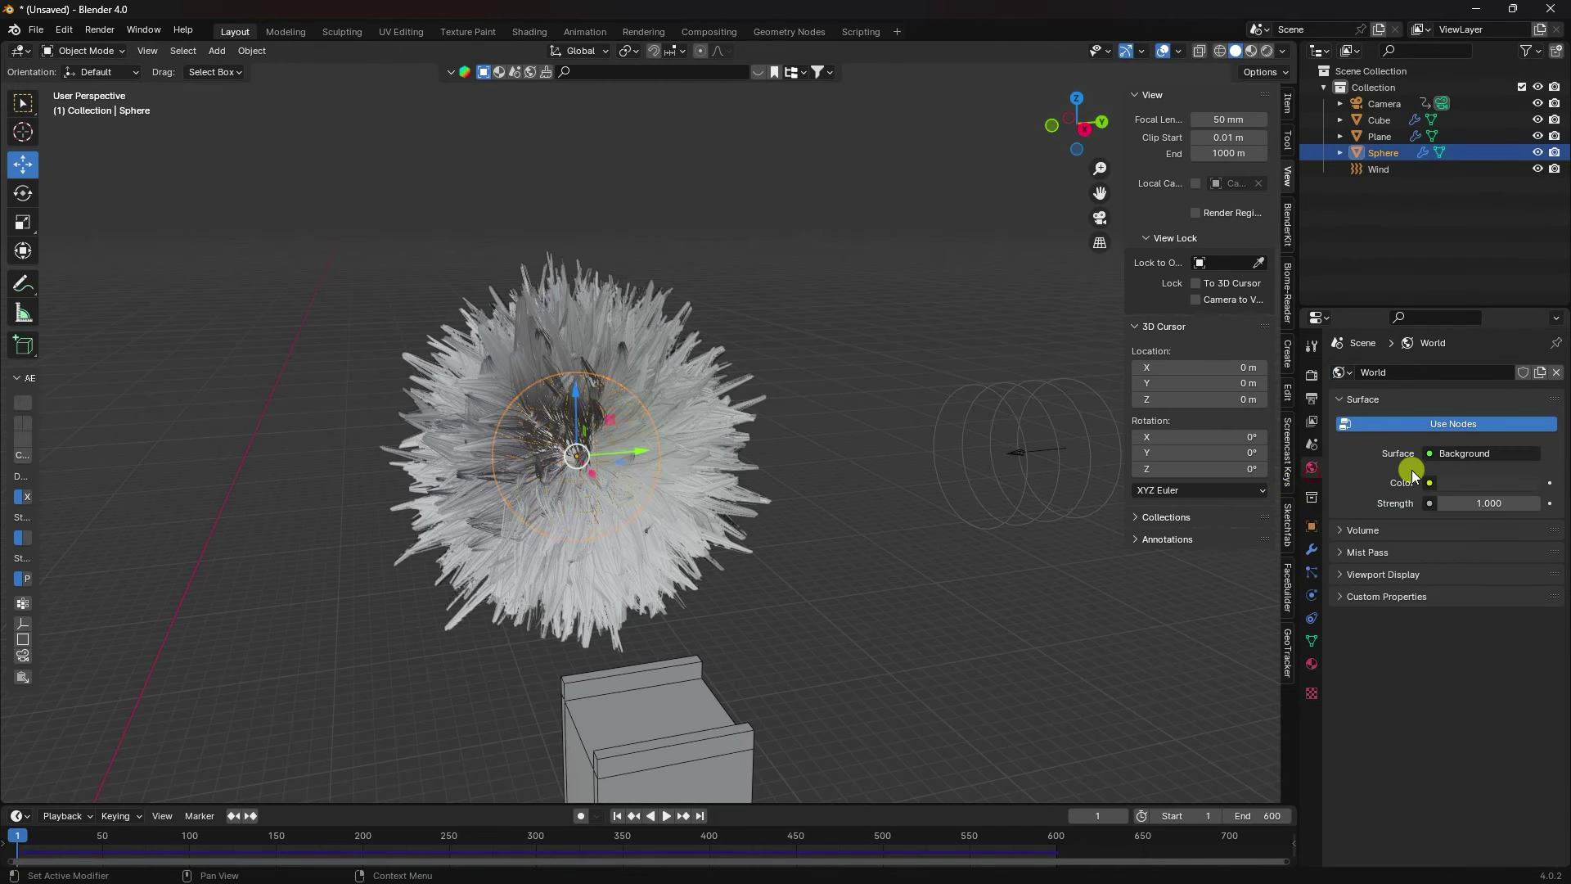
pyautogui.click(1431, 483)
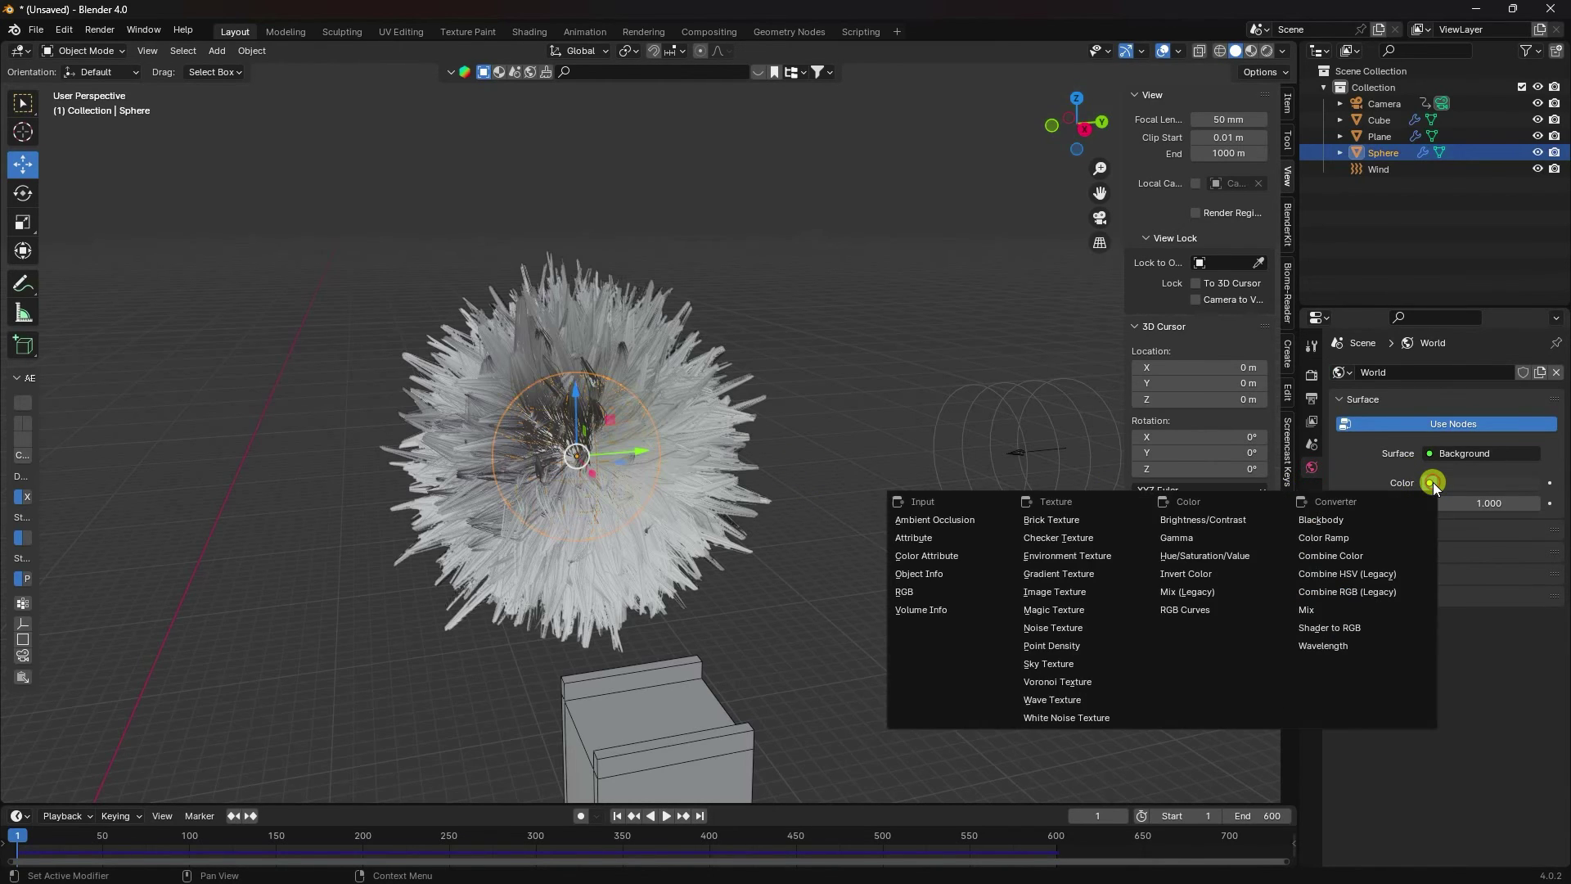
pyautogui.click(1082, 555)
pyautogui.click(1513, 502)
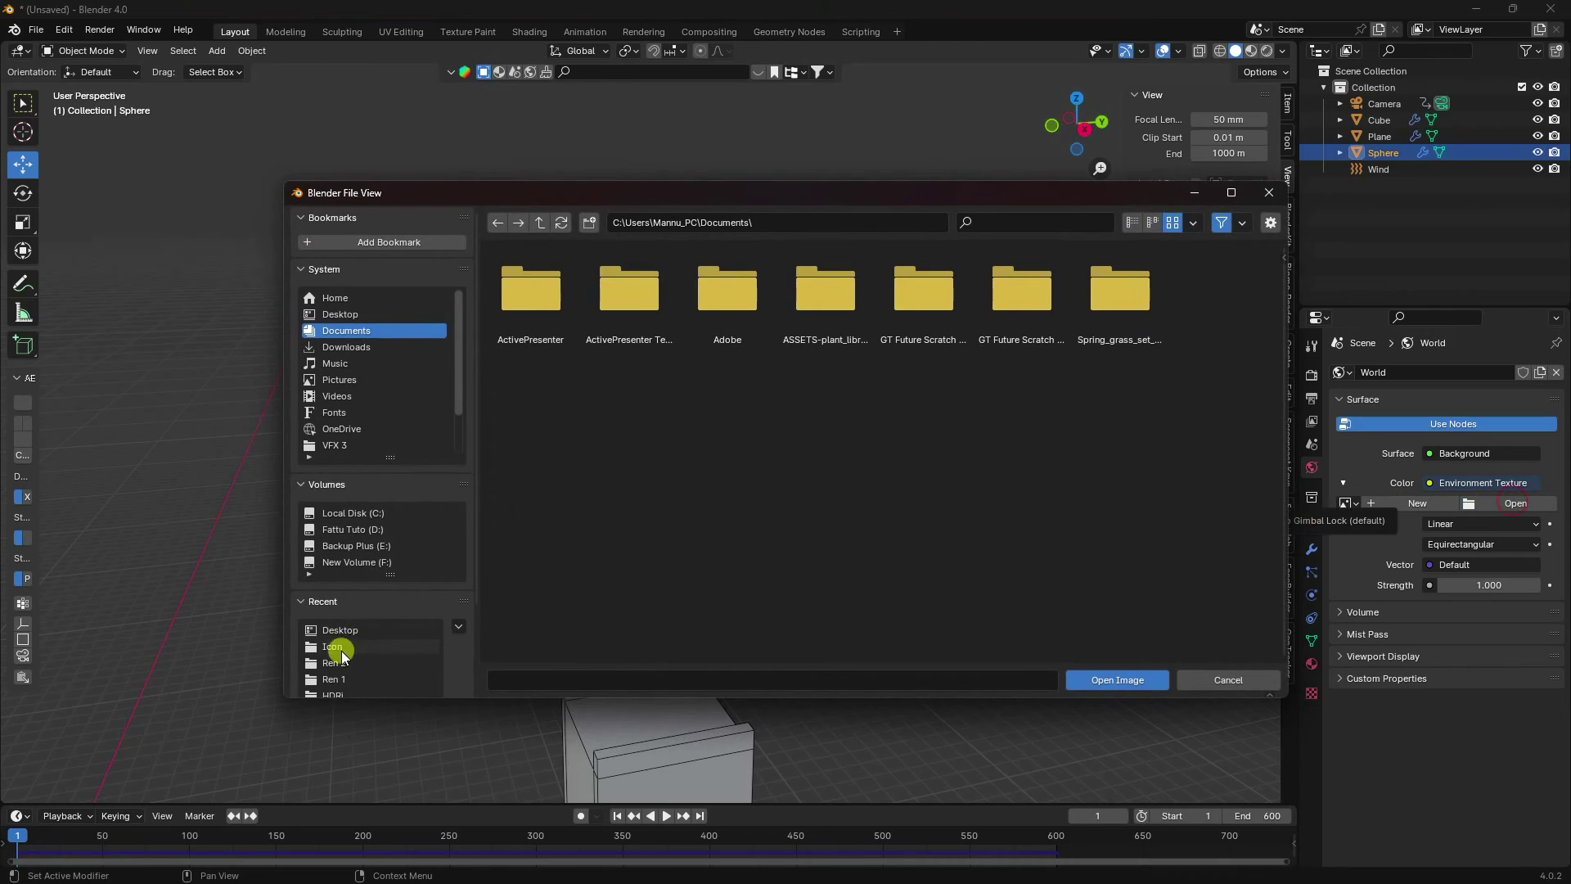
pyautogui.scroll(-3, 344, 655)
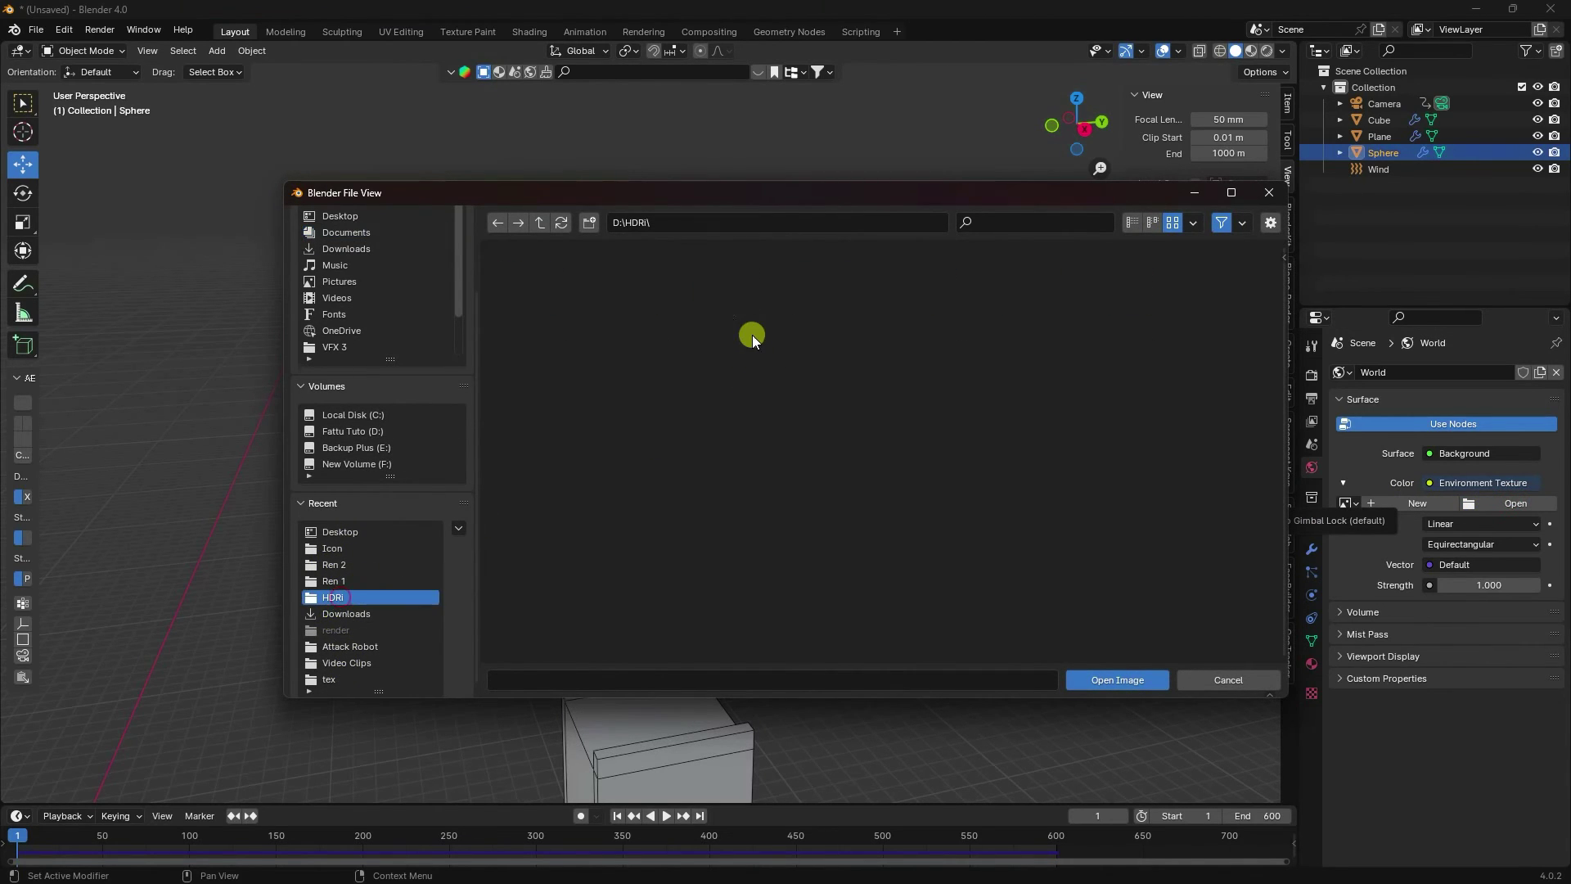
pyautogui.click(847, 310)
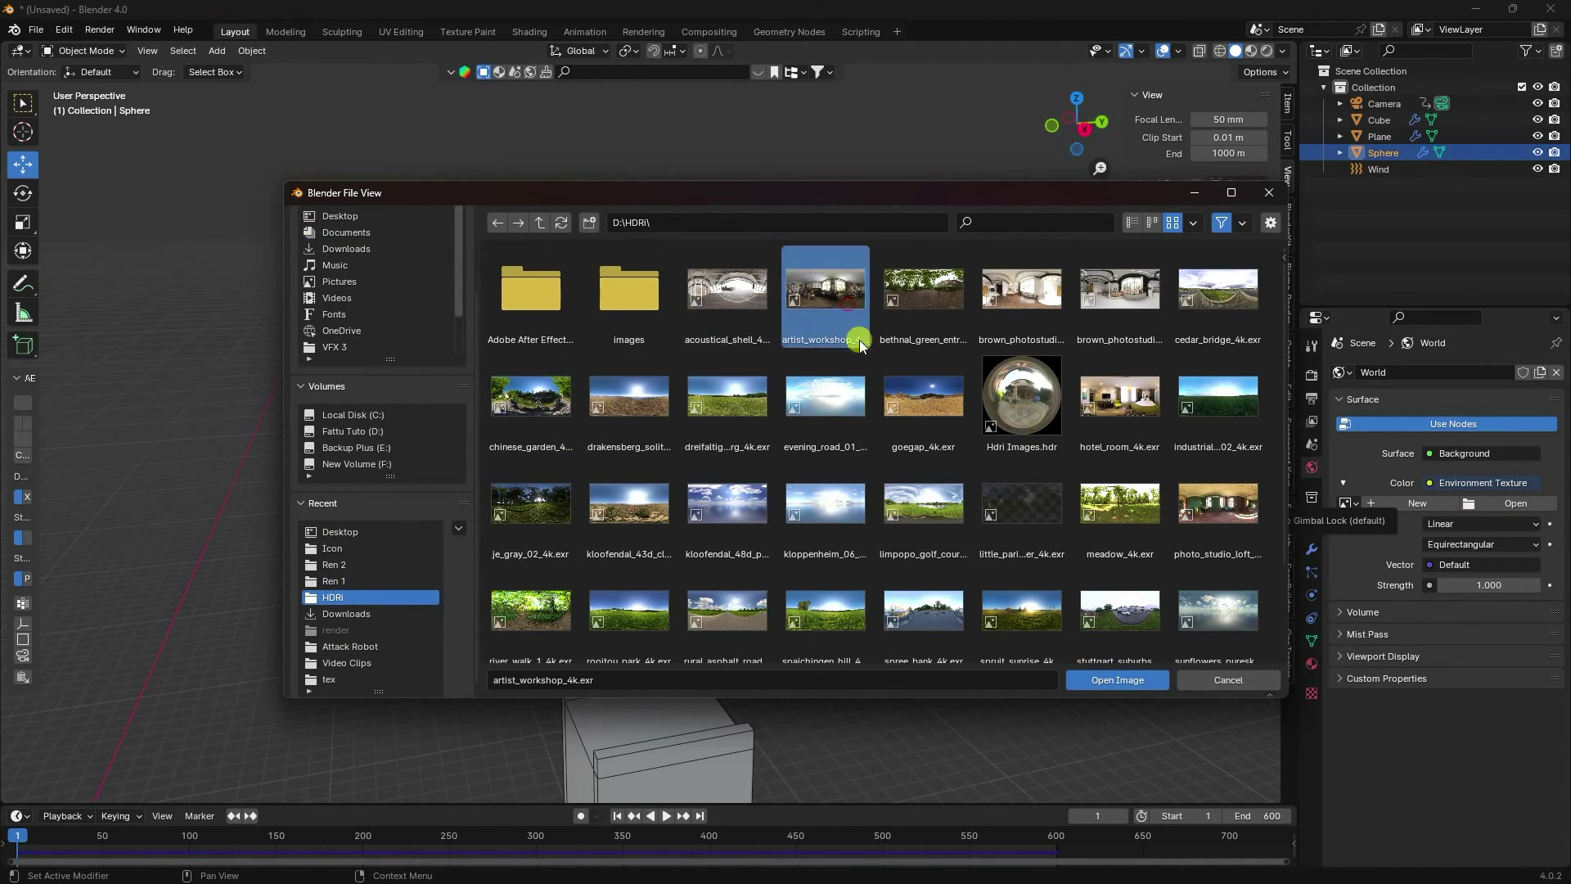
pyautogui.click(1108, 684)
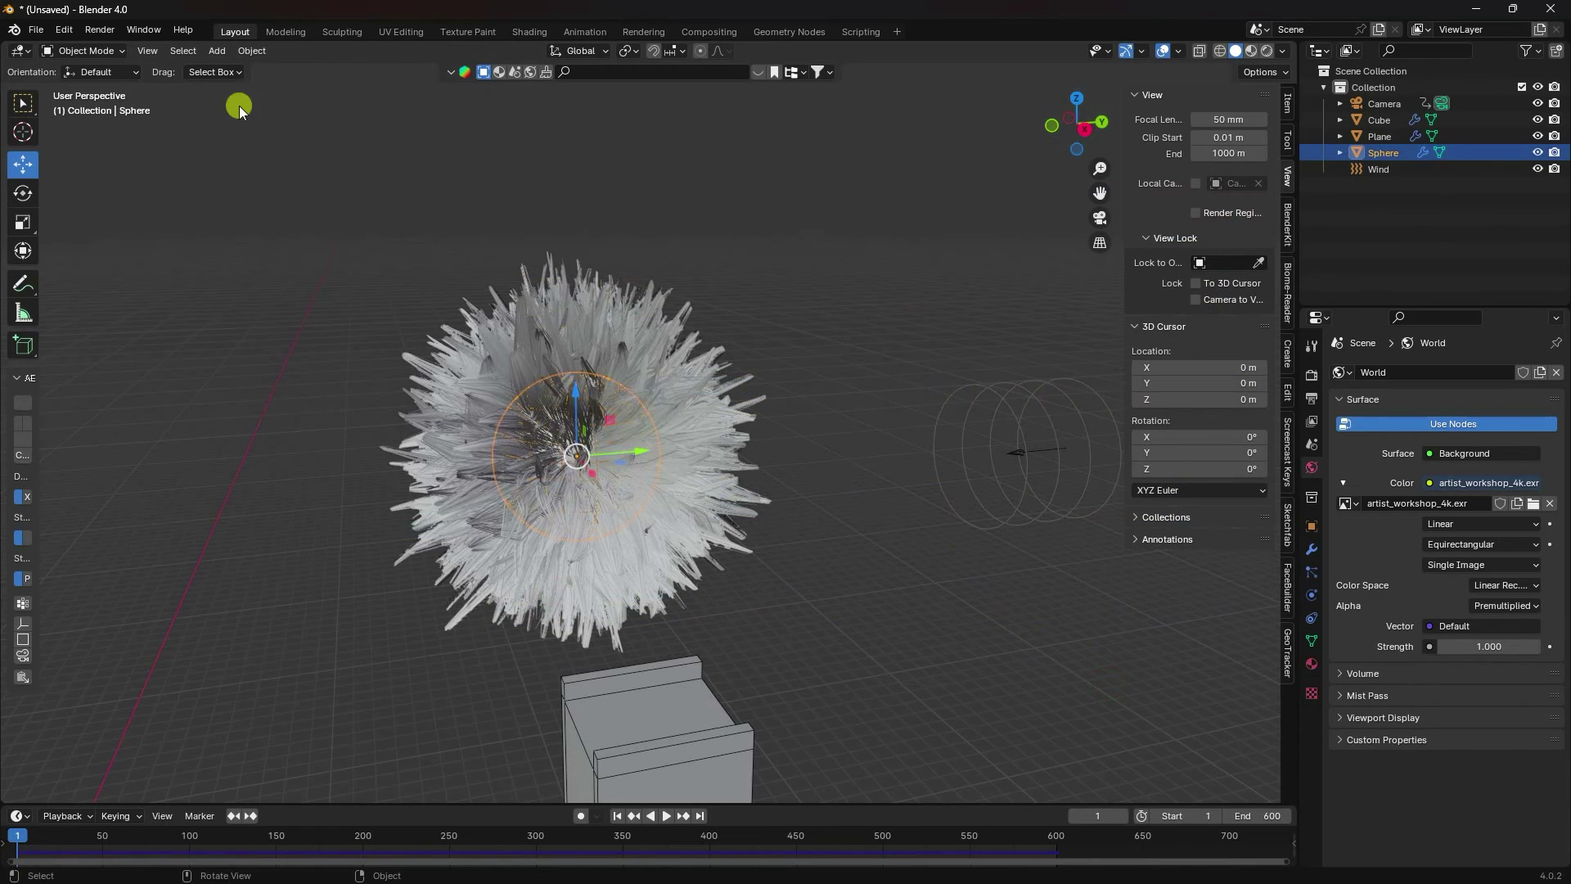
pyautogui.click(217, 51)
# Step: Add an Area light and raise it high above the fuzzy ball
pyautogui.moveTo(242, 265)
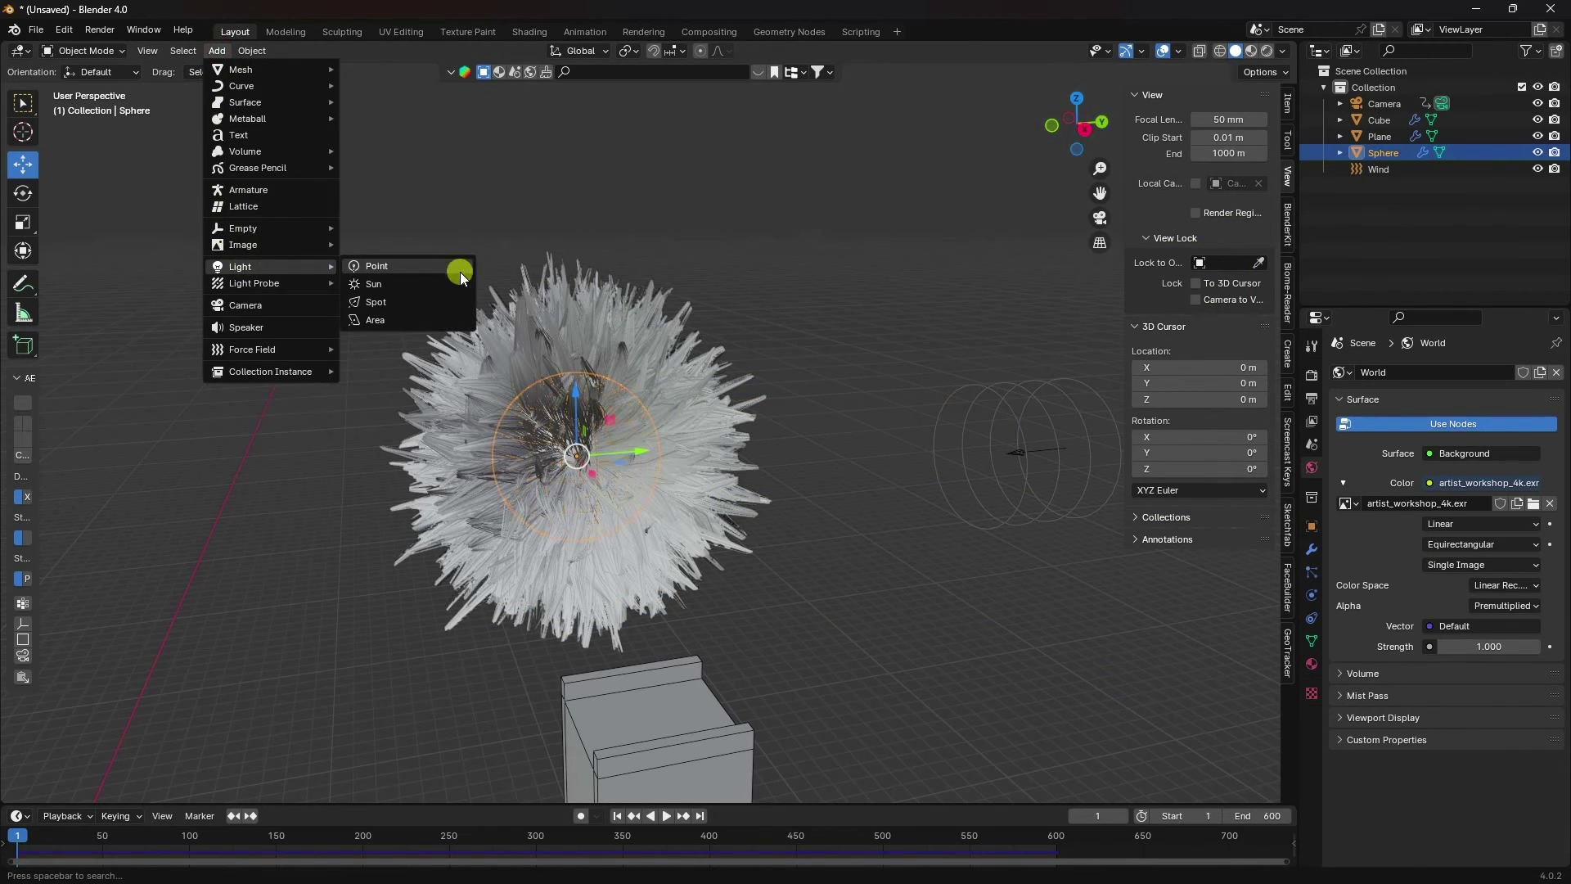
pyautogui.click(361, 320)
pyautogui.scroll(-4, 774, 322)
pyautogui.scroll(-6, 773, 321)
pyautogui.moveTo(511, 561); pyautogui.dragTo(502, 341)
pyautogui.moveTo(563, 384); pyautogui.dragTo(667, 361)
pyautogui.scroll(3, 625, 307)
pyautogui.moveTo(586, 281); pyautogui.dragTo(590, 235)
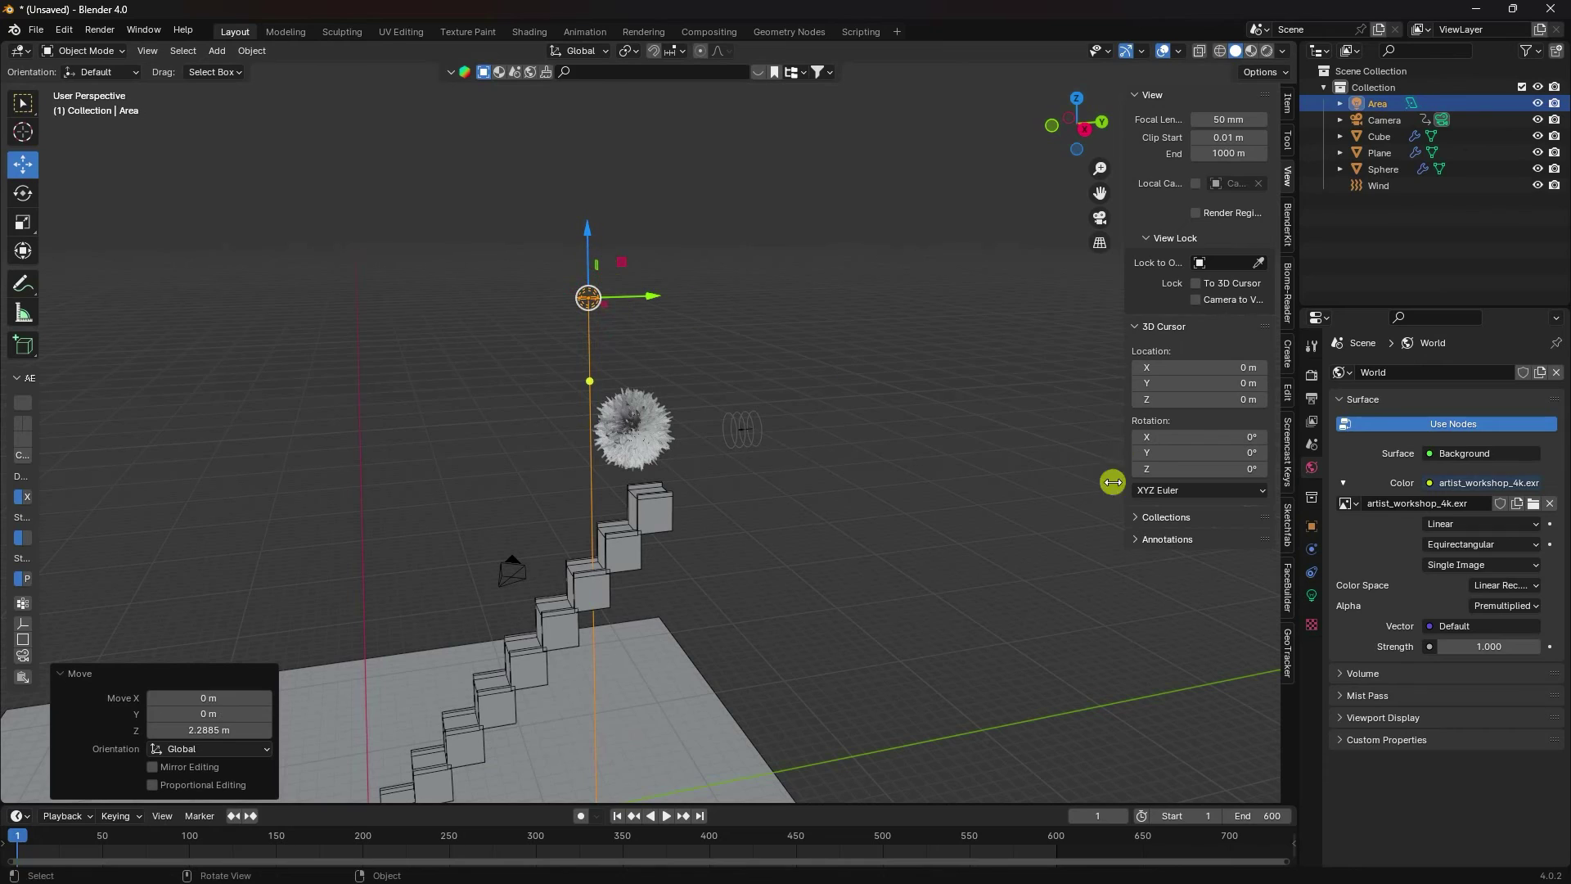
# Step: Set the area light's Power to 300 W and Size to 5 m
pyautogui.click(1312, 596)
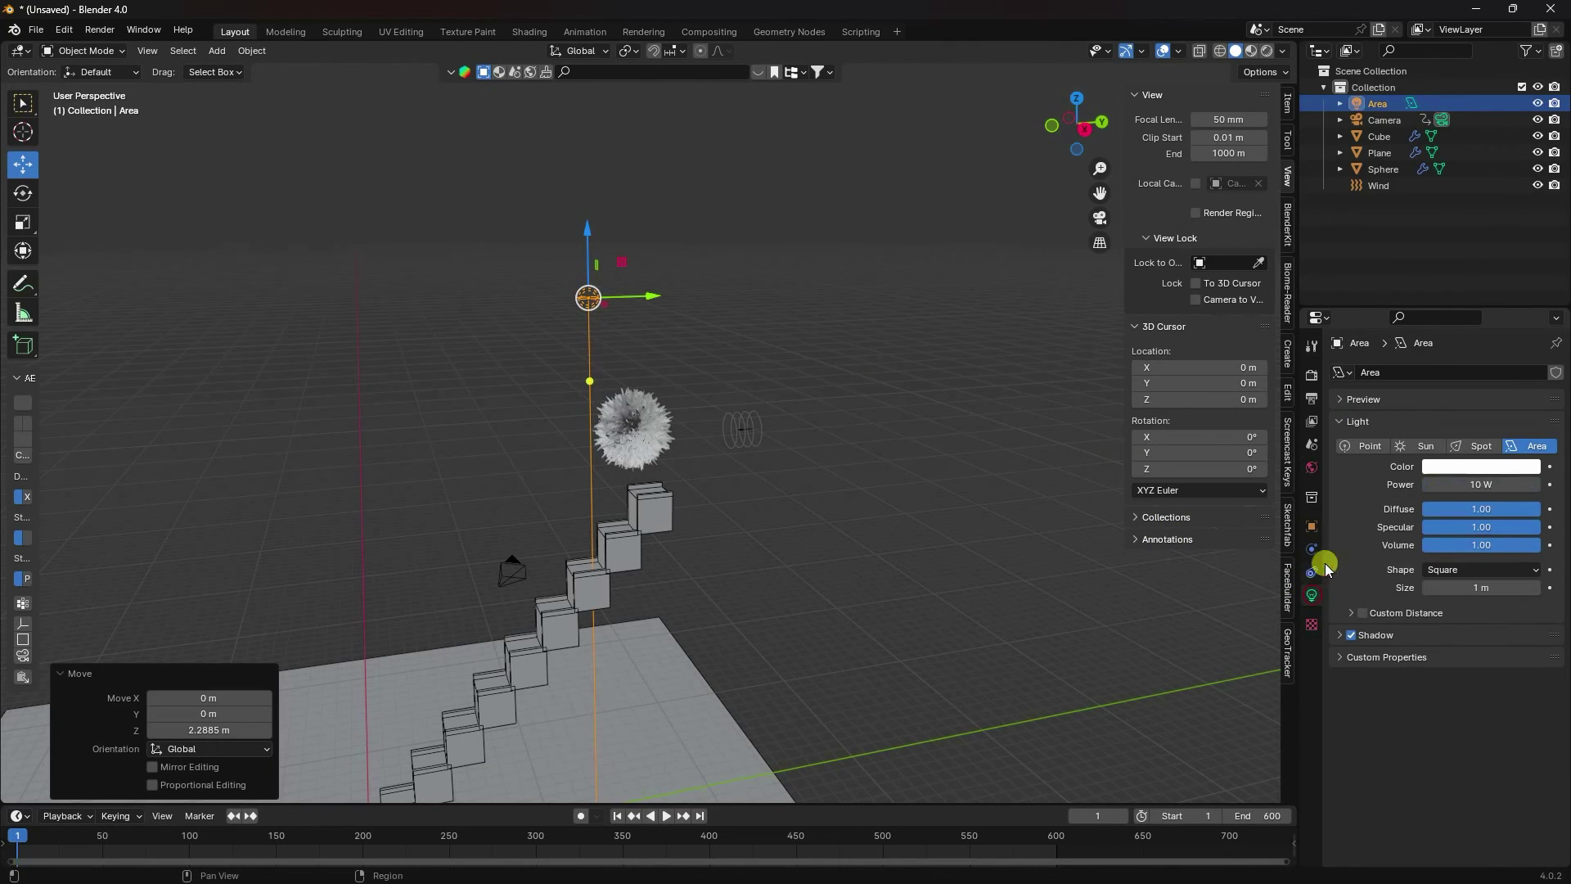
pyautogui.click(1473, 485)
pyautogui.write('300')
pyautogui.press('Return')
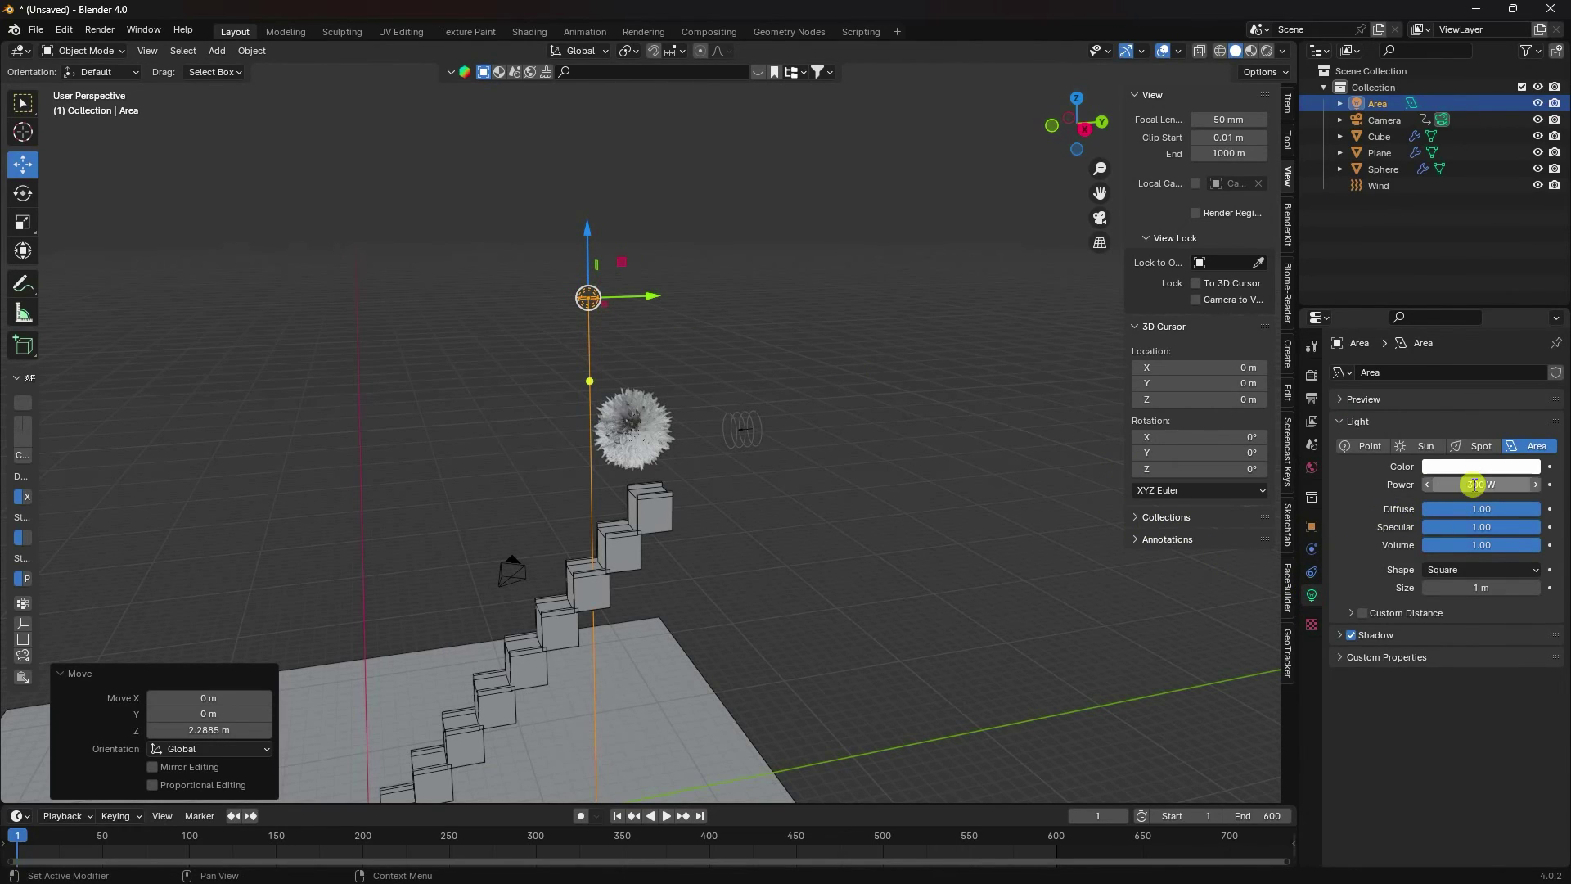
pyautogui.click(1457, 591)
pyautogui.write('5')
pyautogui.press('Return')
# Step: Copy-paste the area light and move the duplicate lower, beside the stairs
pyautogui.keyDown('shift'); pyautogui.moveTo(567, 403); pyautogui.dragTo(755, 302, button='middle'); pyautogui.keyUp('shift')
pyautogui.hotkey('ctrl', 'c')
pyautogui.hotkey('ctrl', 'v')
pyautogui.moveTo(843, 227)
pyautogui.mouseDown(button='middle')
pyautogui.moveTo(867, 258)
pyautogui.moveTo(860, 229)
pyautogui.mouseUp(button='middle')
pyautogui.moveTo(873, 212); pyautogui.dragTo(626, 288)
pyautogui.moveTo(543, 154); pyautogui.dragTo(540, 453)
pyautogui.moveTo(540, 452); pyautogui.dragTo(640, 453, button='middle')
pyautogui.moveTo(641, 454); pyautogui.dragTo(583, 463)
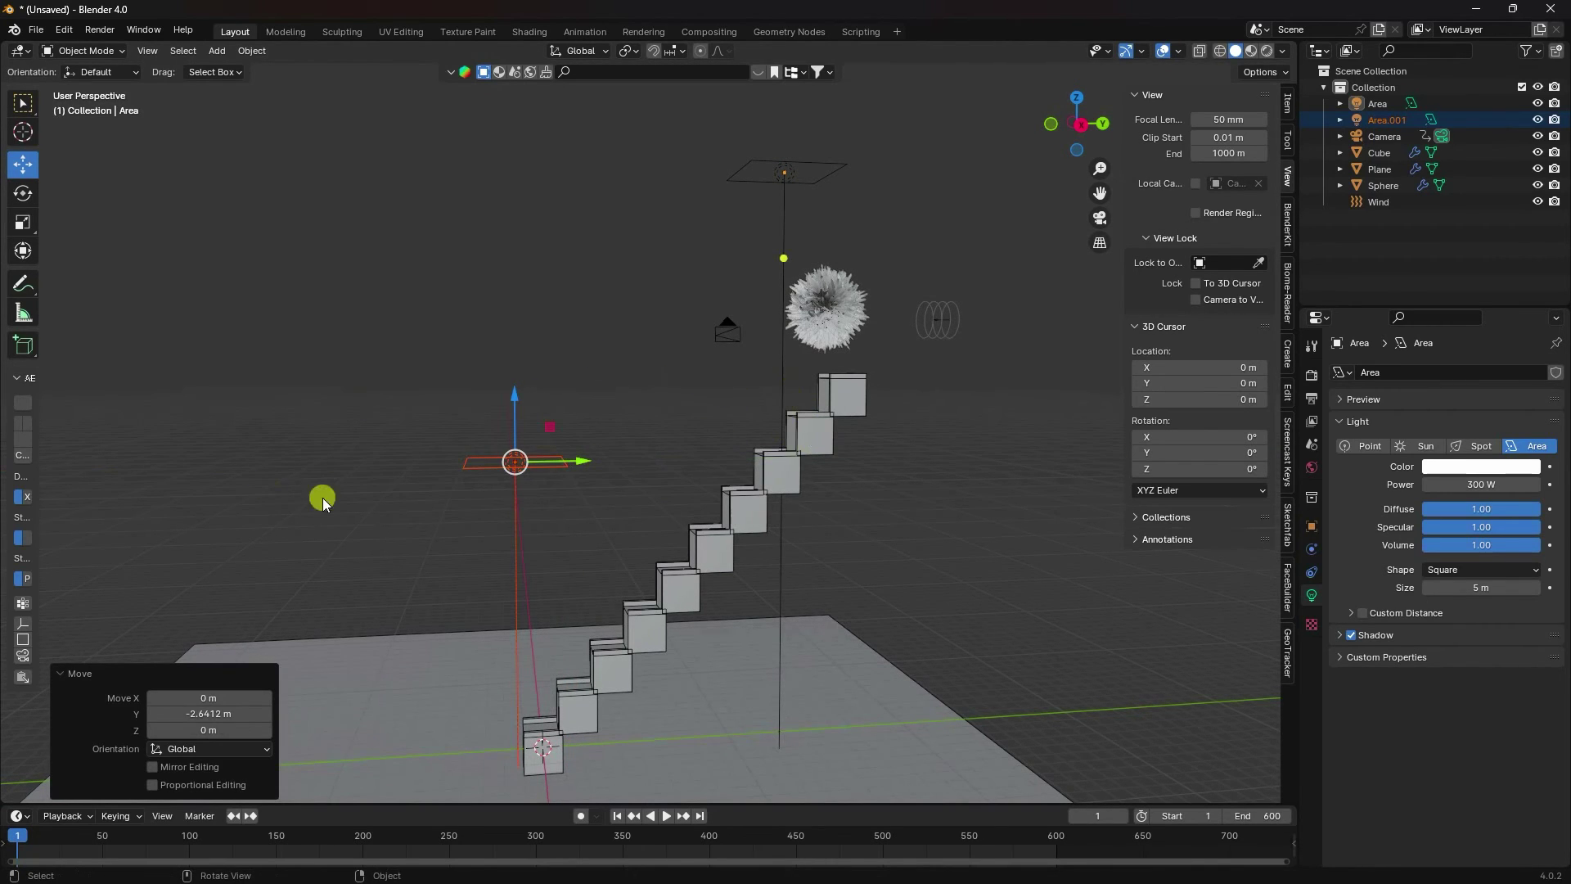
pyautogui.click(344, 469)
pyautogui.moveTo(532, 517); pyautogui.dragTo(575, 517, button='middle')
# Step: Switch rendering to Cycles on GPU Compute with 256 max samples
pyautogui.click(1312, 374)
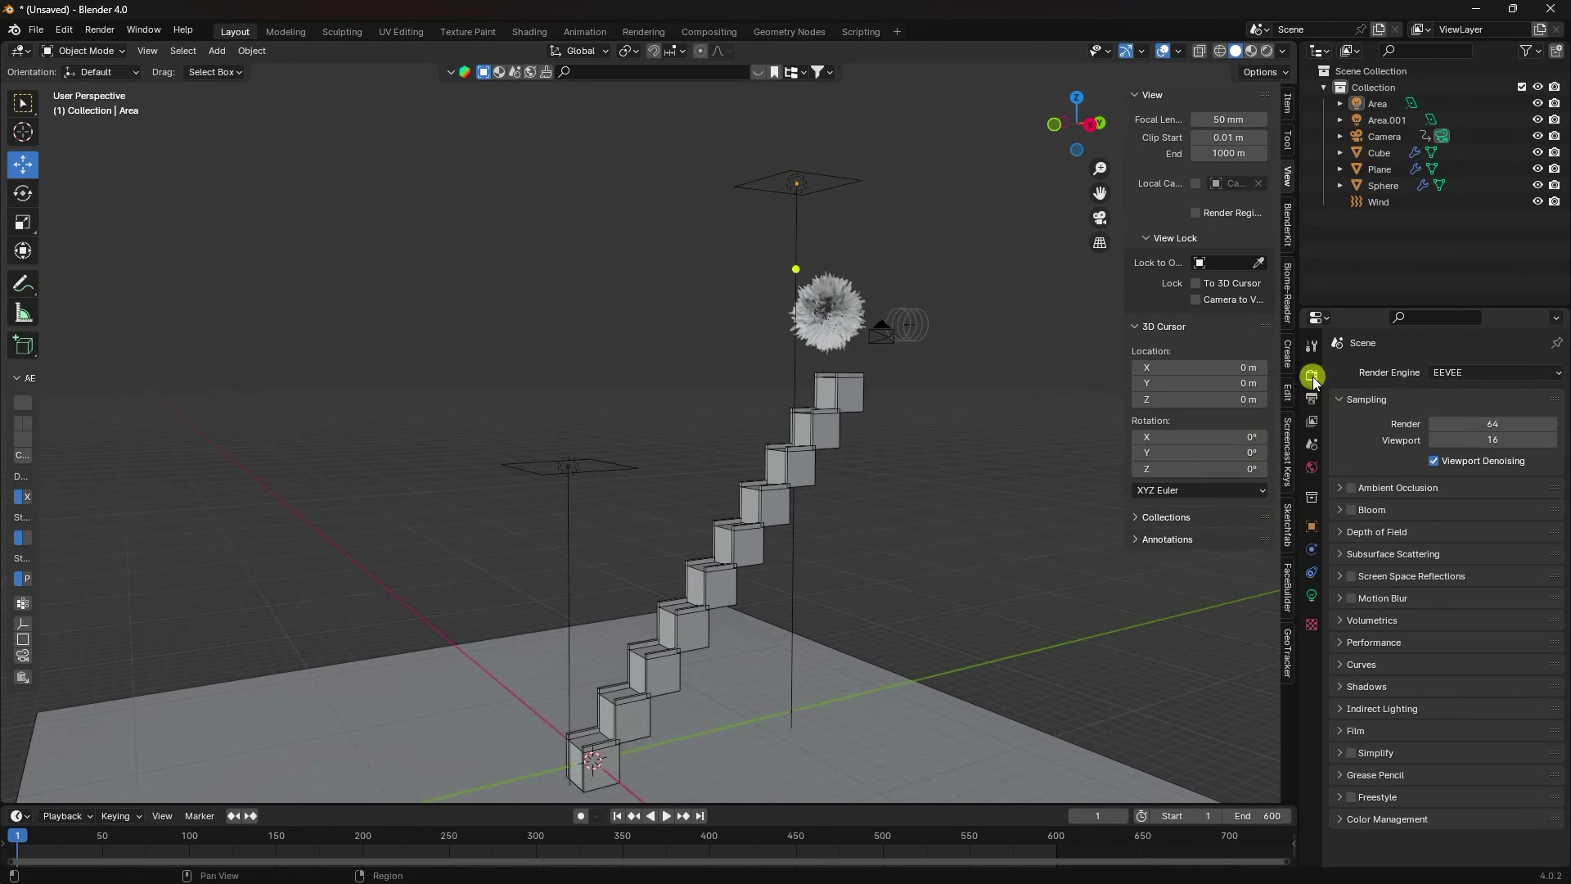
pyautogui.click(1424, 373)
pyautogui.click(1447, 434)
pyautogui.click(1445, 414)
pyautogui.click(1448, 451)
pyautogui.click(1483, 614)
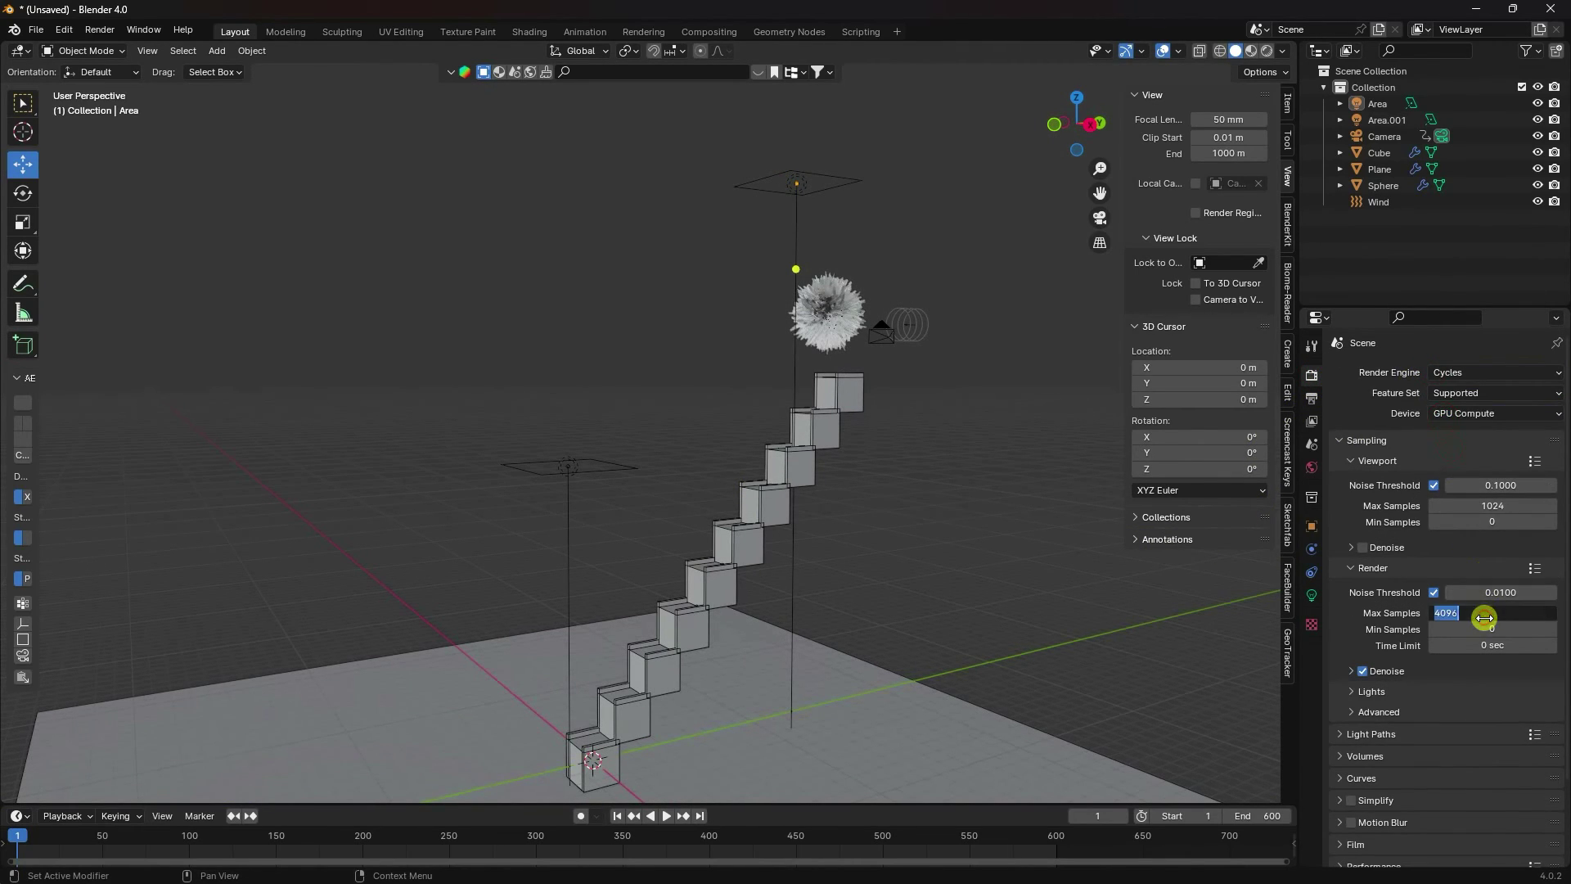
pyautogui.write('25')
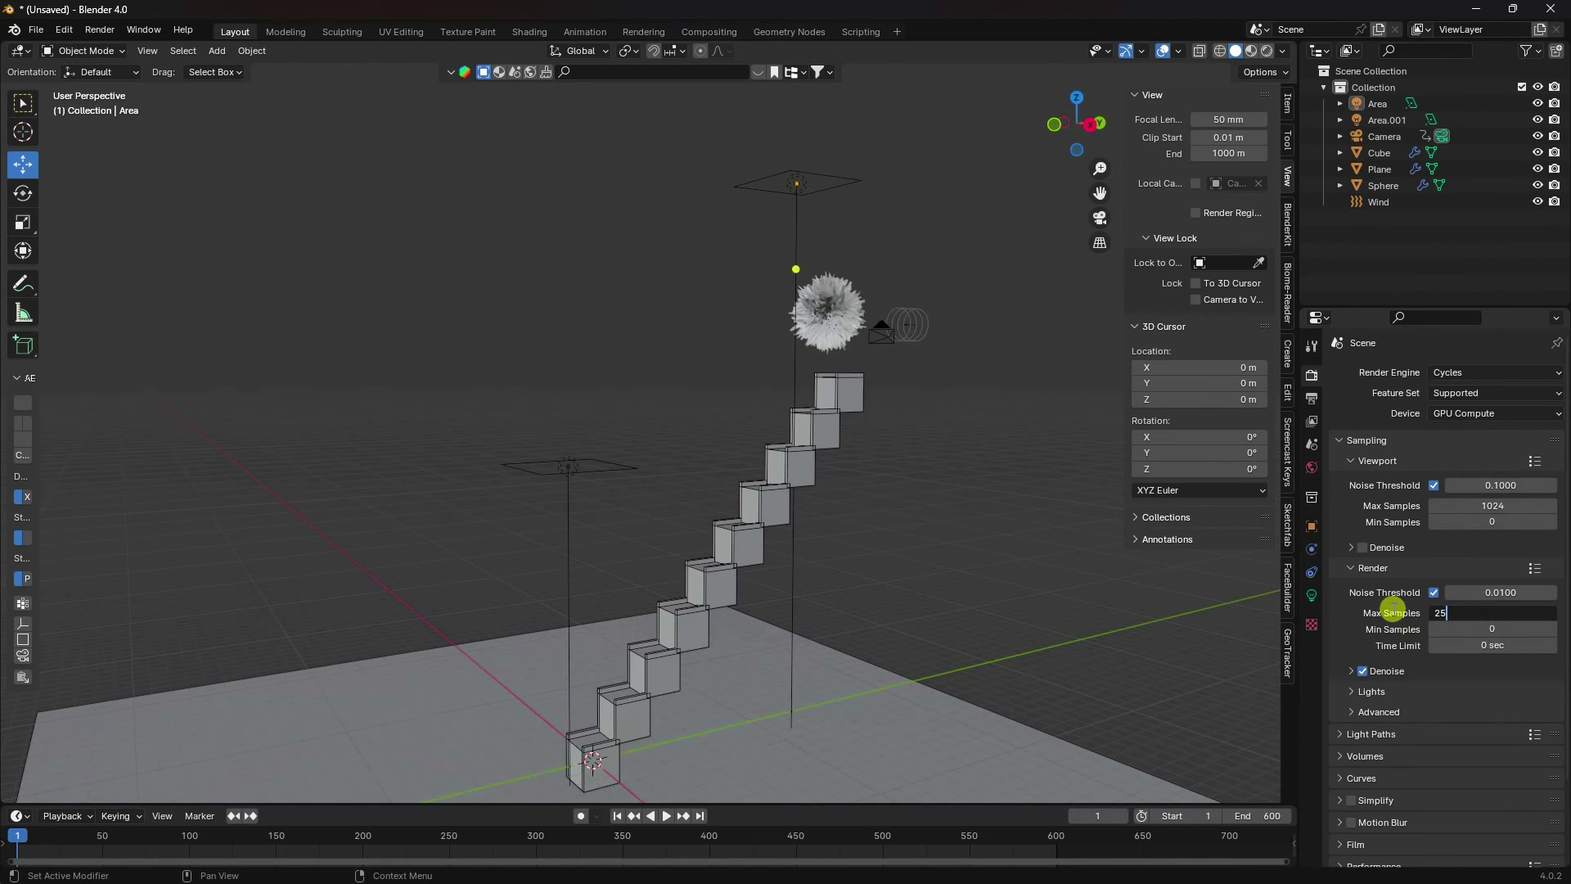
pyautogui.write('6')
pyautogui.press('Return')
# Step: Enable Film Transparent and switch to the camera view with Numpad 0
pyautogui.scroll(-3, 1342, 798)
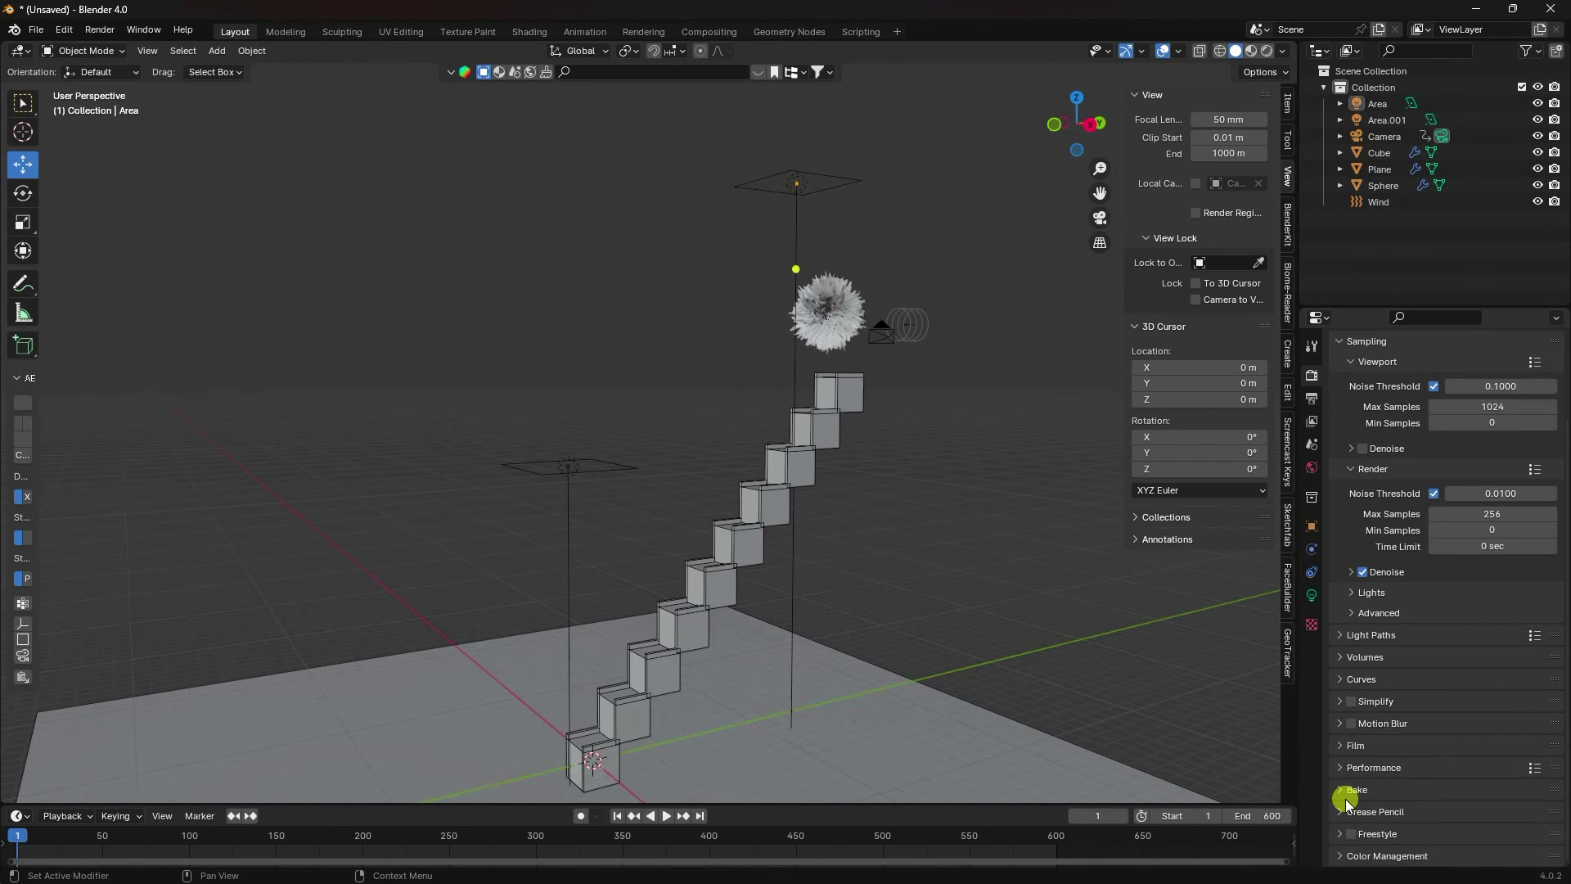
pyautogui.click(1342, 745)
pyautogui.scroll(-5, 1339, 743)
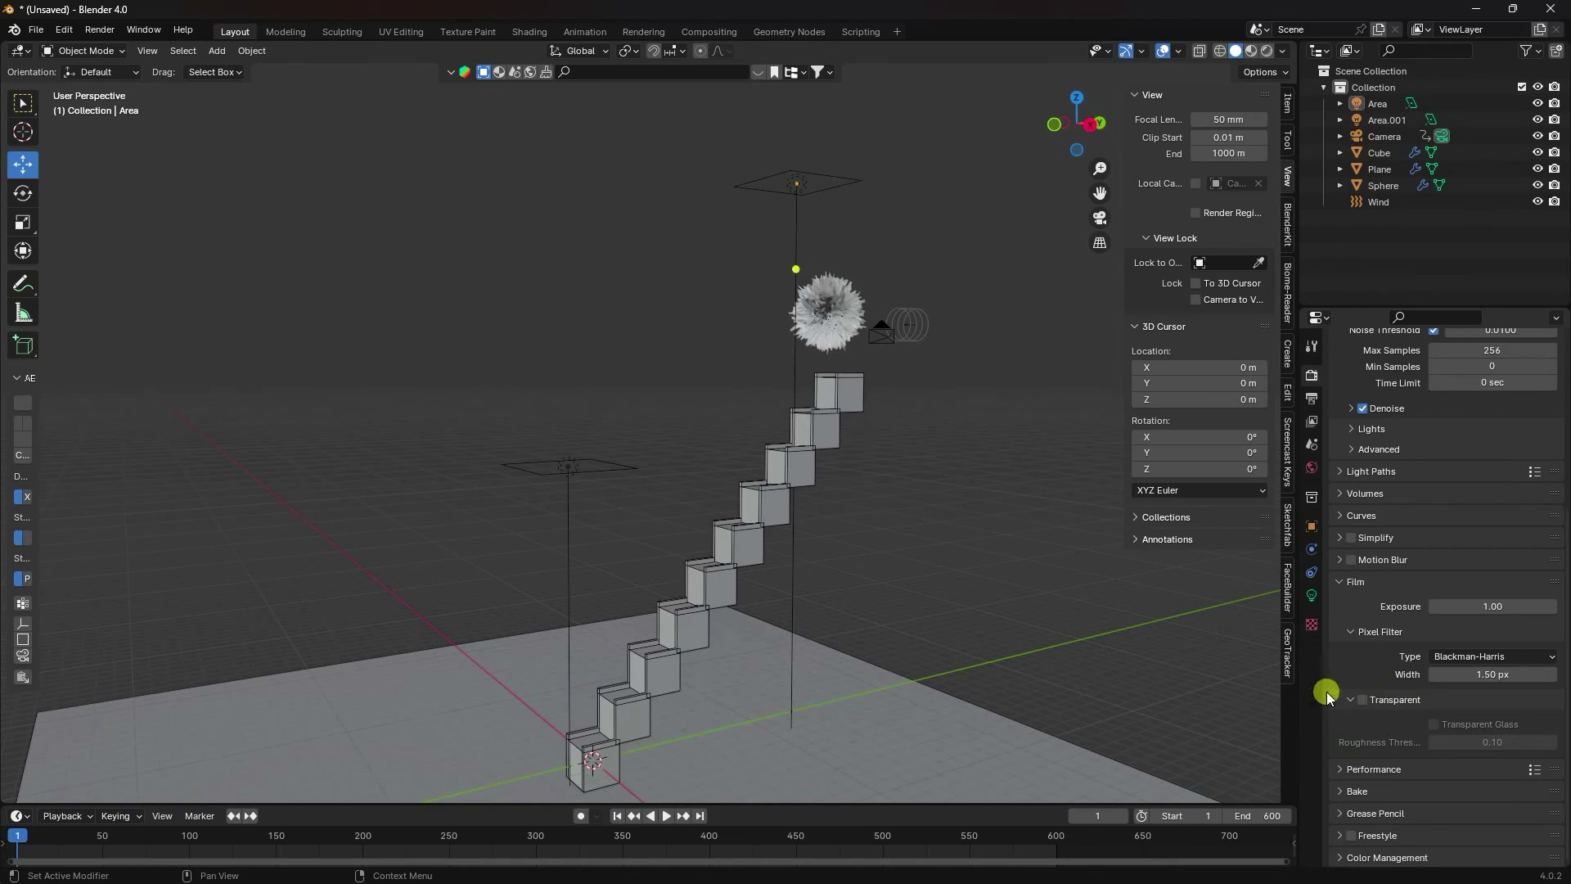
pyautogui.scroll(3, 900, 426)
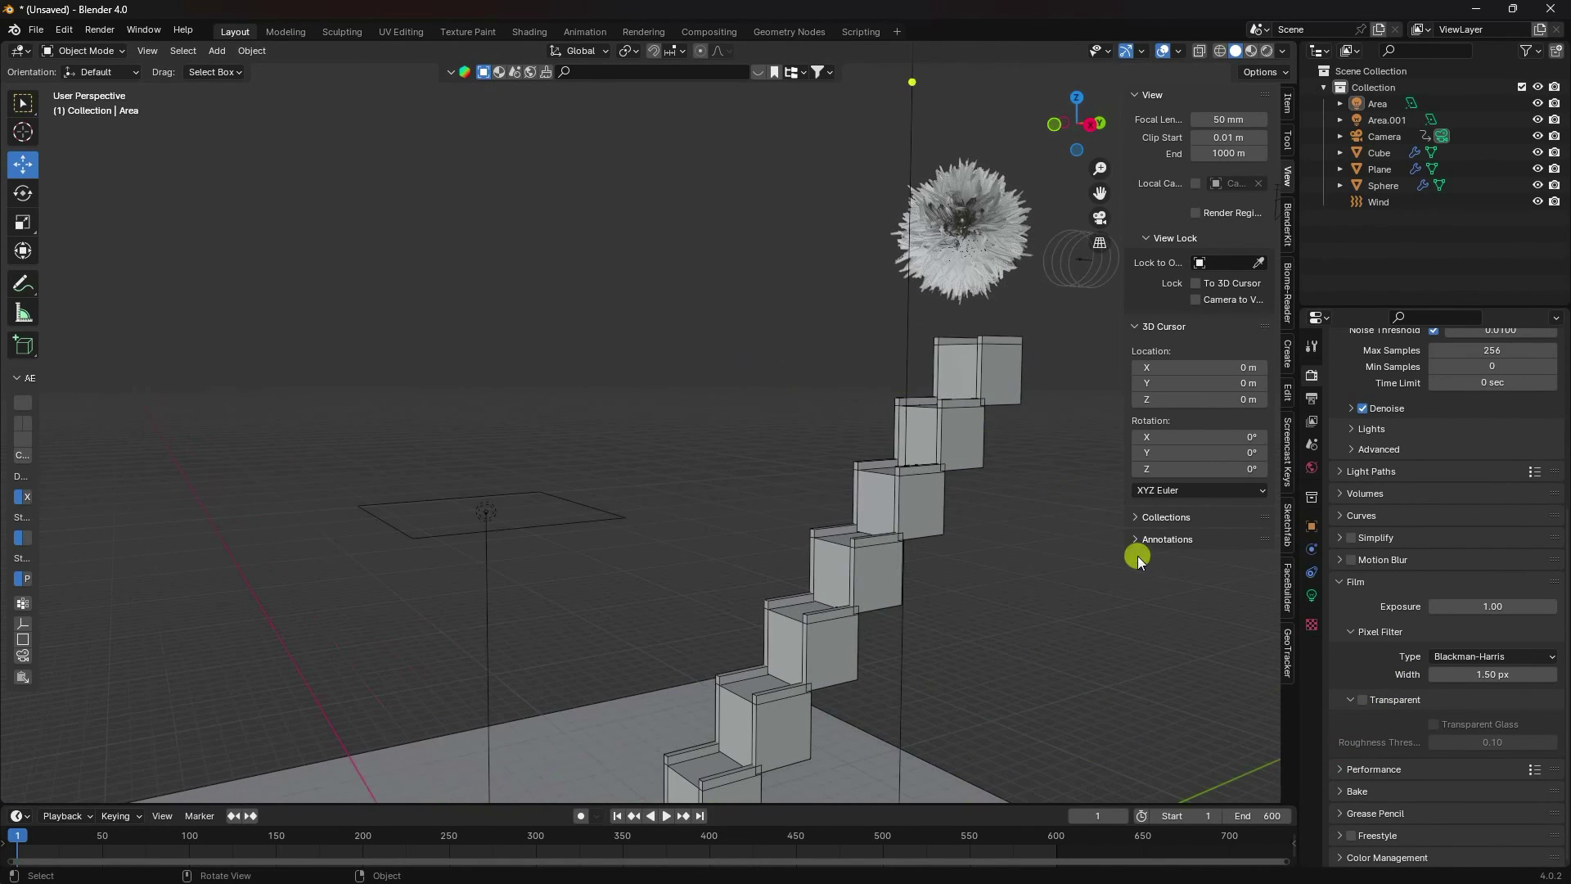
pyautogui.click(1362, 700)
pyautogui.scroll(-2, 671, 350)
pyautogui.press('KP_0')
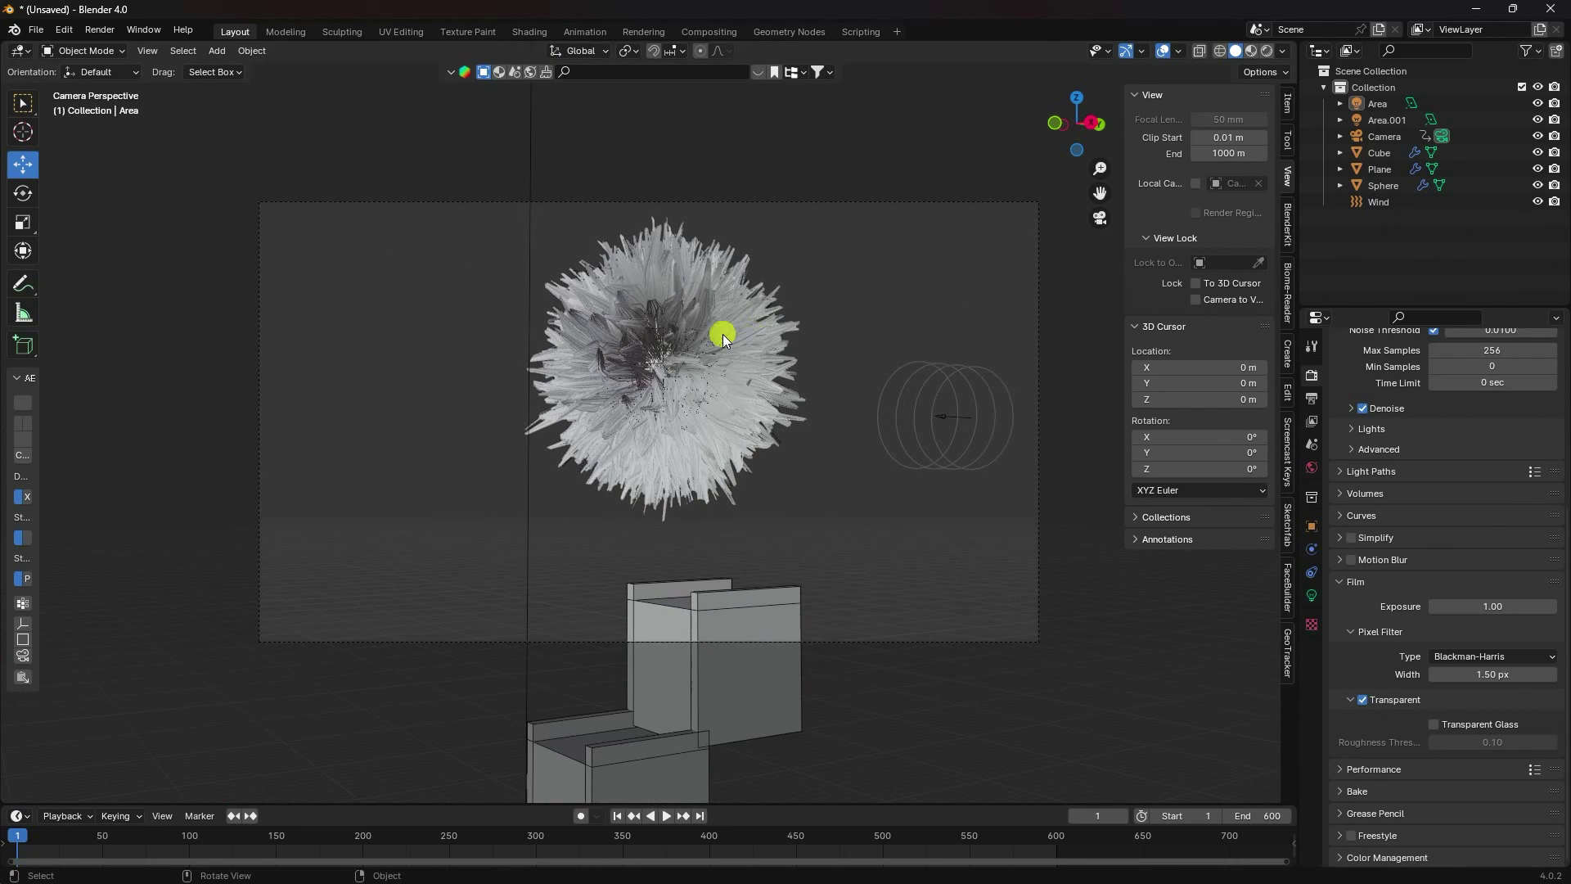
# Step: Render frame 1 as a still image and pan around to inspect the teal fur ball
pyautogui.click(101, 31)
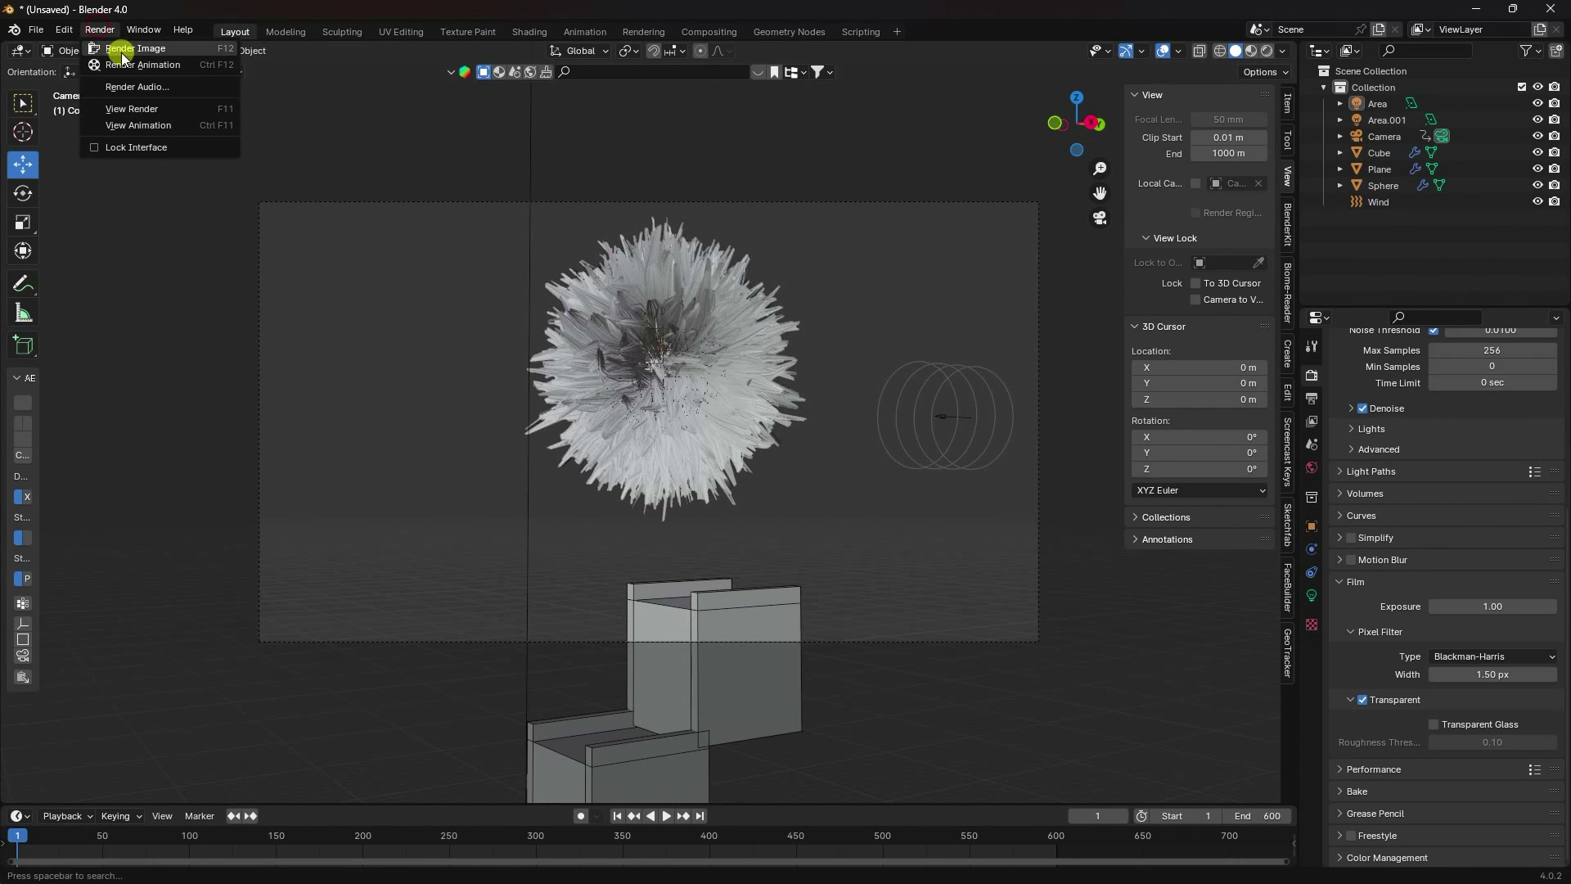
pyautogui.click(117, 49)
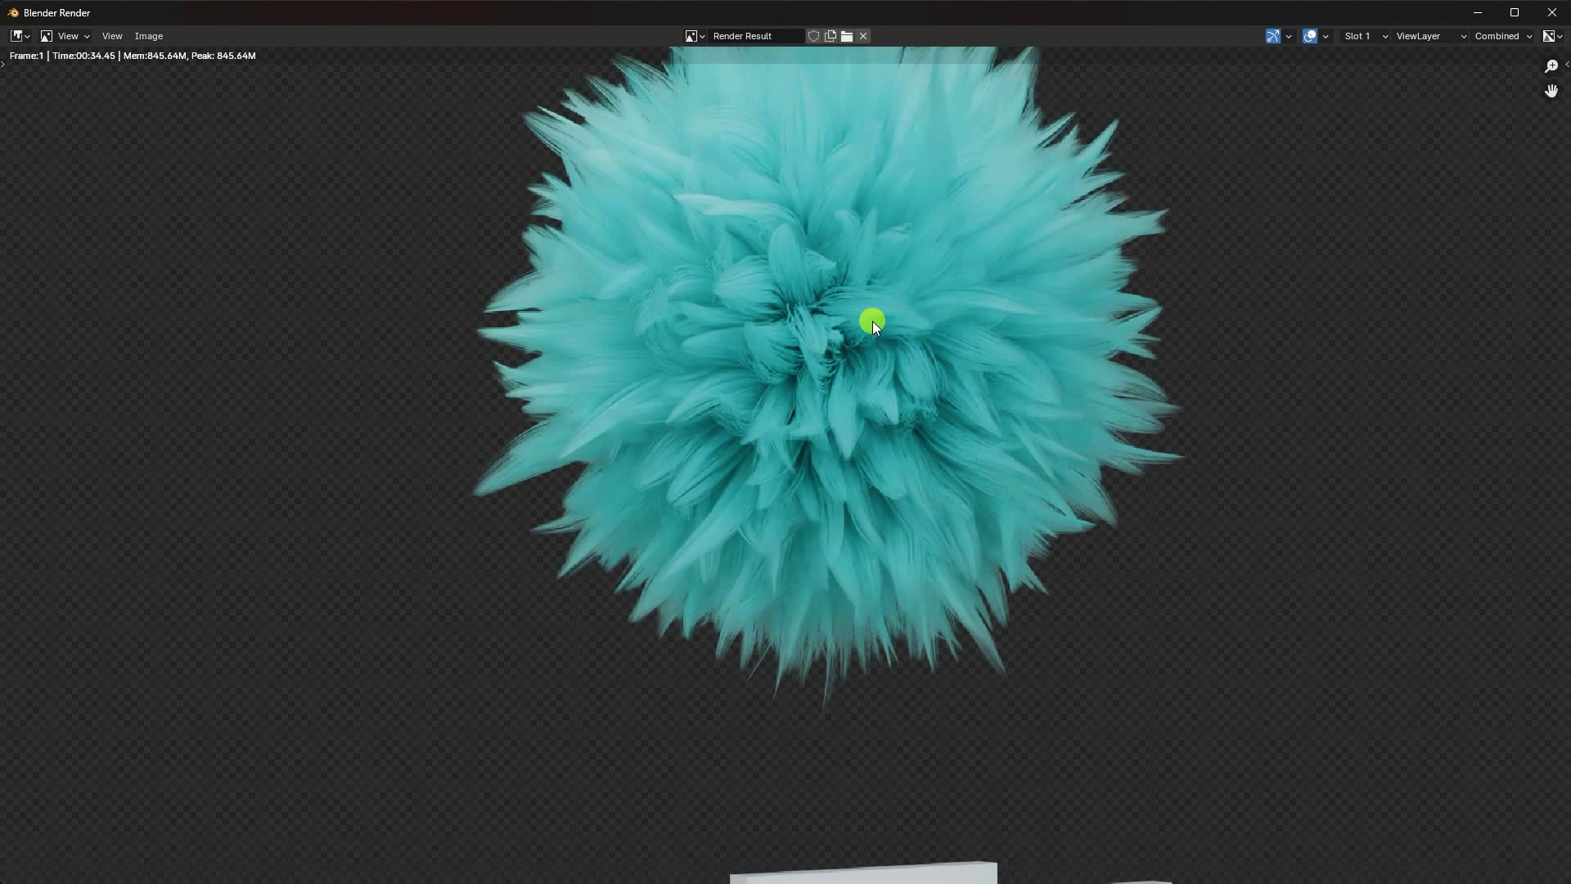
pyautogui.moveTo(865, 334); pyautogui.dragTo(813, 489, button='middle')
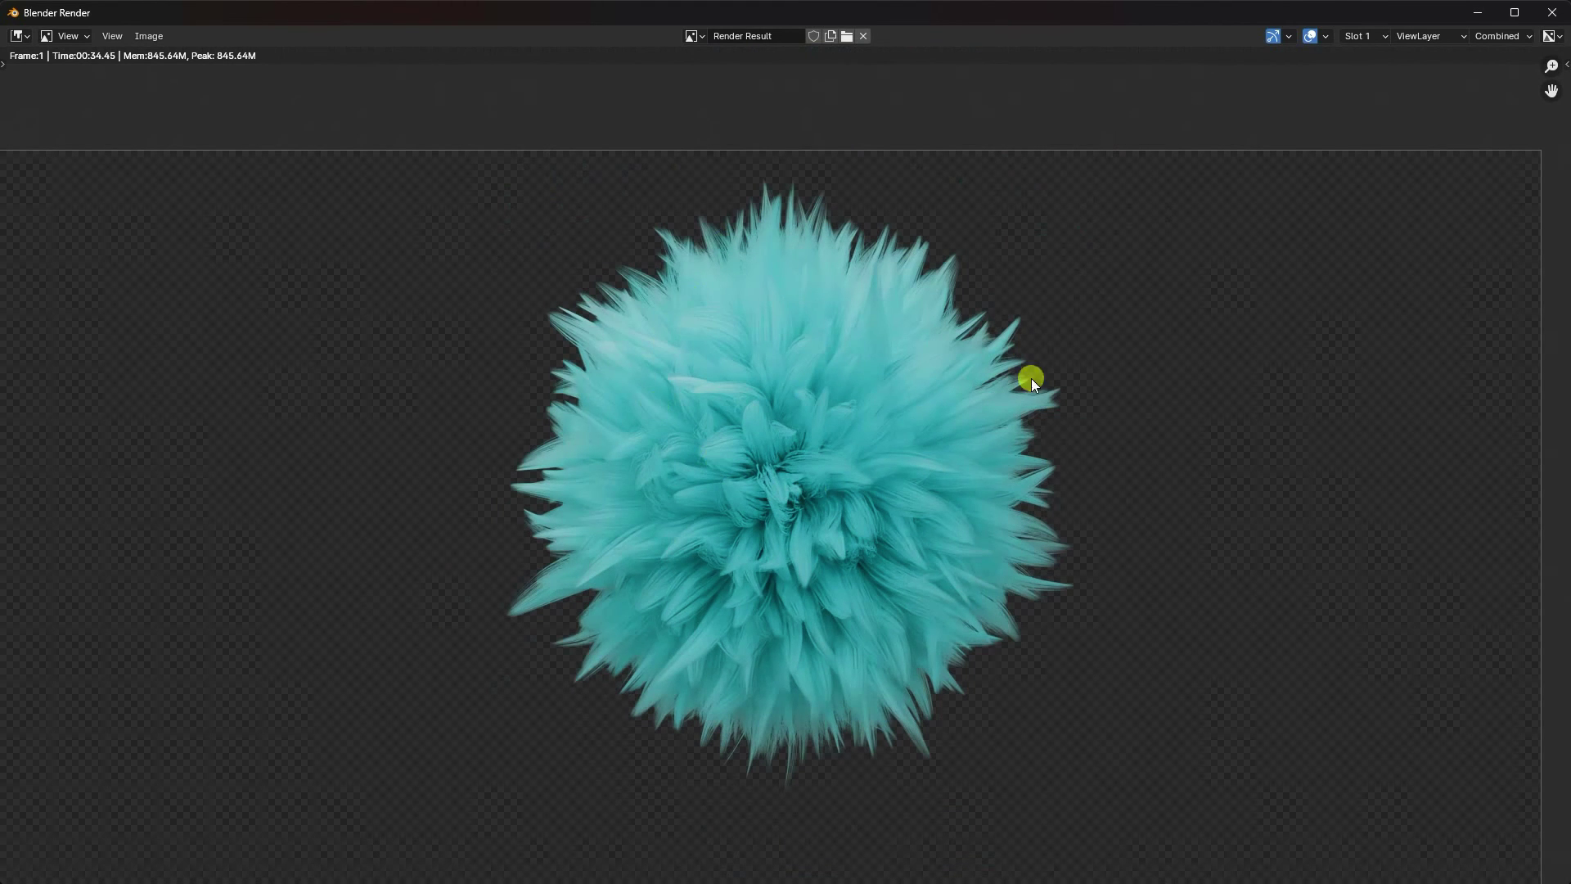
pyautogui.moveTo(797, 590); pyautogui.dragTo(814, 414, button='middle')
pyautogui.scroll(-1, 748, 189)
pyautogui.moveTo(877, 295); pyautogui.dragTo(840, 390, button='middle')
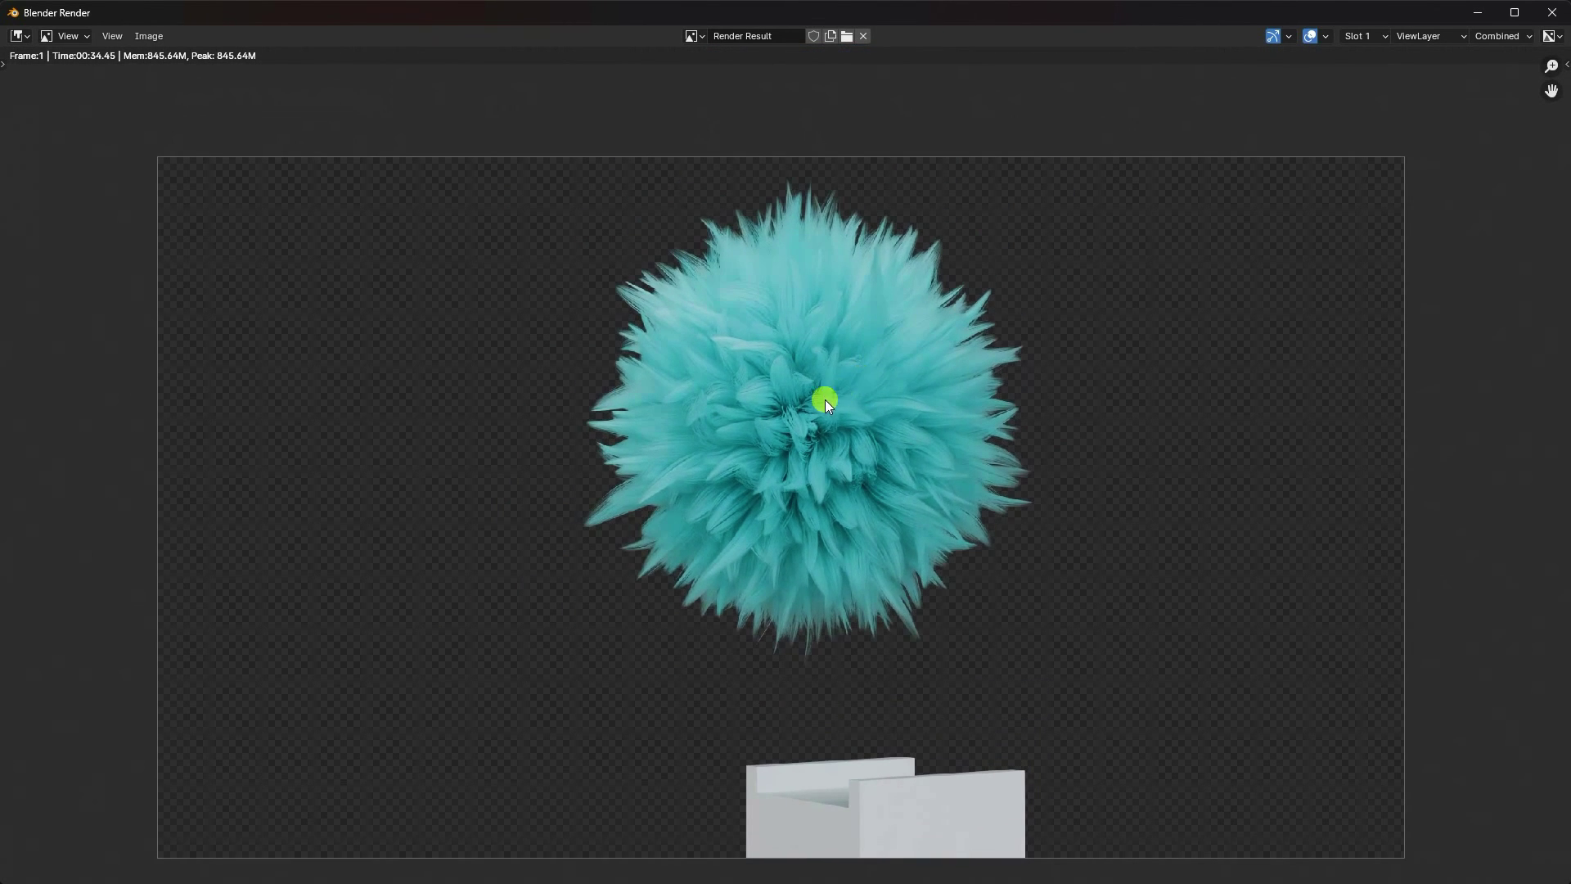
pyautogui.scroll(2, 831, 396)
pyautogui.scroll(-1, 773, 378)
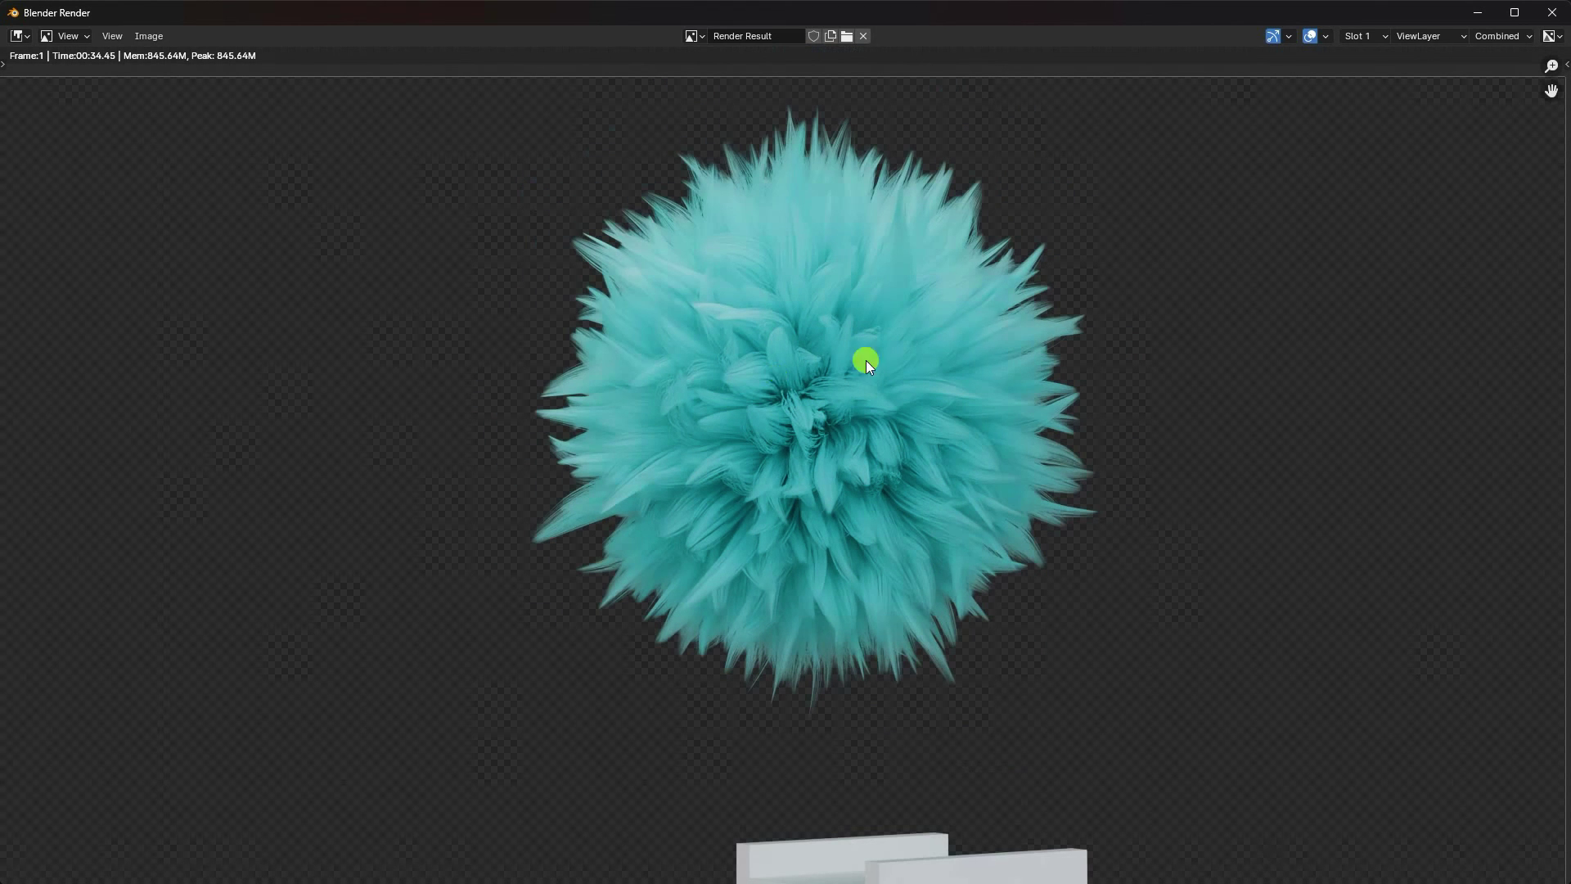
# Step: Close the render window and set the output frame rate to 30 fps
pyautogui.click(1551, 13)
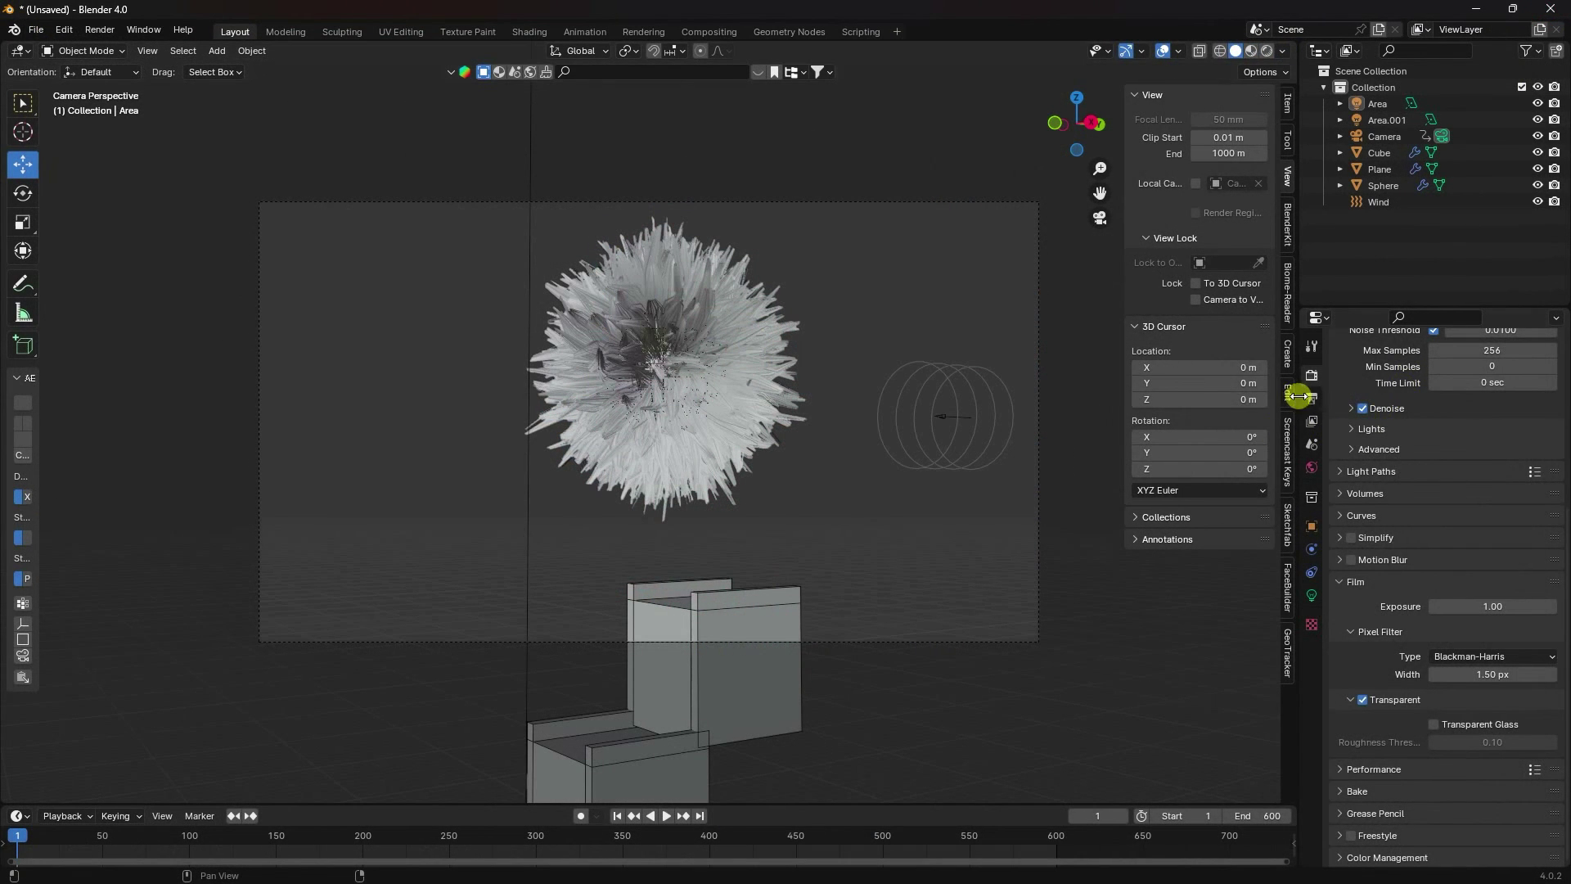
pyautogui.click(1311, 398)
pyautogui.click(1450, 461)
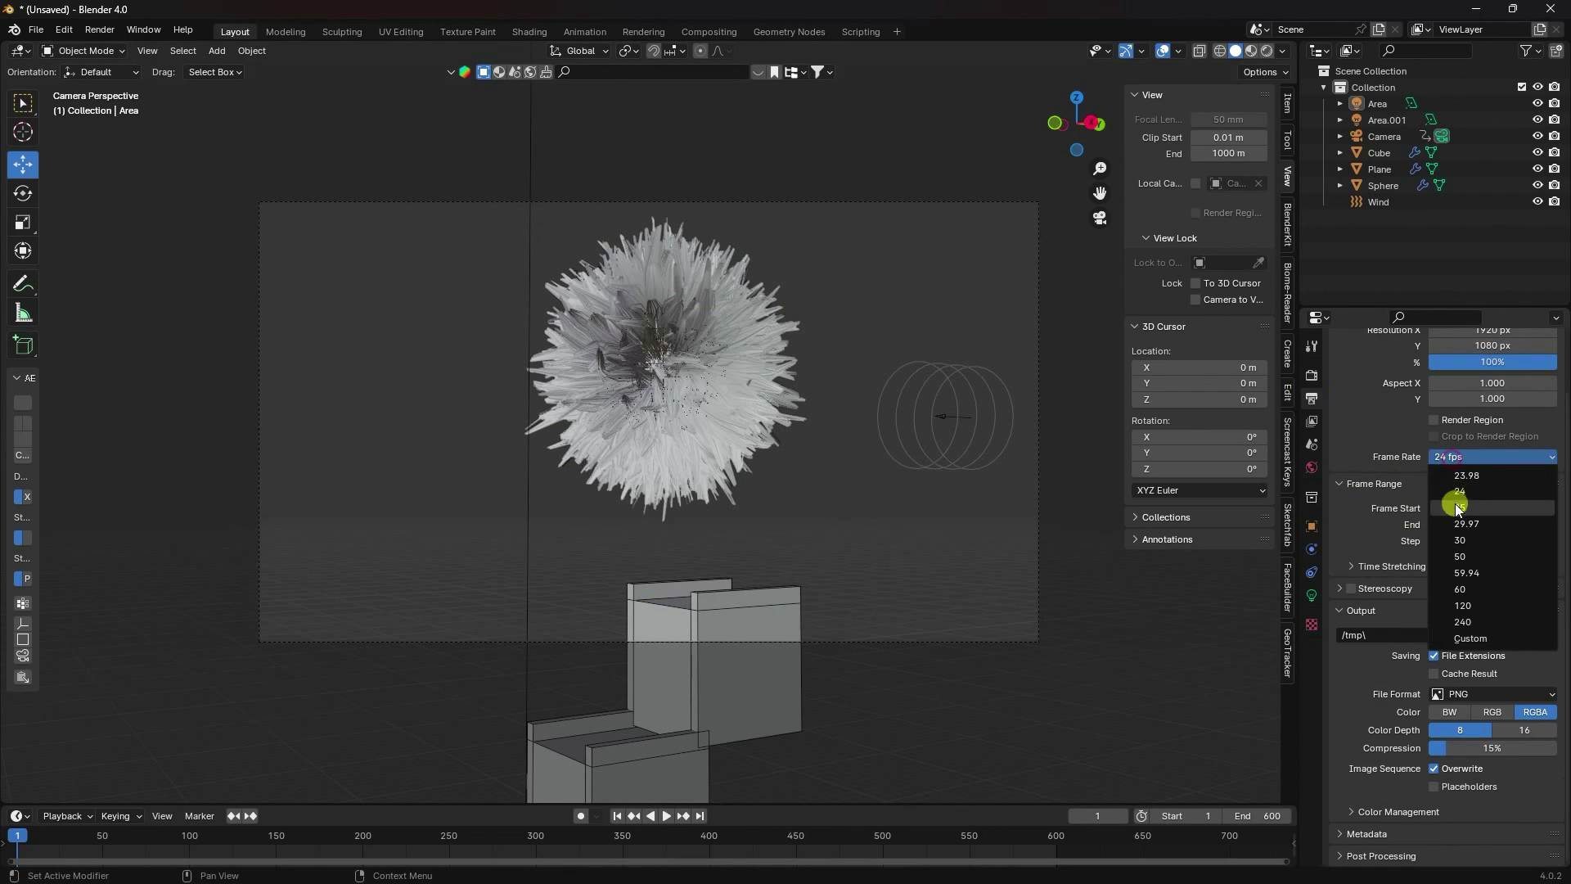
pyautogui.click(1463, 528)
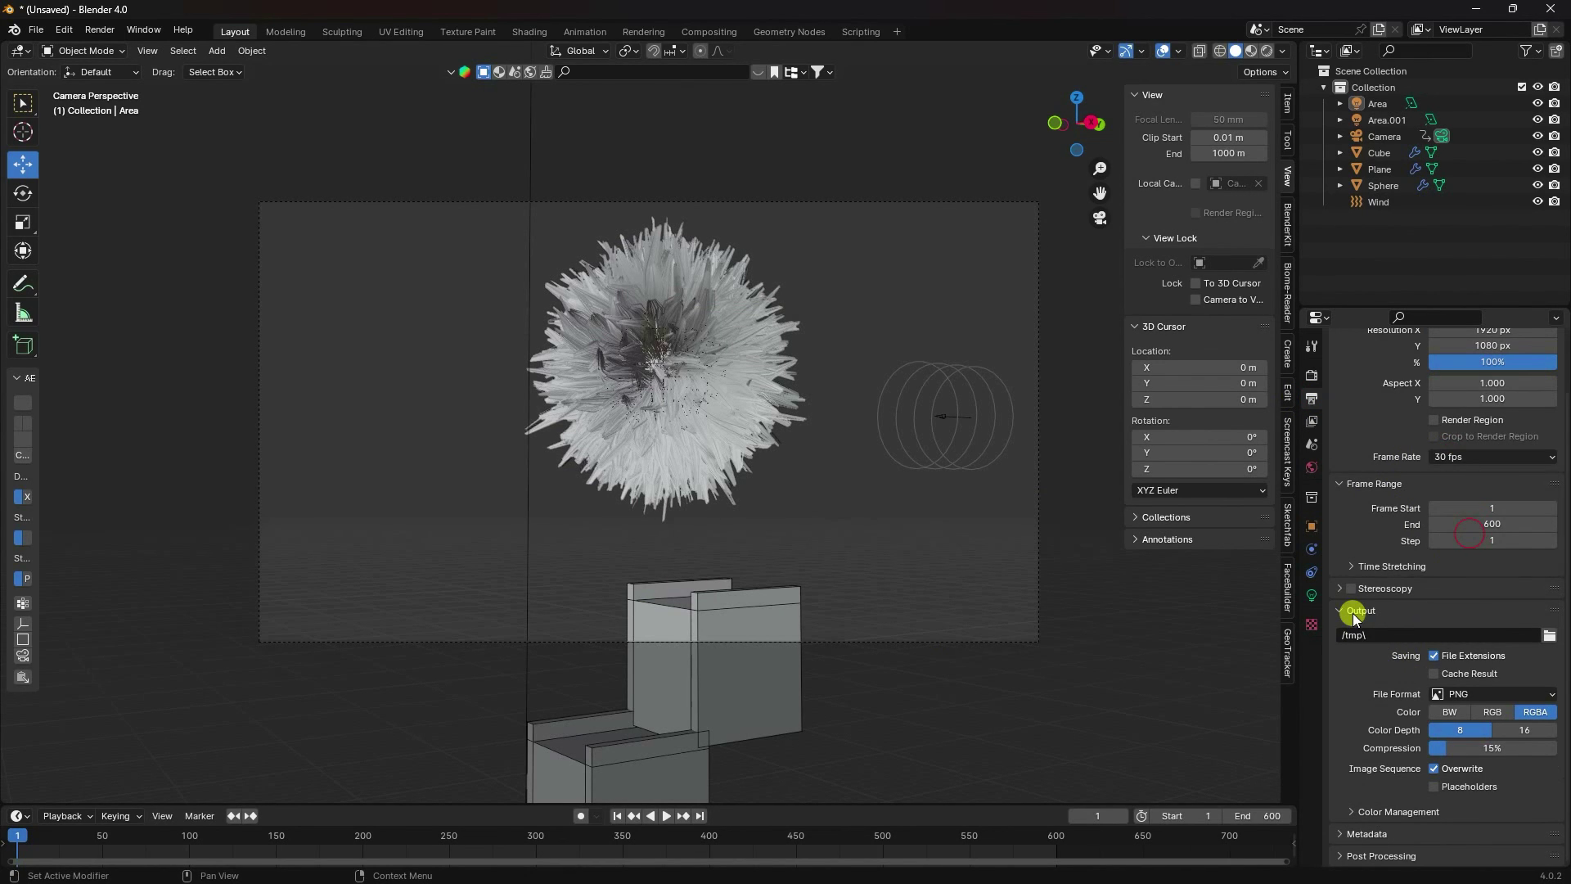
# Step: Save output frames as '1' in the render 2 folder and start Render Animation
pyautogui.click(1549, 636)
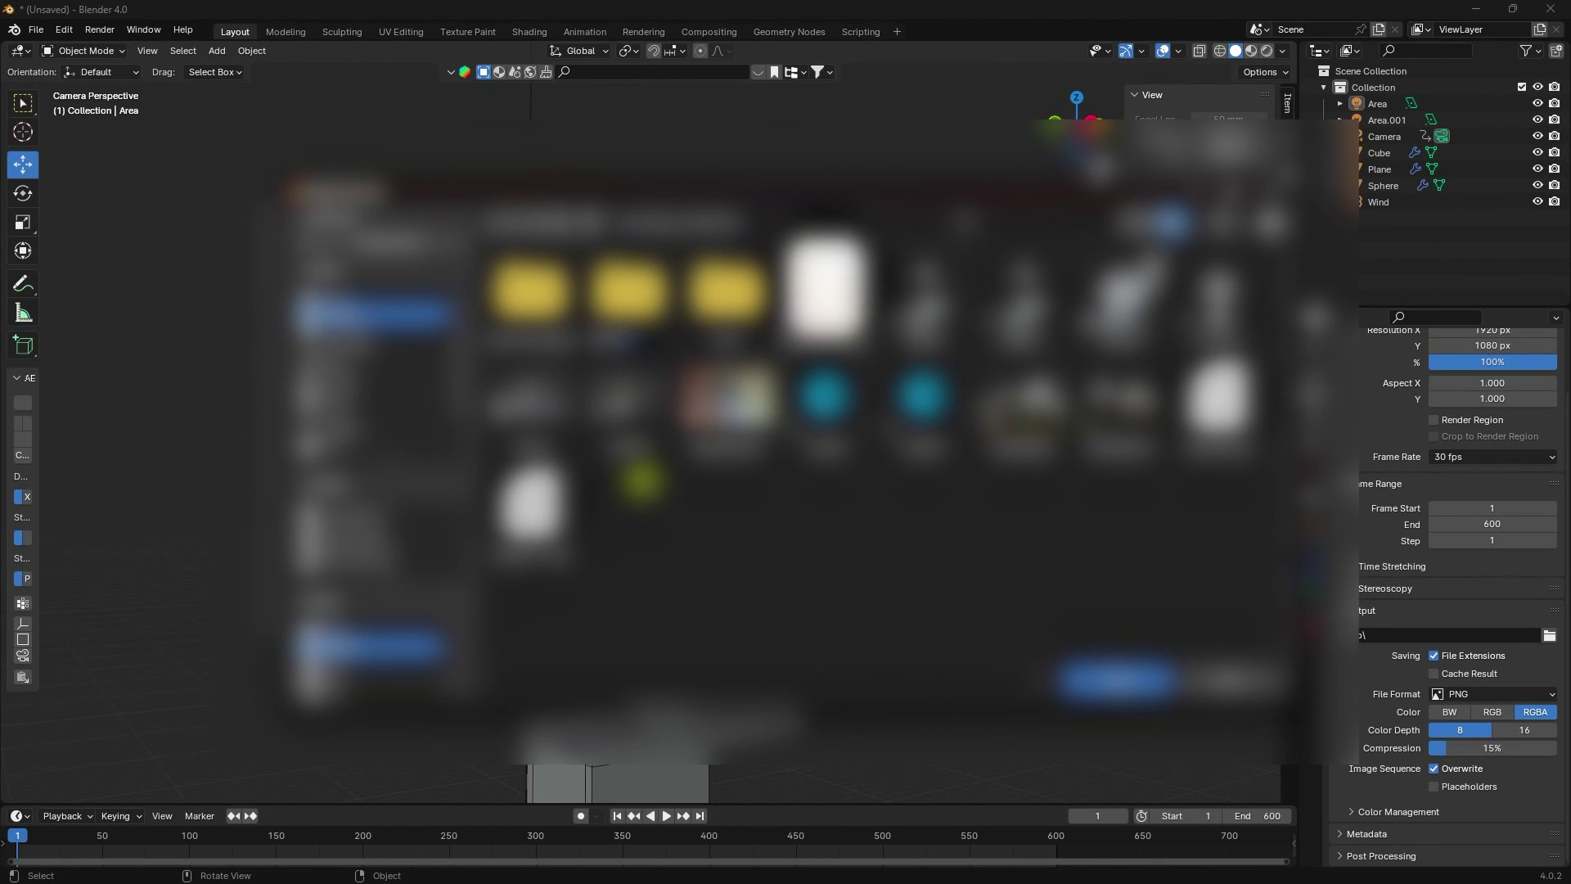
pyautogui.doubleClick(634, 482)
pyautogui.click(588, 680)
pyautogui.write('1')
pyautogui.click(1138, 679)
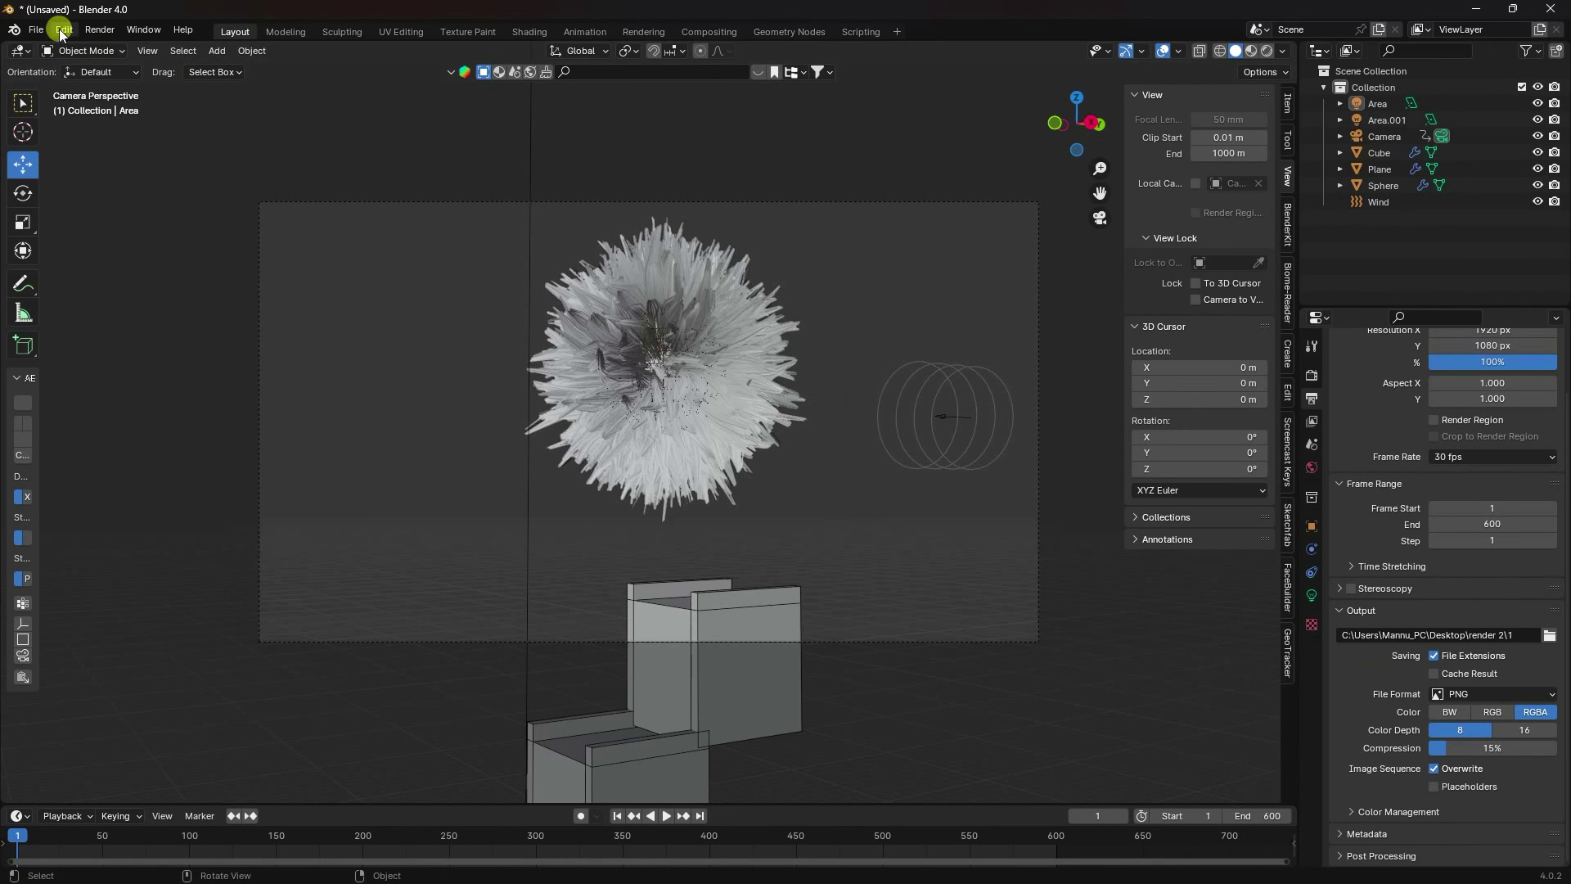
pyautogui.click(100, 30)
pyautogui.click(139, 66)
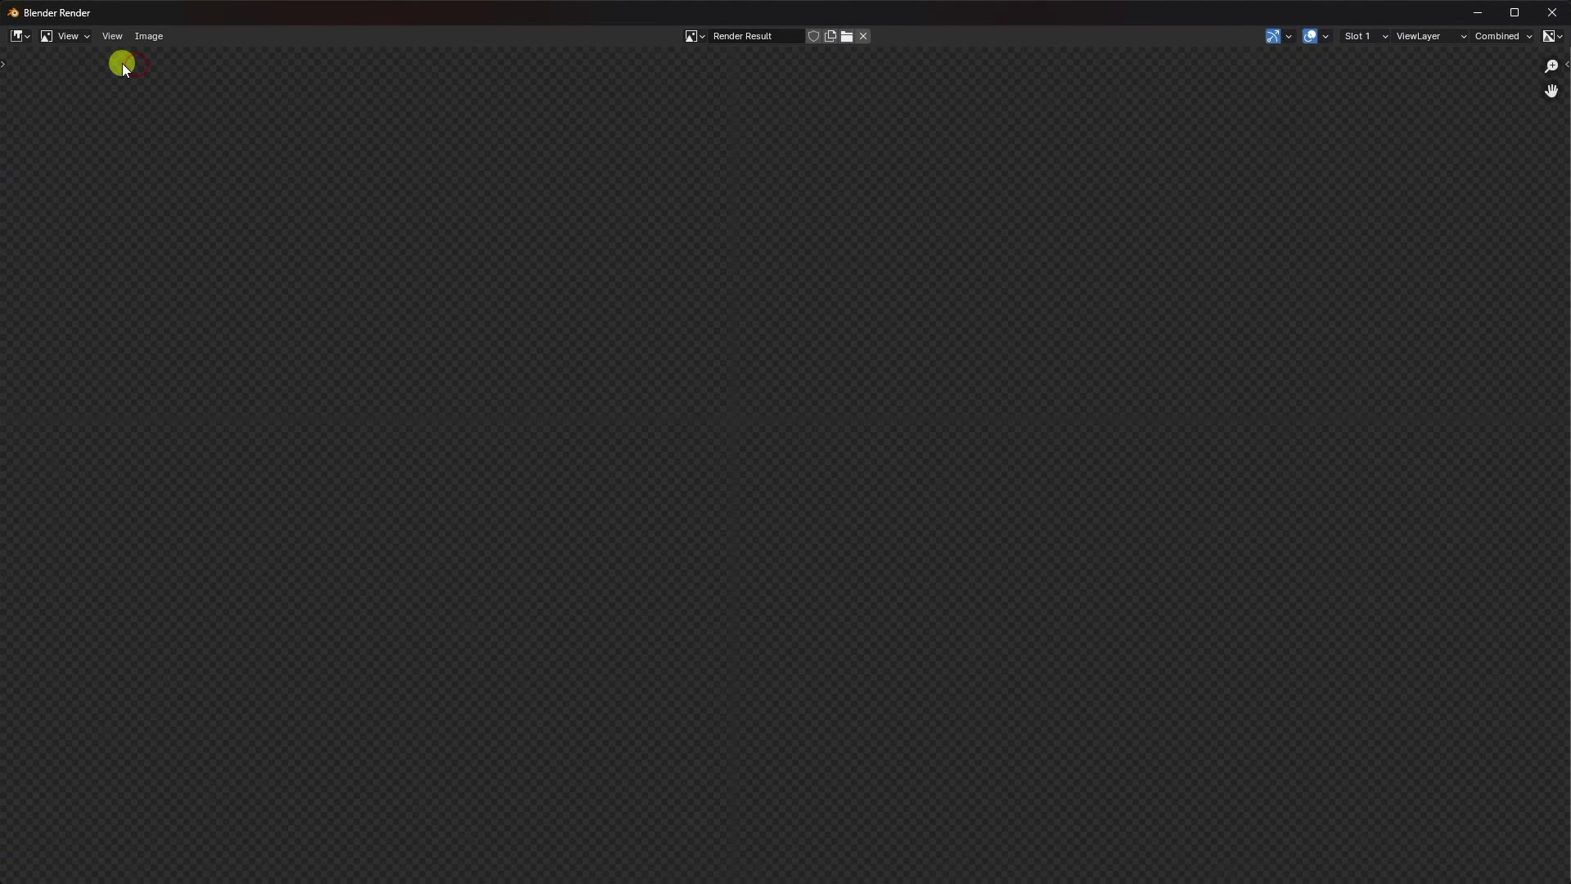